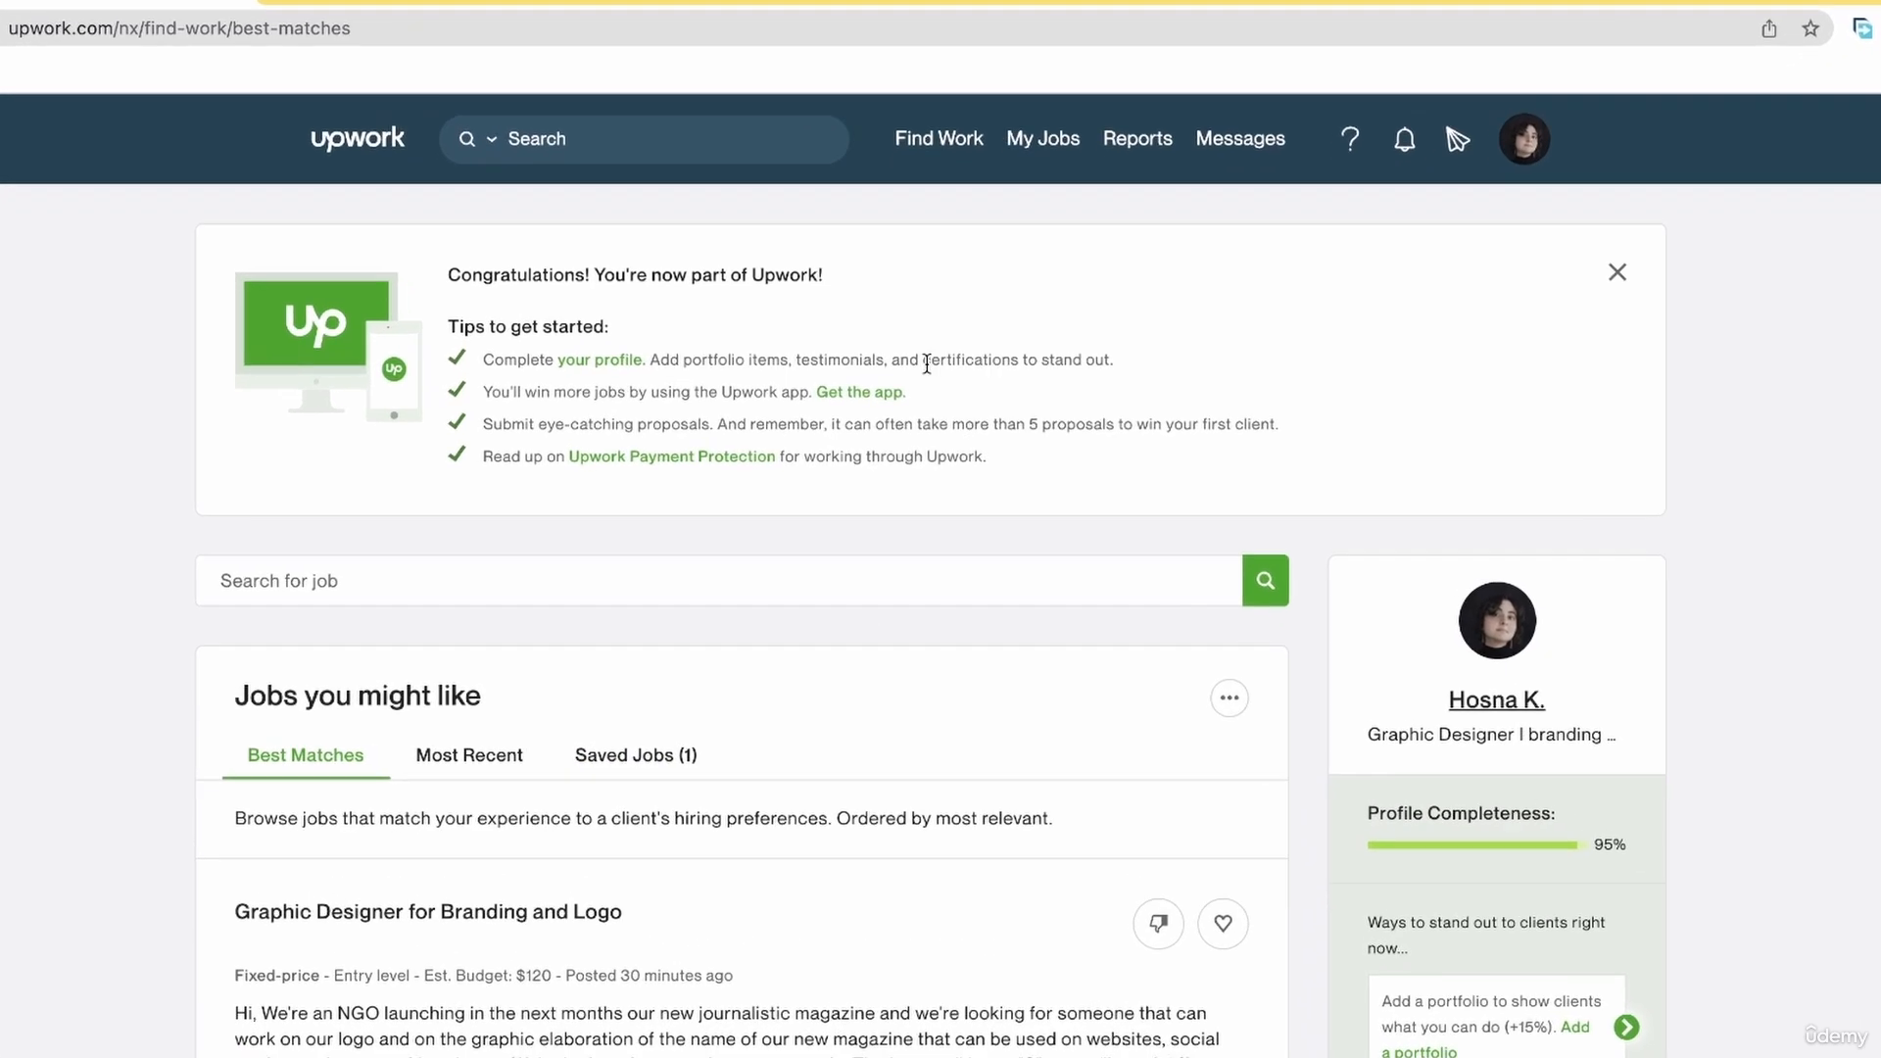
Open the Find Work page and look over the best-matching job listings.
{"action": "mouse_move", "coordinate": [960, 203]}
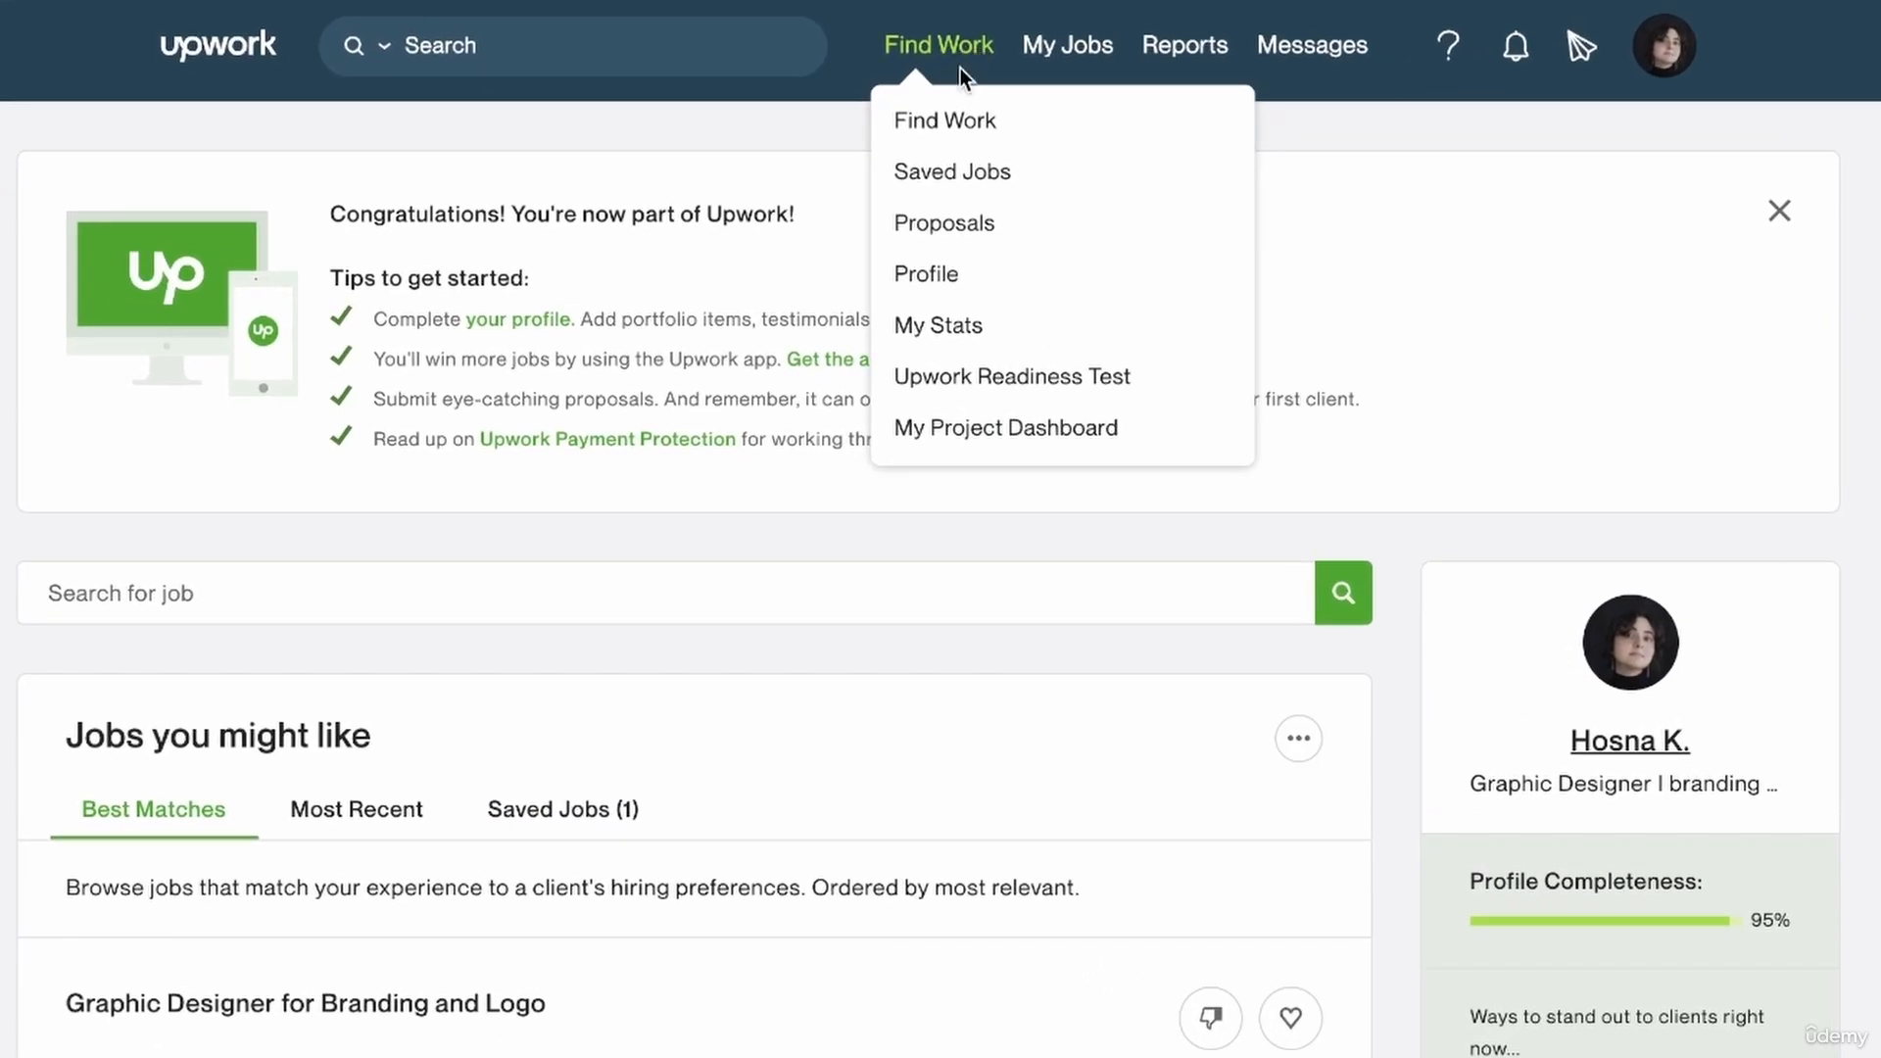
{"action": "left_click", "coordinate": [935, 123]}
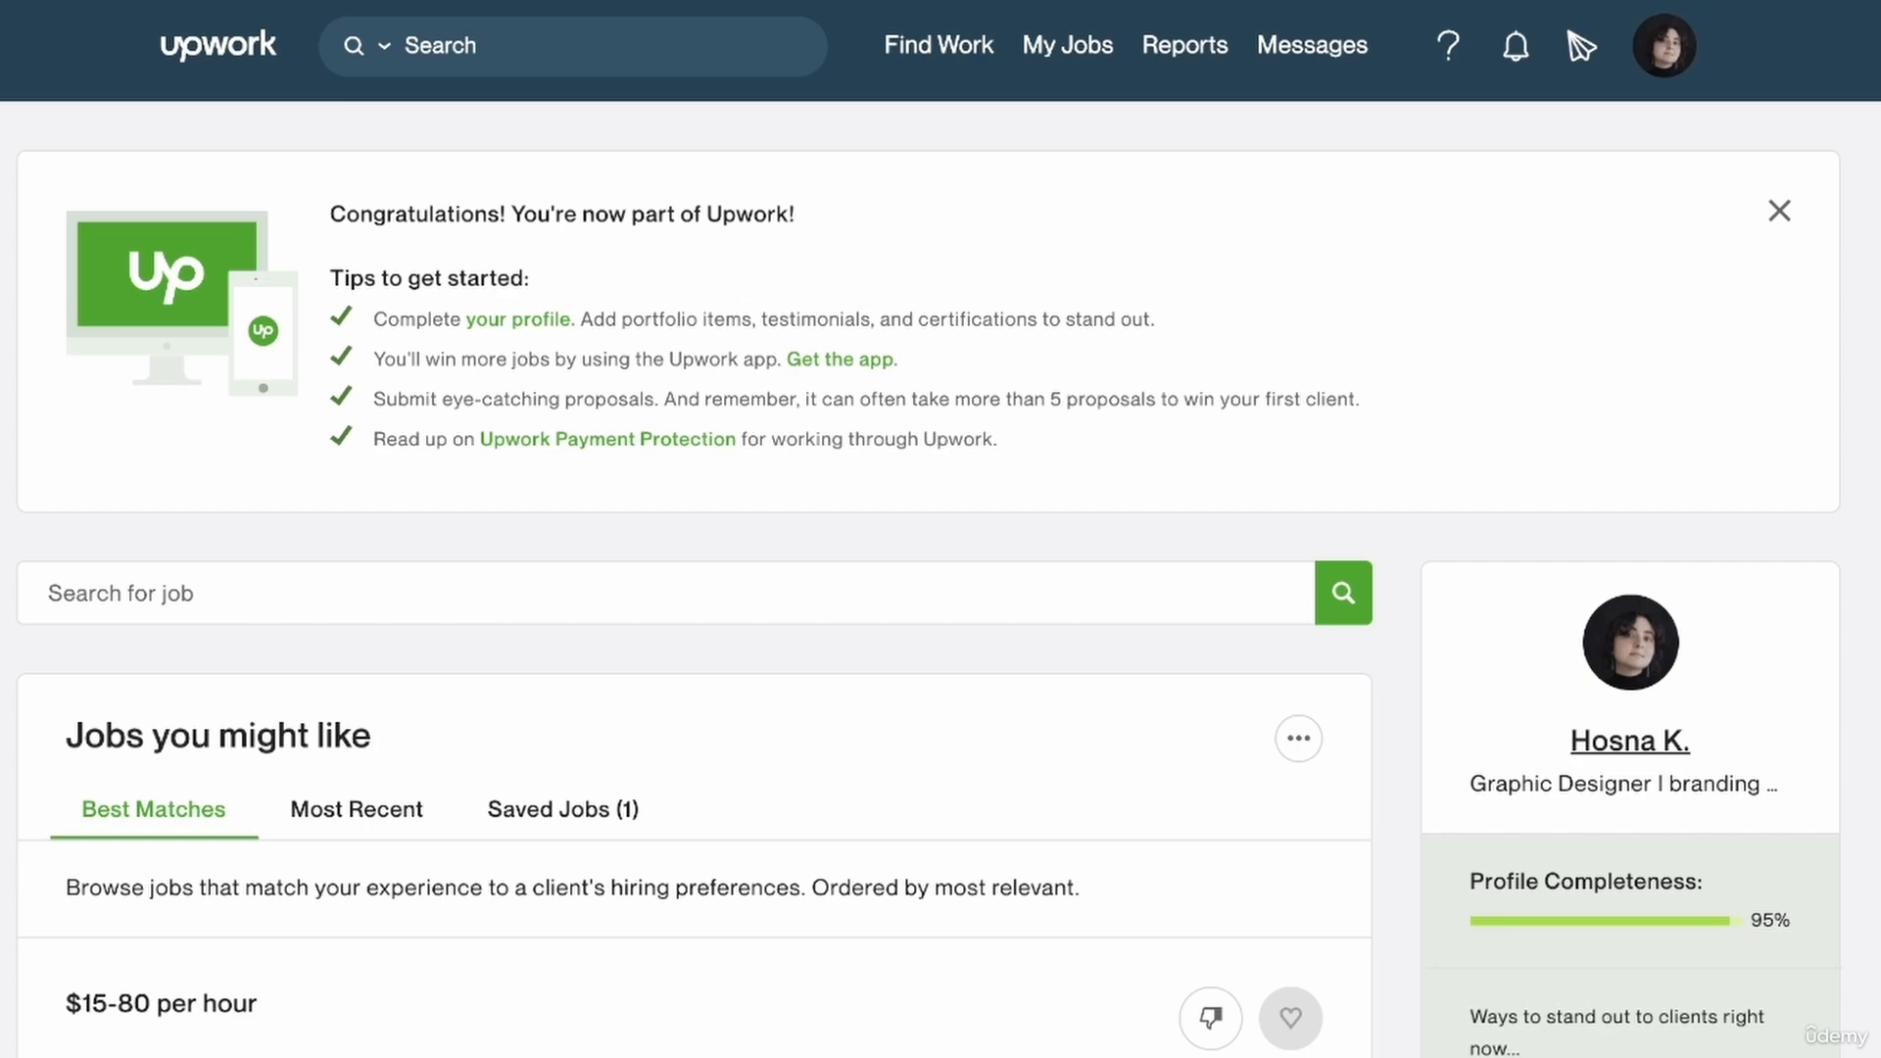
{"action": "scroll", "coordinate": [206, 459], "scroll_direction": "down", "scroll_amount": 5}
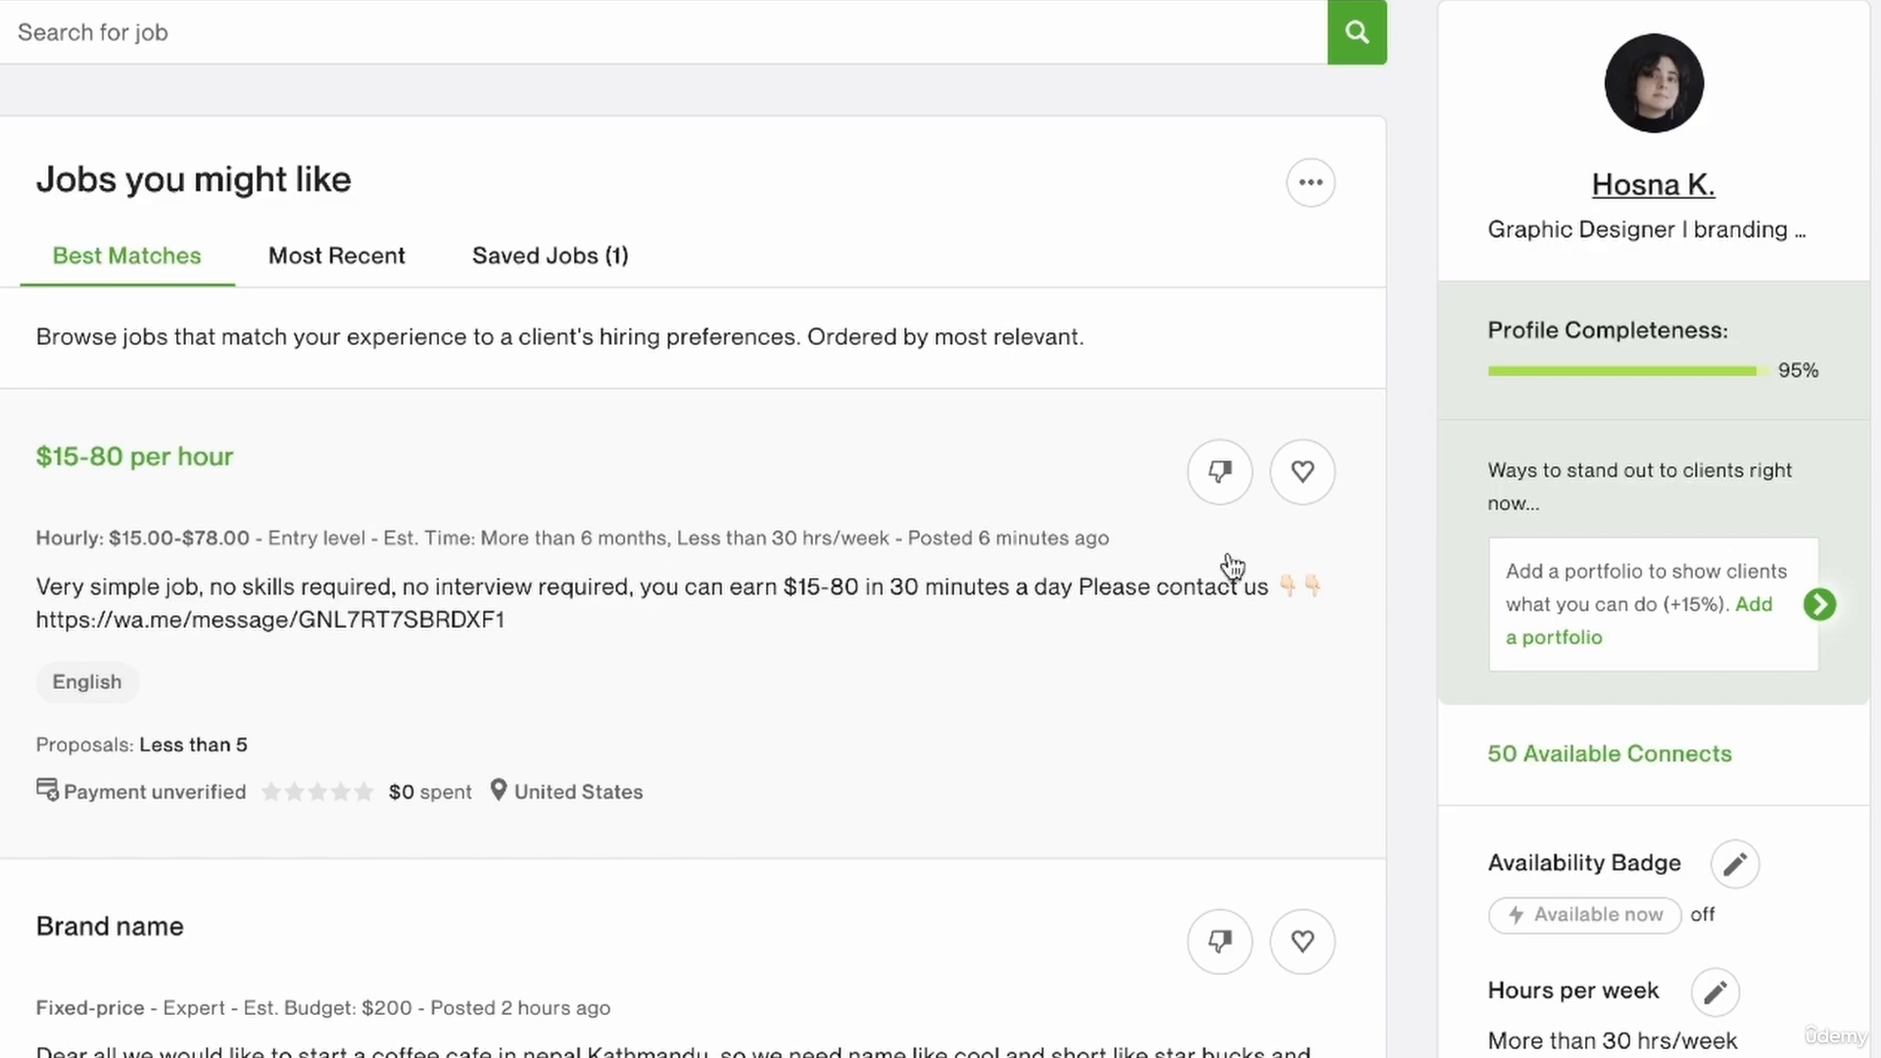
{"action": "scroll", "coordinate": [1835, 238], "scroll_direction": "up", "scroll_amount": 5}
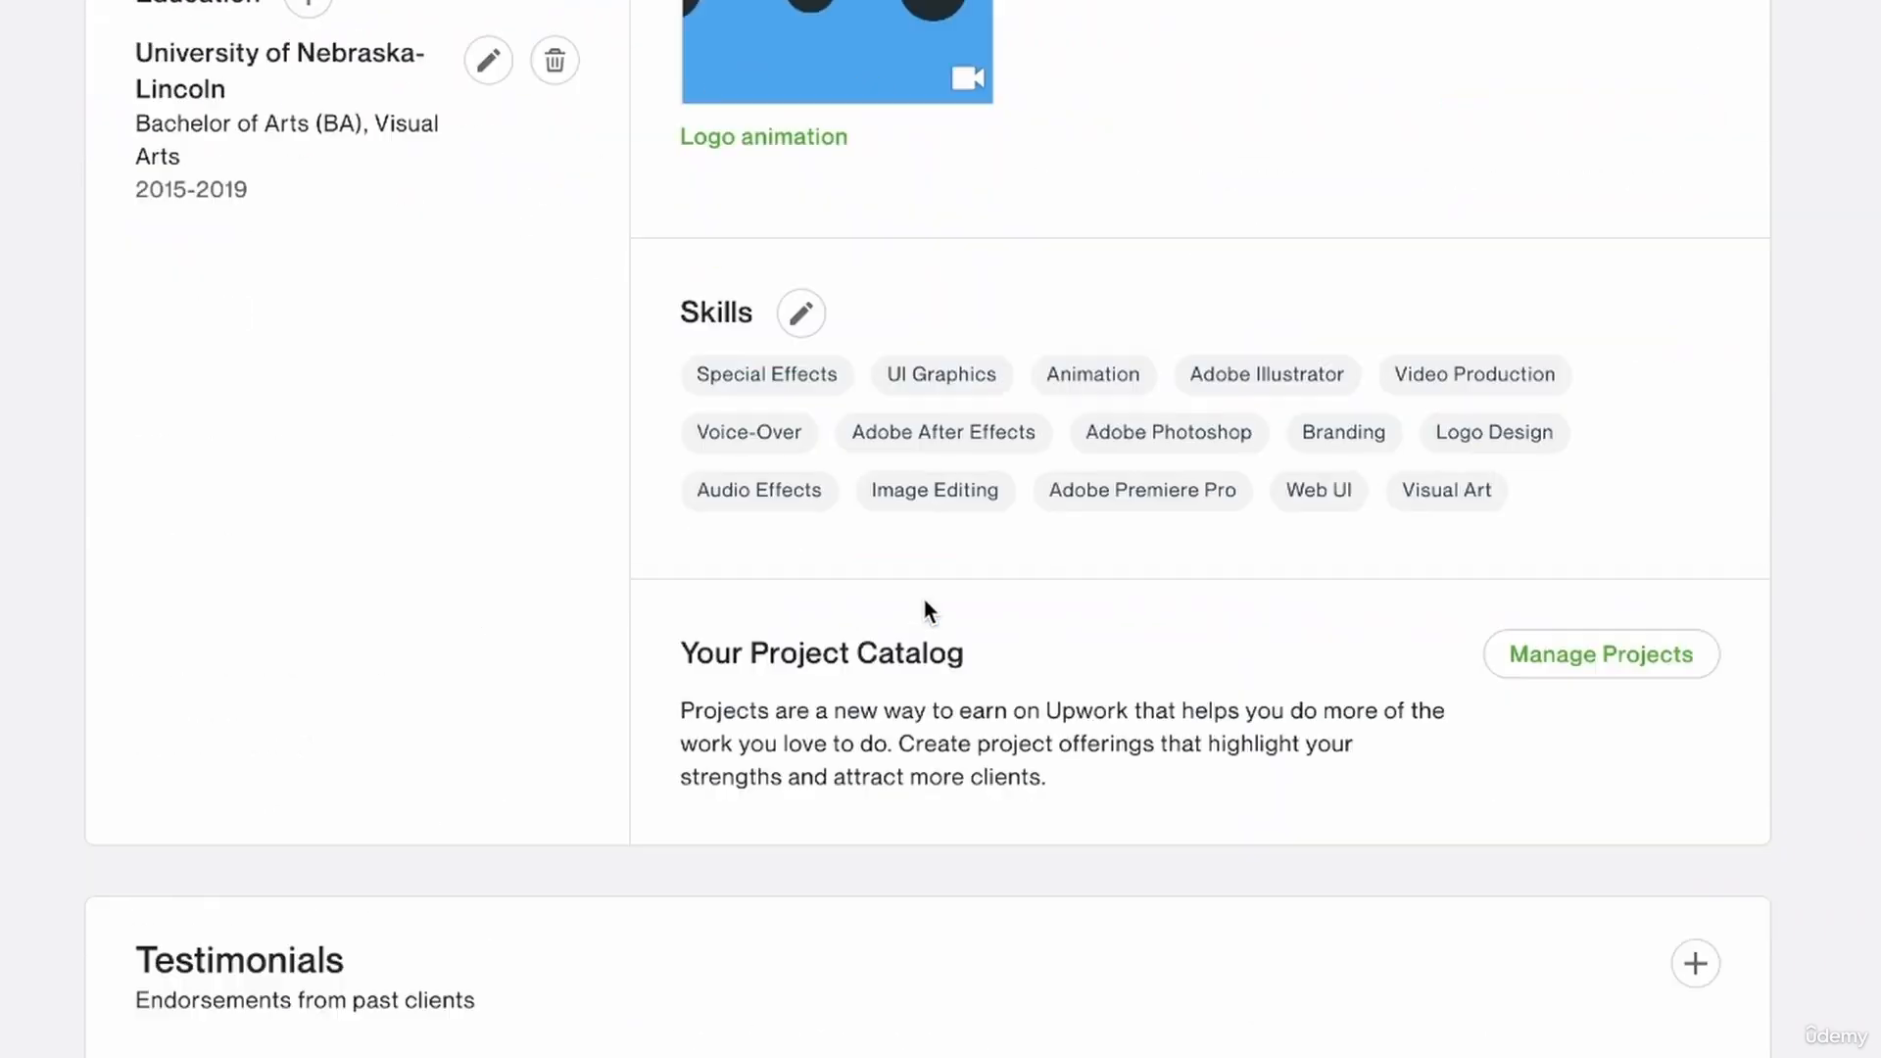
Go from the profile's Project Catalog section to project management and start creating a new project.
{"action": "scroll", "coordinate": [921, 592], "scroll_direction": "down", "scroll_amount": 8}
{"action": "scroll", "coordinate": [926, 607], "scroll_direction": "up", "scroll_amount": 3}
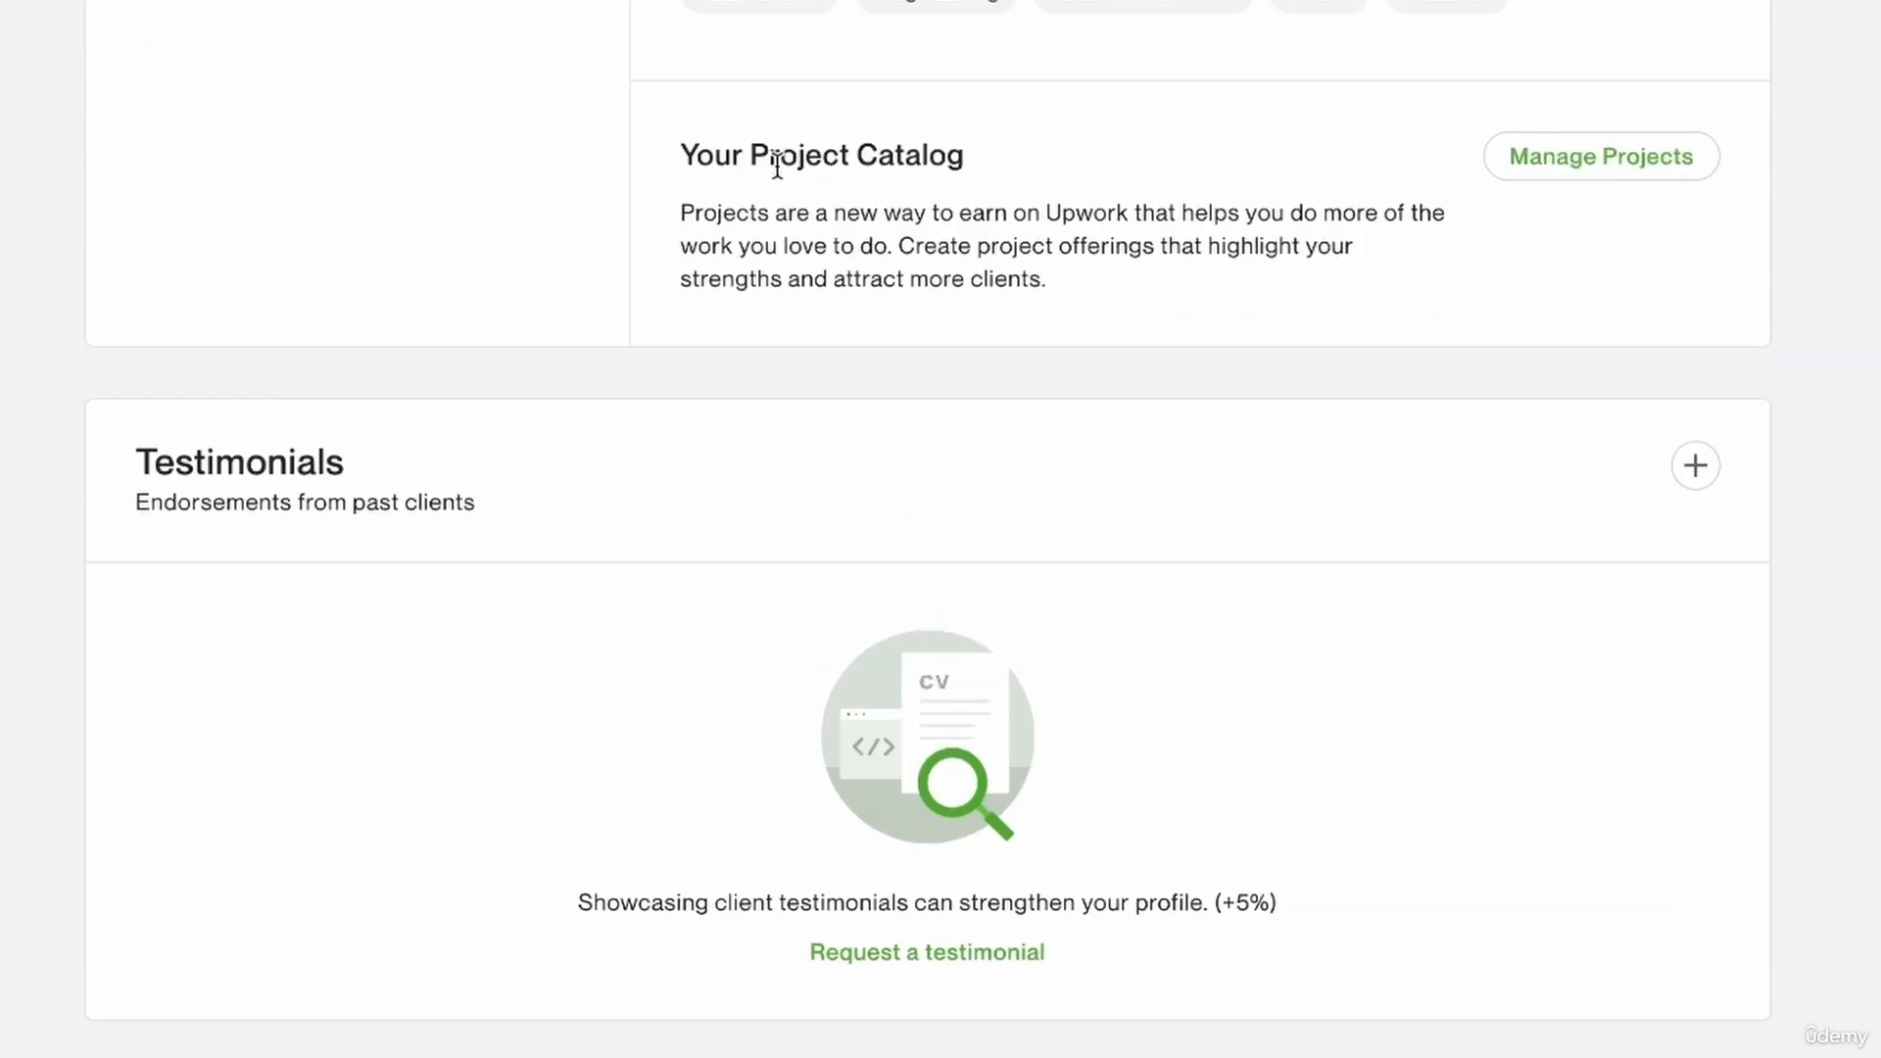
{"action": "left_click", "coordinate": [1601, 168]}
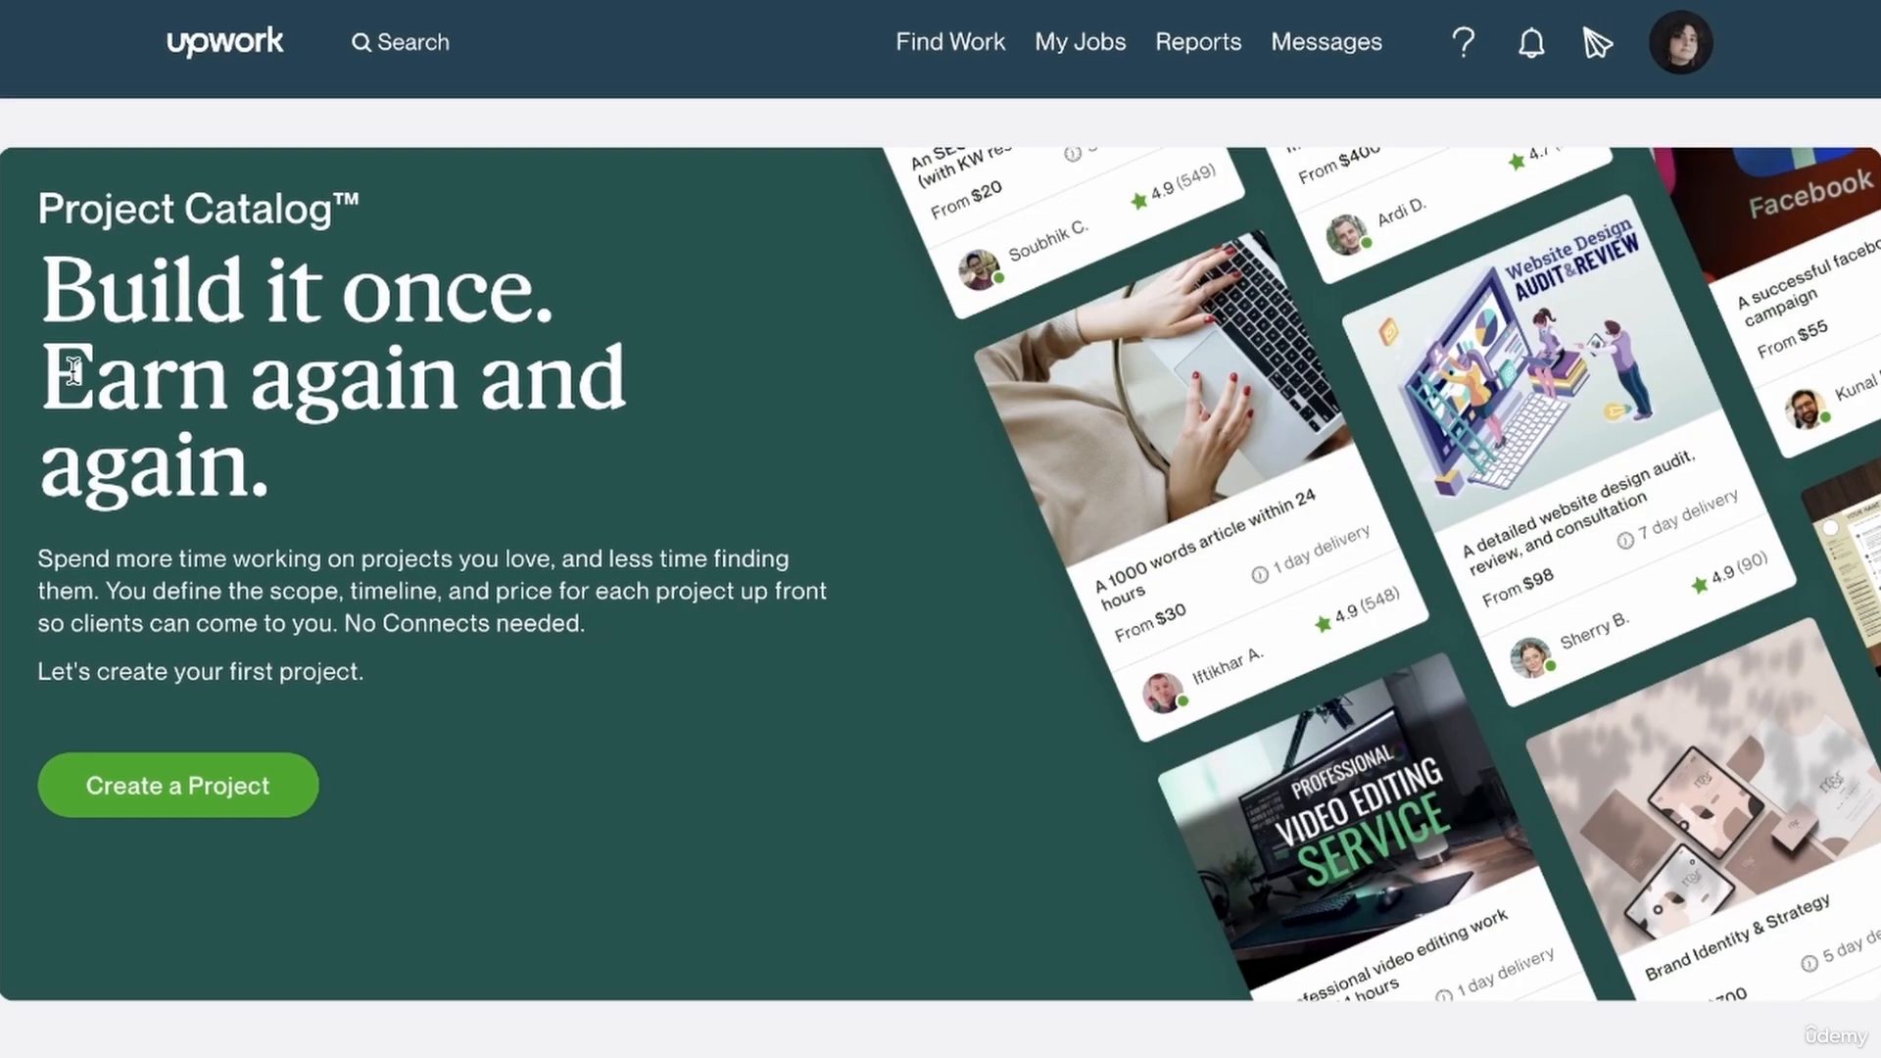
{"action": "left_click_drag", "start_coordinate": [96, 392], "coordinate": [257, 490]}
{"action": "left_click", "coordinate": [310, 488]}
{"action": "scroll", "coordinate": [1242, 672], "scroll_direction": "down", "scroll_amount": 2}
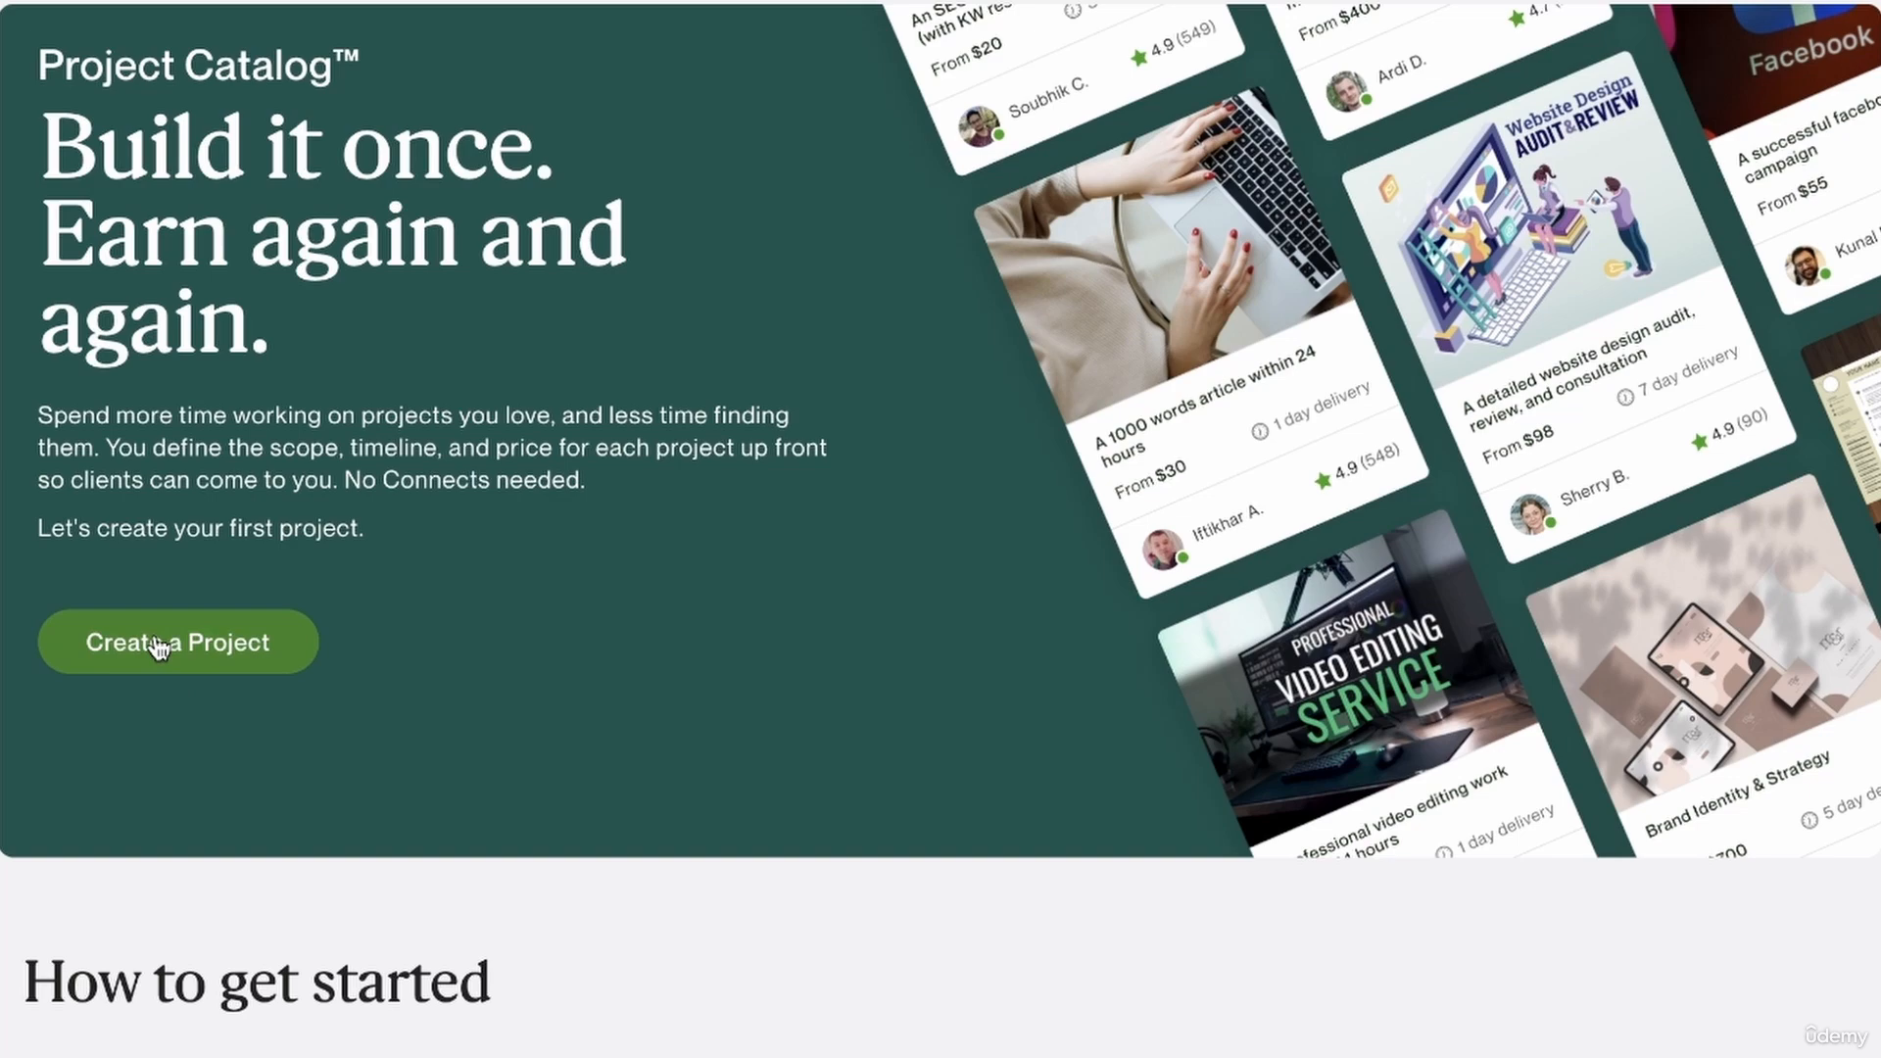
{"action": "left_click", "coordinate": [157, 644]}
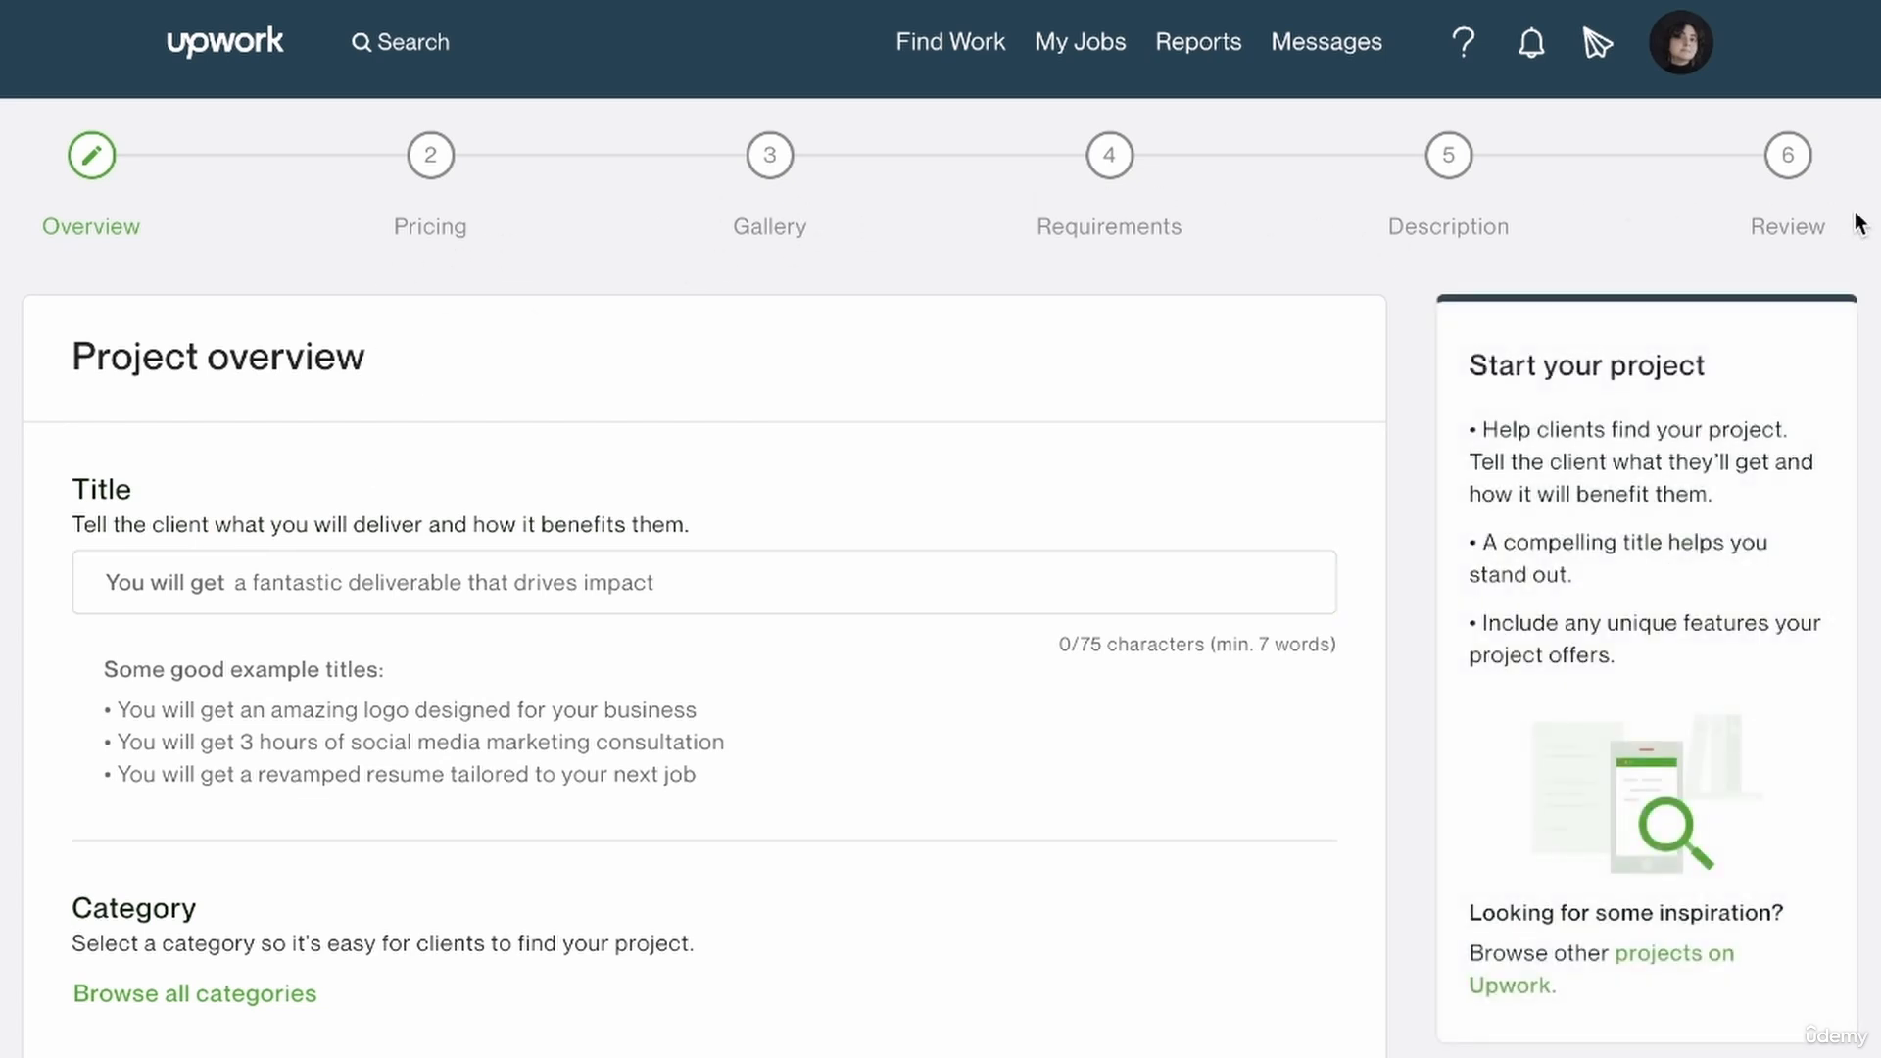
Complete the project title after "You will get" with "minimalistic mockups for your logo".
{"action": "left_click", "coordinate": [1043, 600]}
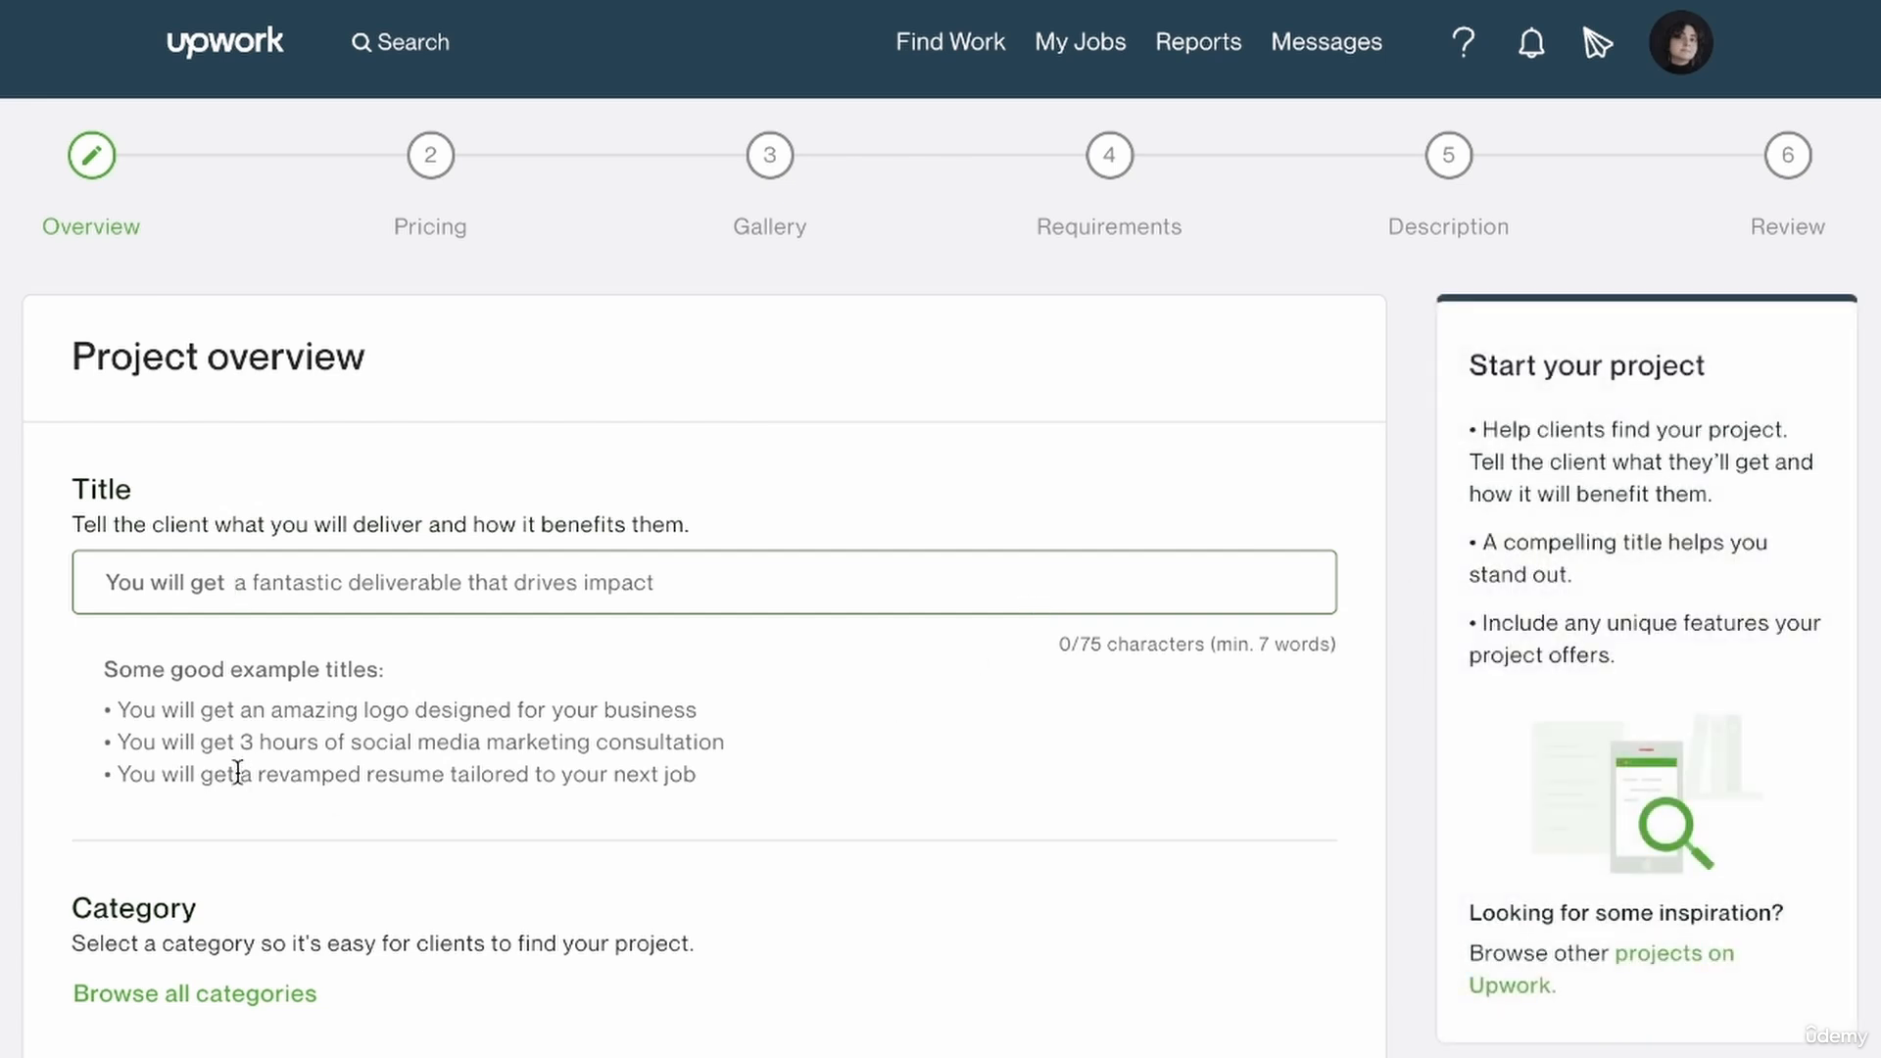
{"action": "mouse_move", "coordinate": [105, 588]}
{"action": "type", "text": "mockups"}
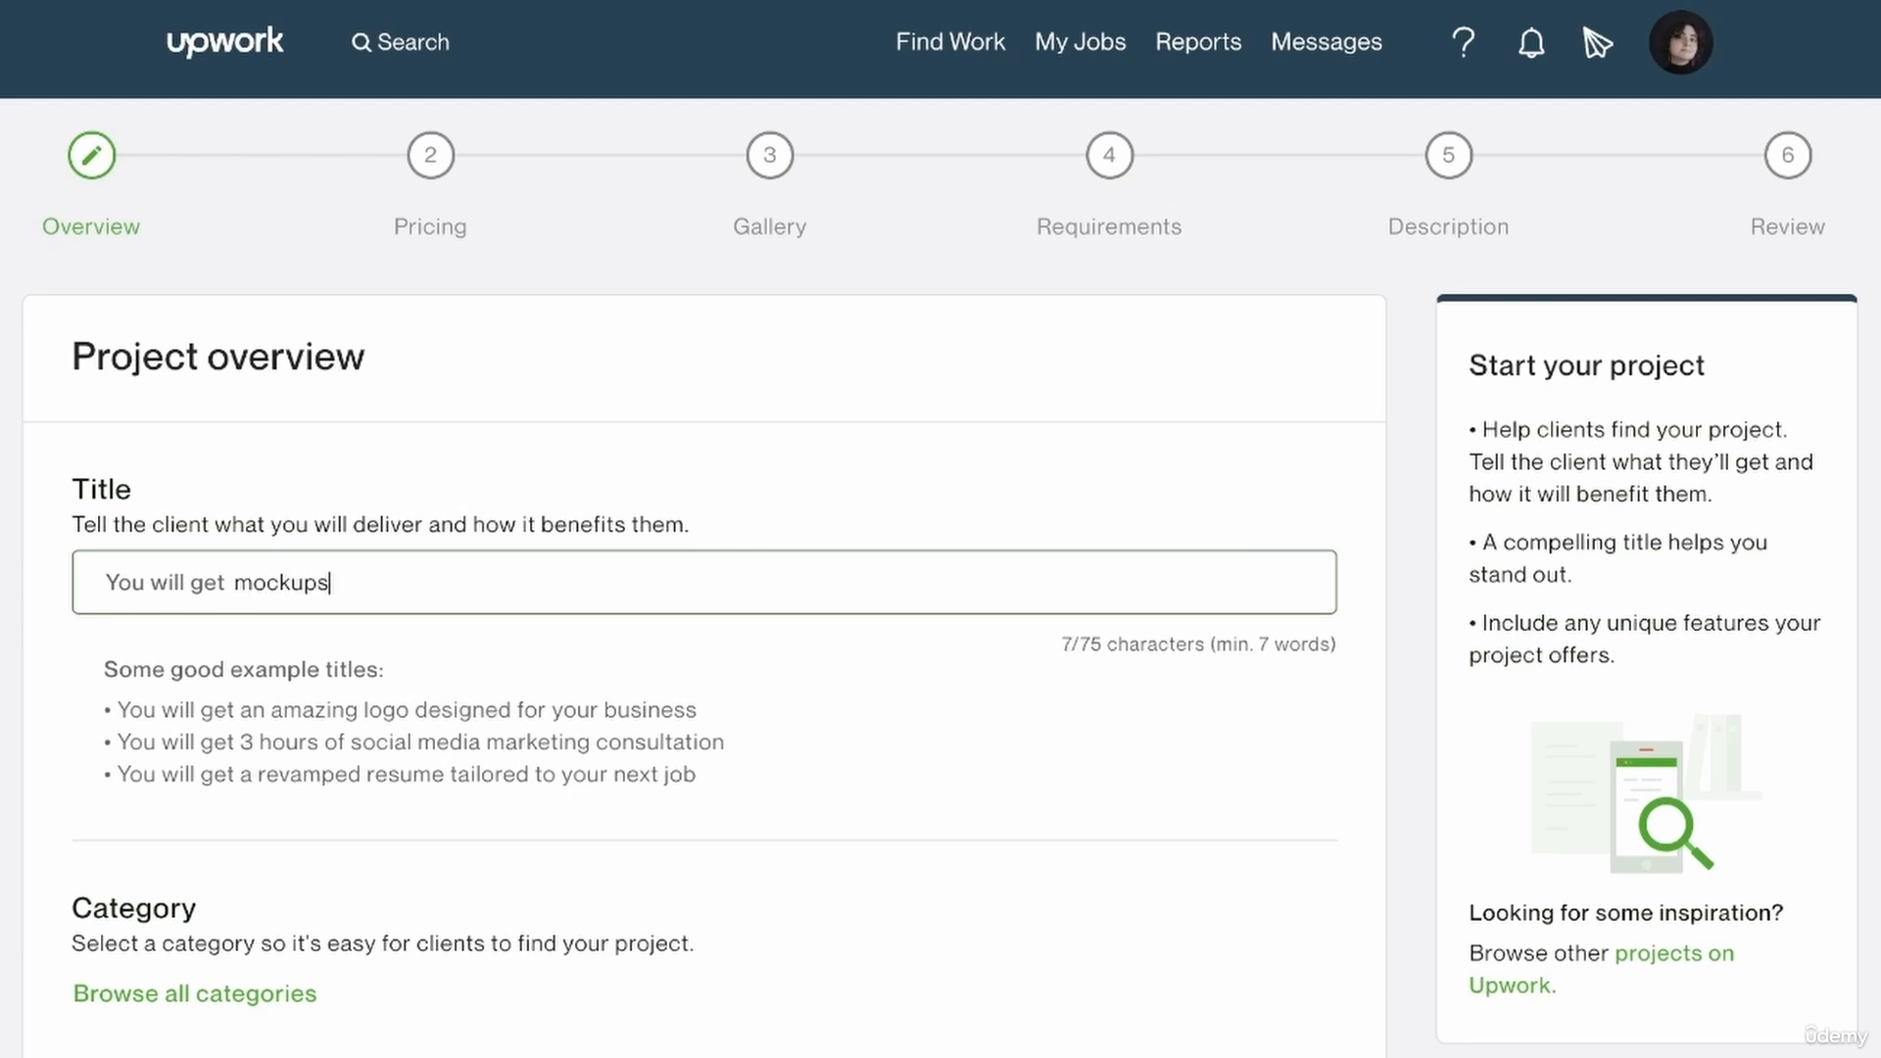
{"action": "type", "text": " for your logo"}
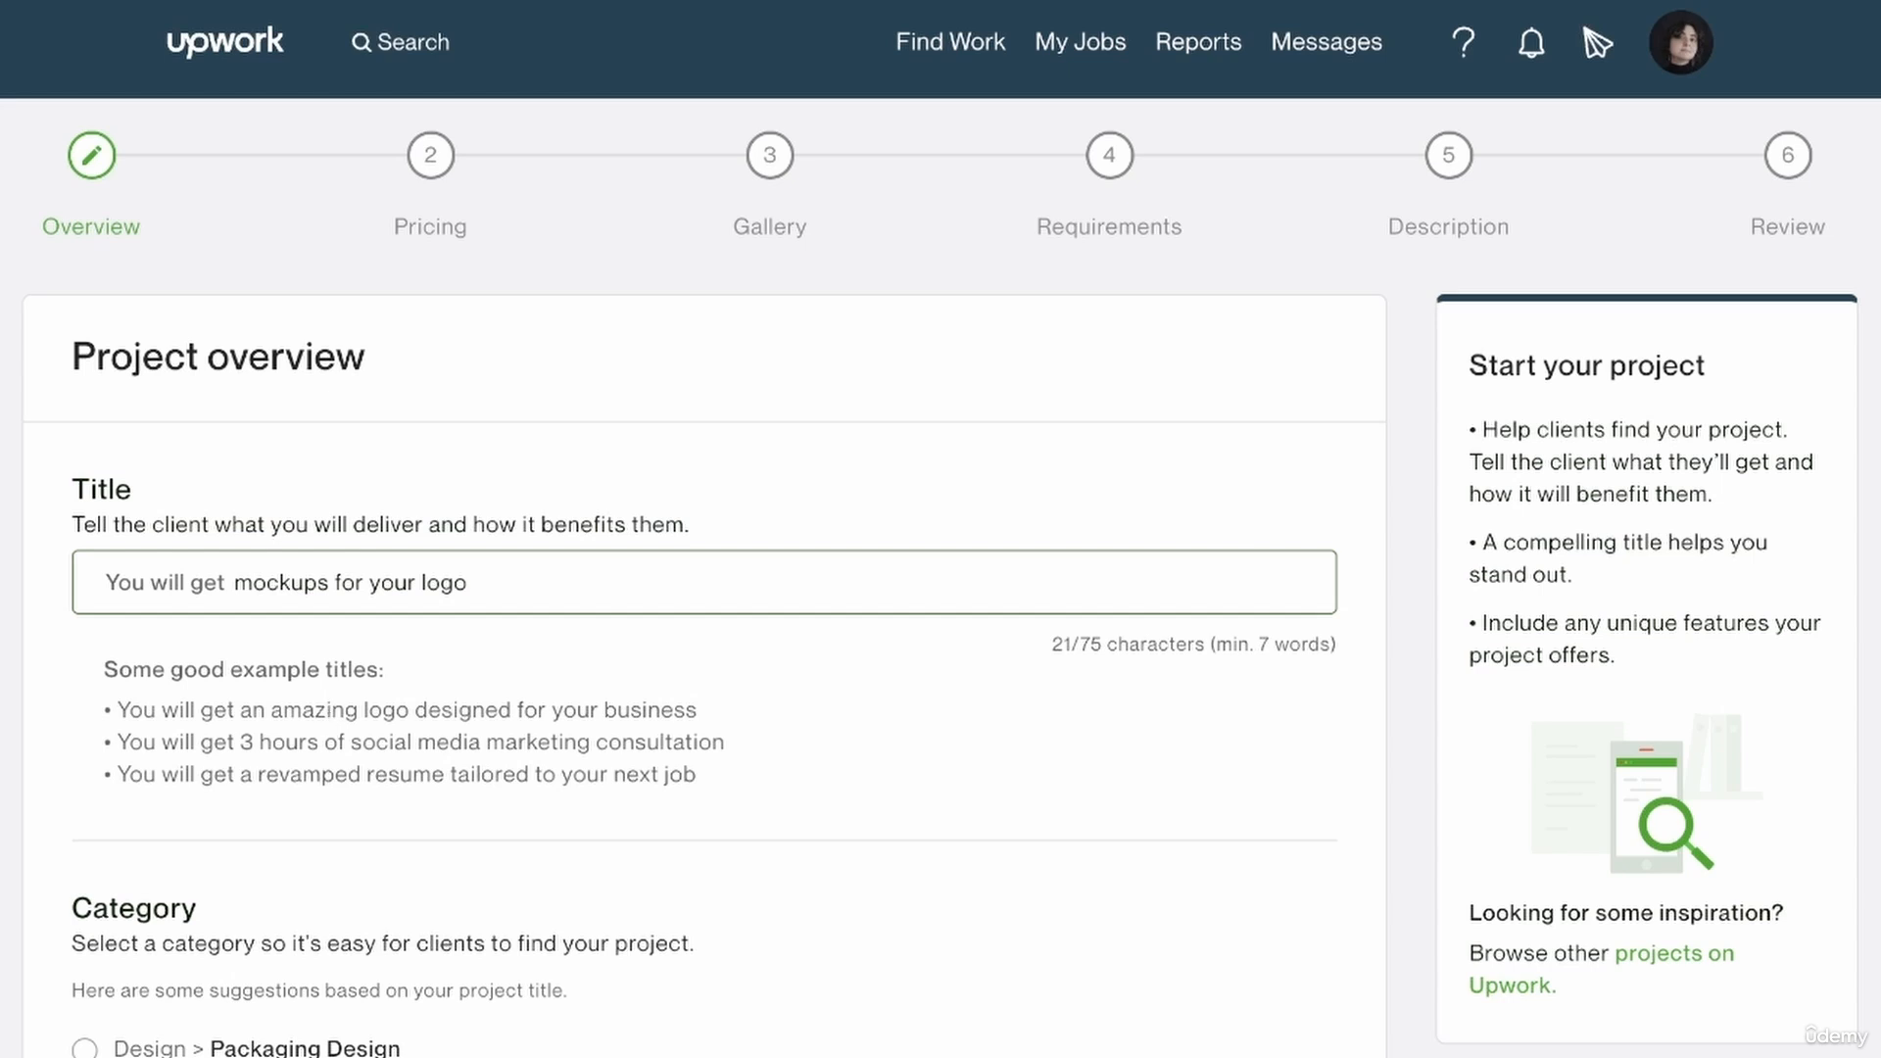
{"action": "type", "text": "minimal"}
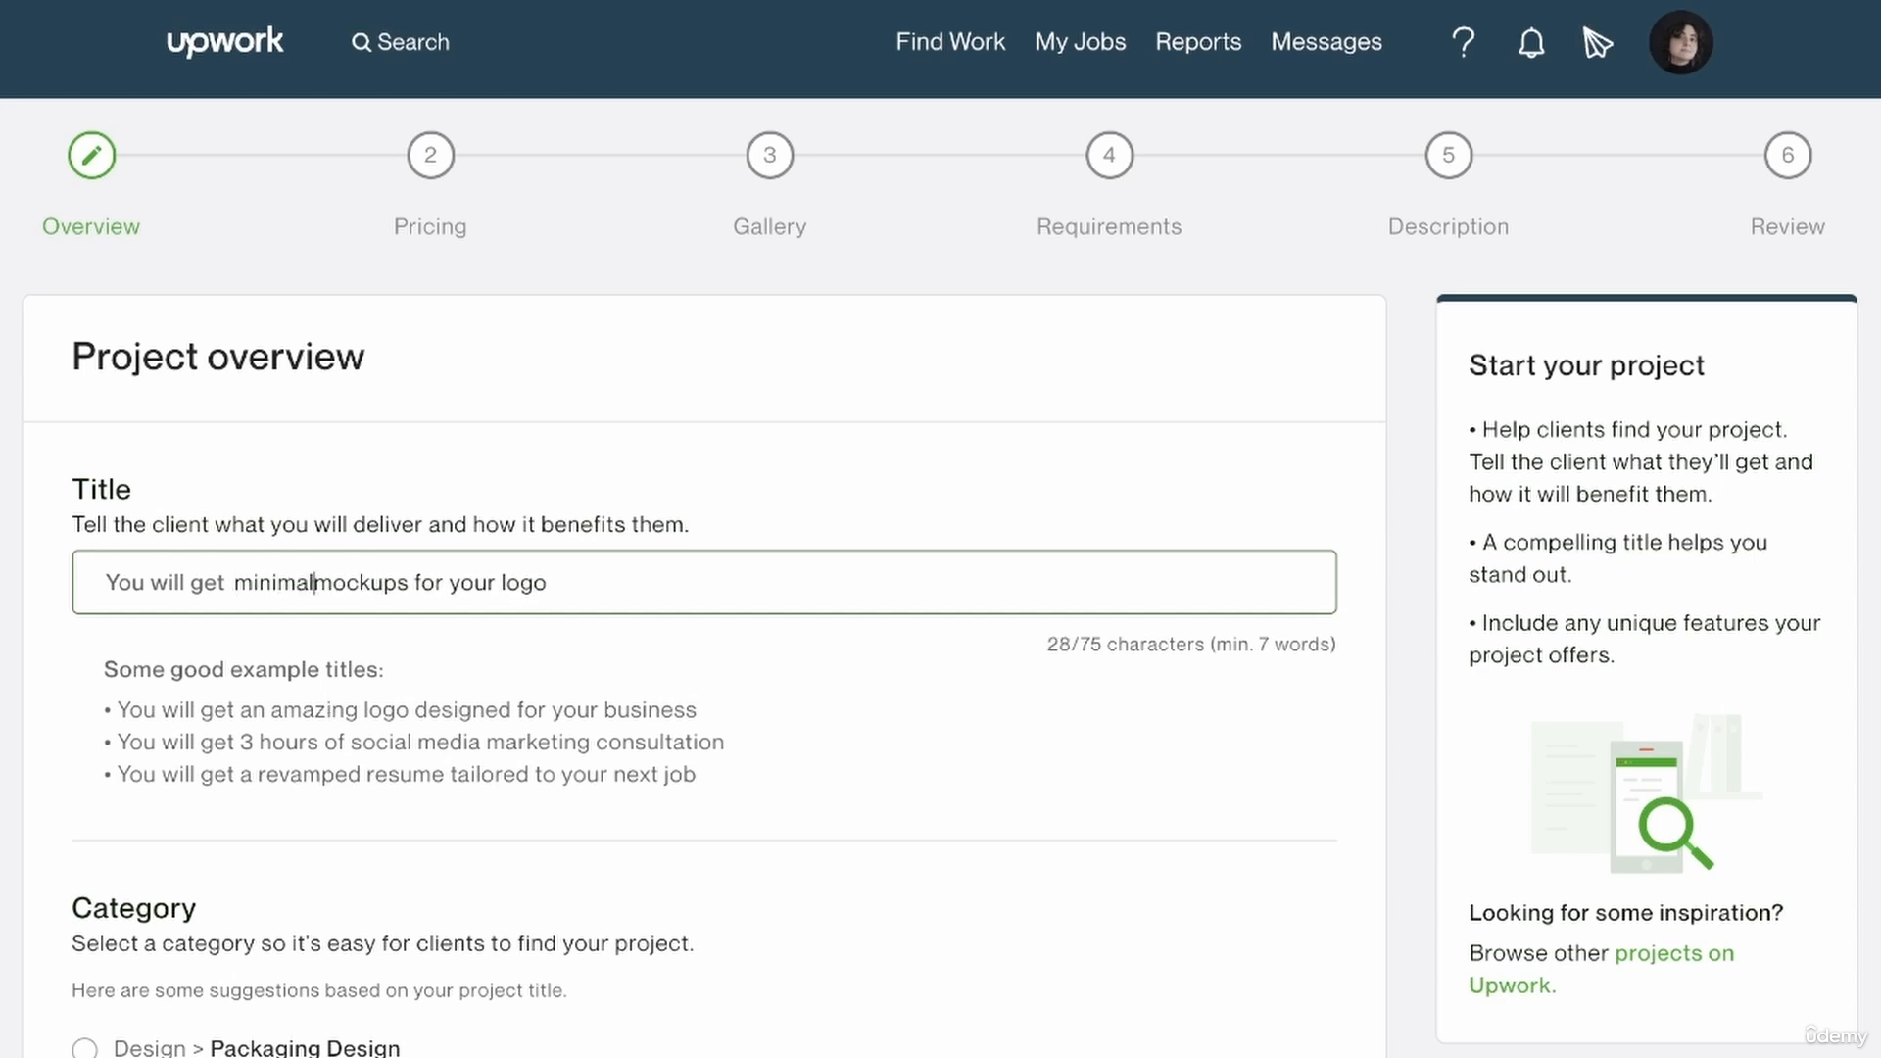
{"action": "type", "text": "istic"}
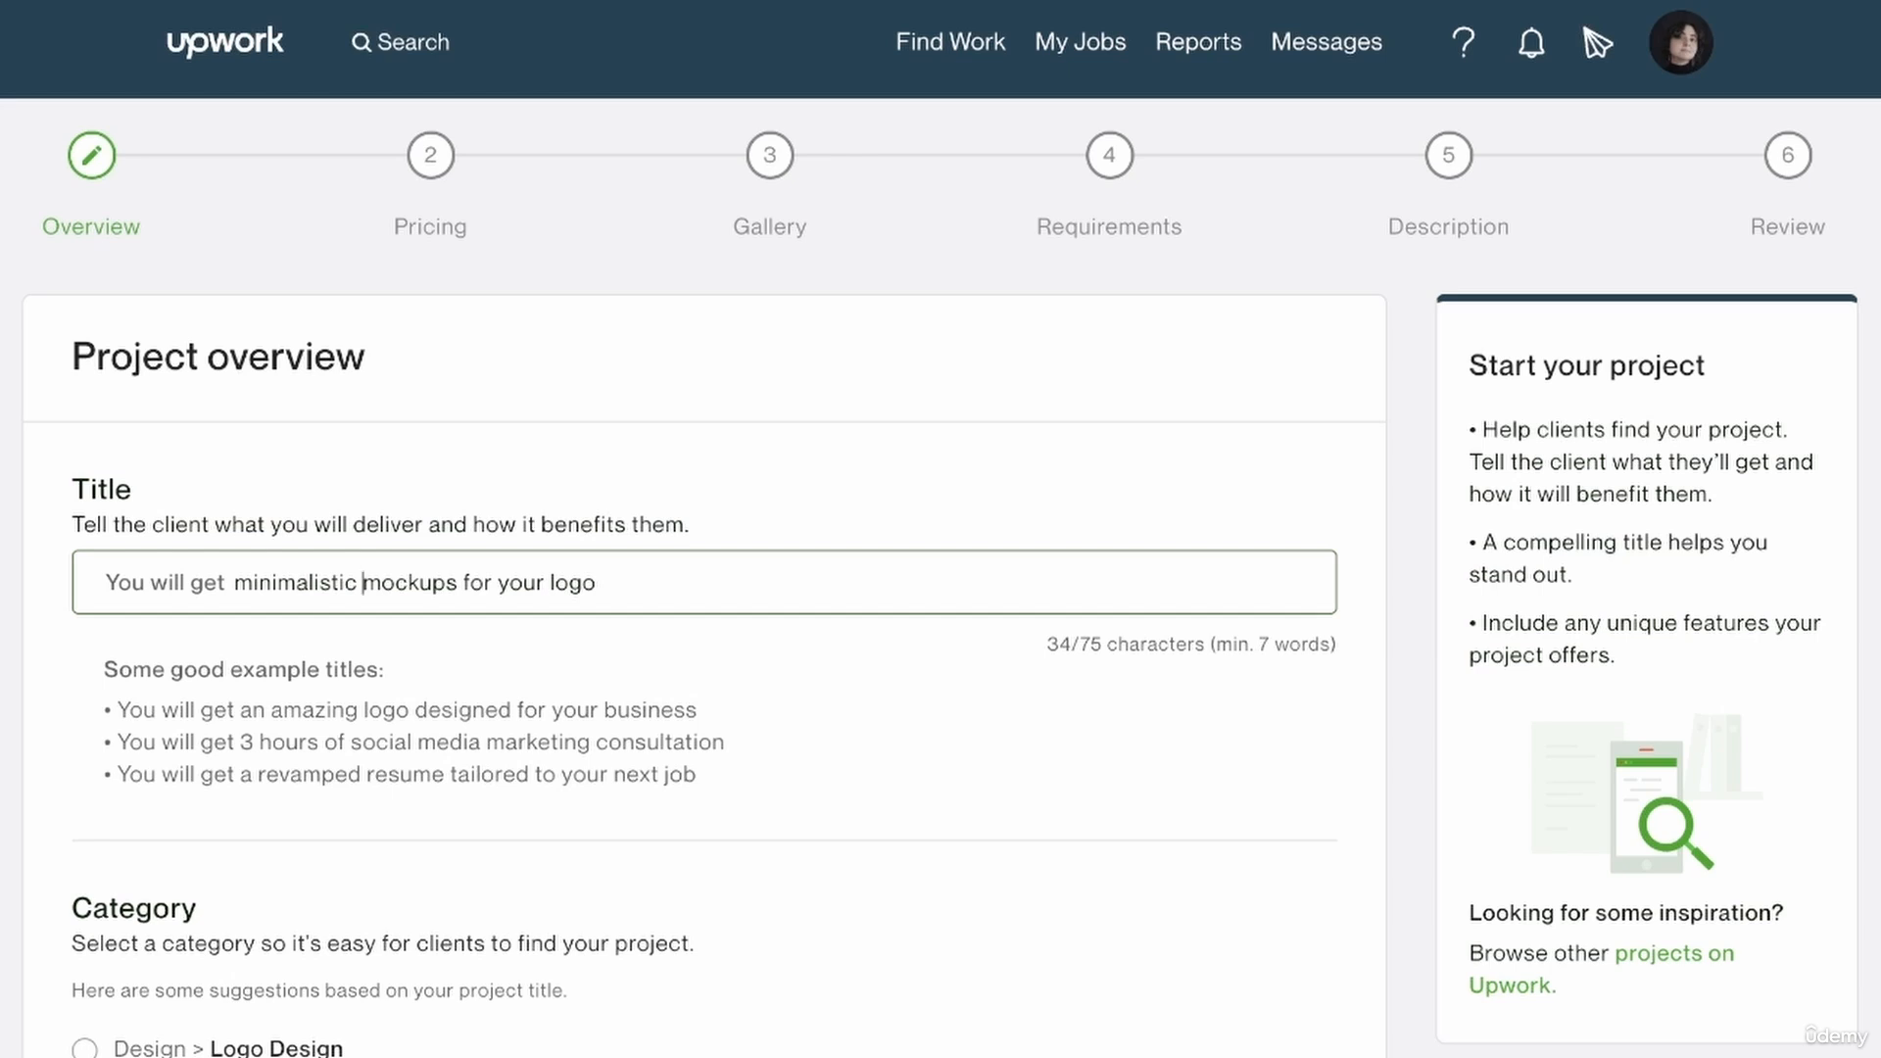
{"action": "mouse_move", "coordinate": [177, 598]}
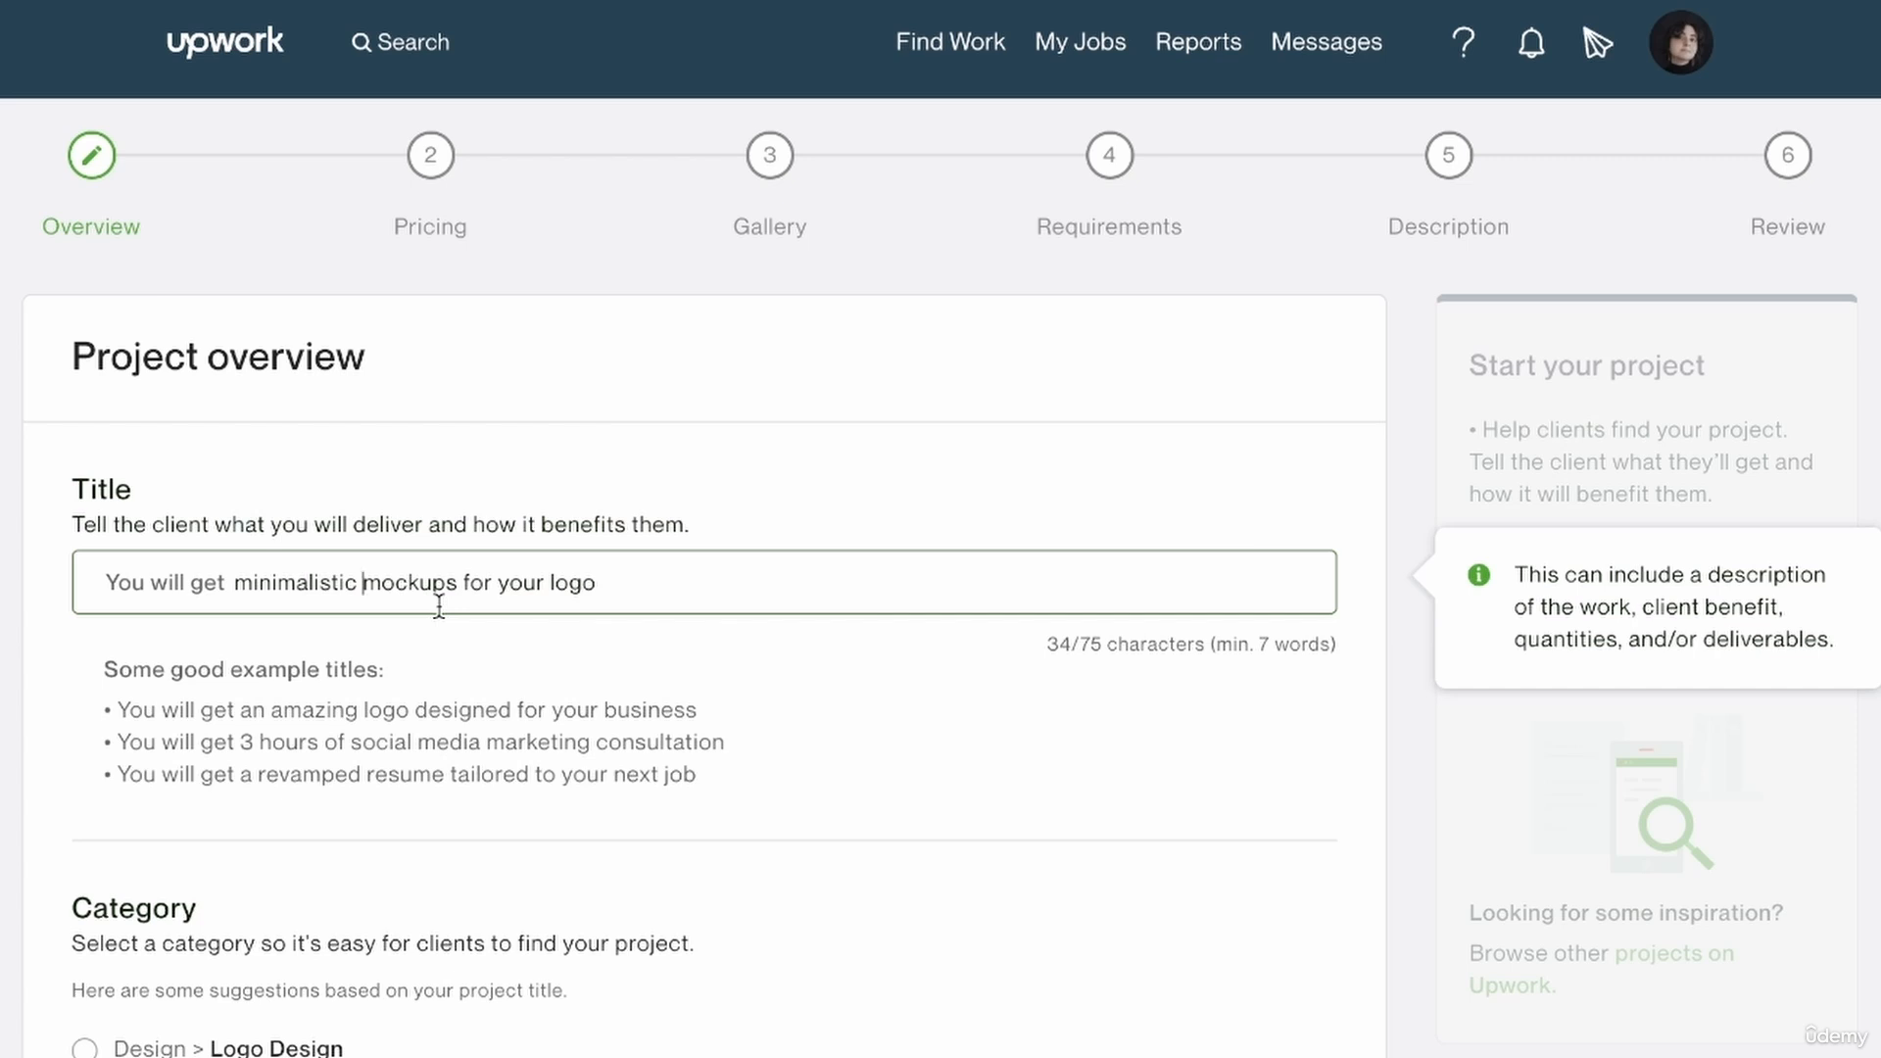
{"action": "left_click", "coordinate": [759, 795]}
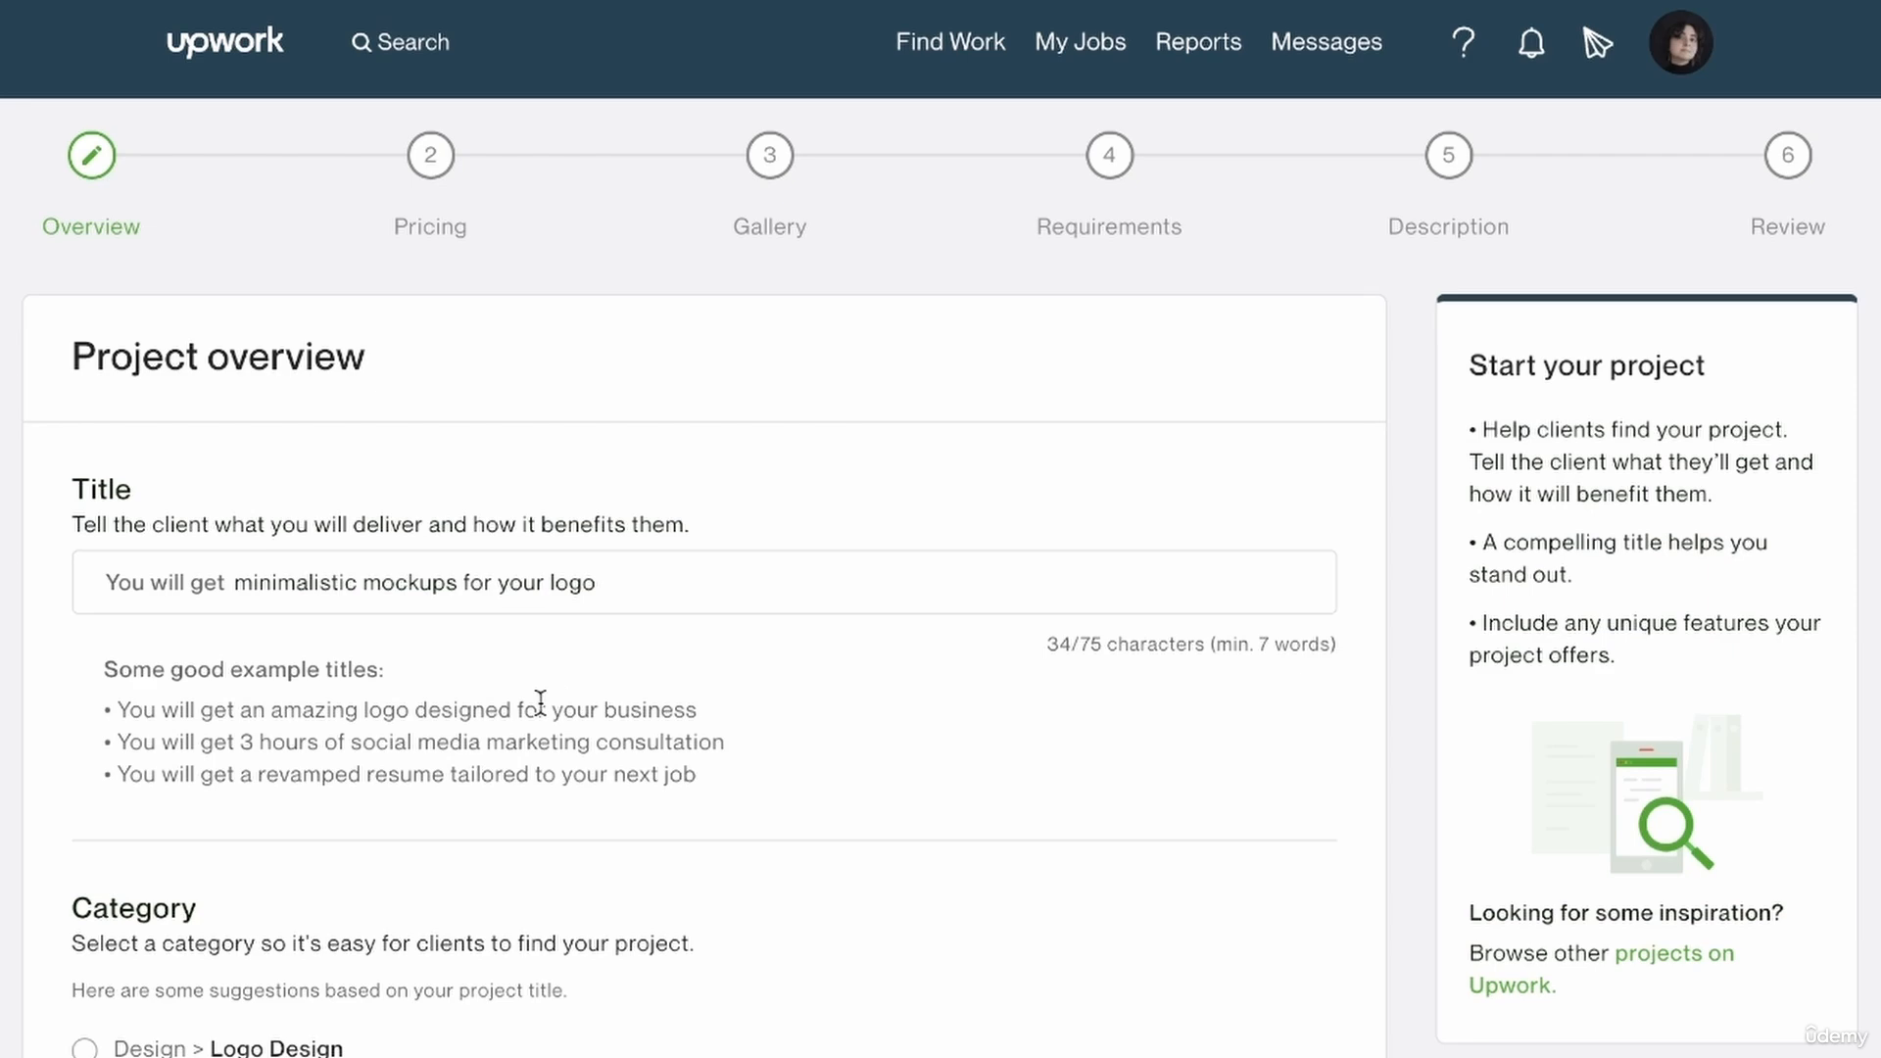
Set the project category to the suggested Design > Photoshop Editing.
{"action": "scroll", "coordinate": [540, 701], "scroll_direction": "down", "scroll_amount": 7}
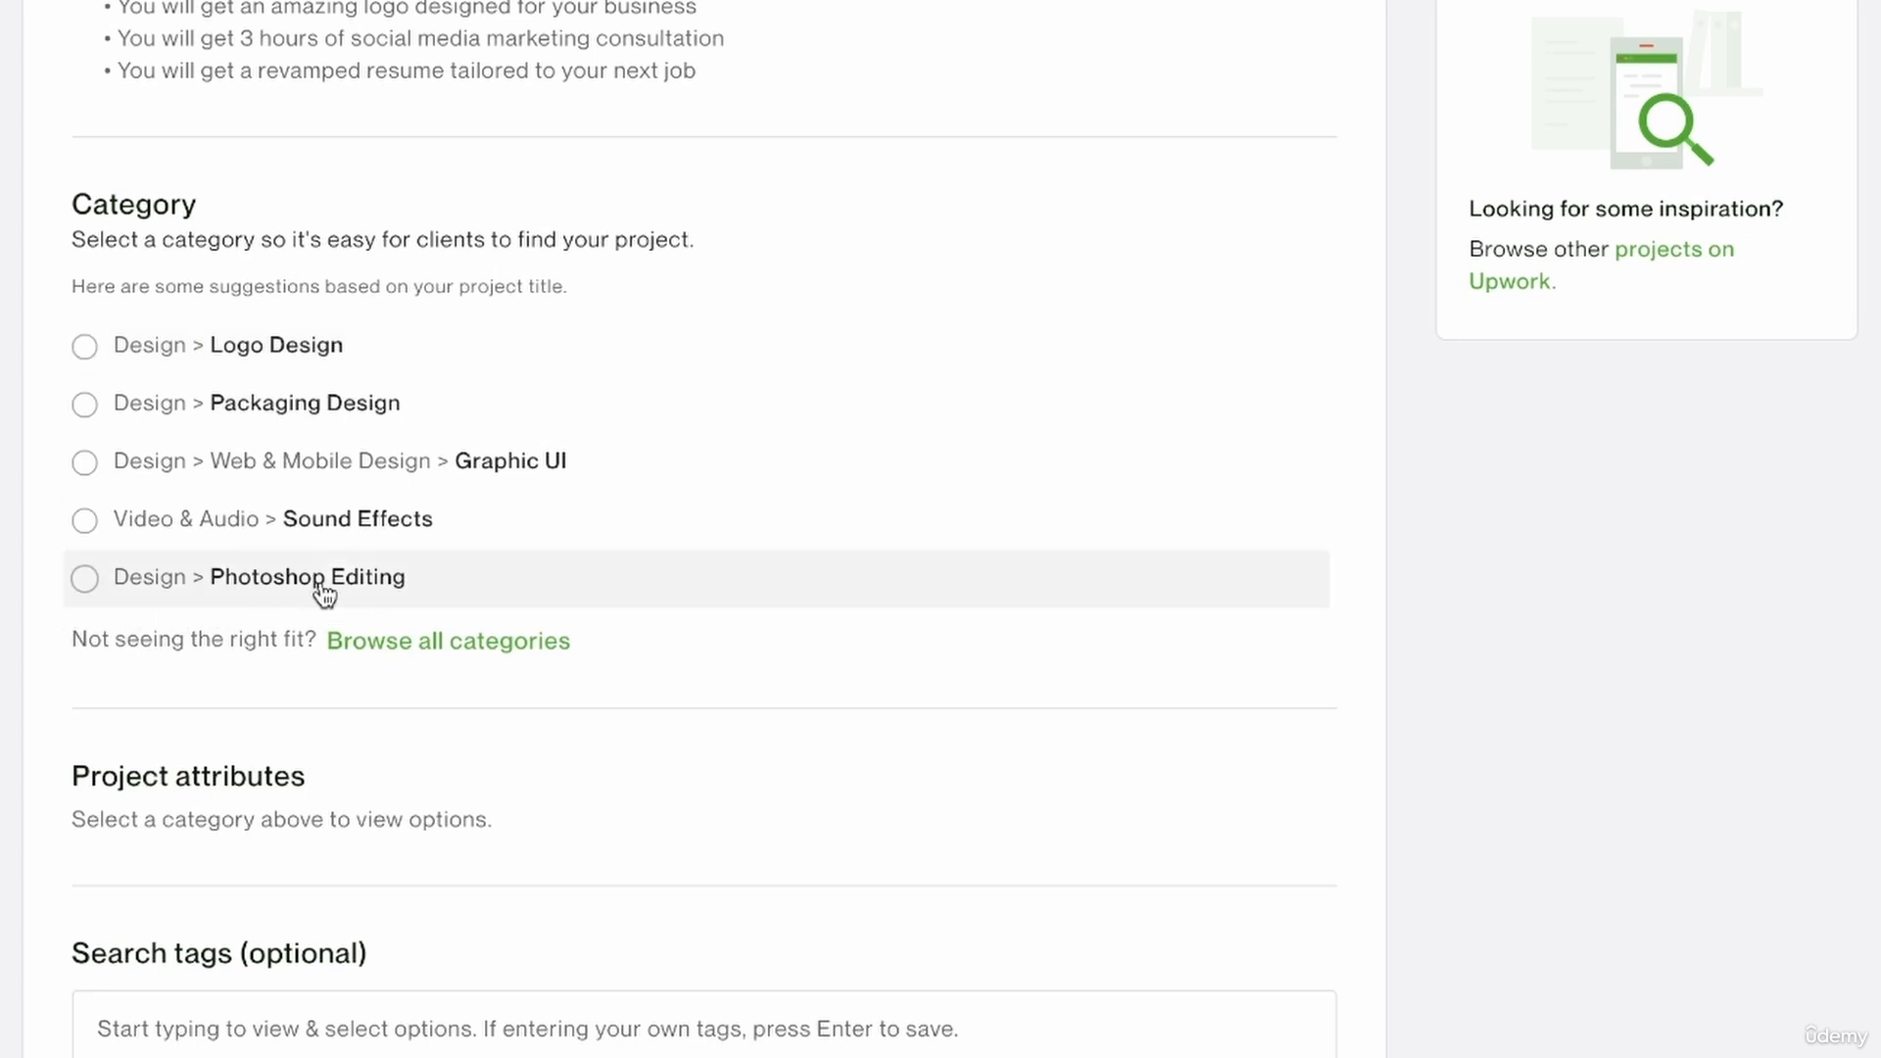
{"action": "left_click", "coordinate": [243, 584]}
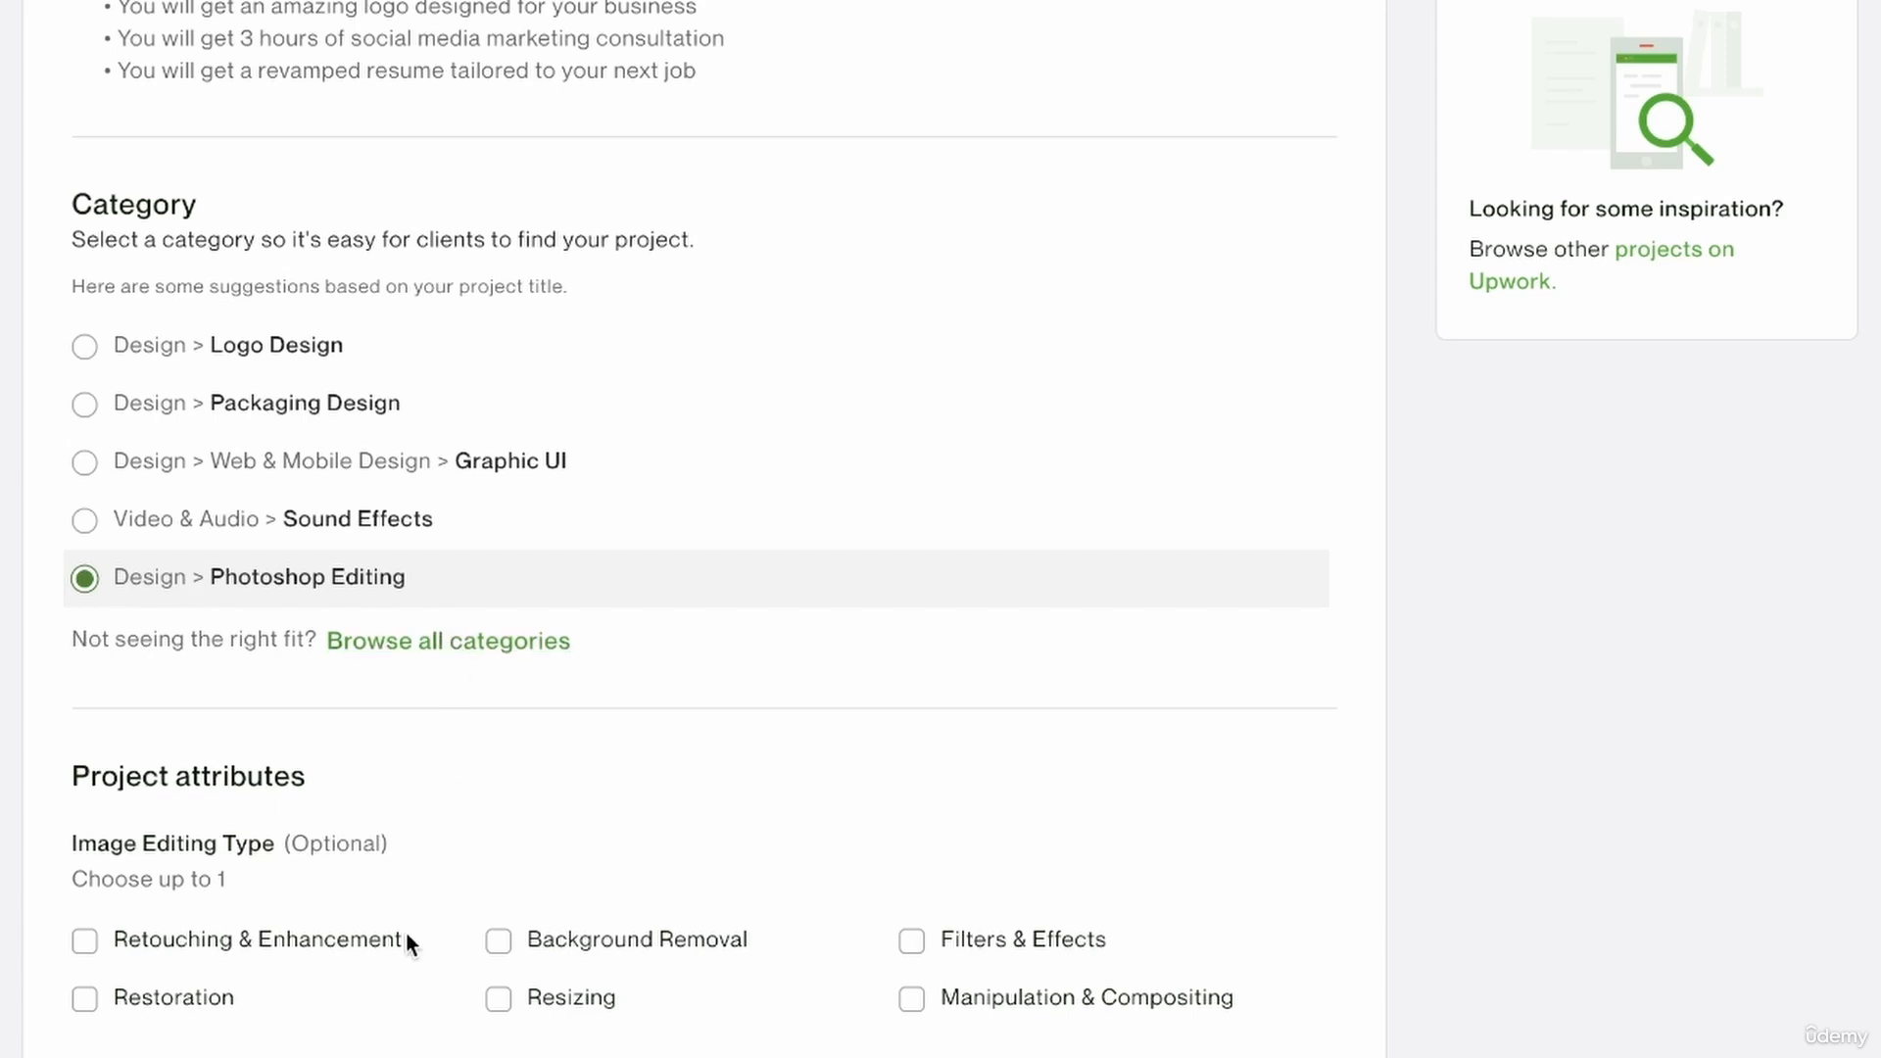
Look through the subcategories offered under Design in the full category list and leave without saving.
{"action": "left_click", "coordinate": [478, 642]}
{"action": "left_click", "coordinate": [801, 549]}
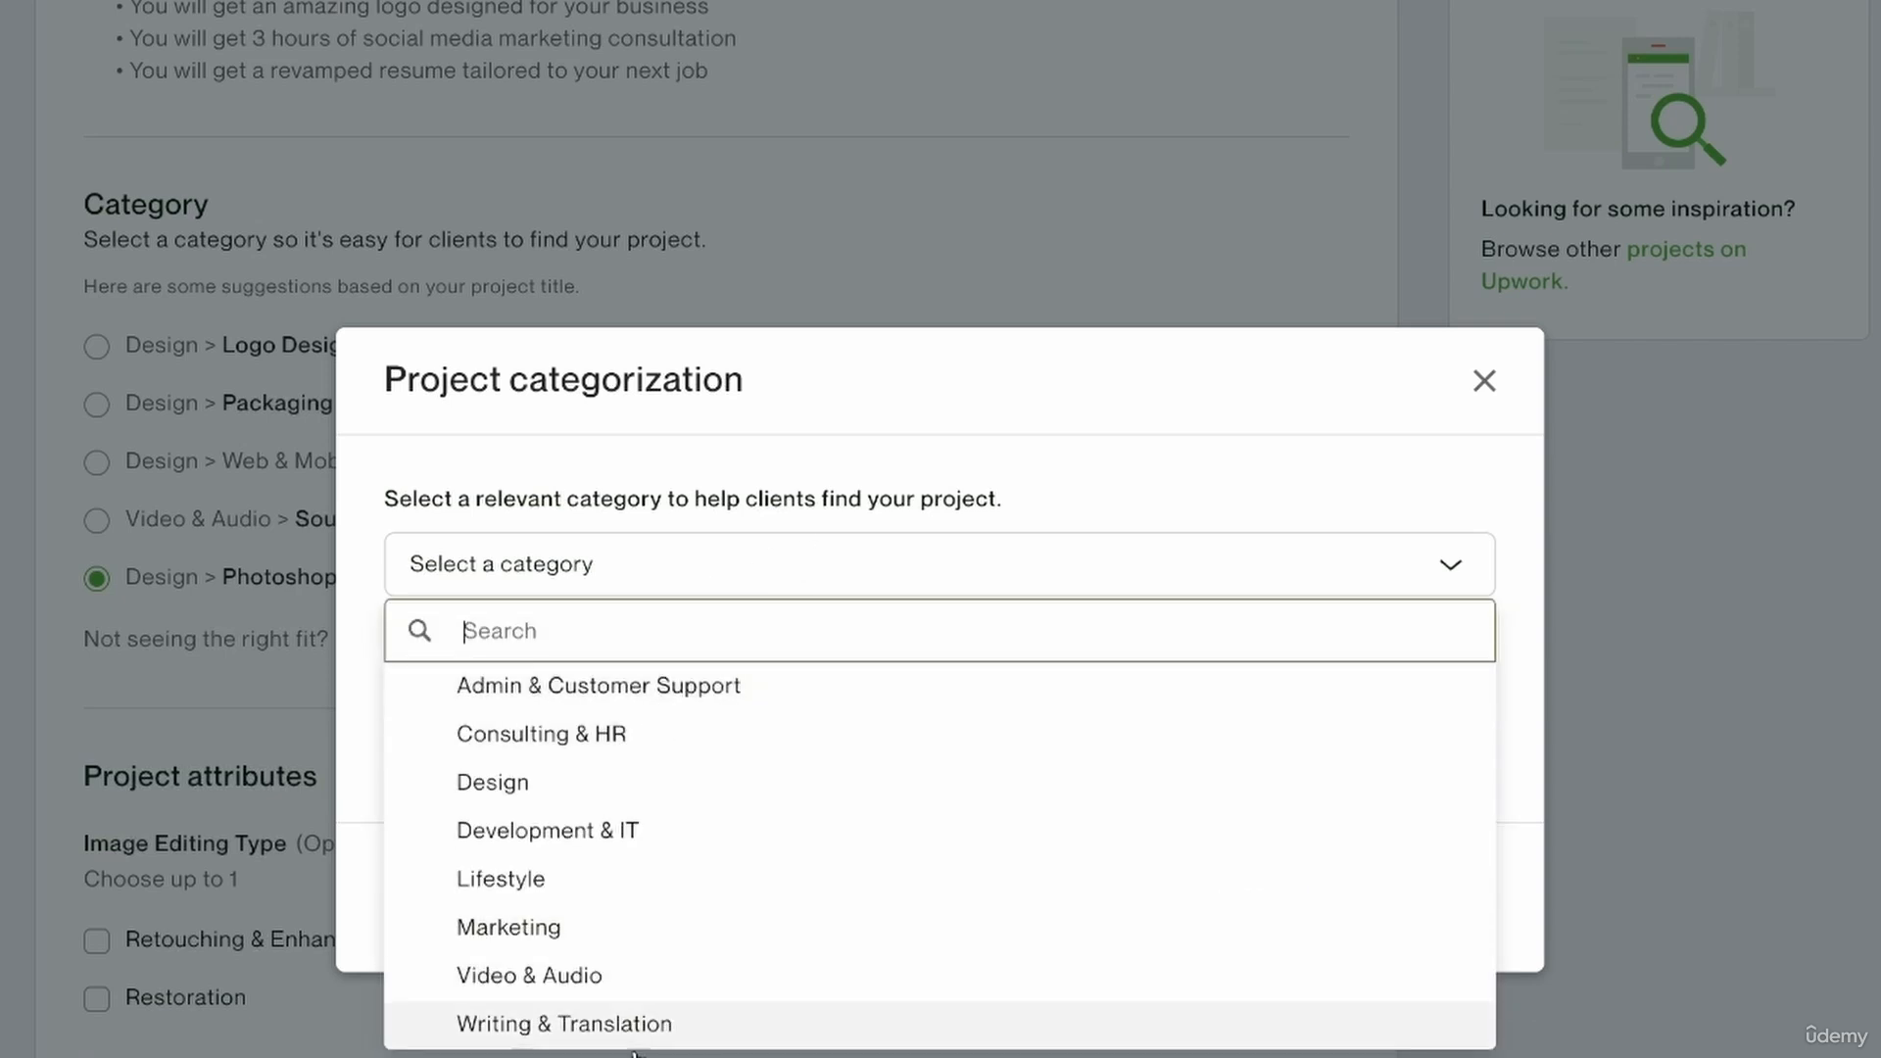
{"action": "left_click", "coordinate": [634, 778]}
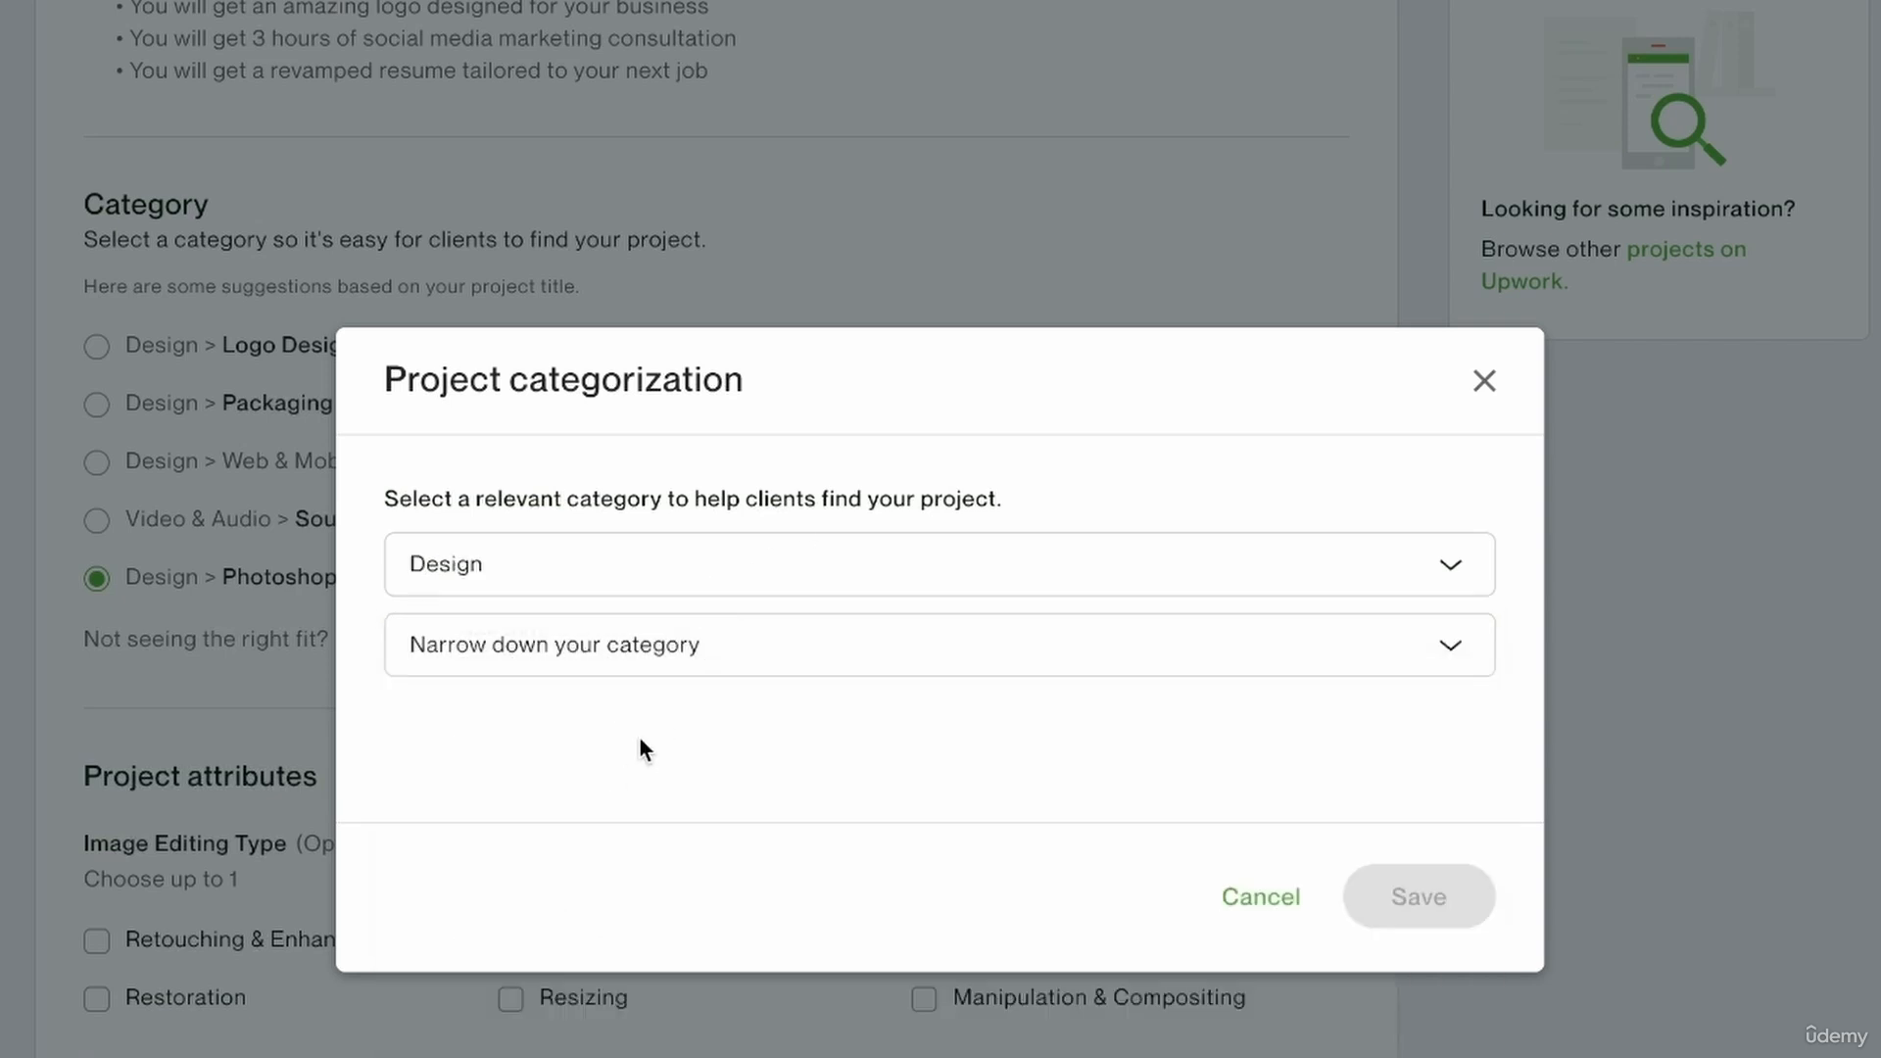
{"action": "left_click", "coordinate": [688, 658]}
{"action": "scroll", "coordinate": [644, 1025], "scroll_direction": "down", "scroll_amount": 8}
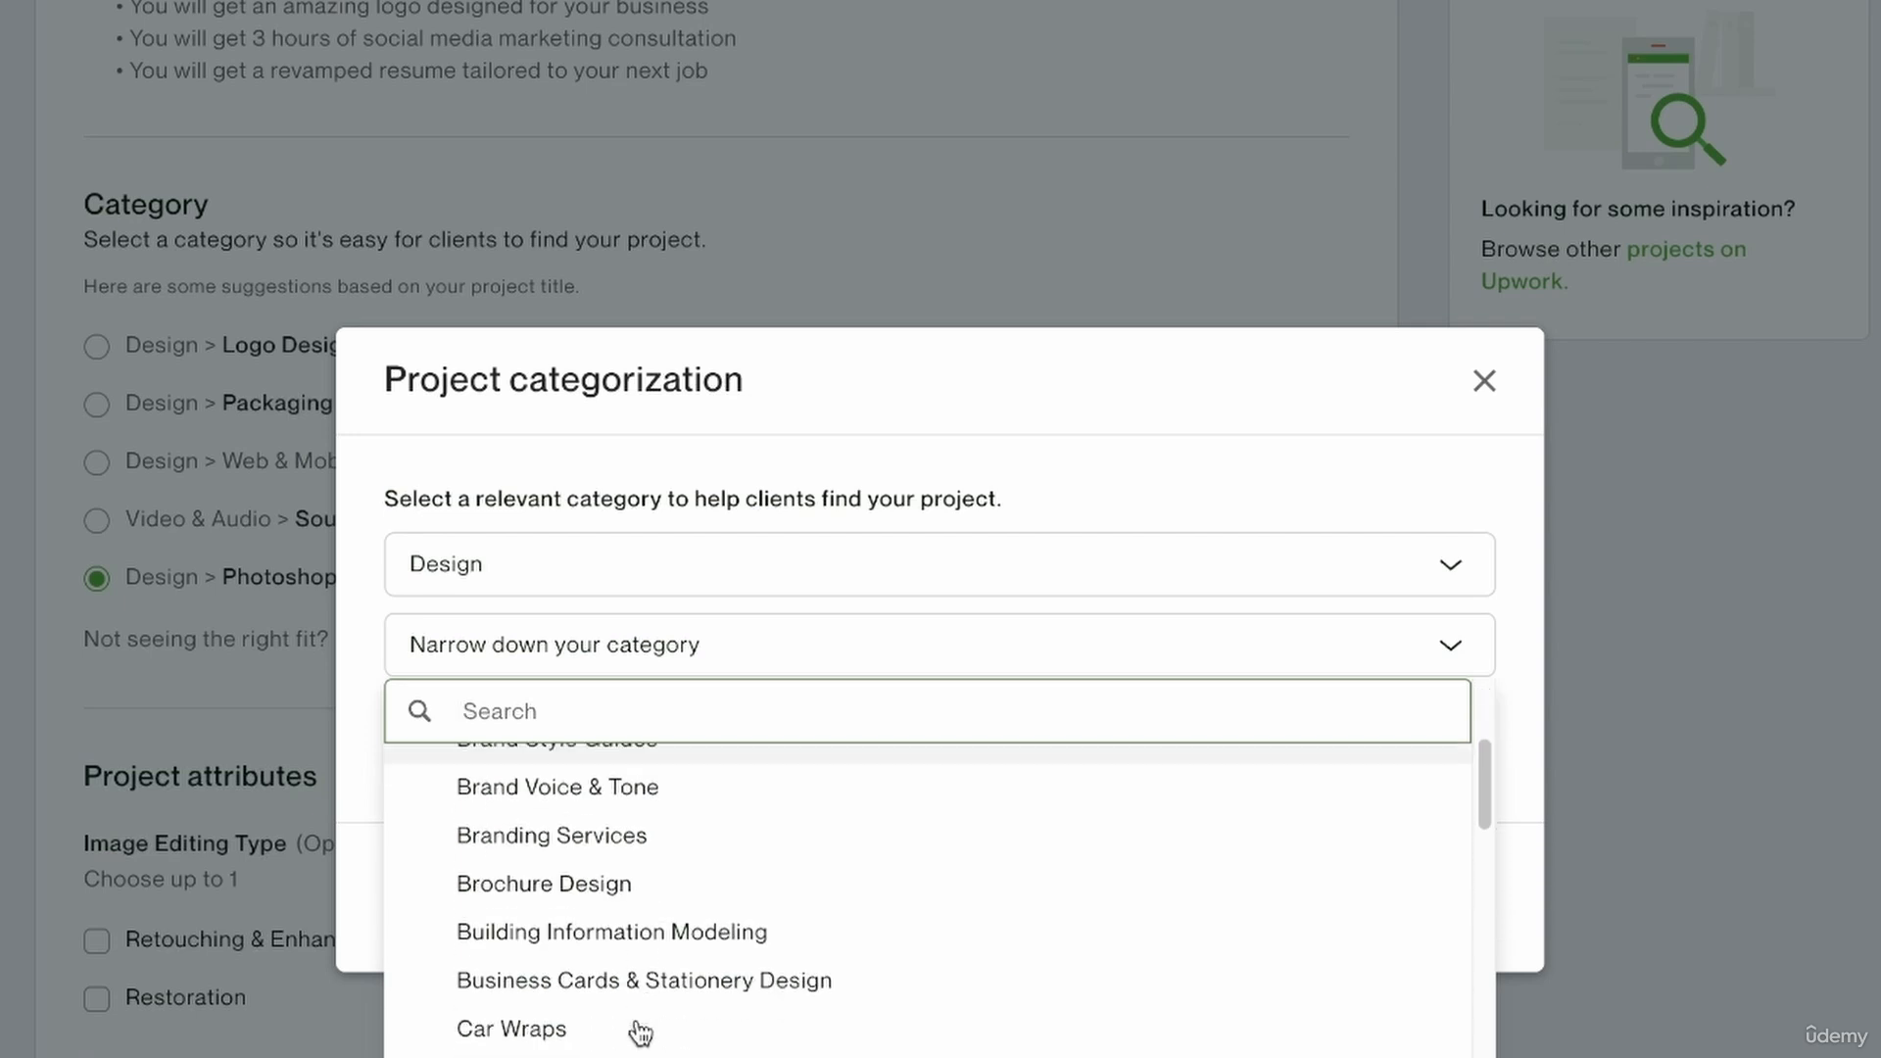
{"action": "scroll", "coordinate": [642, 1031], "scroll_direction": "down", "scroll_amount": 2}
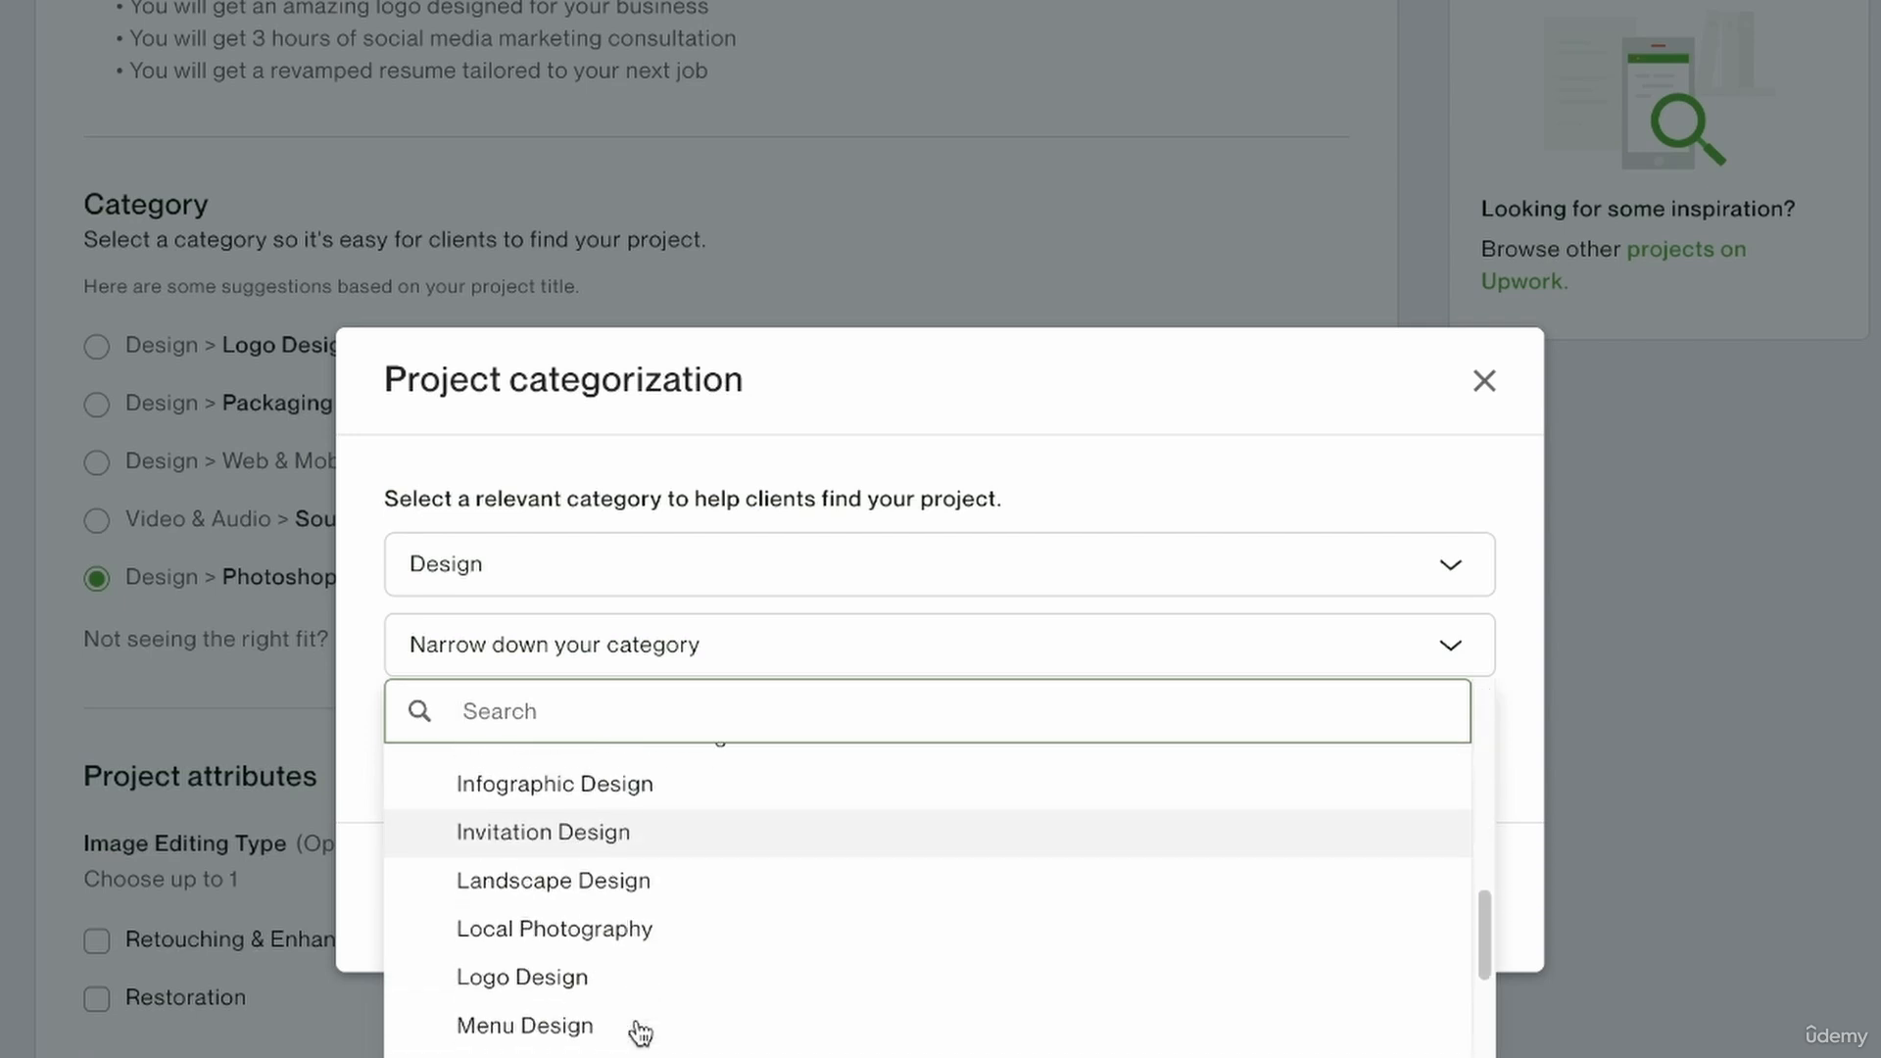
{"action": "scroll", "coordinate": [641, 1030], "scroll_direction": "up", "scroll_amount": 2}
{"action": "scroll", "coordinate": [641, 1030], "scroll_direction": "down", "scroll_amount": 4}
{"action": "scroll", "coordinate": [641, 1028], "scroll_direction": "down", "scroll_amount": 6}
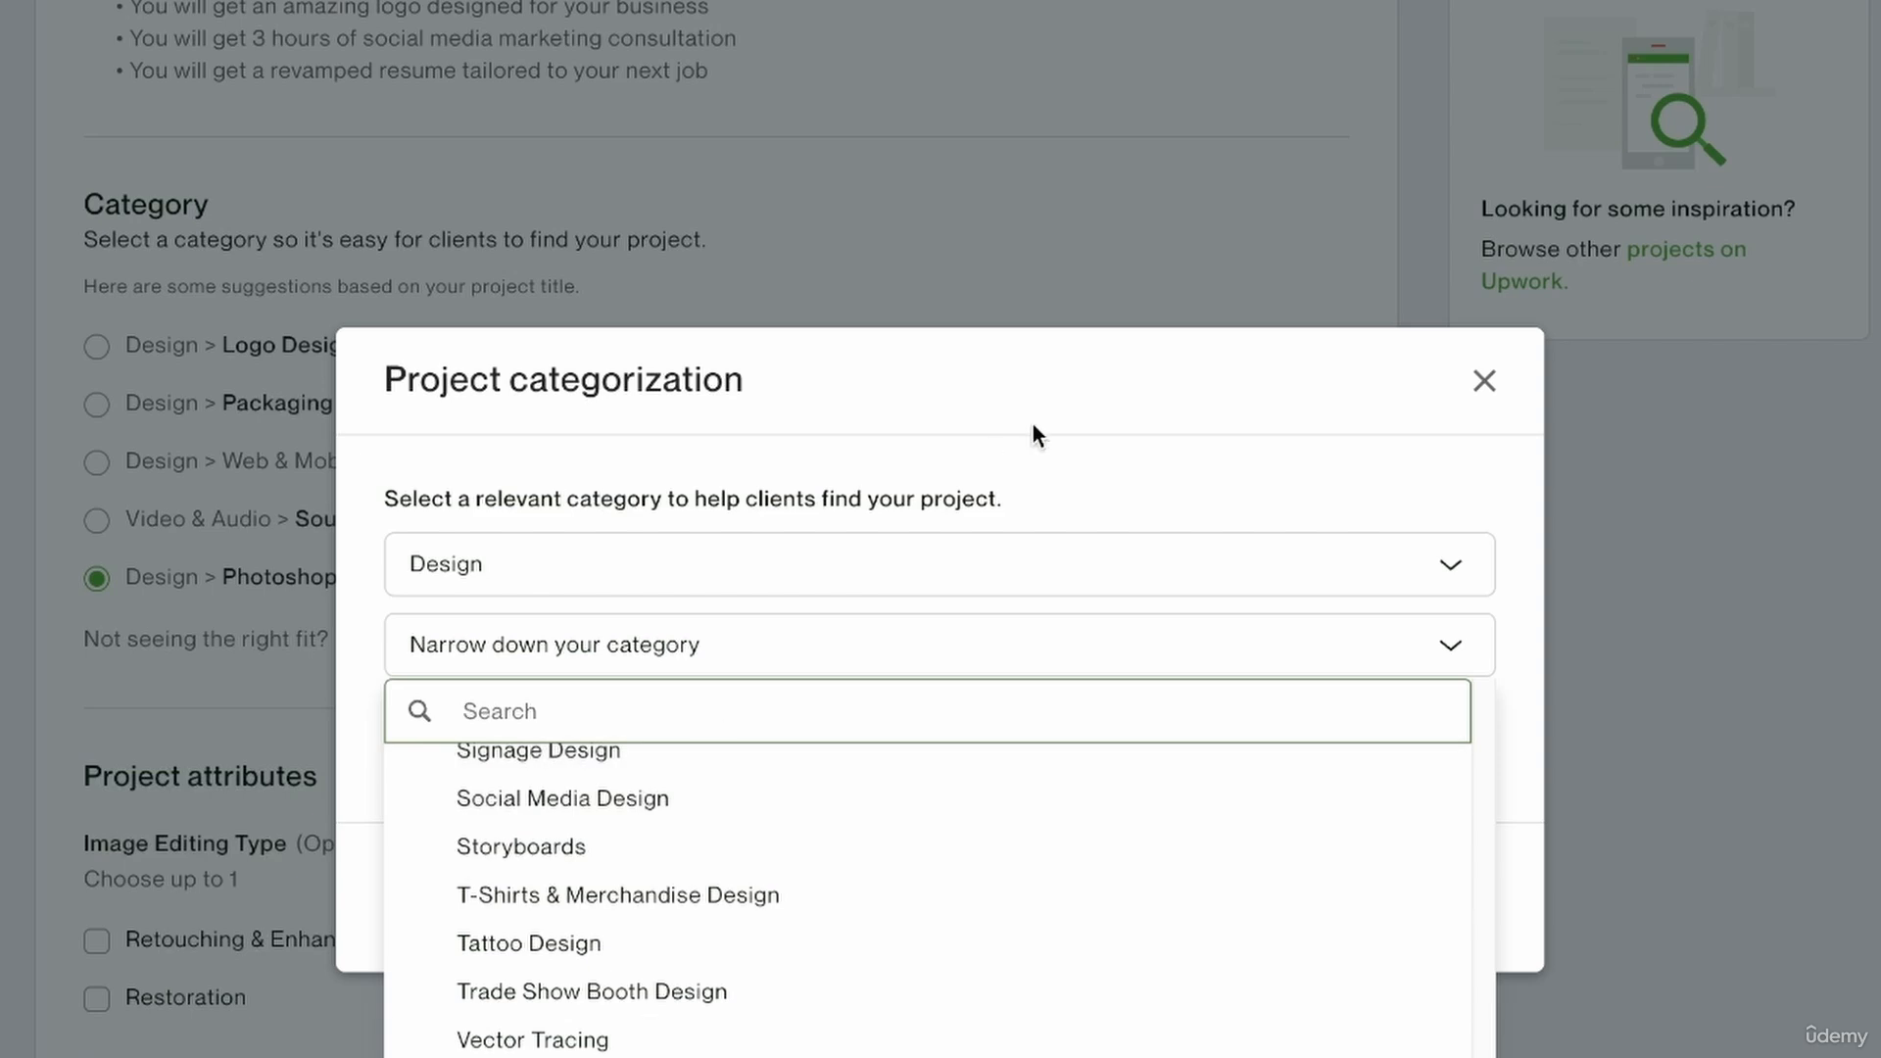
{"action": "left_click", "coordinate": [1412, 478]}
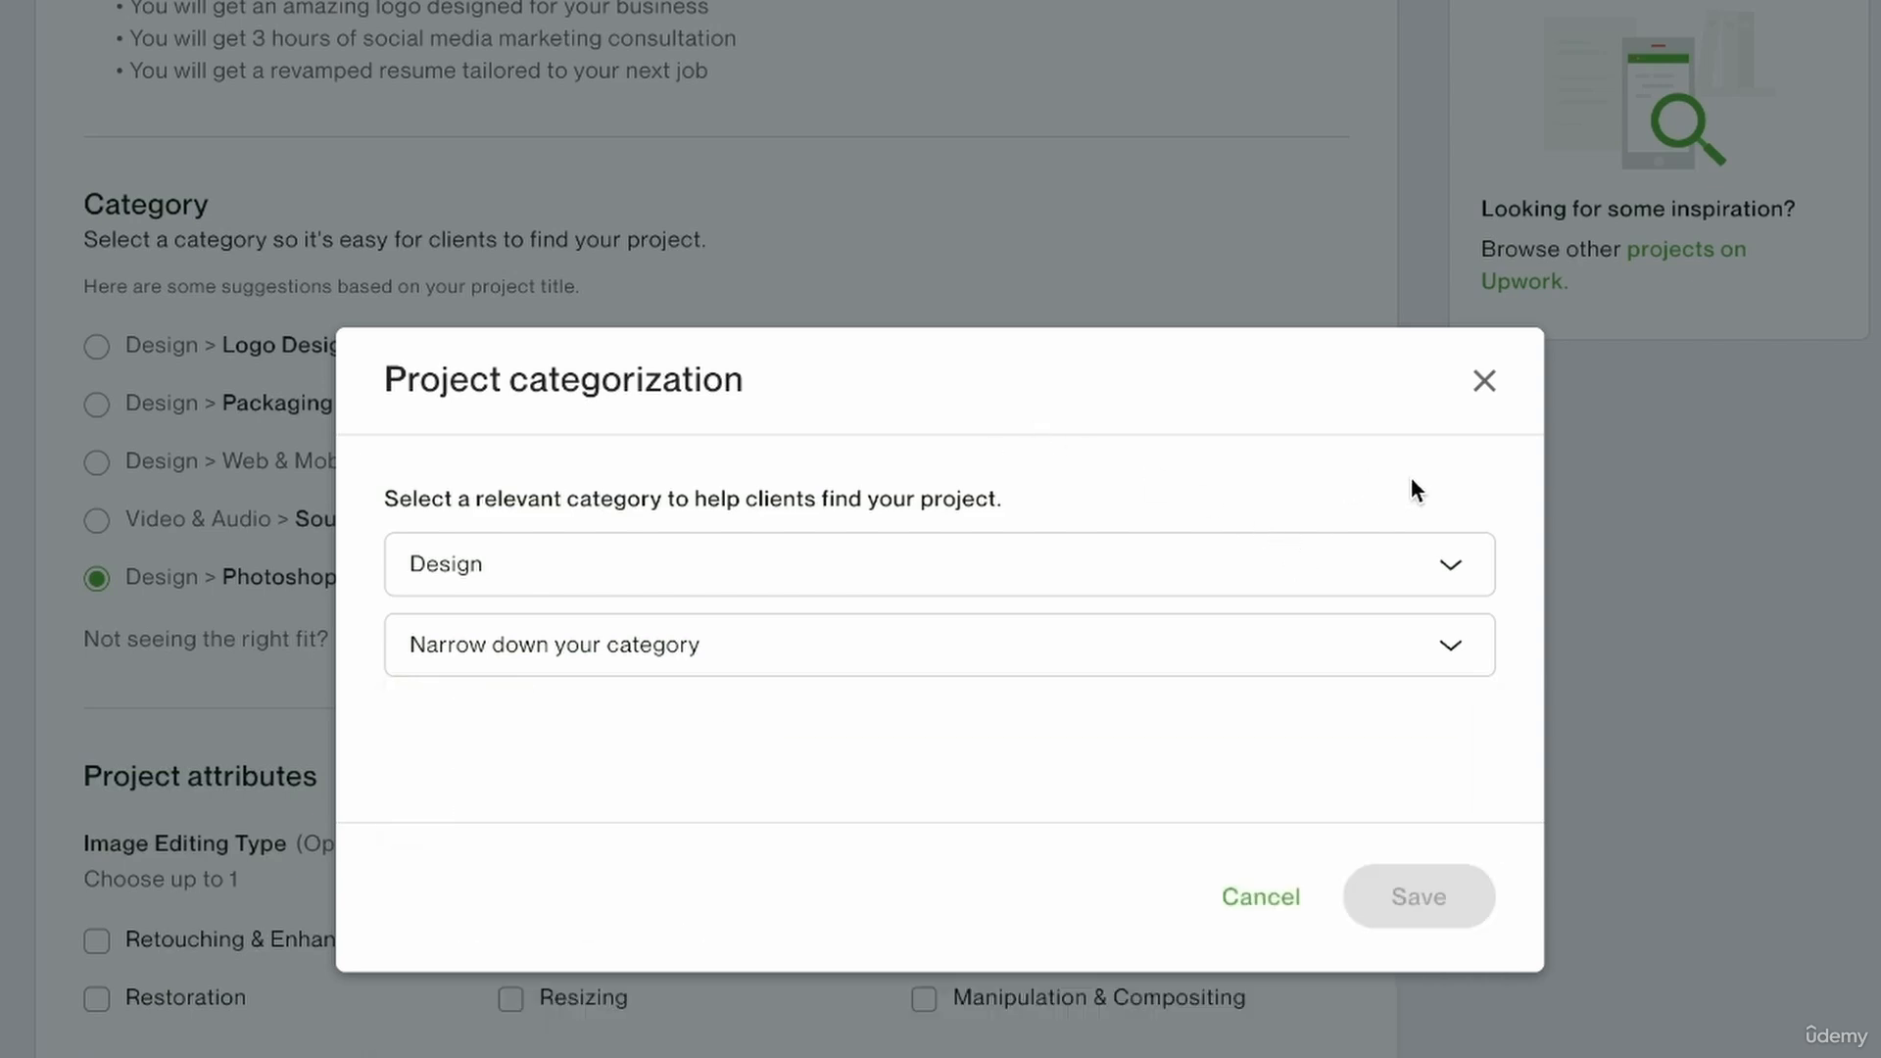
{"action": "left_click", "coordinate": [1484, 380]}
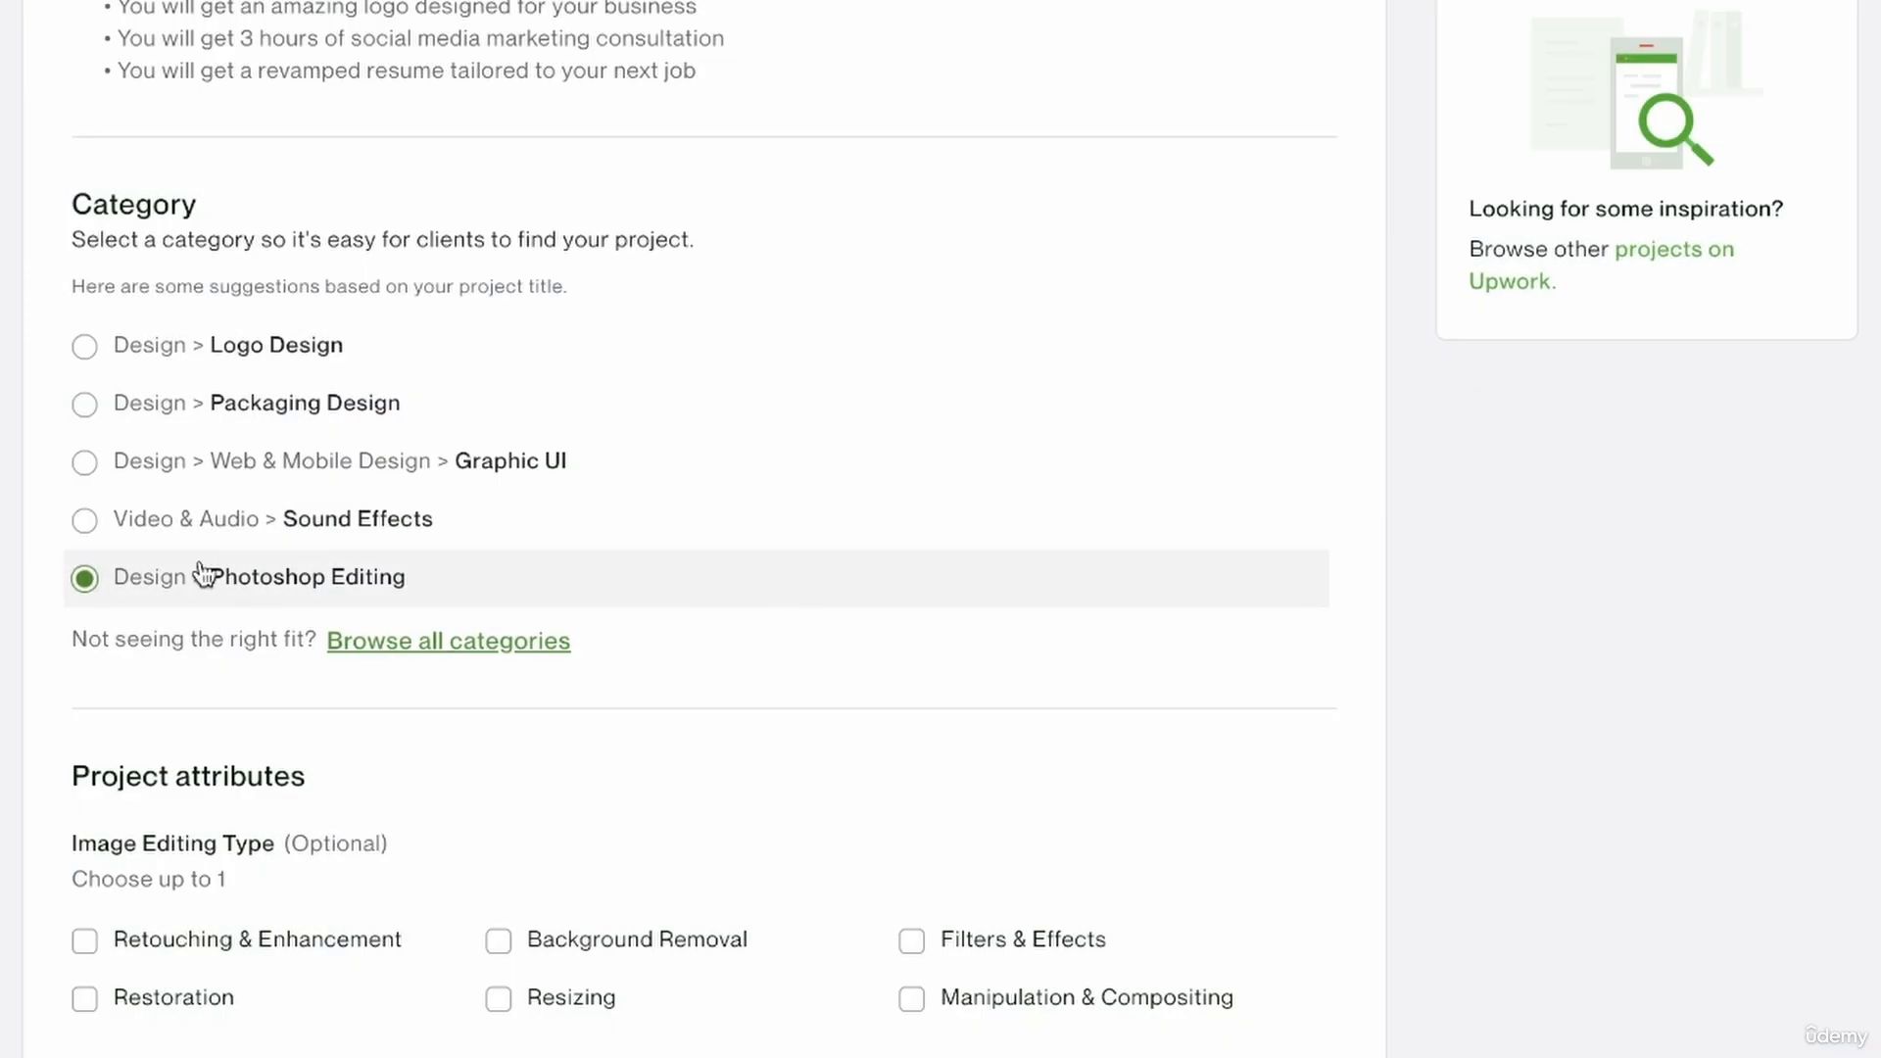
Select PNG, JPG and PSD as the project's file formats.
{"action": "scroll", "coordinate": [353, 652], "scroll_direction": "down", "scroll_amount": 4}
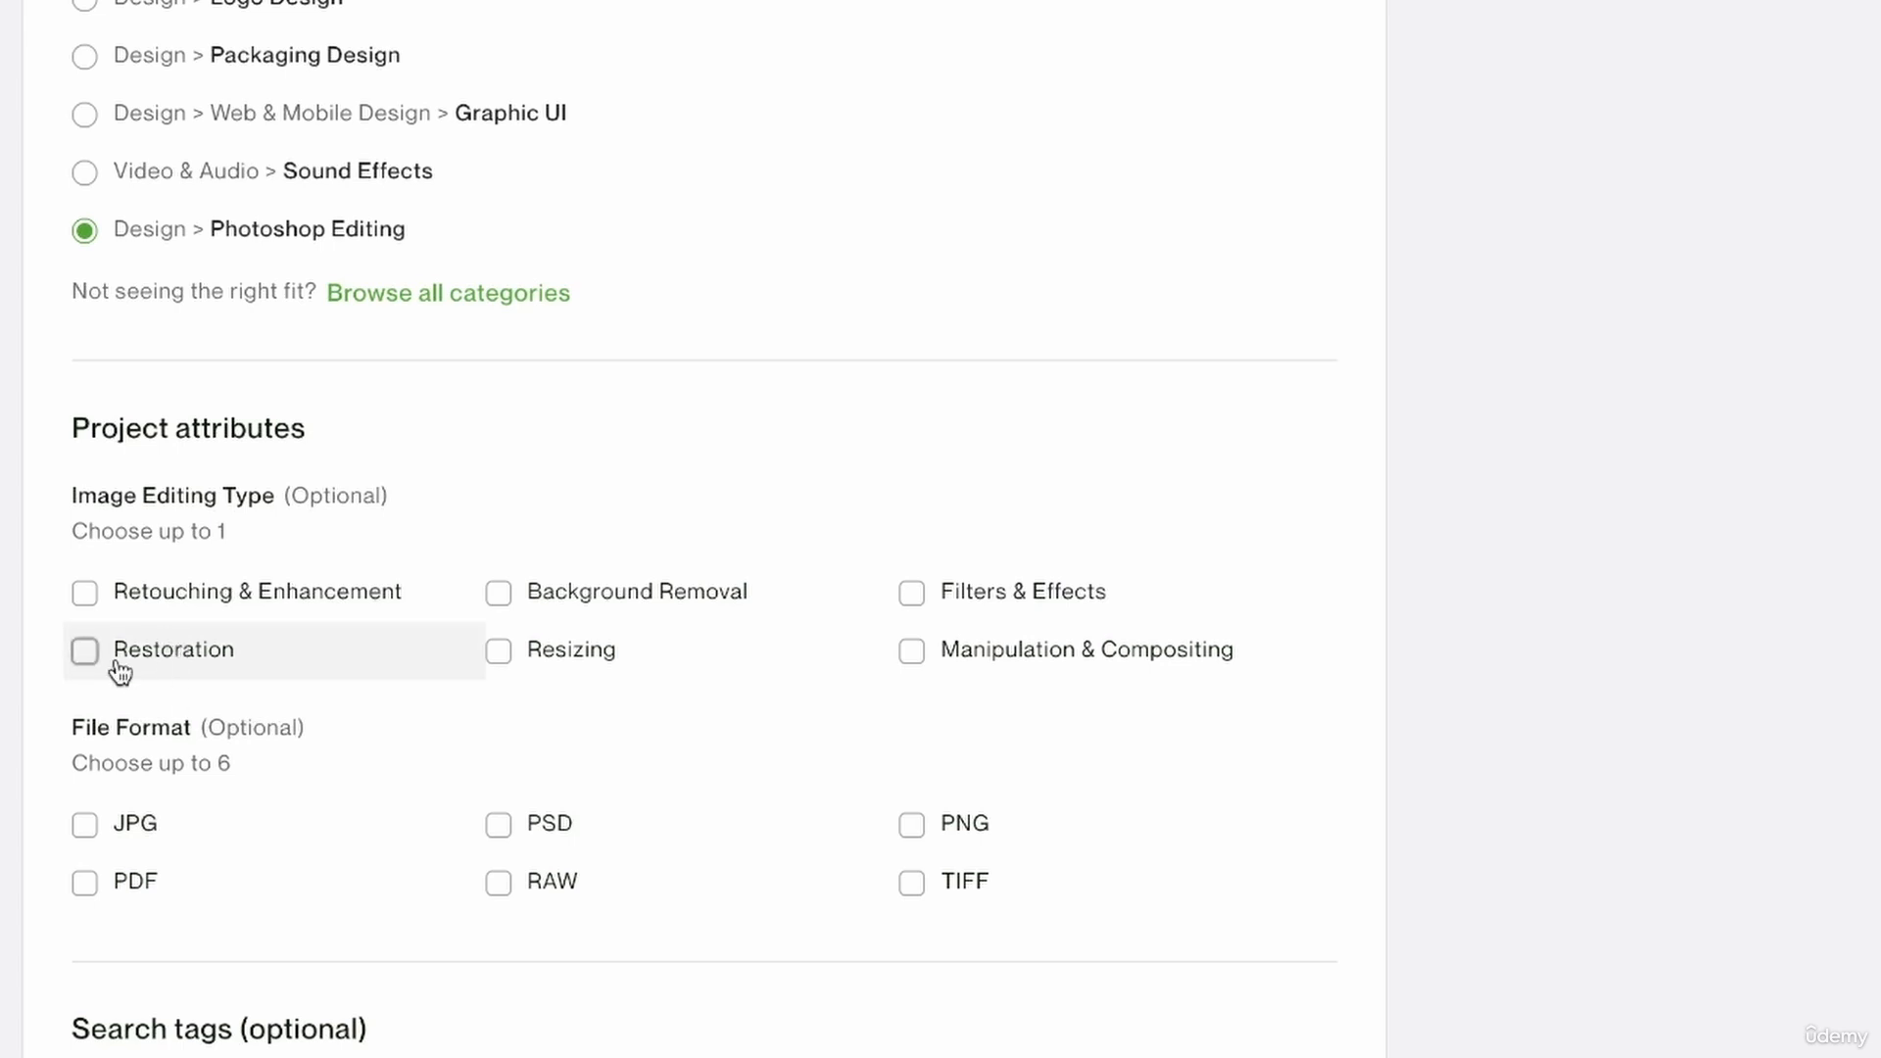
{"action": "scroll", "coordinate": [527, 575], "scroll_direction": "down", "scroll_amount": 2}
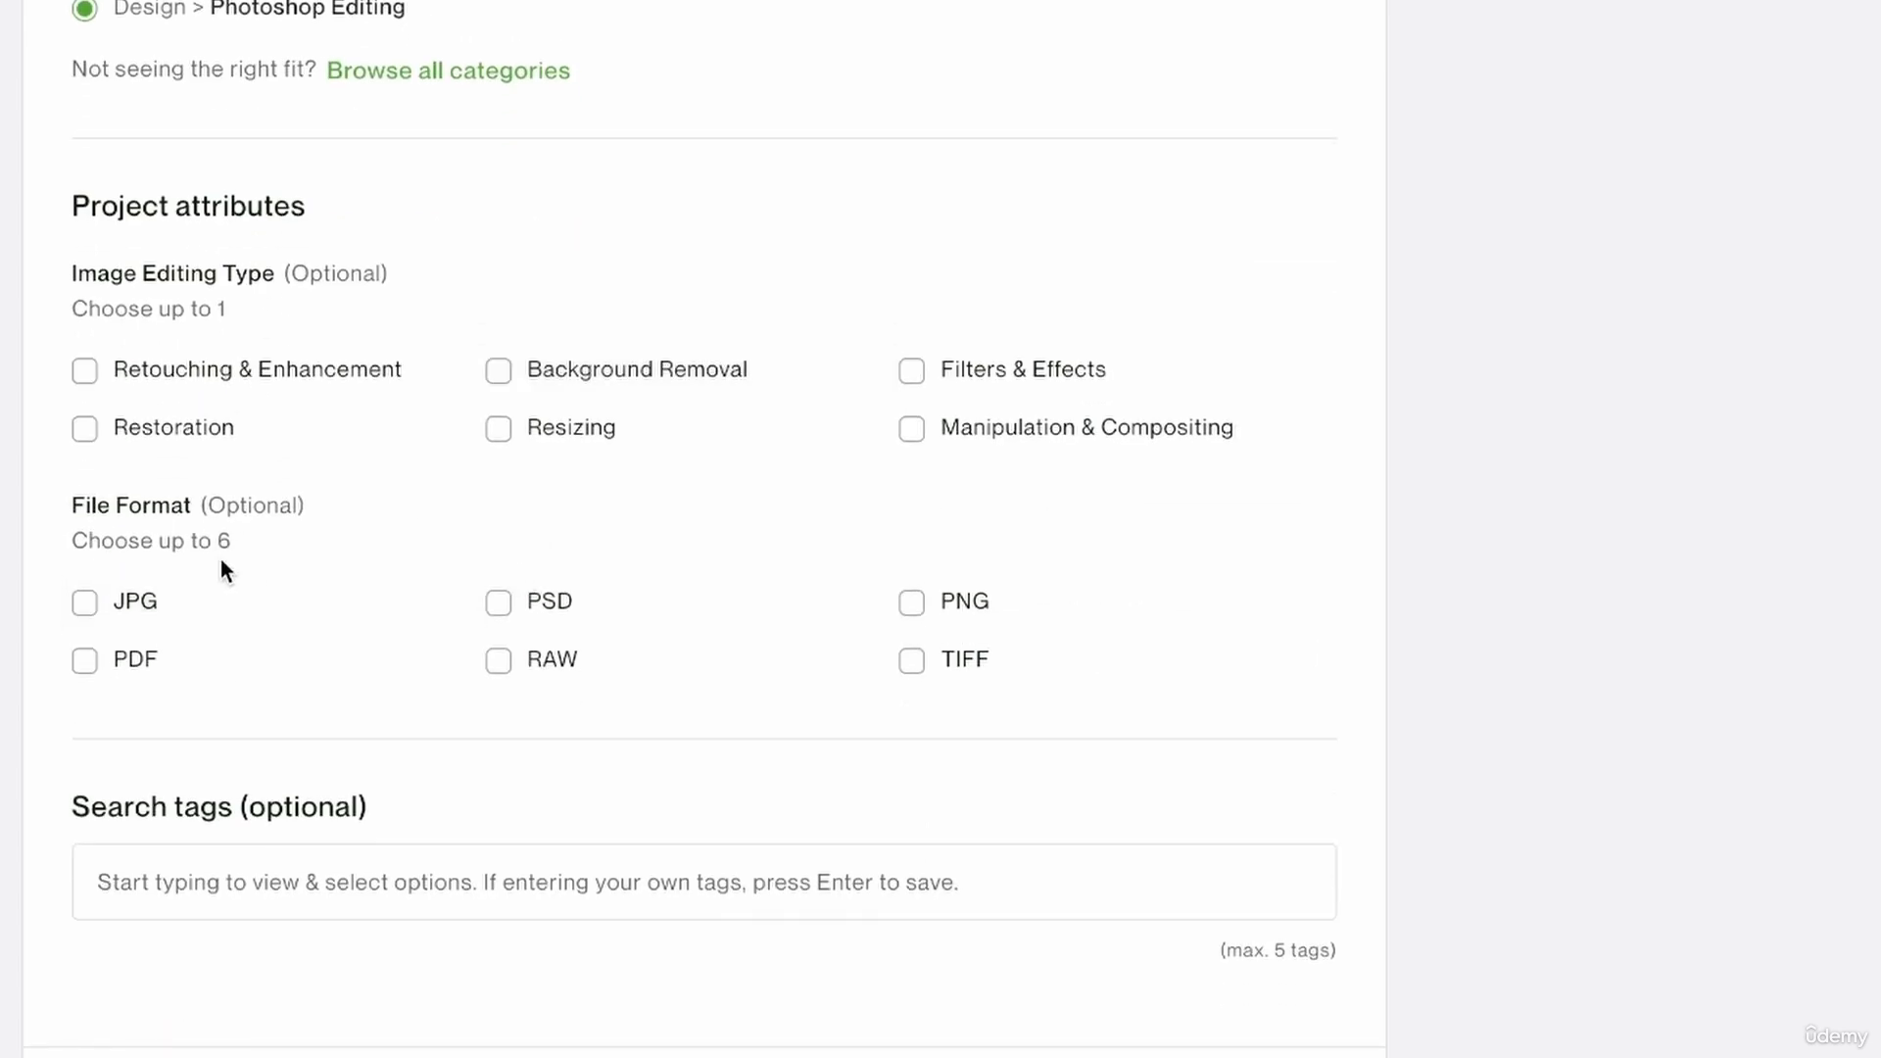
{"action": "left_click", "coordinate": [911, 605]}
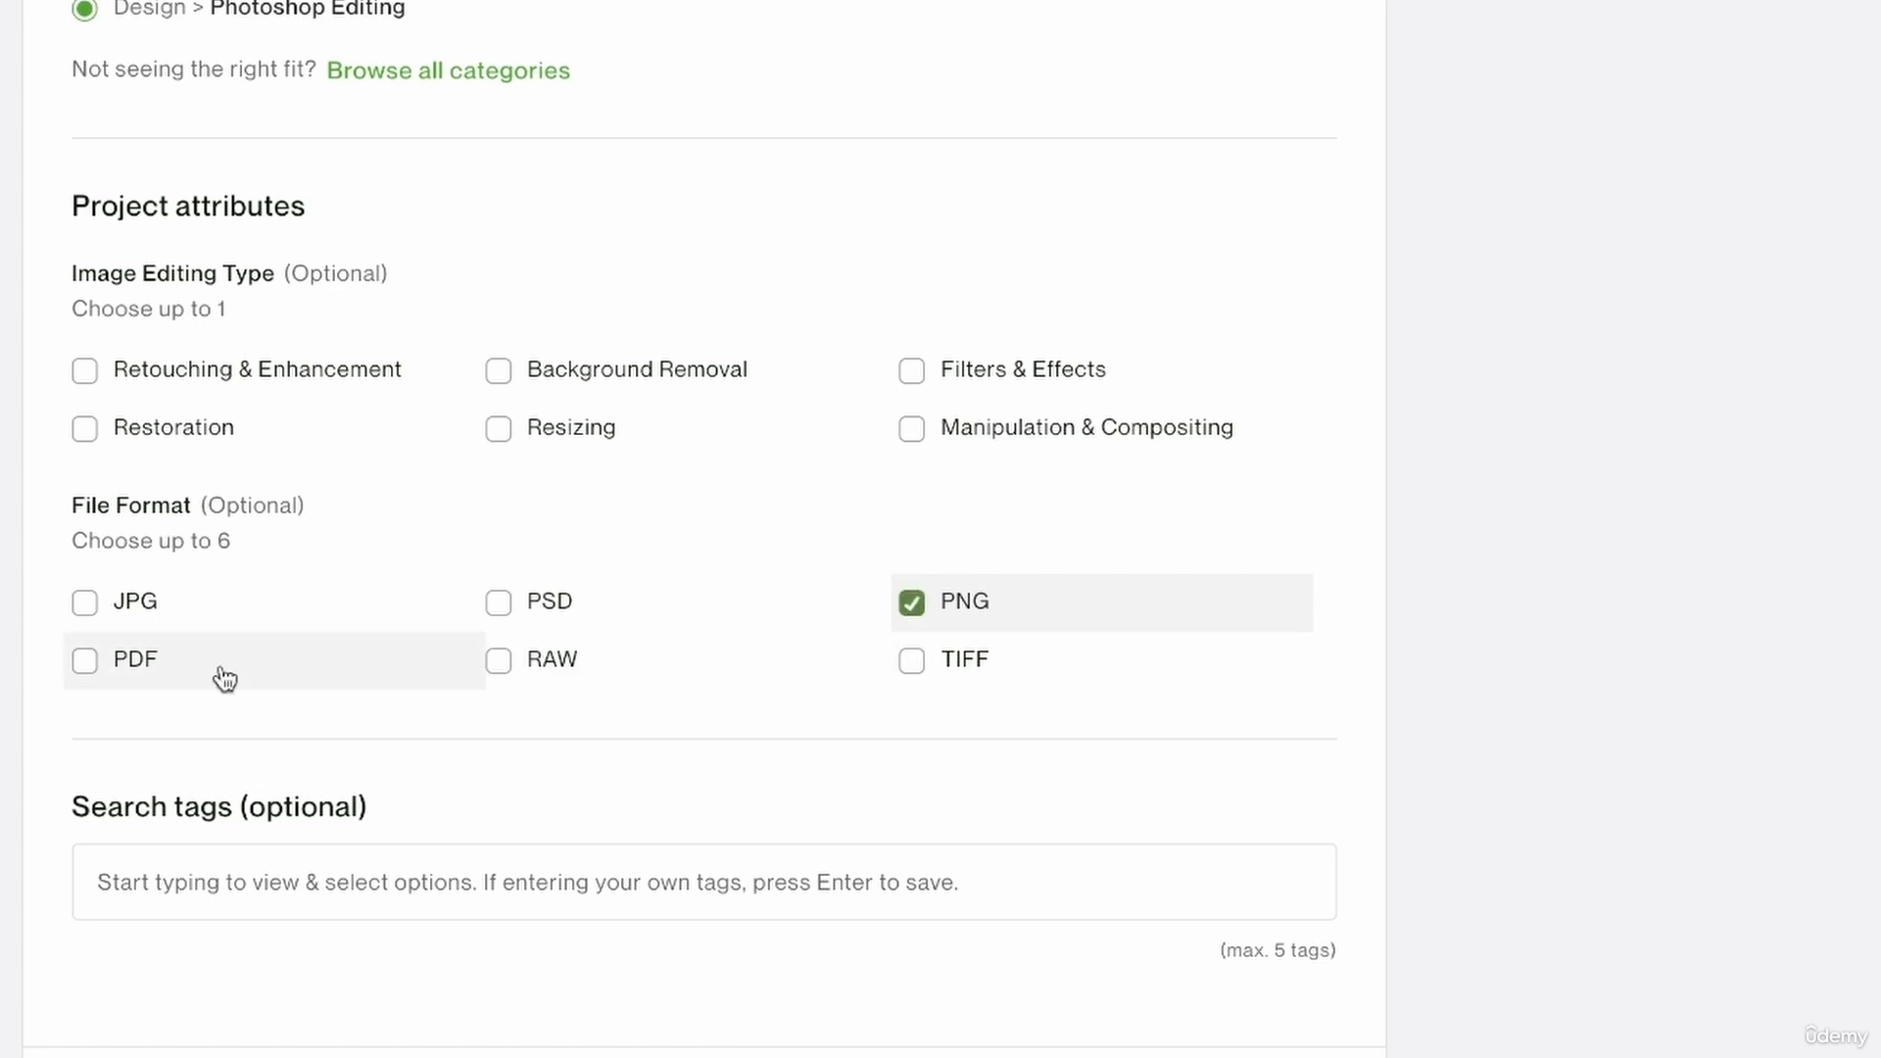
{"action": "left_click", "coordinate": [85, 603]}
{"action": "scroll", "coordinate": [592, 676], "scroll_direction": "down", "scroll_amount": 2}
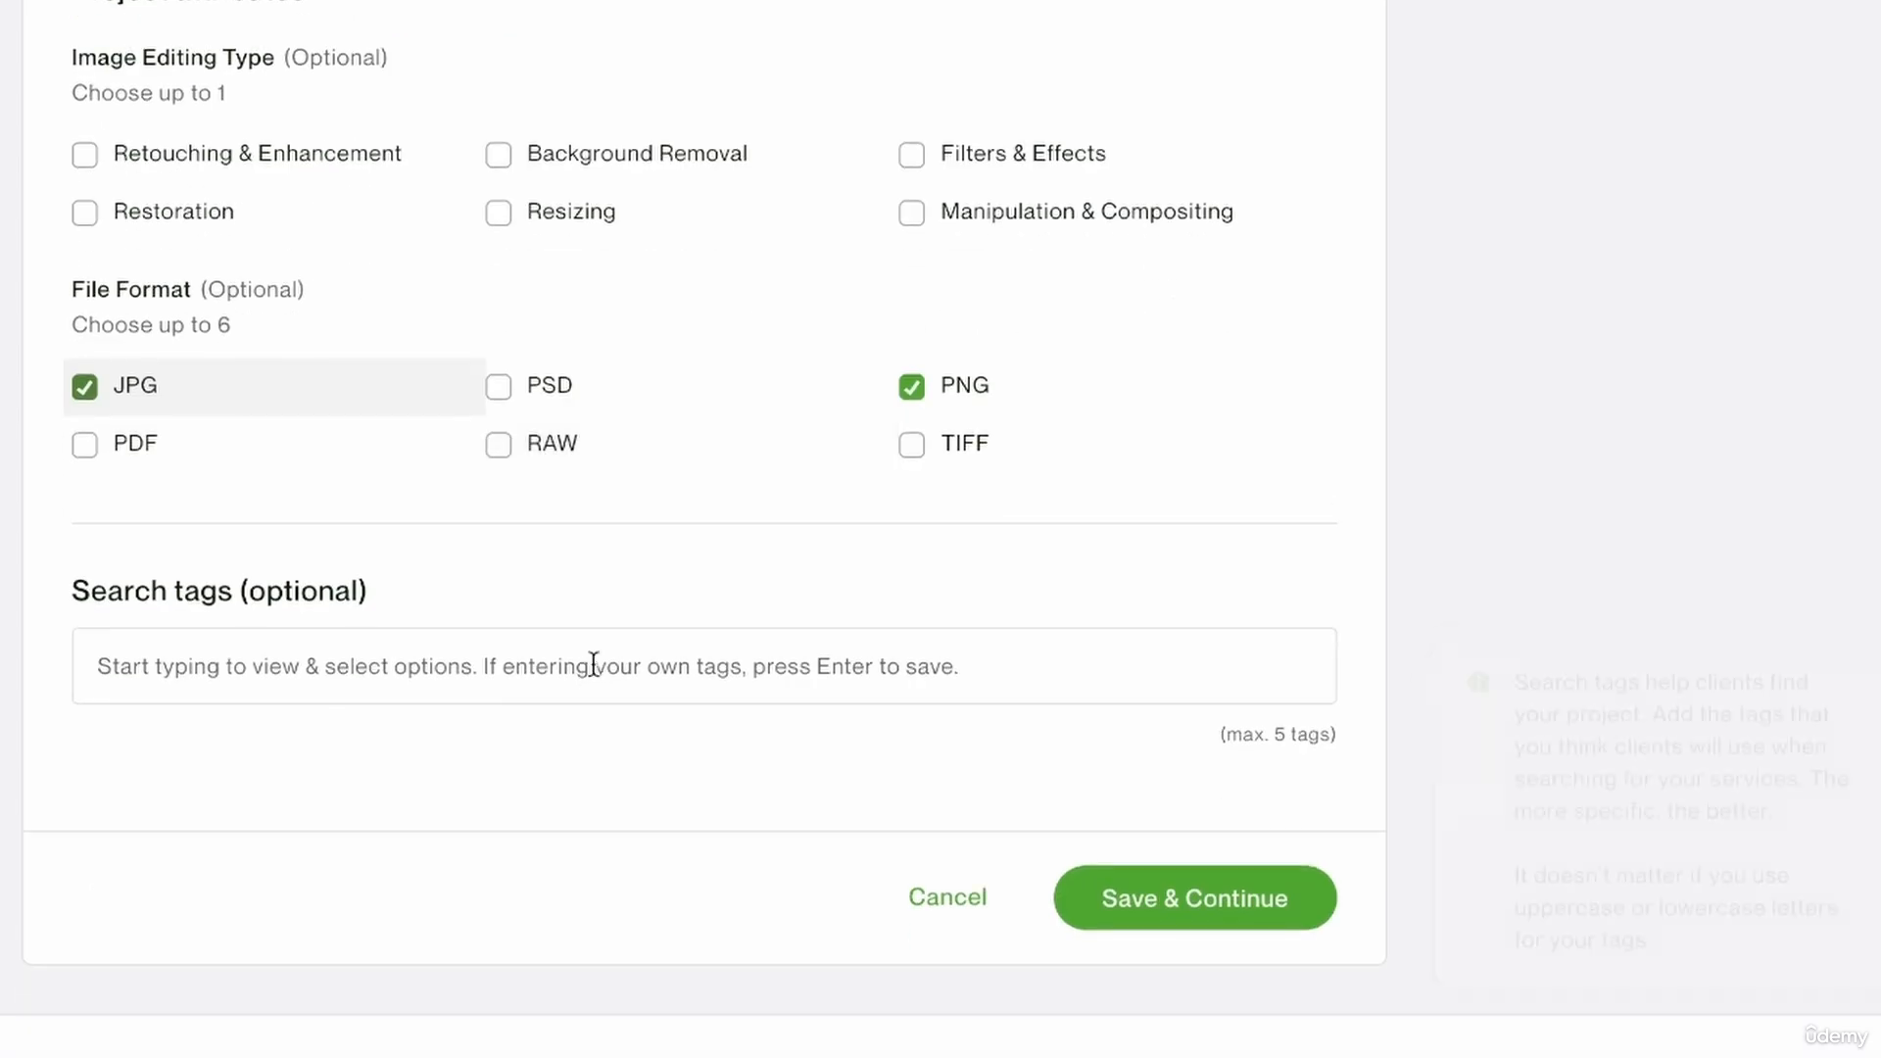
{"action": "left_click", "coordinate": [501, 396]}
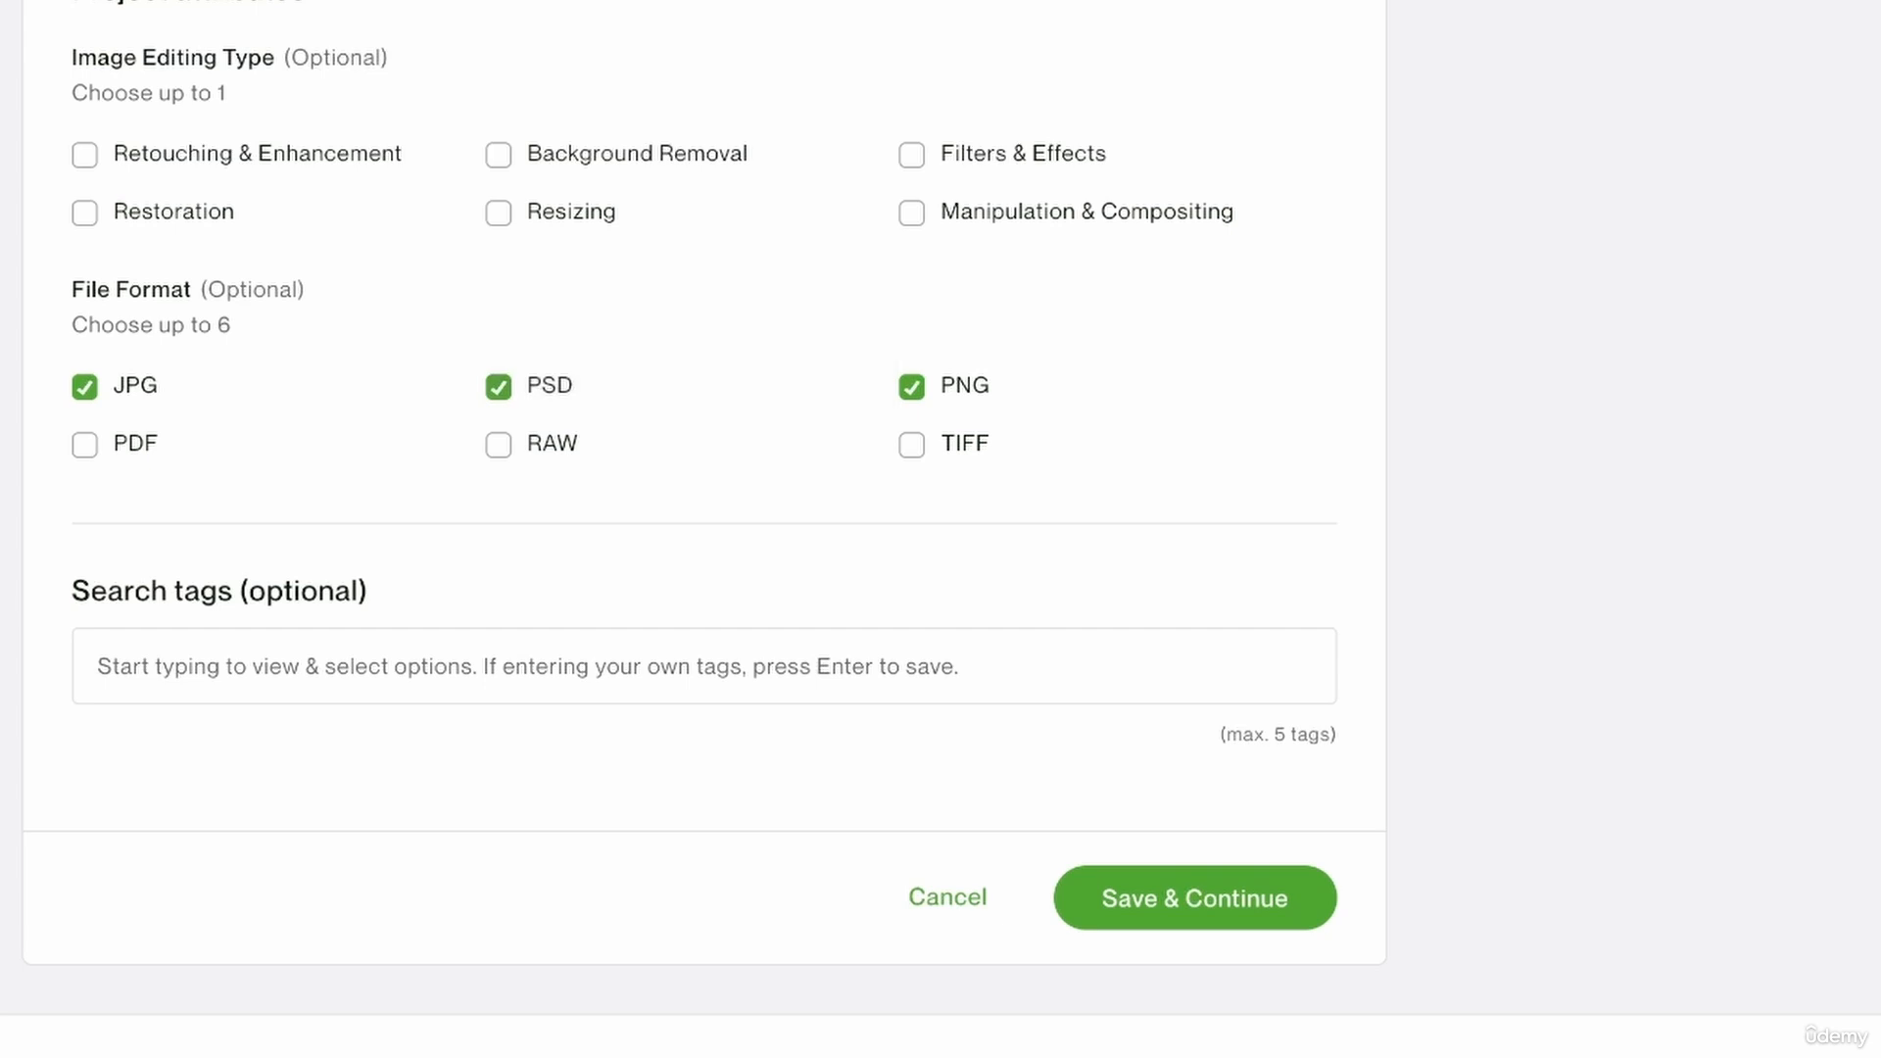
Add the search tags "mockup", "photoshop" and "editing" to the project.
{"action": "scroll", "coordinate": [492, 414], "scroll_direction": "down", "scroll_amount": 1}
{"action": "left_click", "coordinate": [911, 587]}
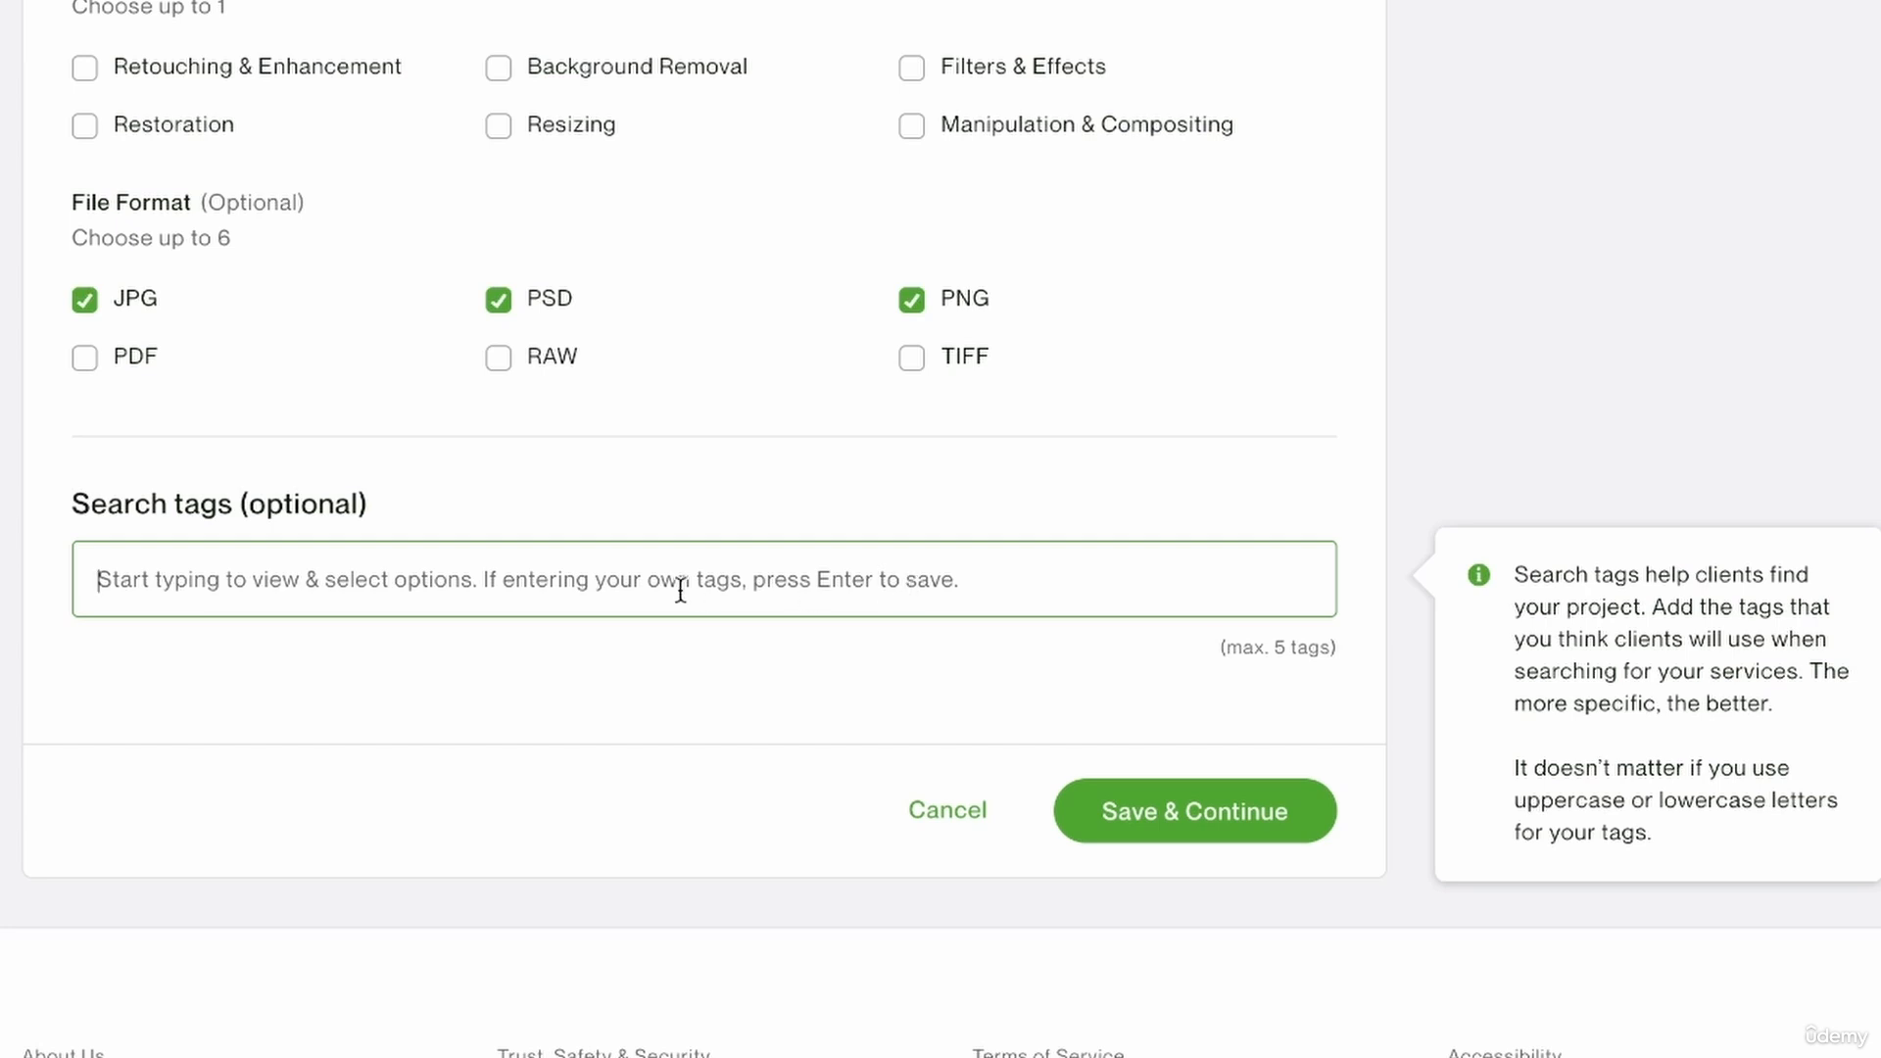
{"action": "type", "text": "mockup"}
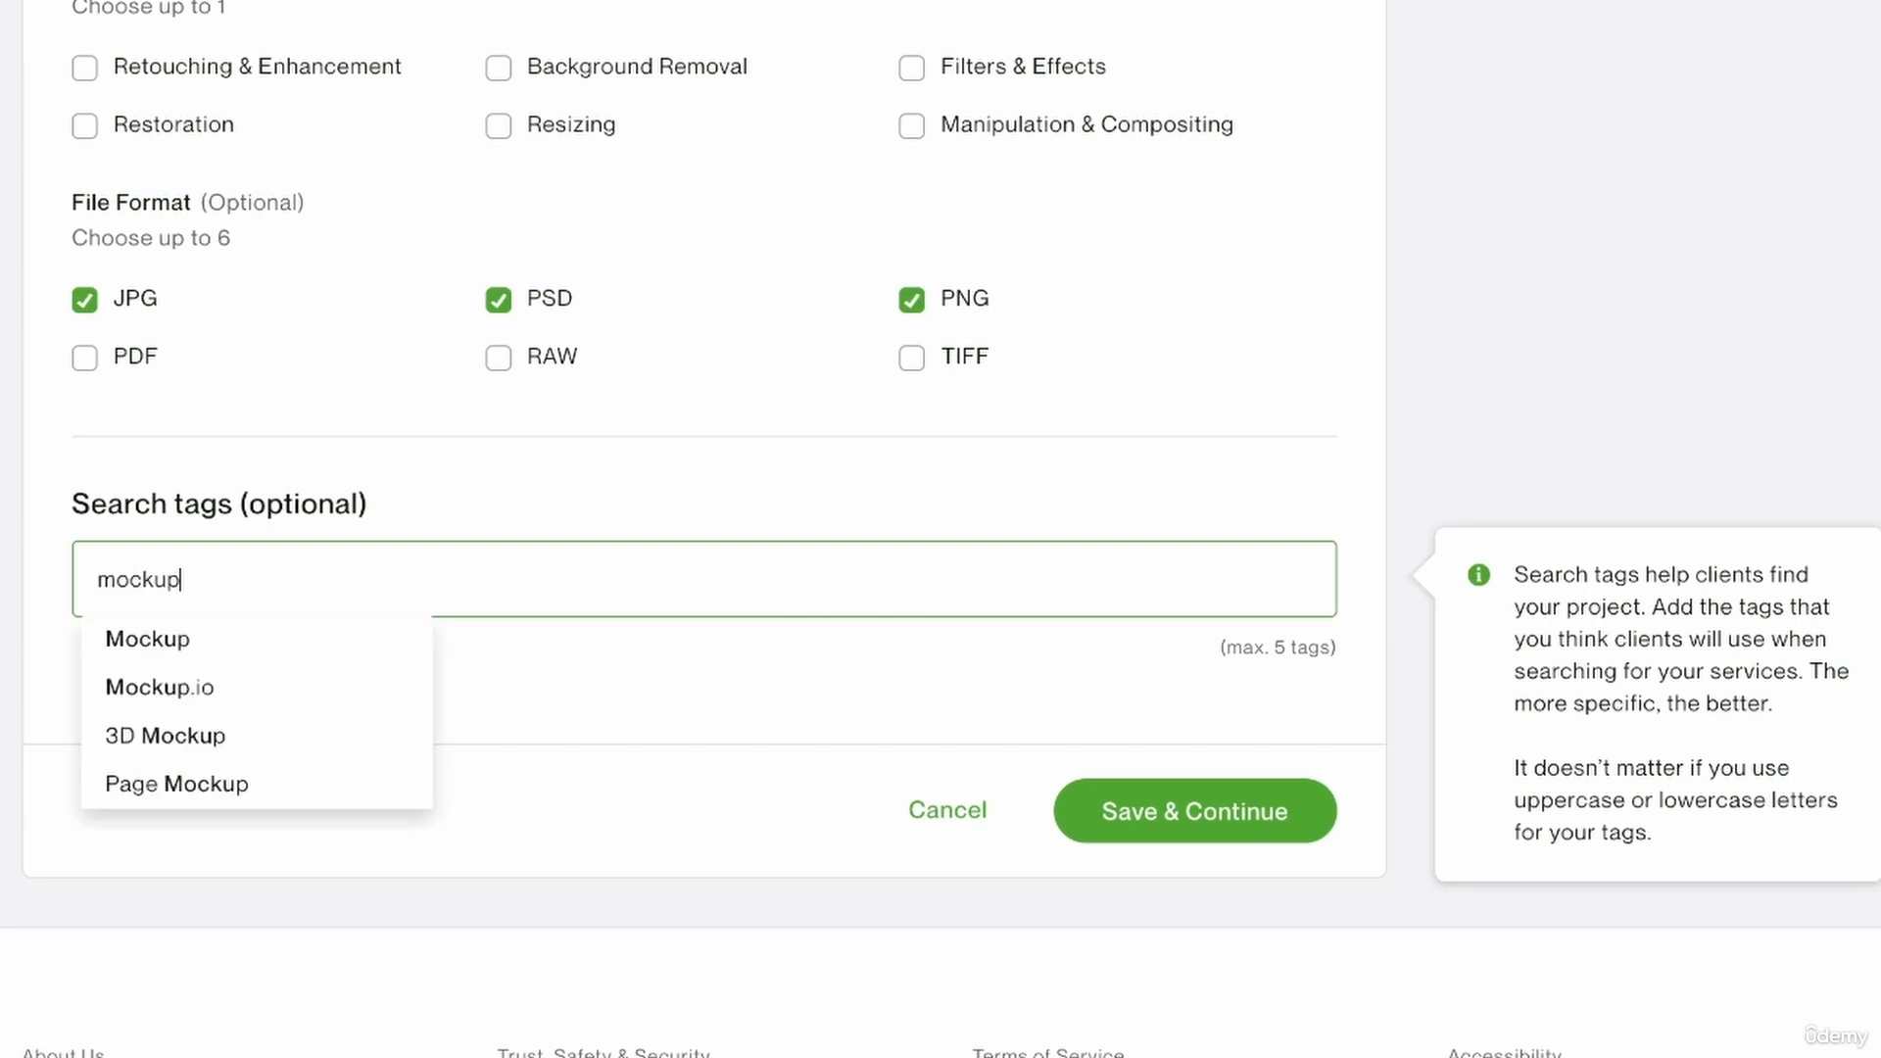
{"action": "left_click", "coordinate": [130, 642]}
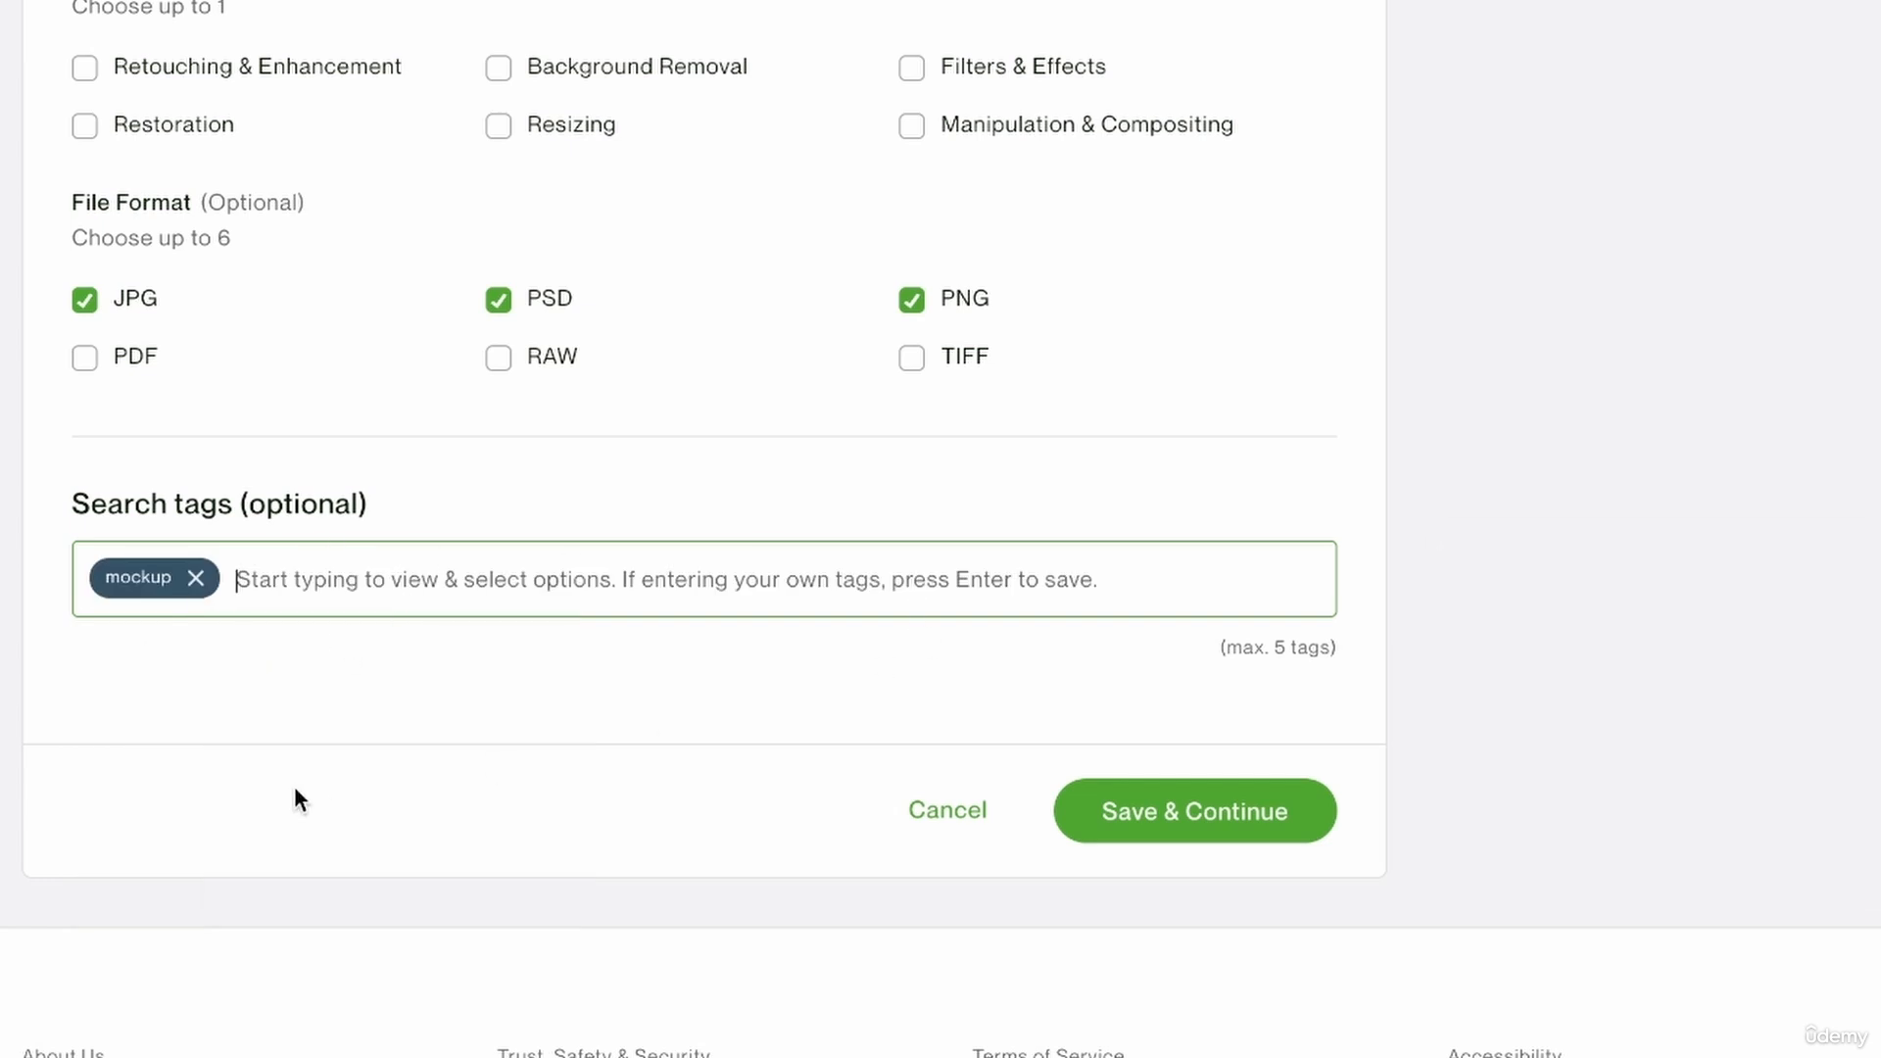
{"action": "type", "text": "photoshop"}
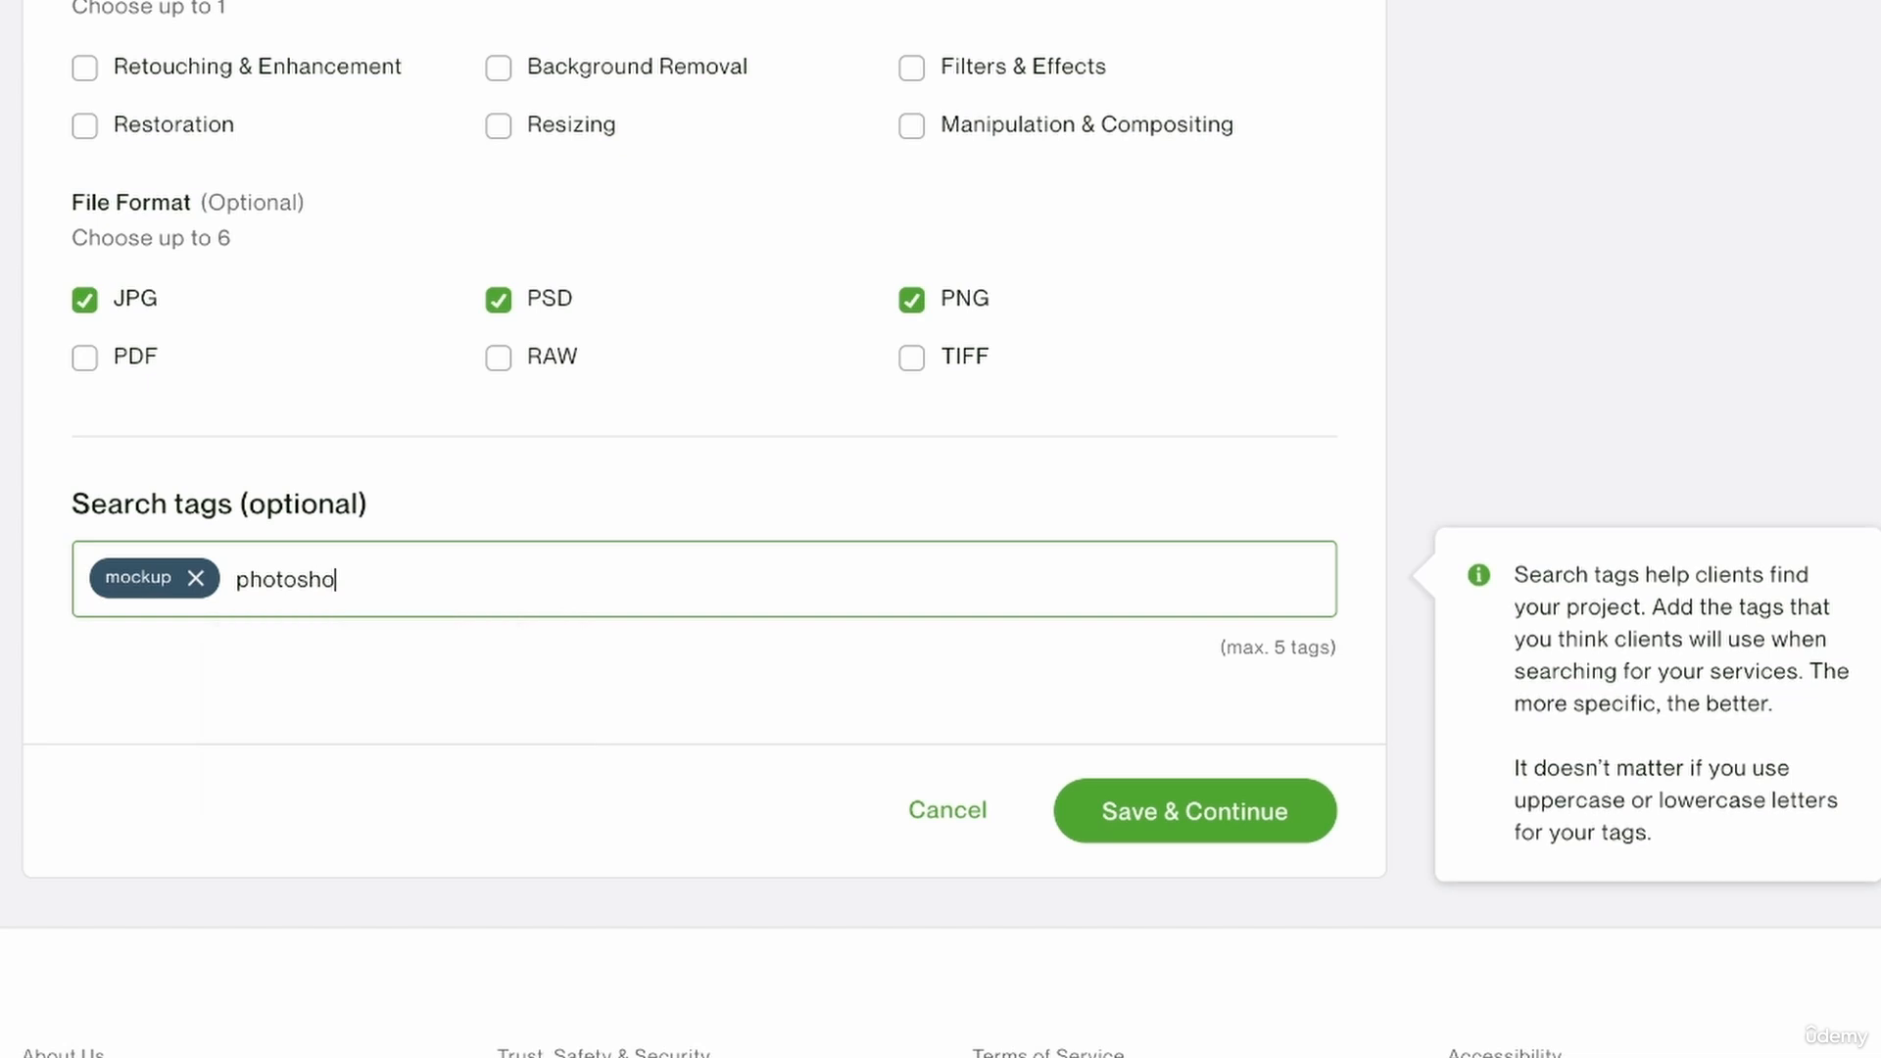
{"action": "key", "text": "Return"}
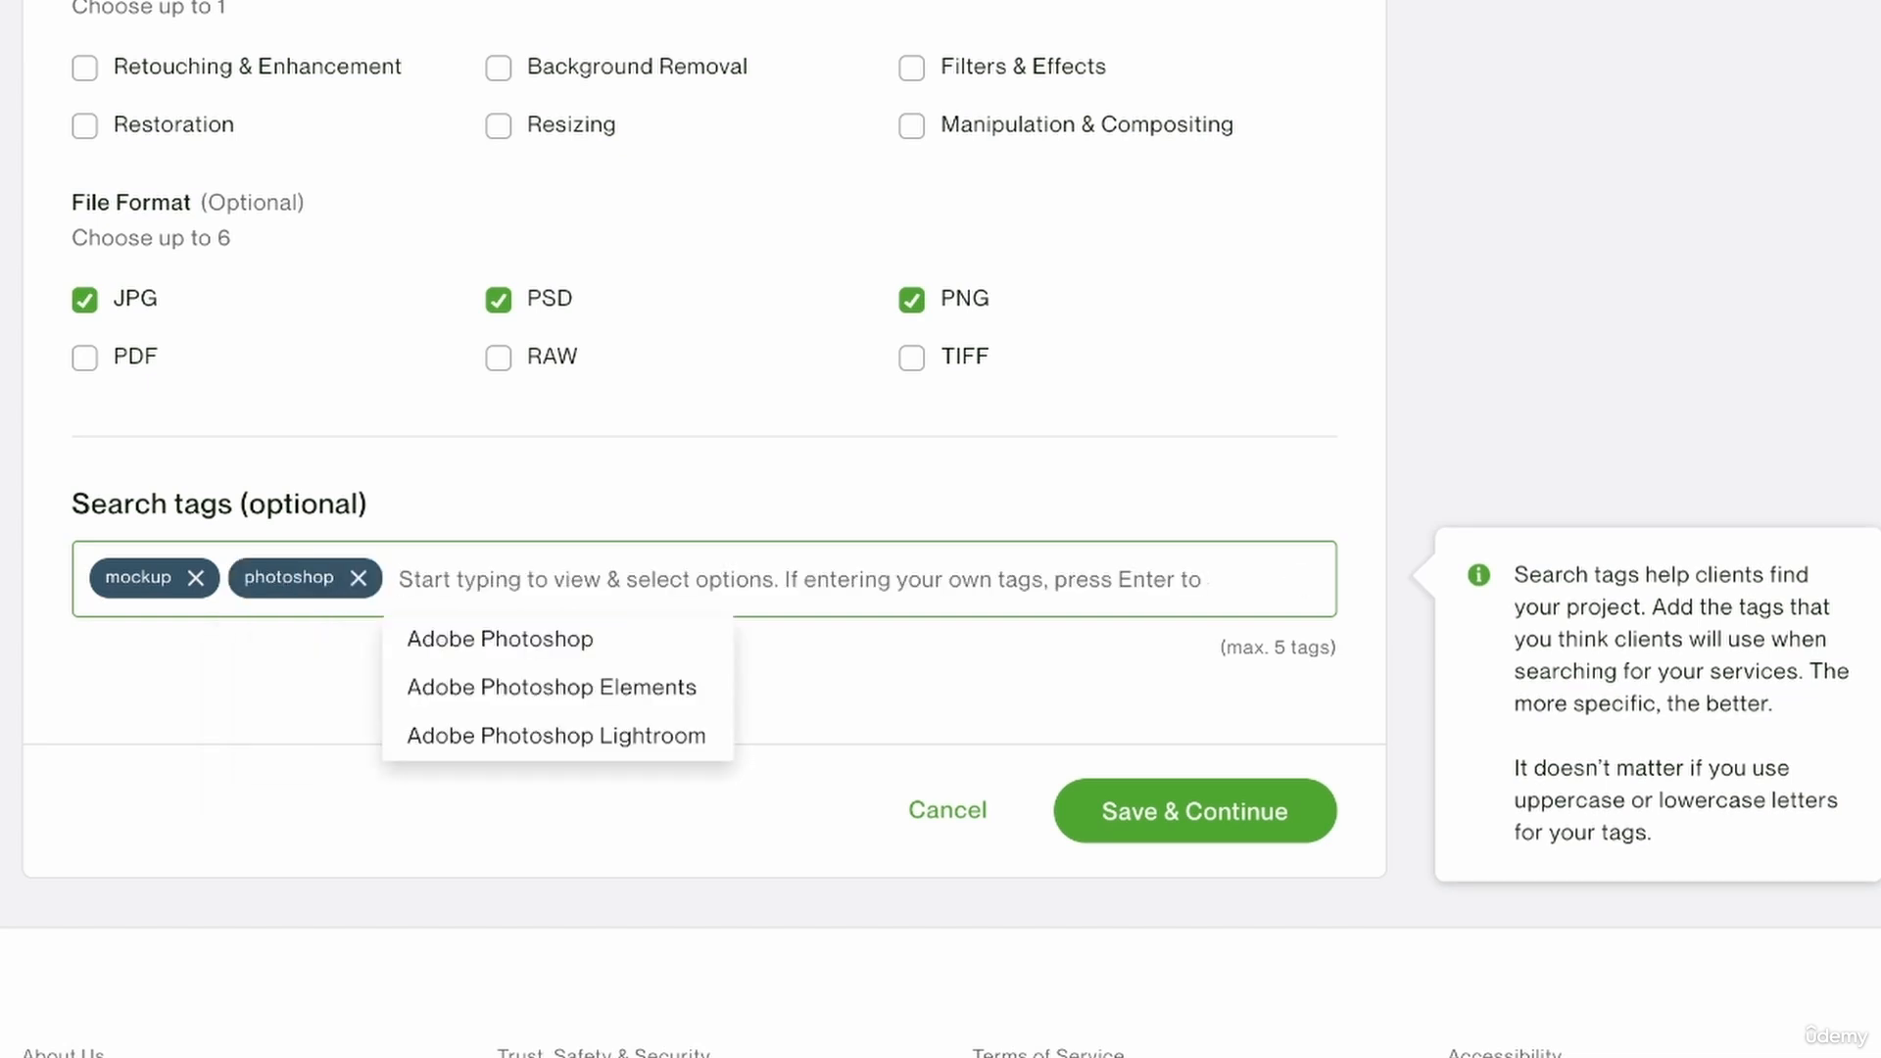
{"action": "type", "text": "editing"}
{"action": "key", "text": "Return"}
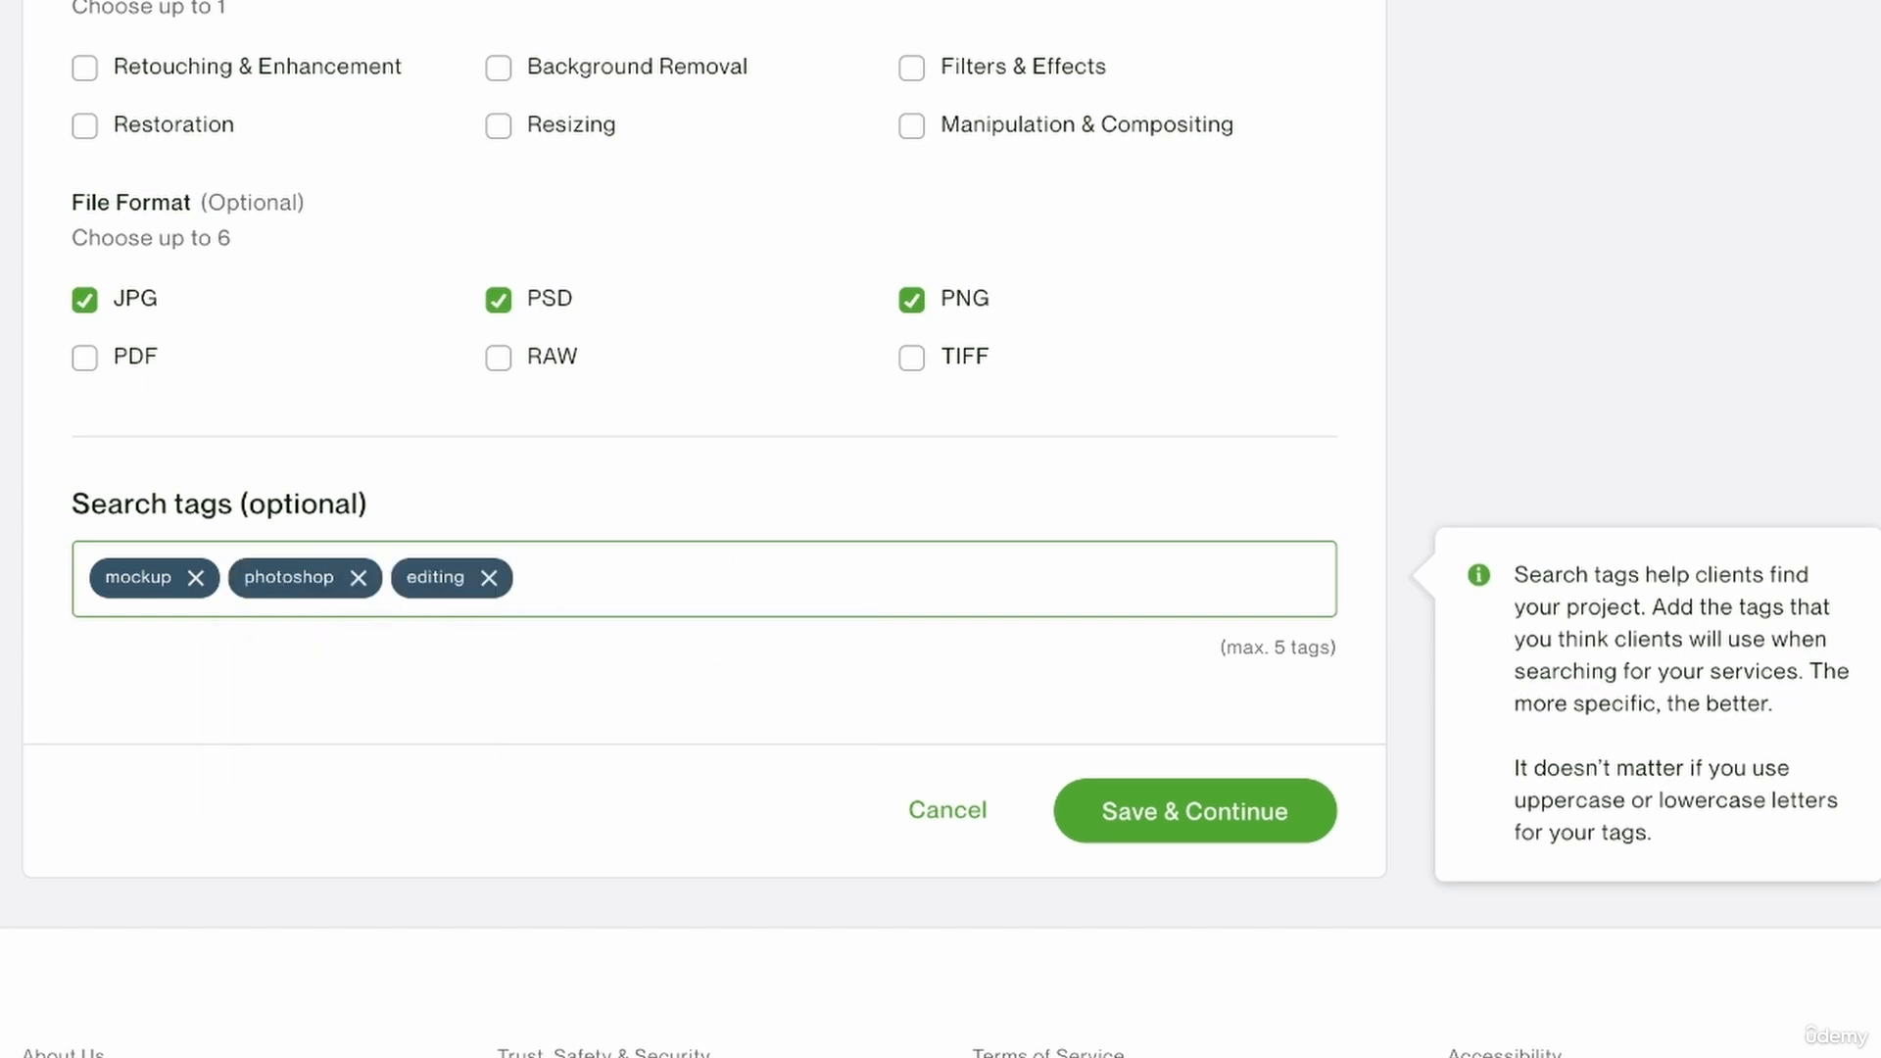
Add the search tags "brand" and "logo", then save the overview and continue to pricing.
{"action": "type", "text": "brand"}
{"action": "key", "text": "Return"}
{"action": "type", "text": "logo"}
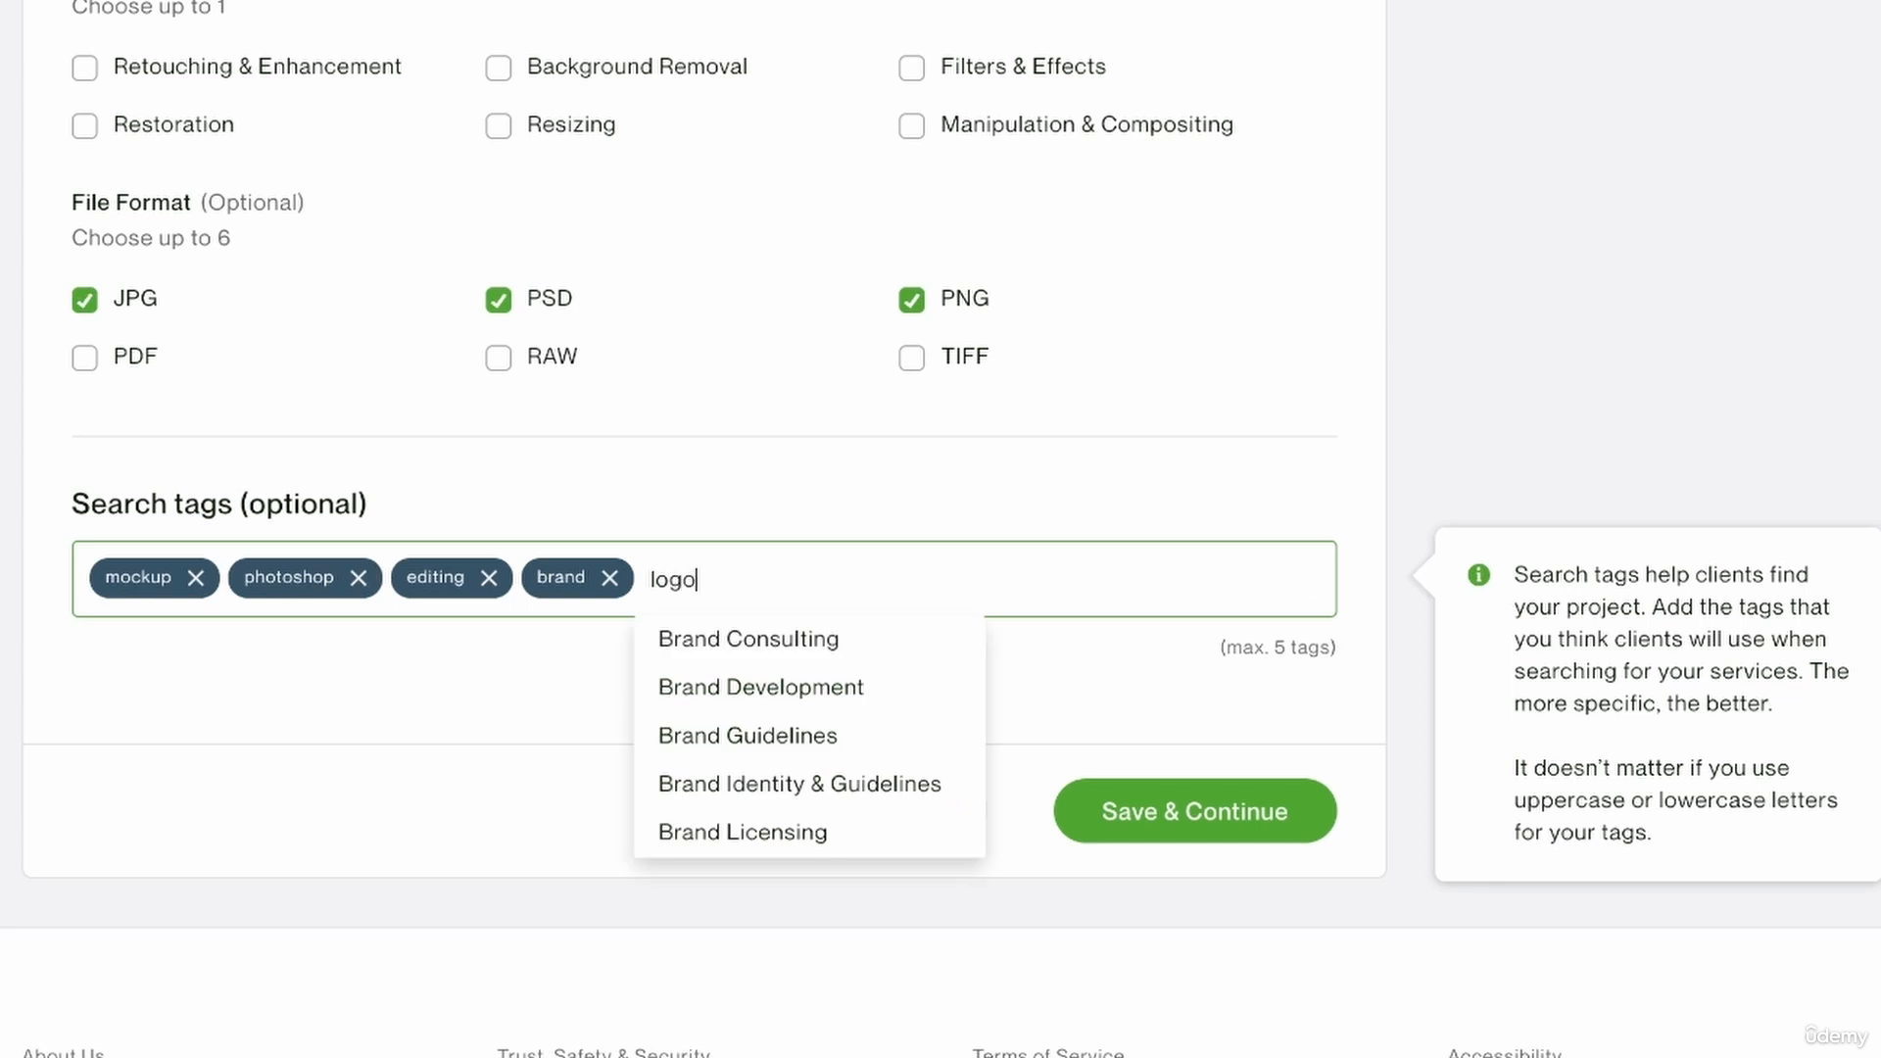
{"action": "key", "text": "Return"}
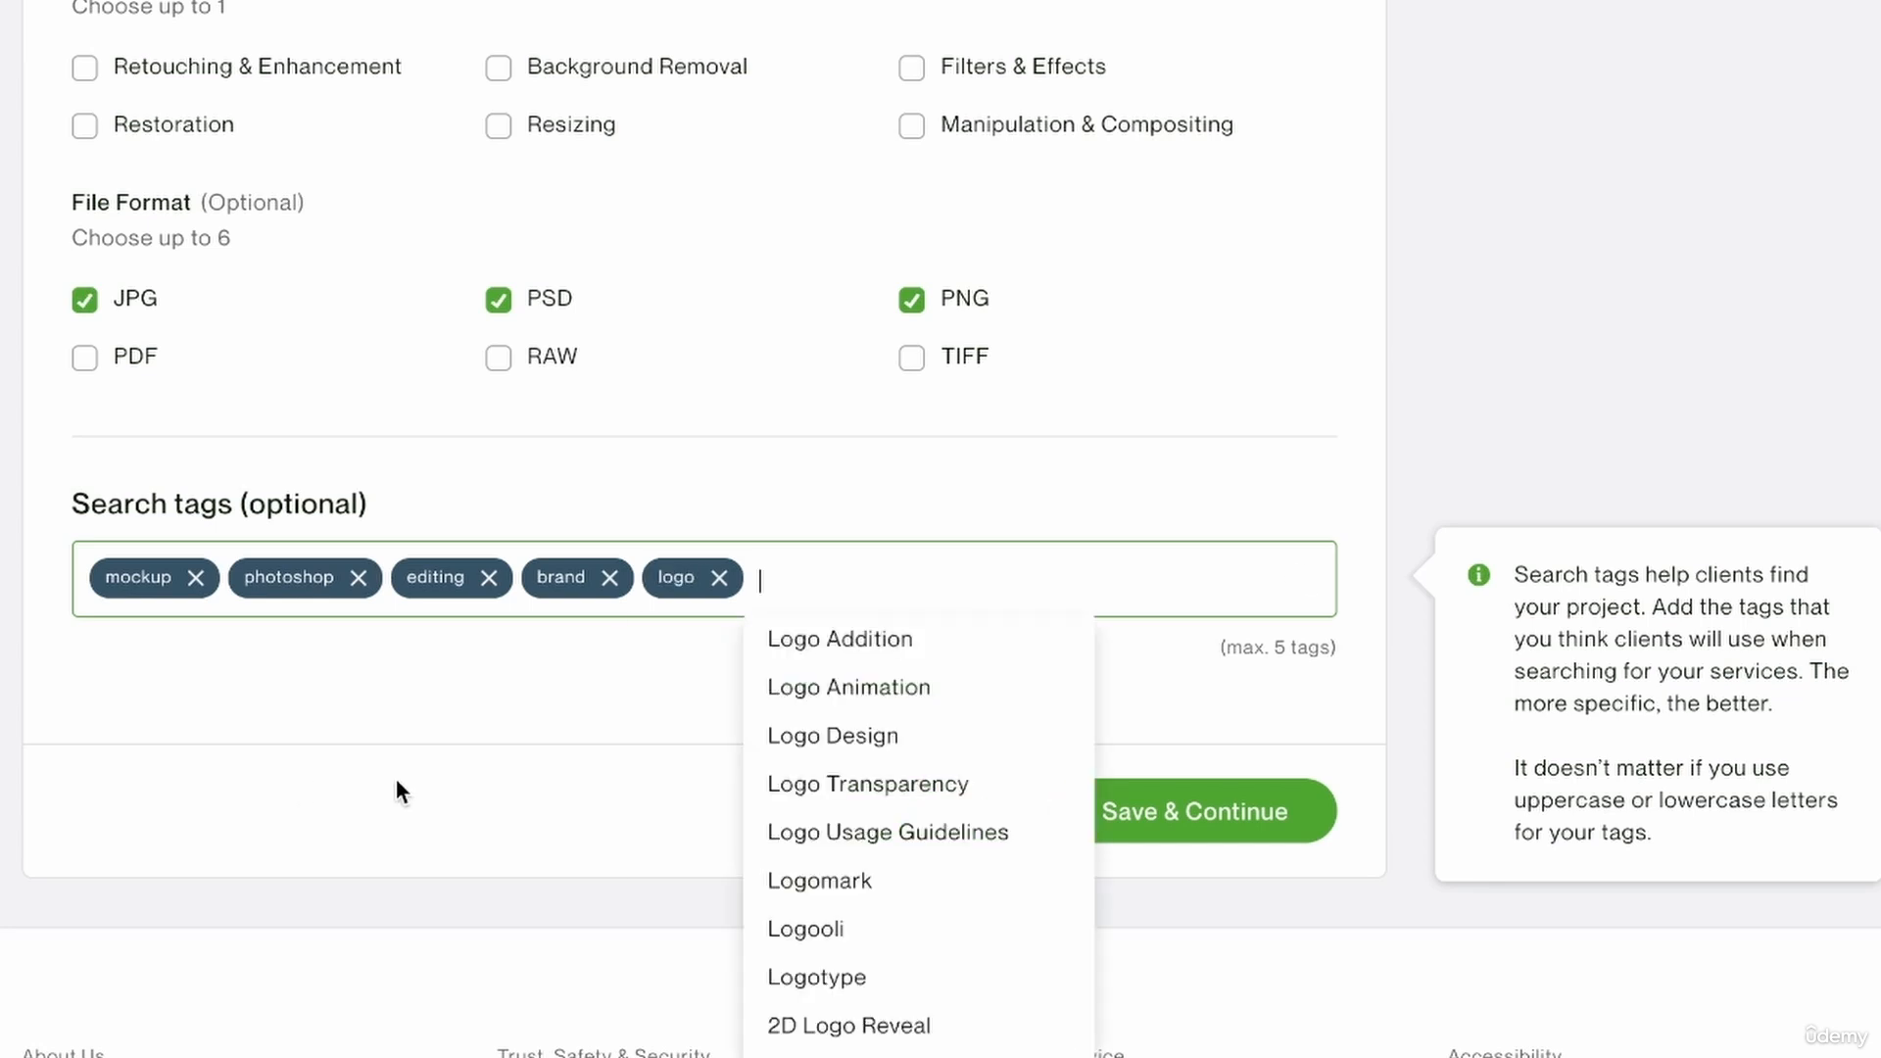
{"action": "left_click", "coordinate": [245, 852]}
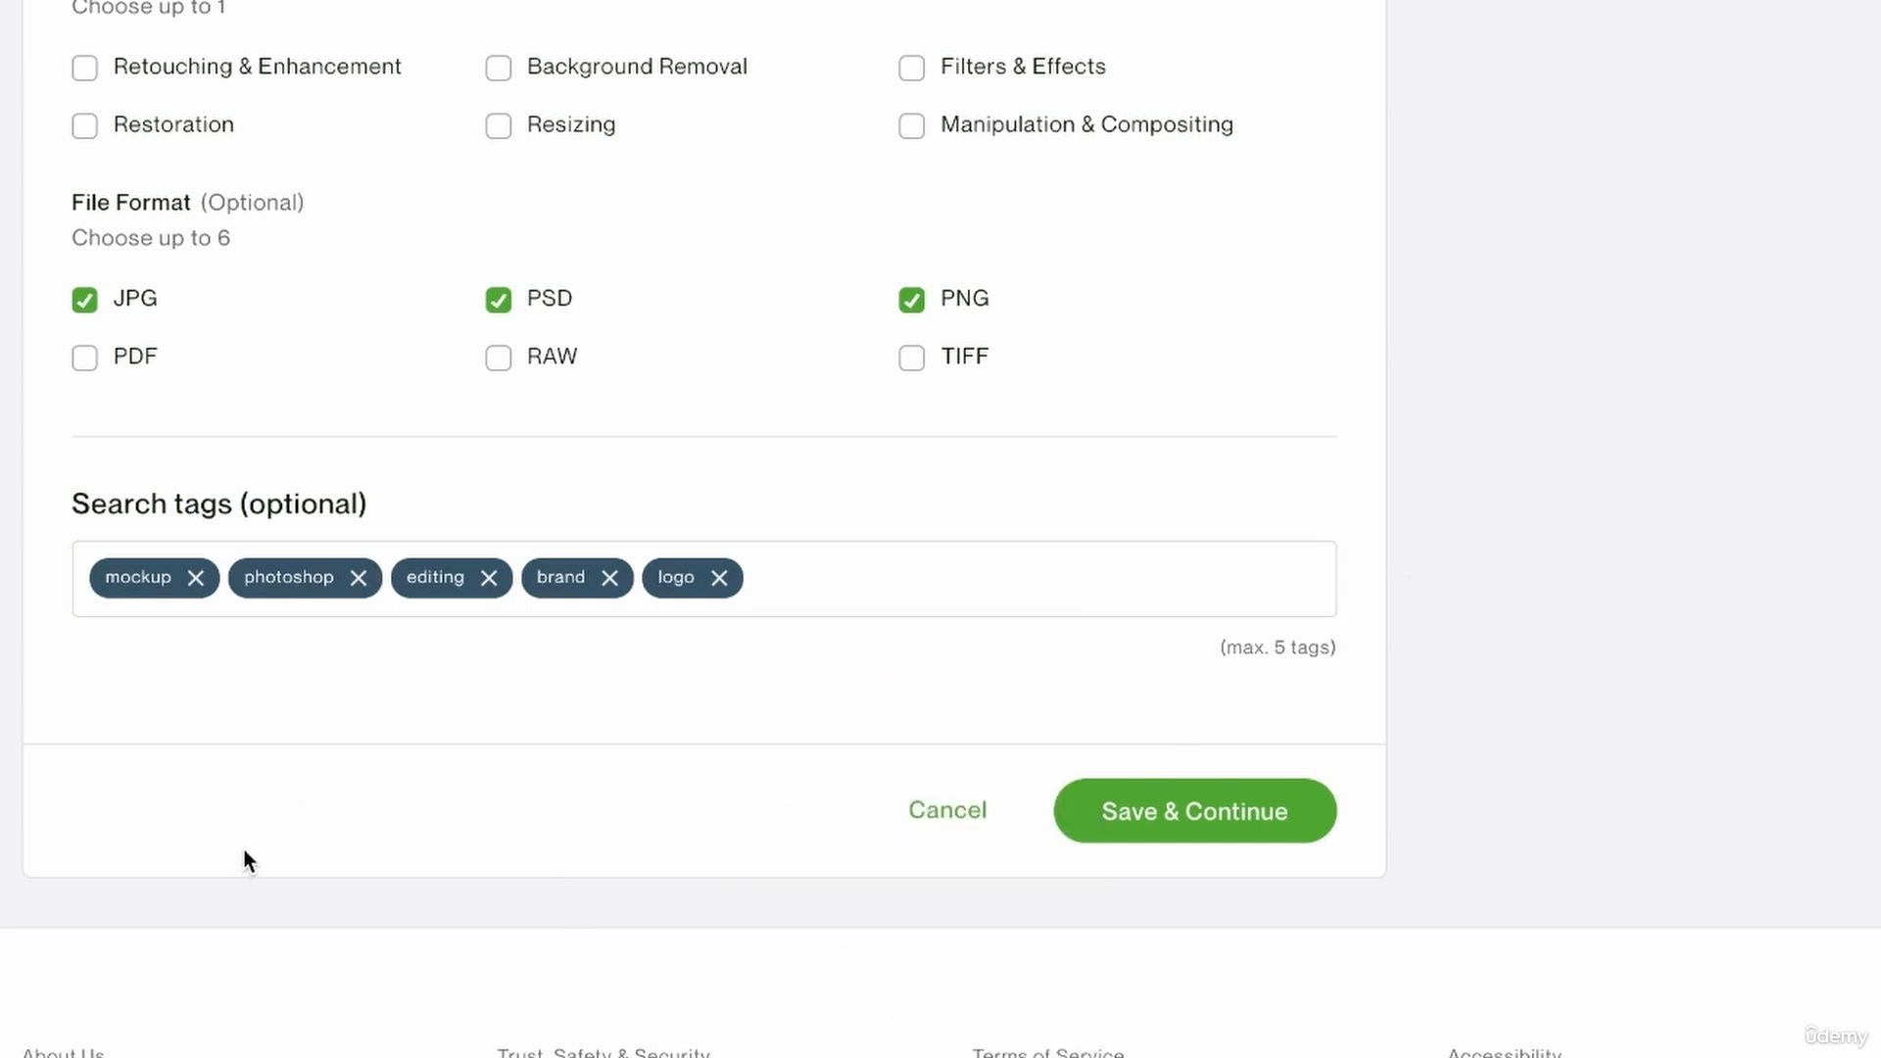
{"action": "left_click", "coordinate": [1212, 816]}
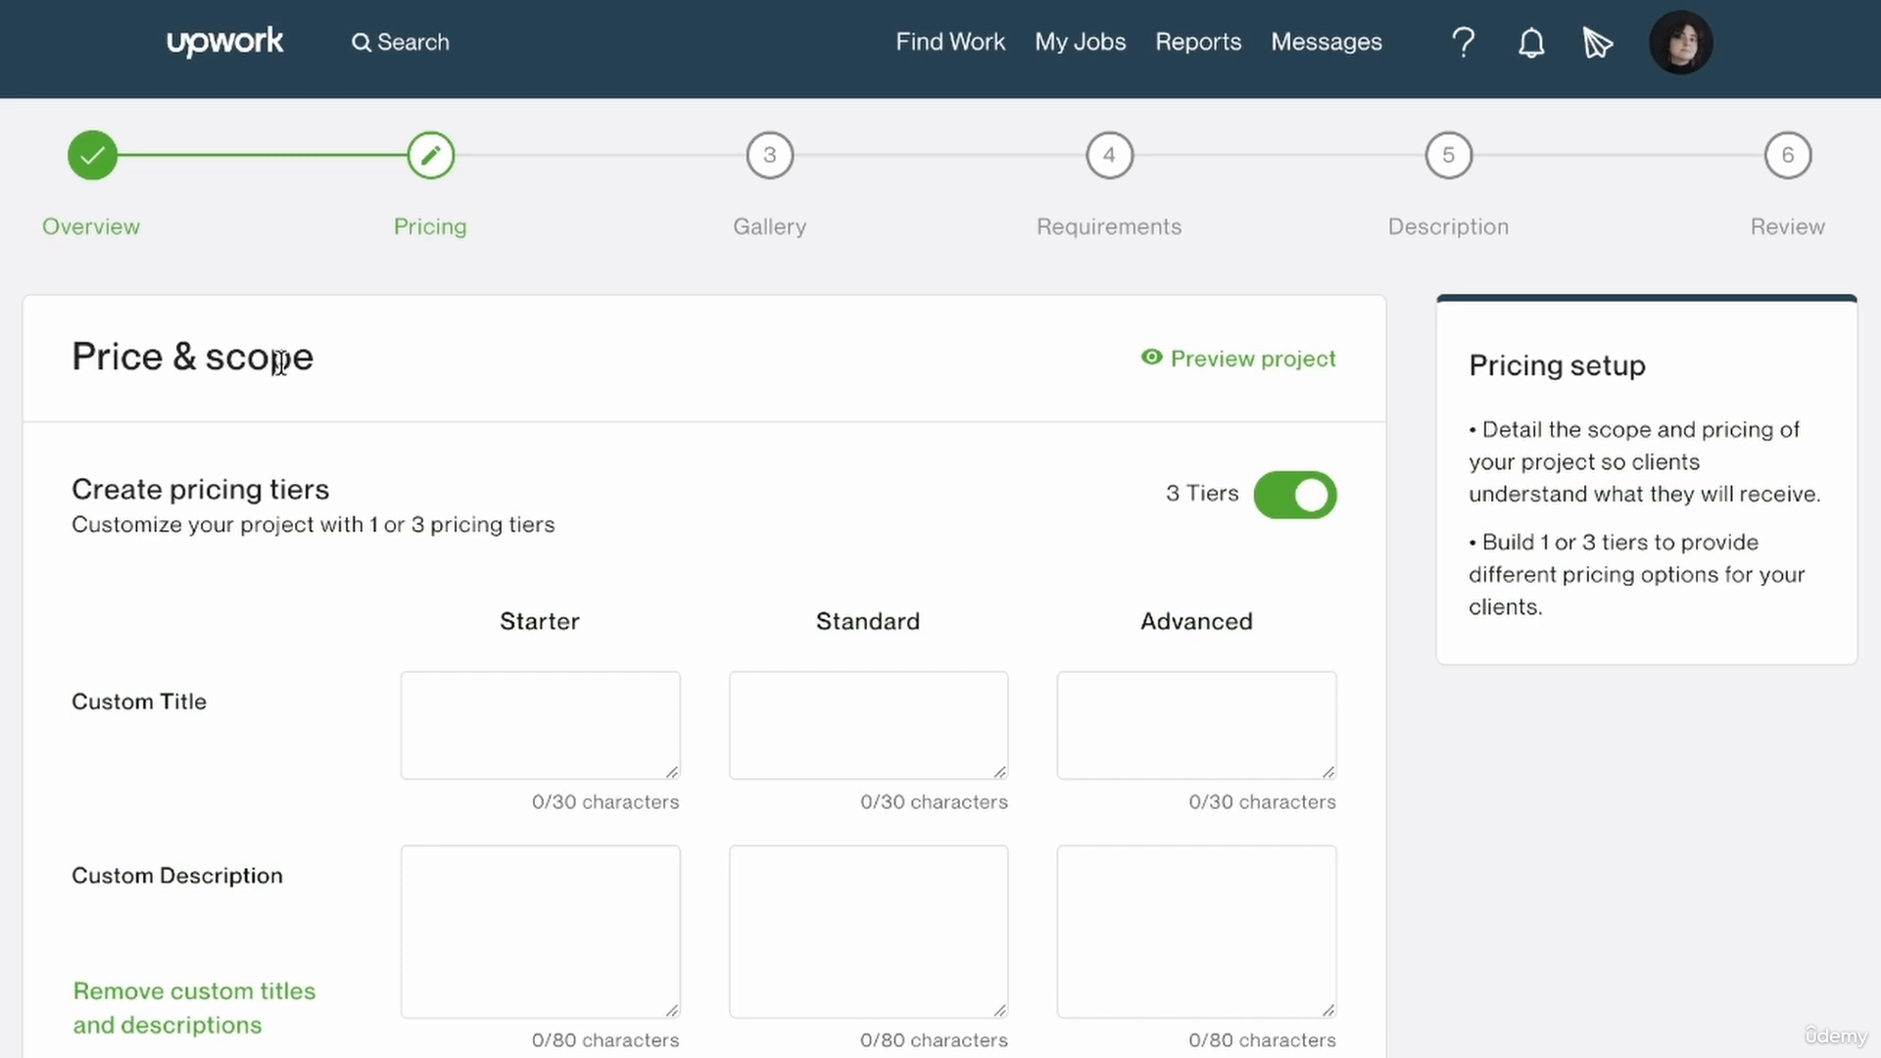
Title the Starter tier "basic mockup with just logo".
{"action": "scroll", "coordinate": [1238, 706], "scroll_direction": "down", "scroll_amount": 2}
{"action": "left_click", "coordinate": [1238, 707]}
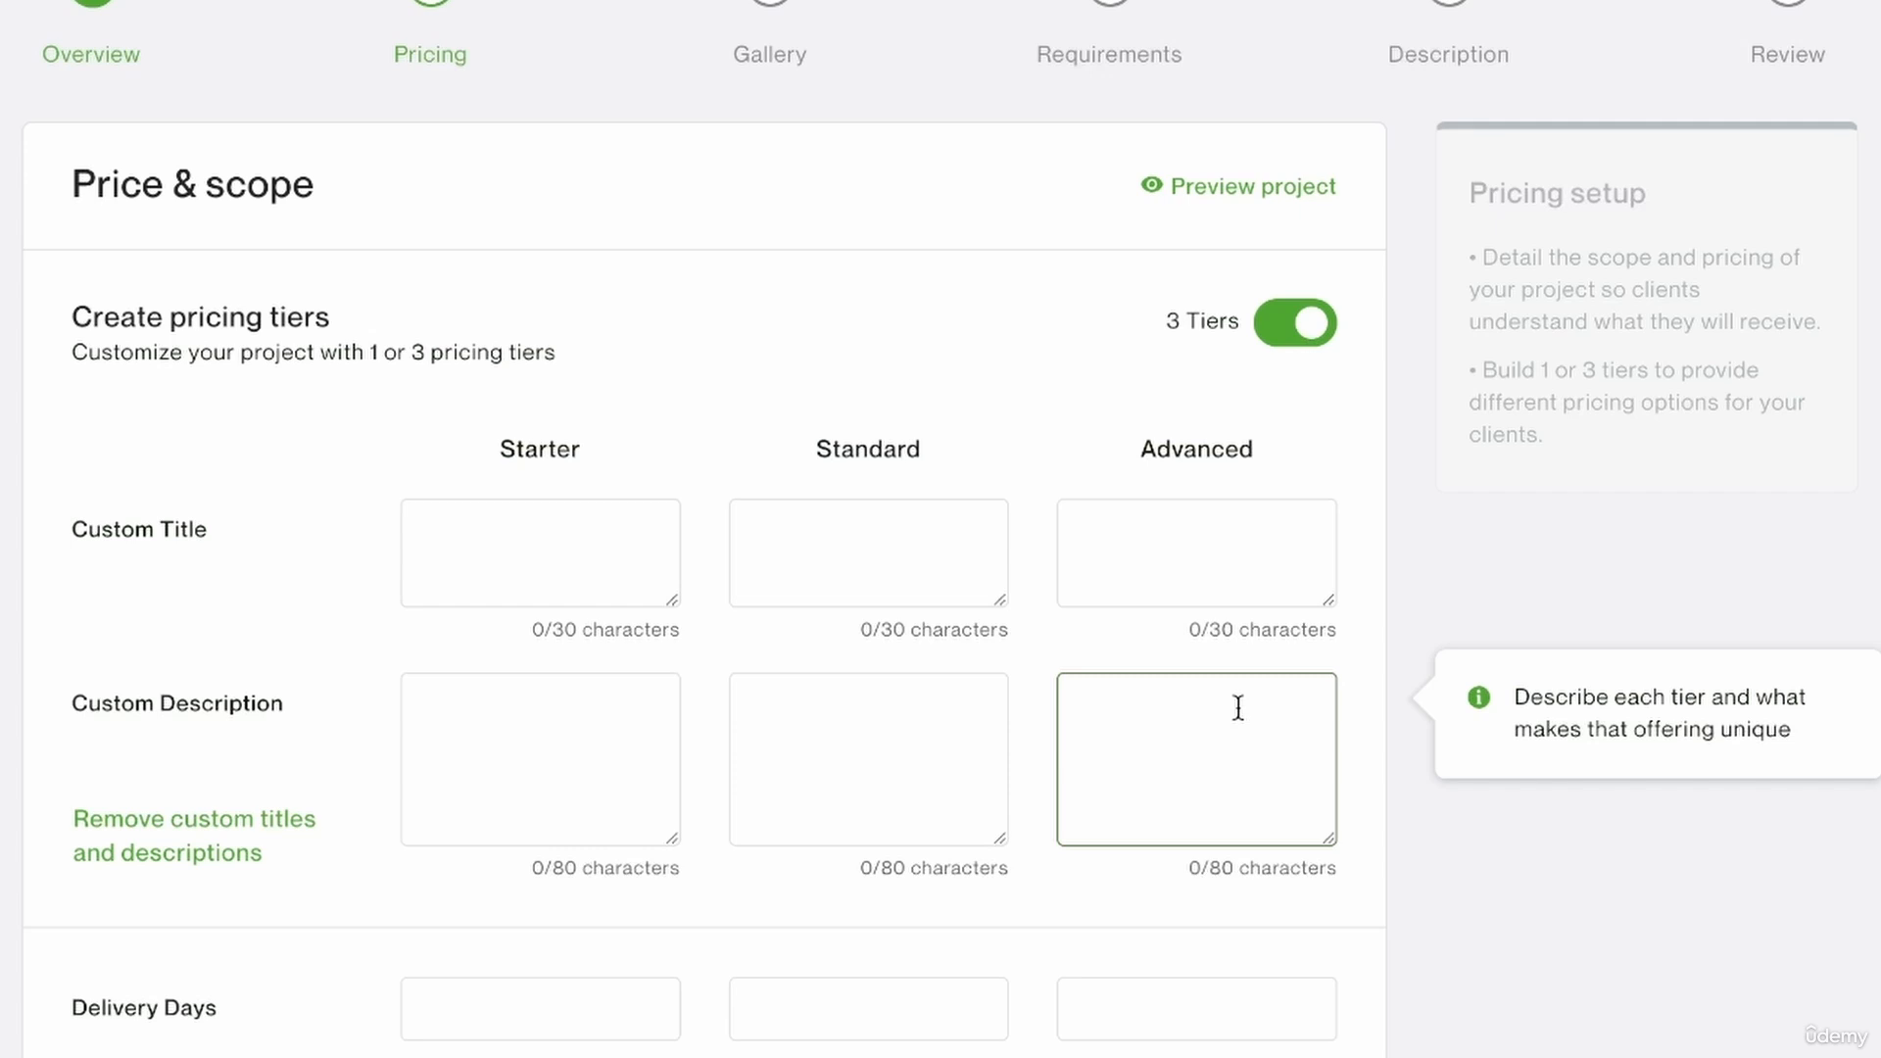
{"action": "left_click", "coordinate": [549, 421]}
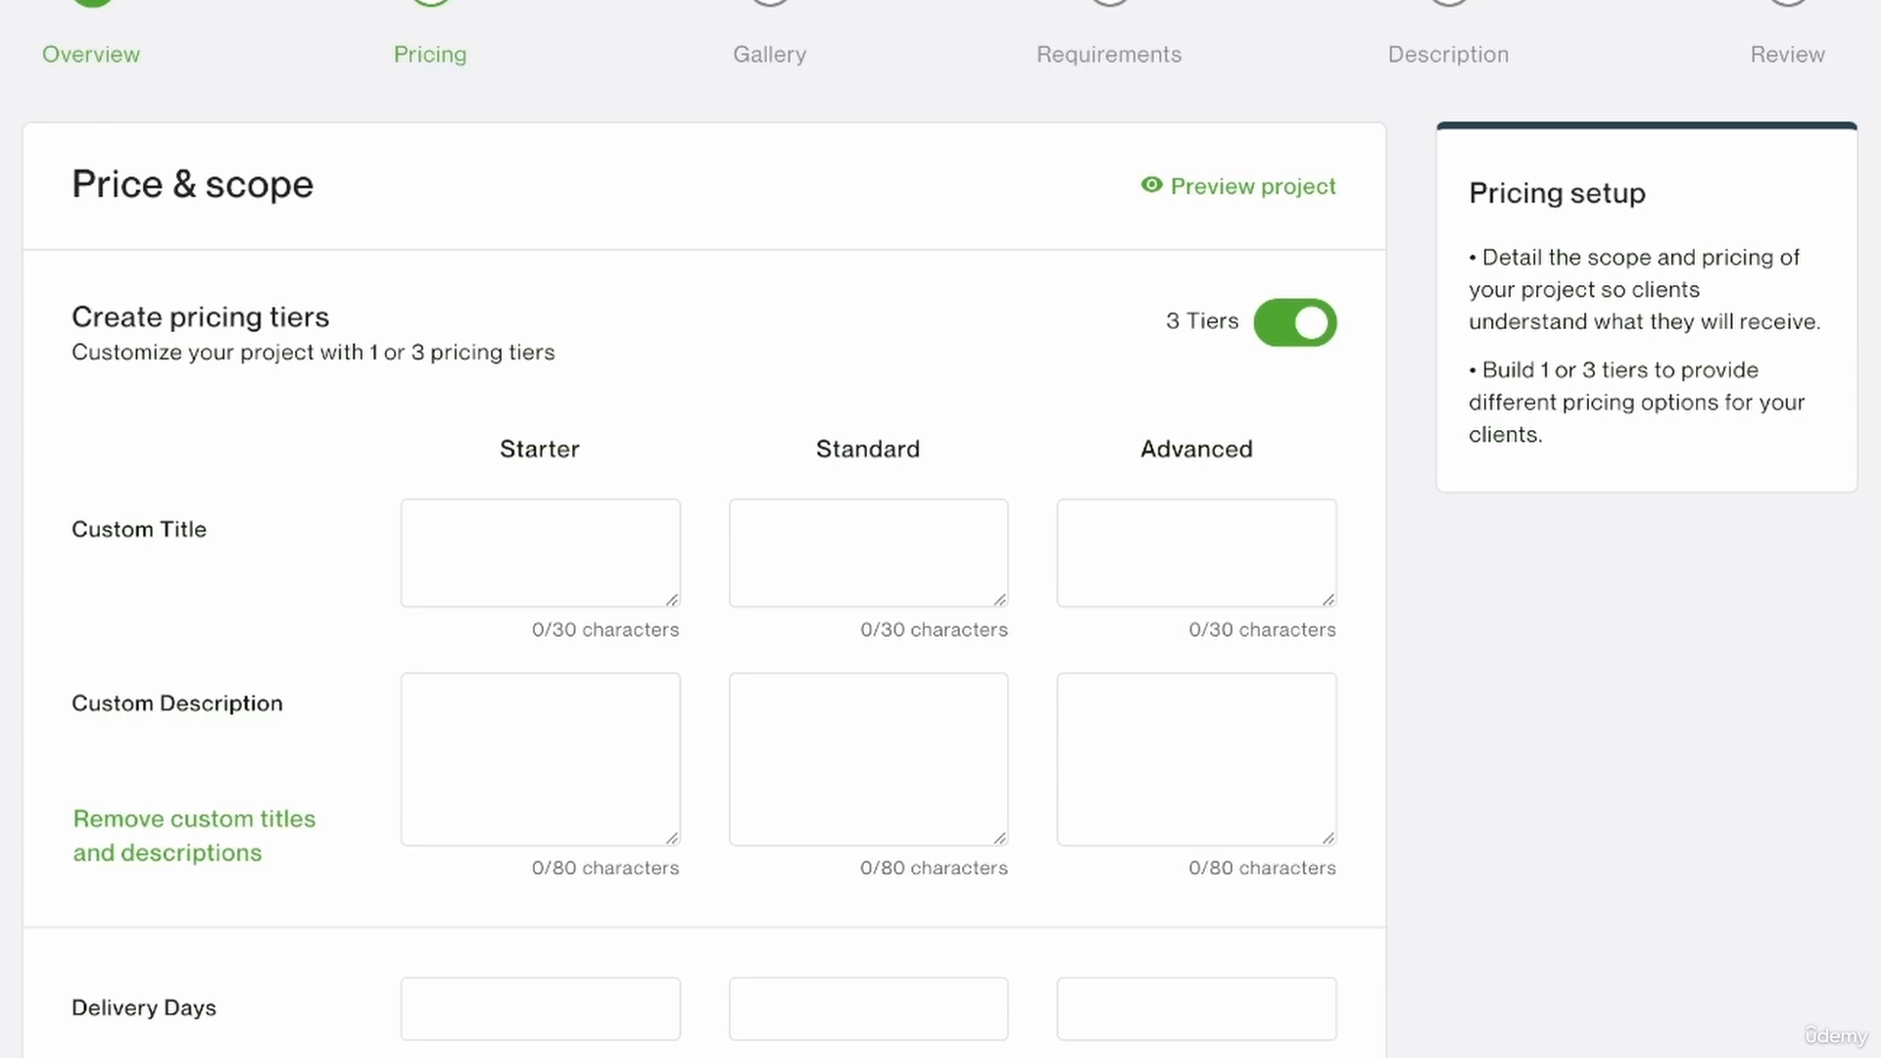
{"action": "left_click", "coordinate": [453, 545]}
{"action": "mouse_move", "coordinate": [76, 739]}
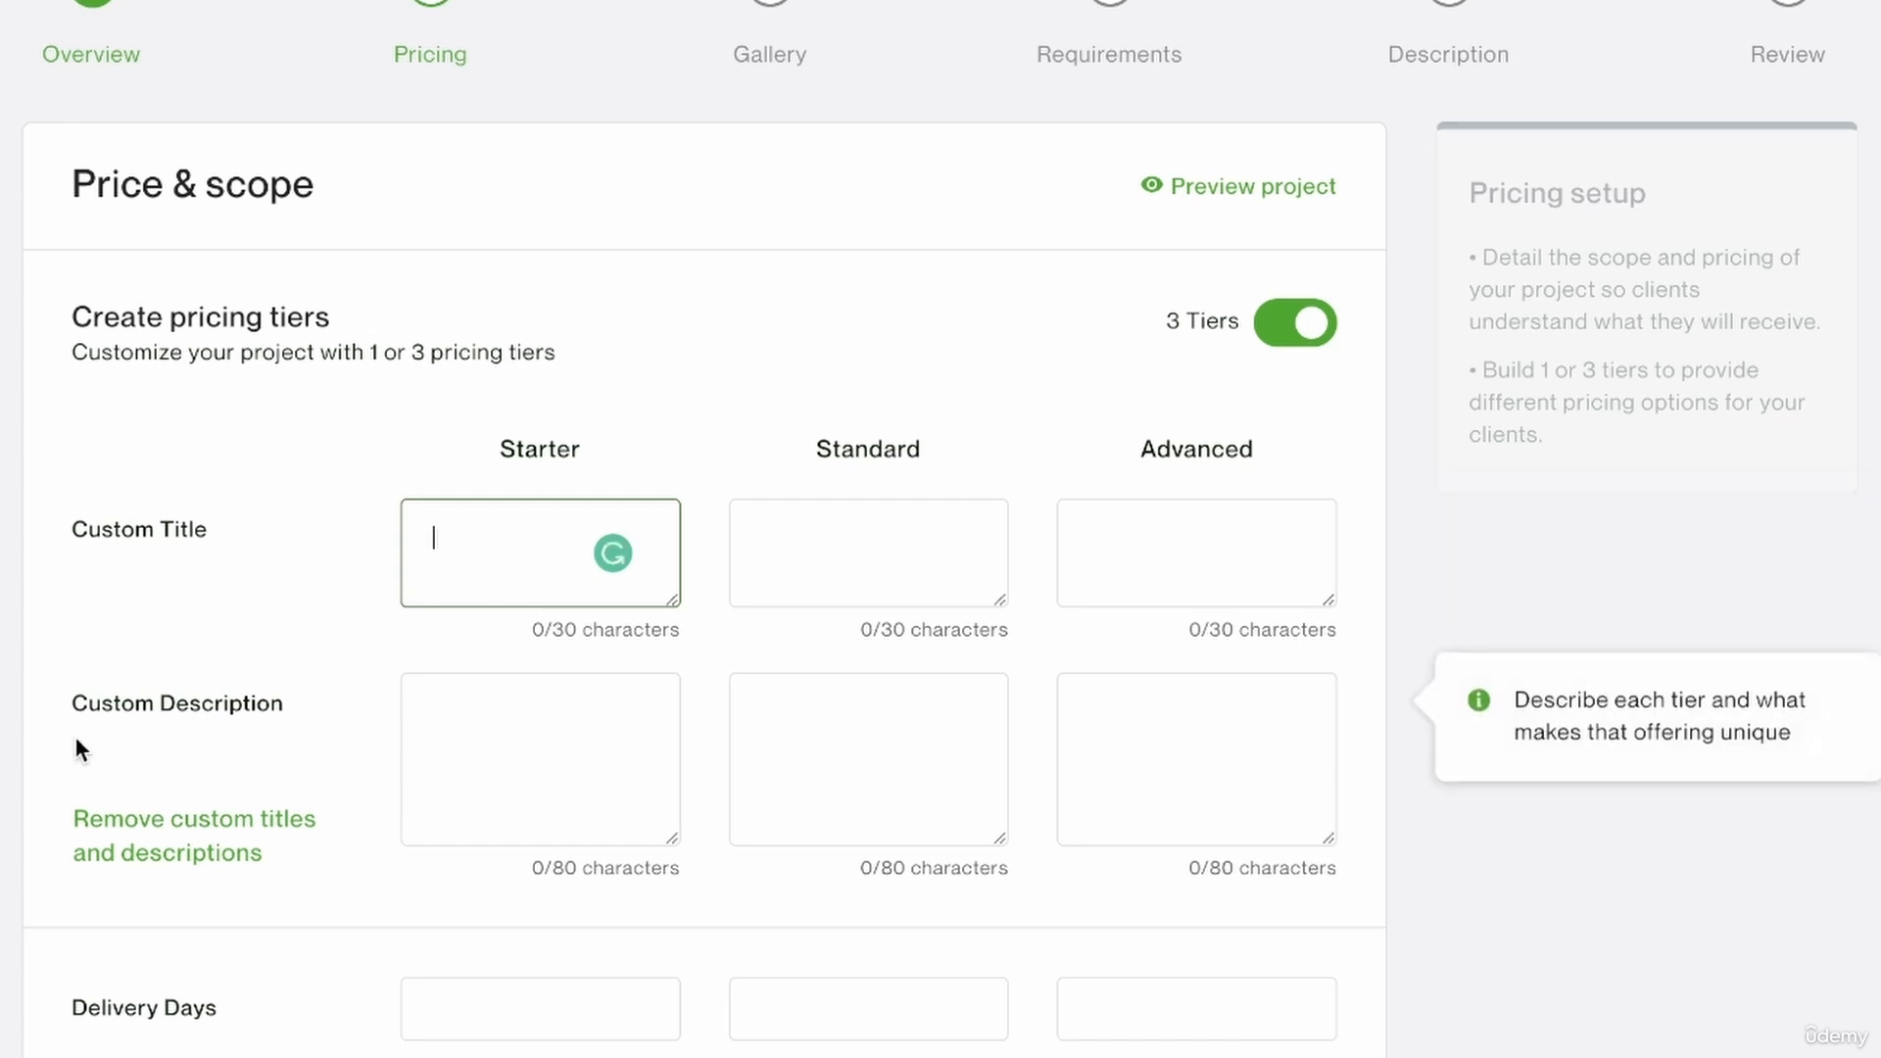
{"action": "type", "text": "basi"}
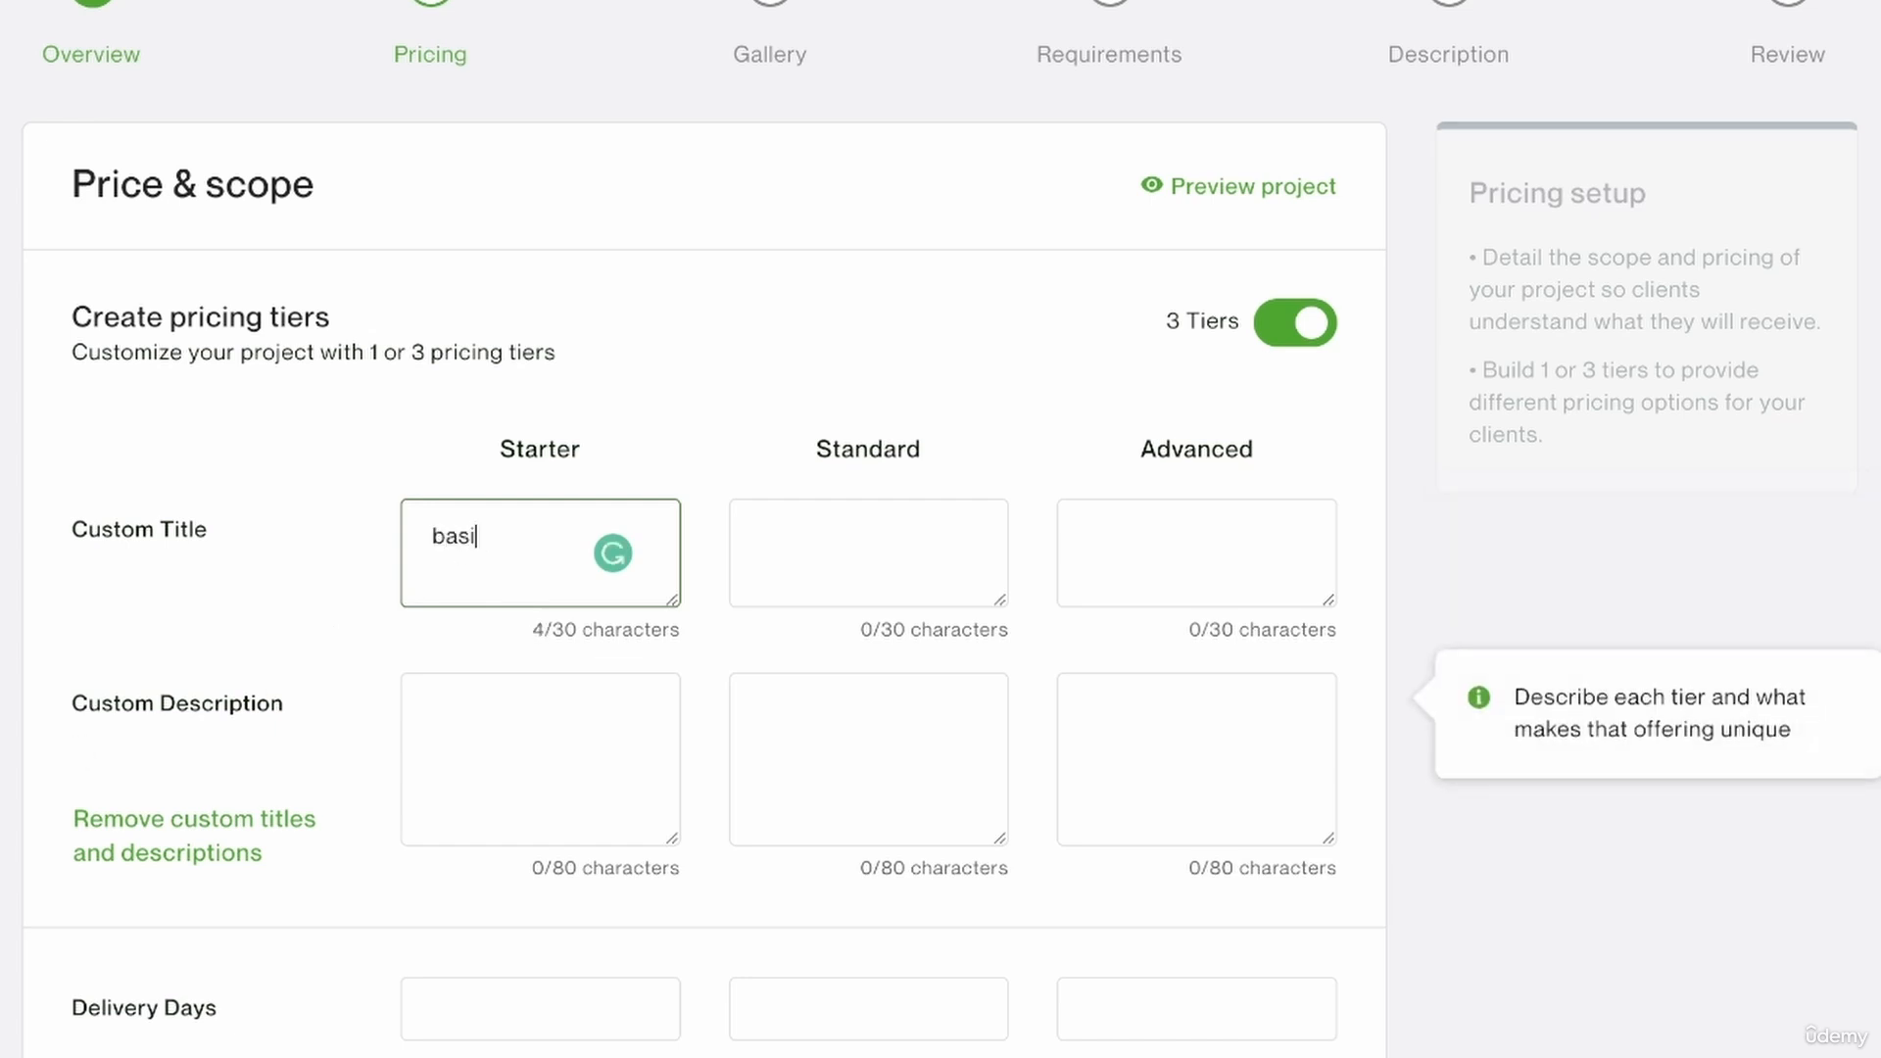
{"action": "type", "text": "c mockups with just logo"}
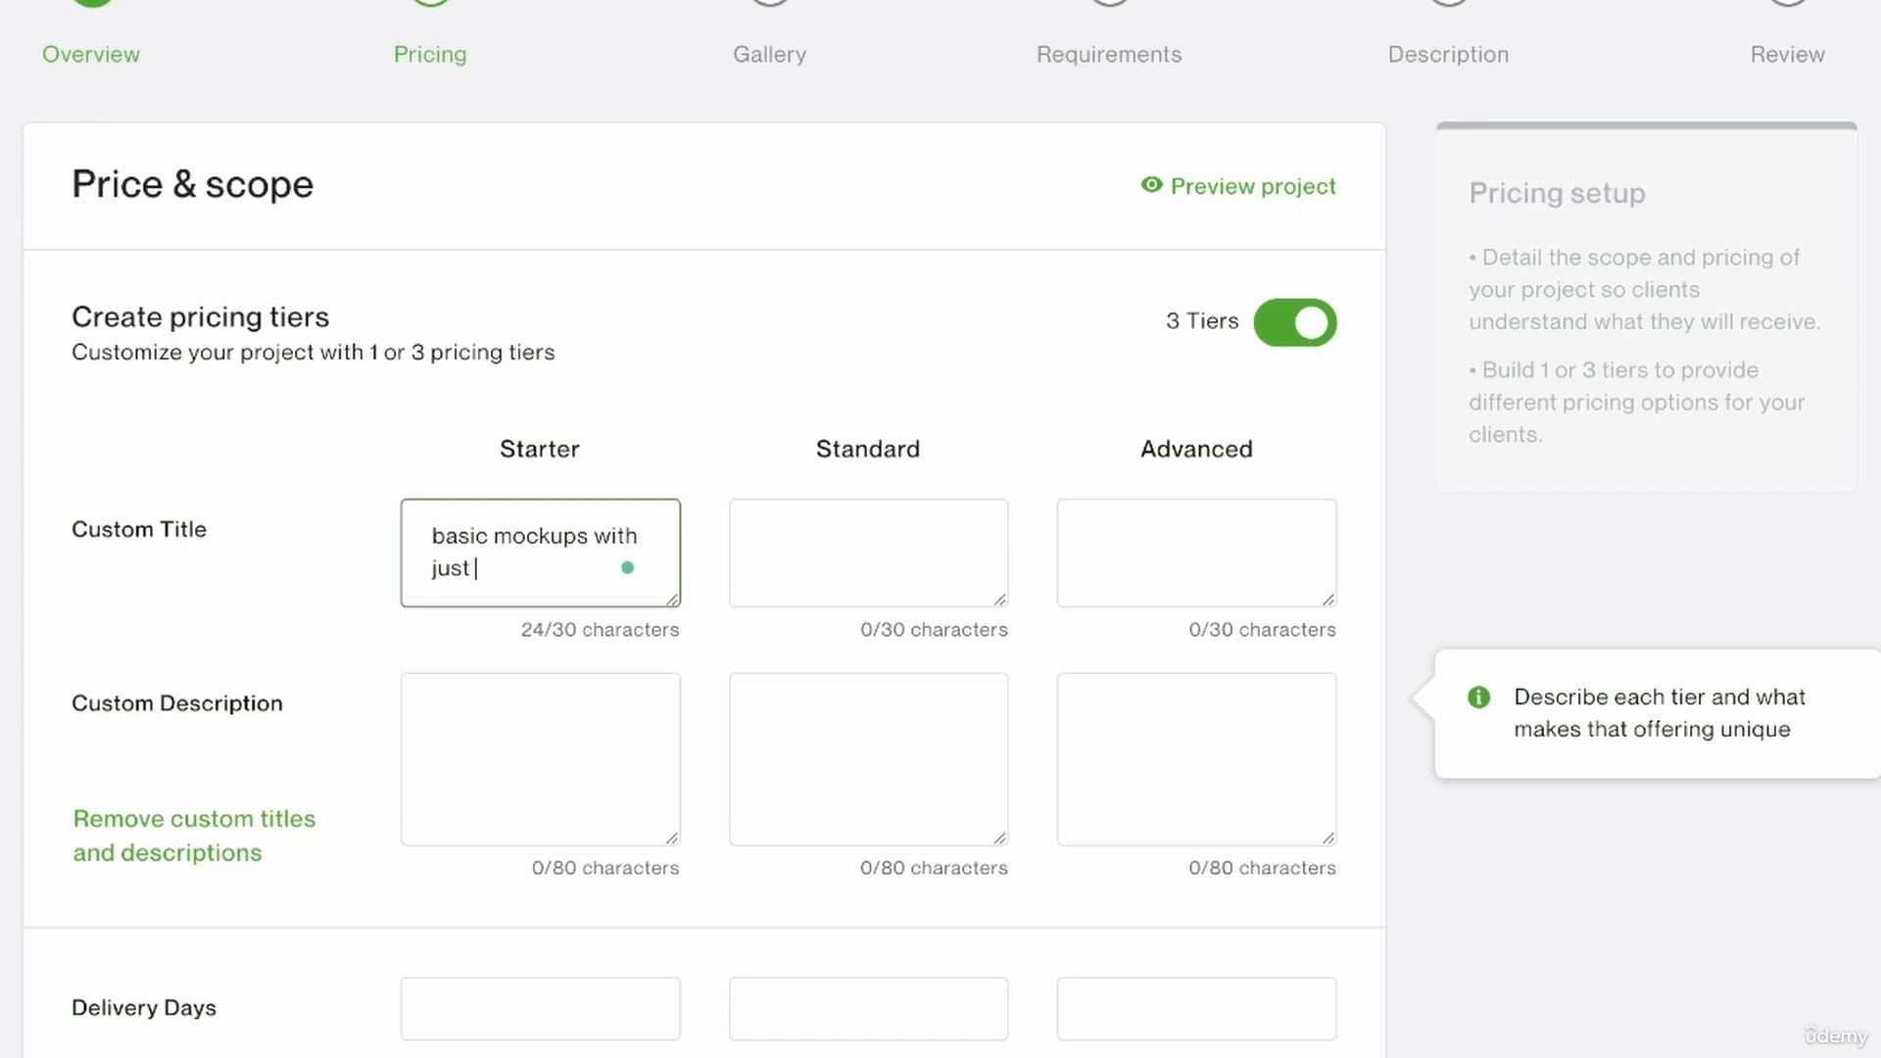
{"action": "left_click", "coordinate": [589, 534]}
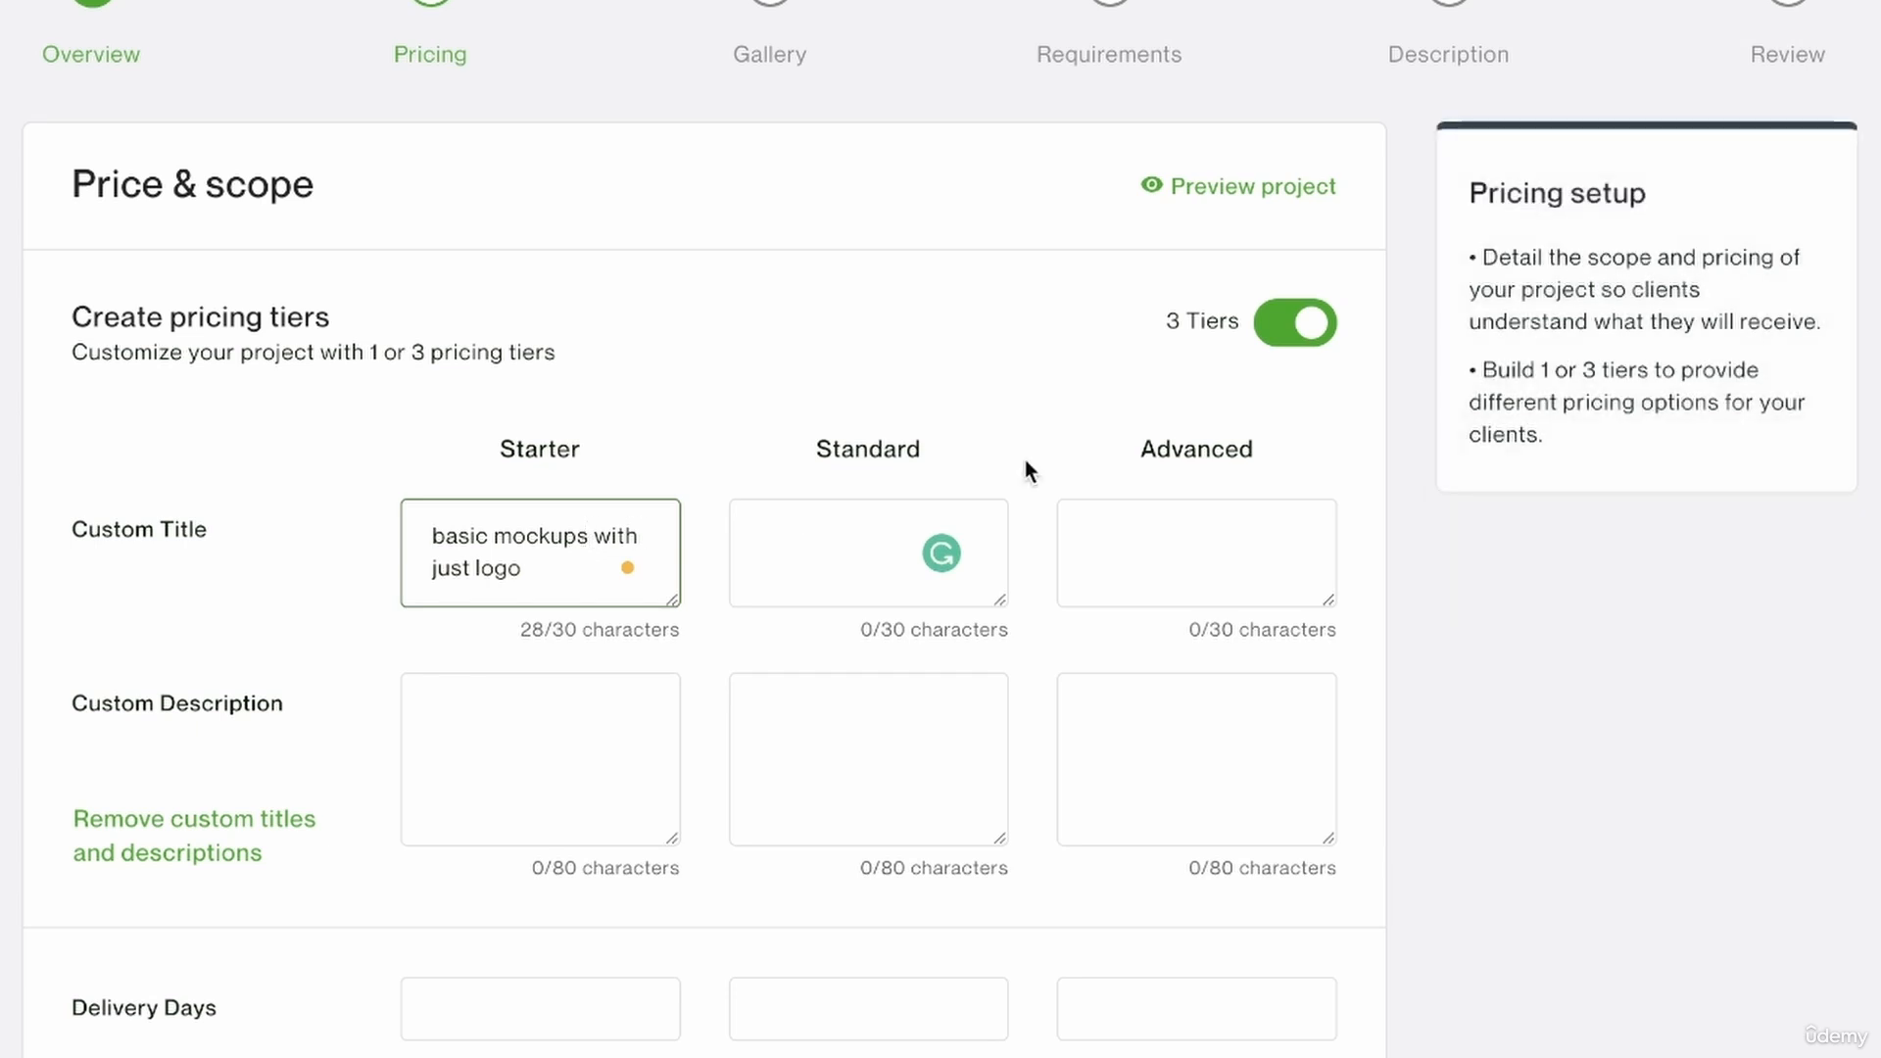
{"action": "key", "text": "BackSpace"}
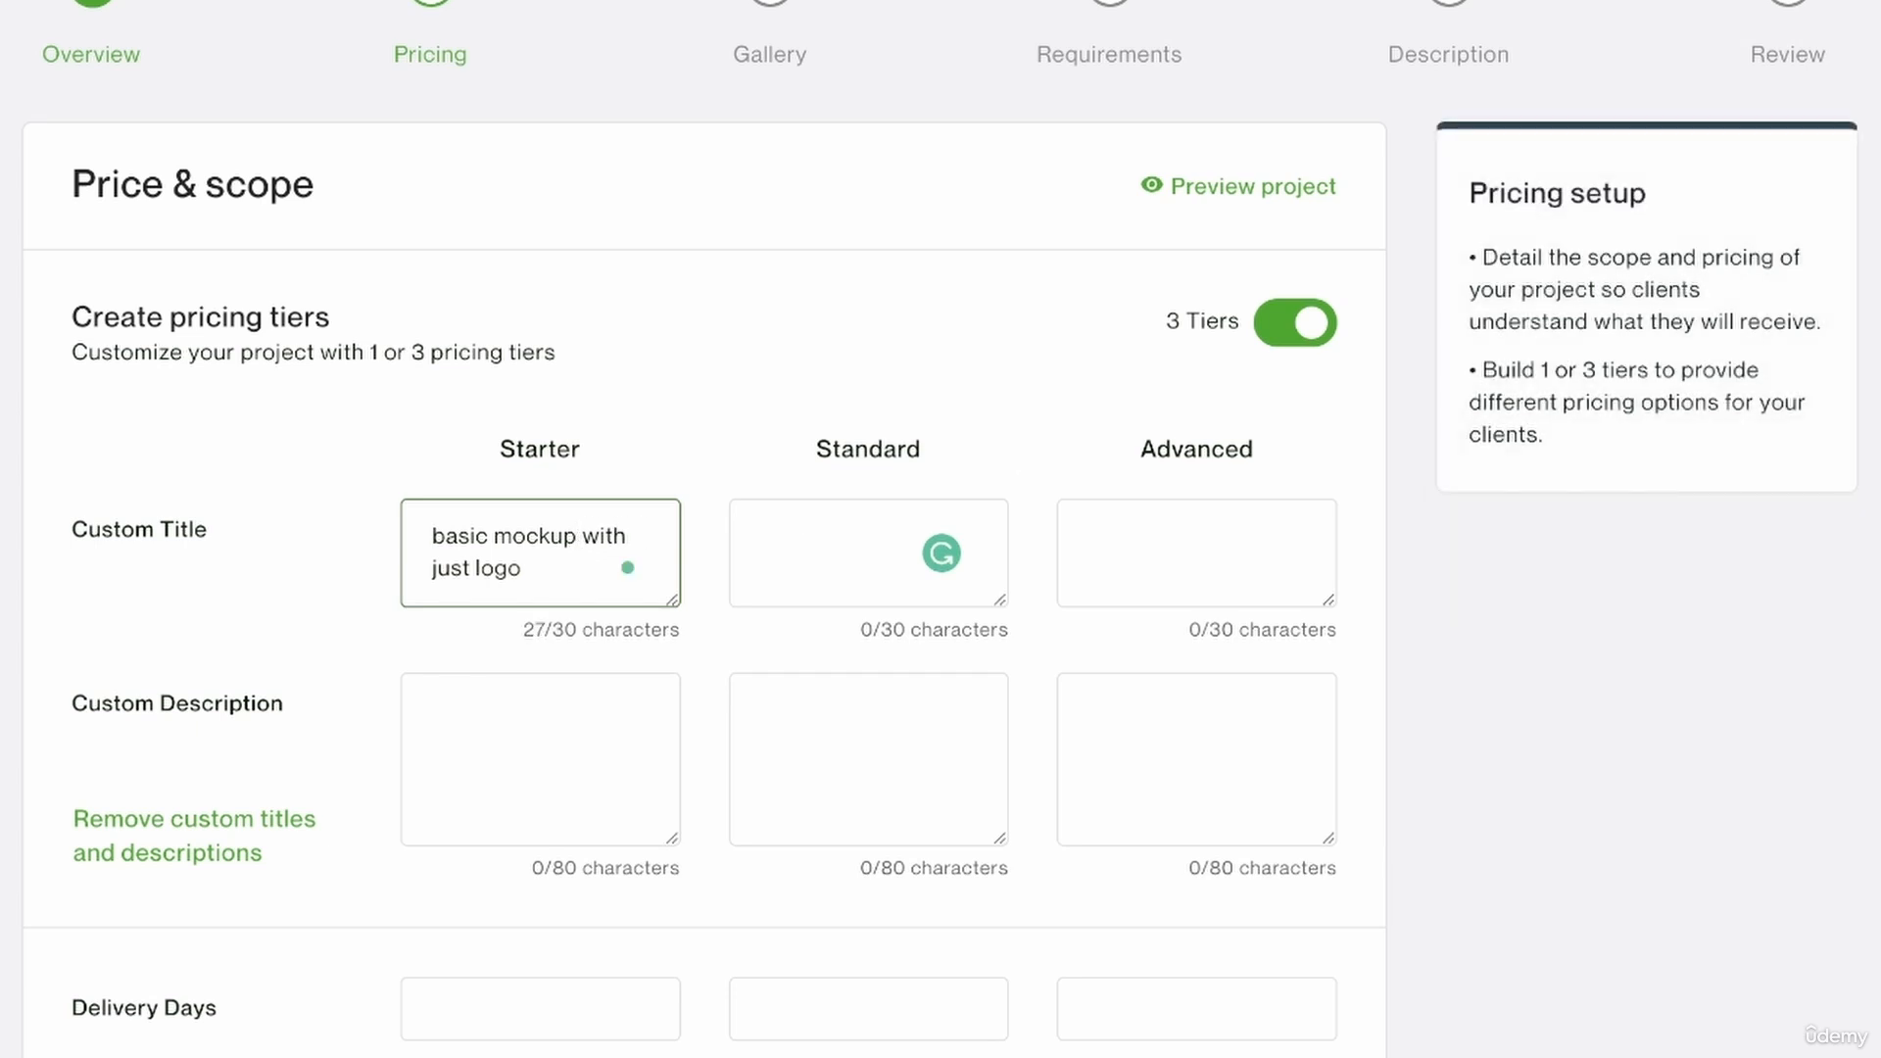
Title the Standard tier "3 mockups with special effects".
{"action": "left_click", "coordinate": [784, 575]}
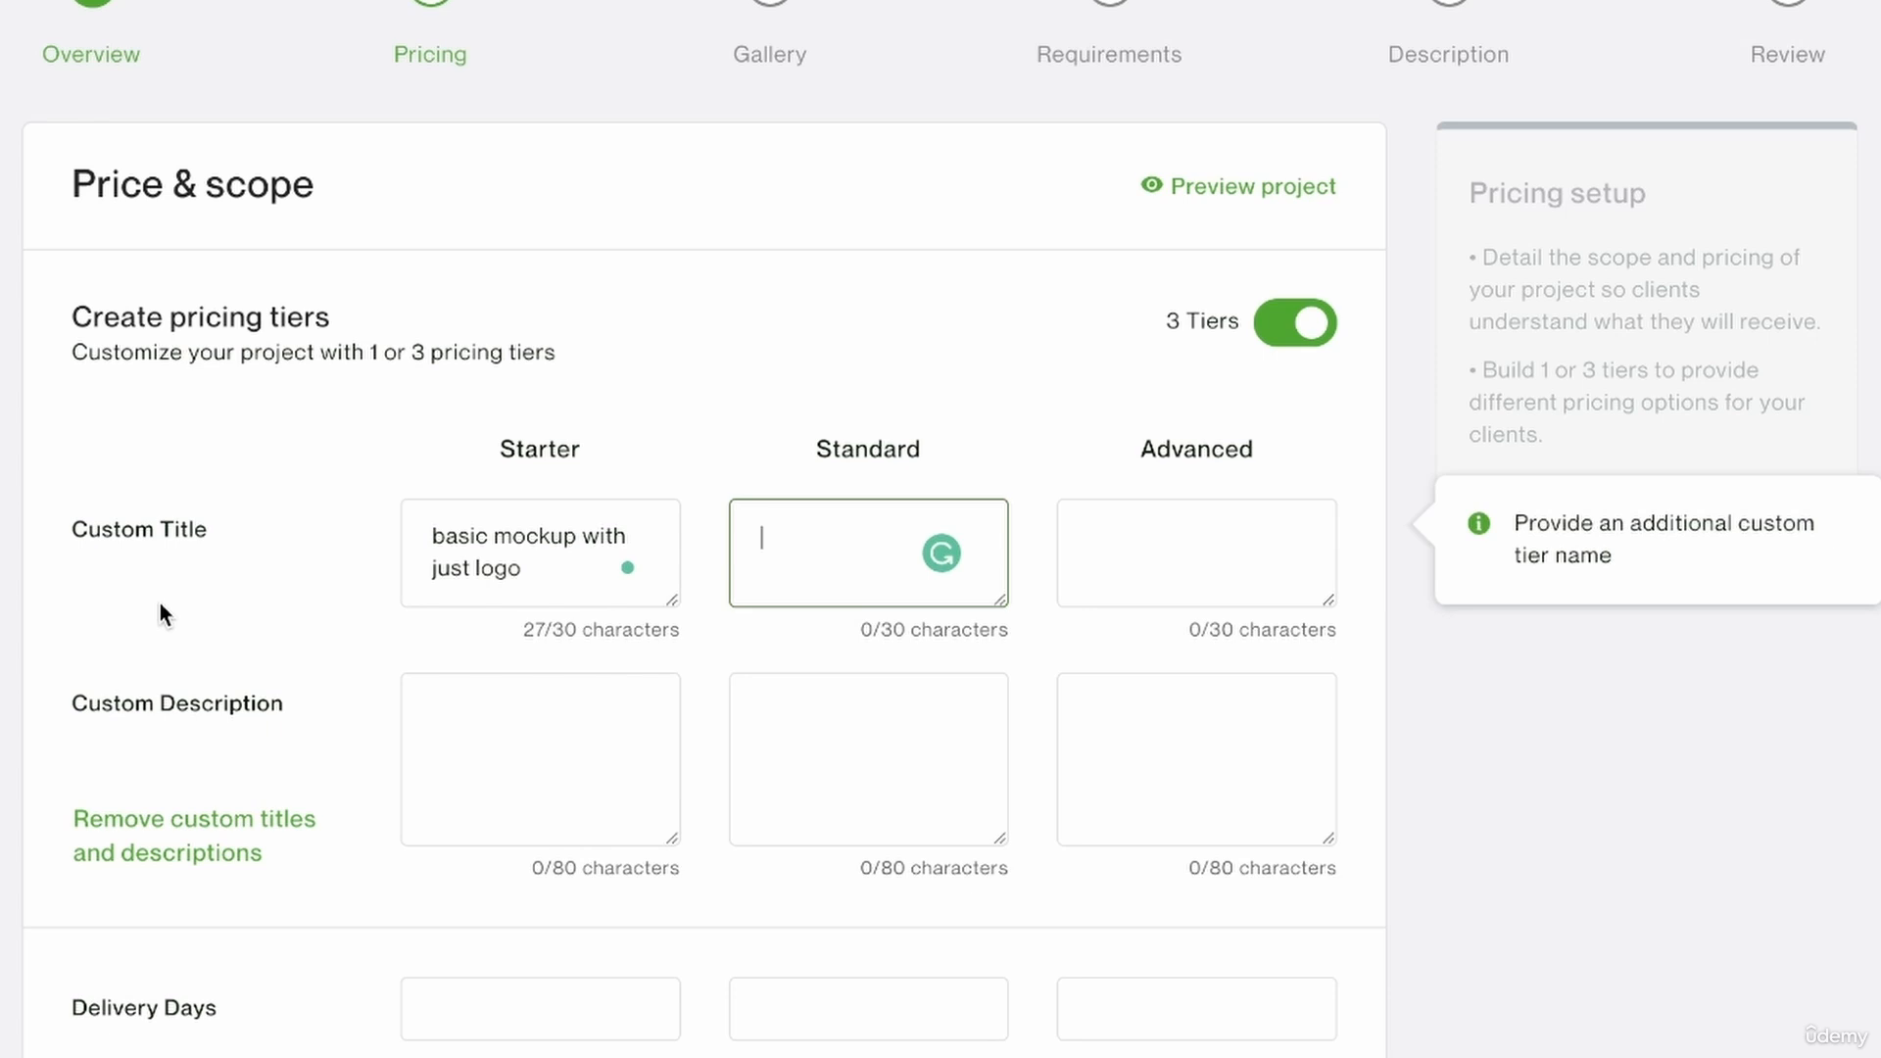
{"action": "type", "text": "3 mockups with "}
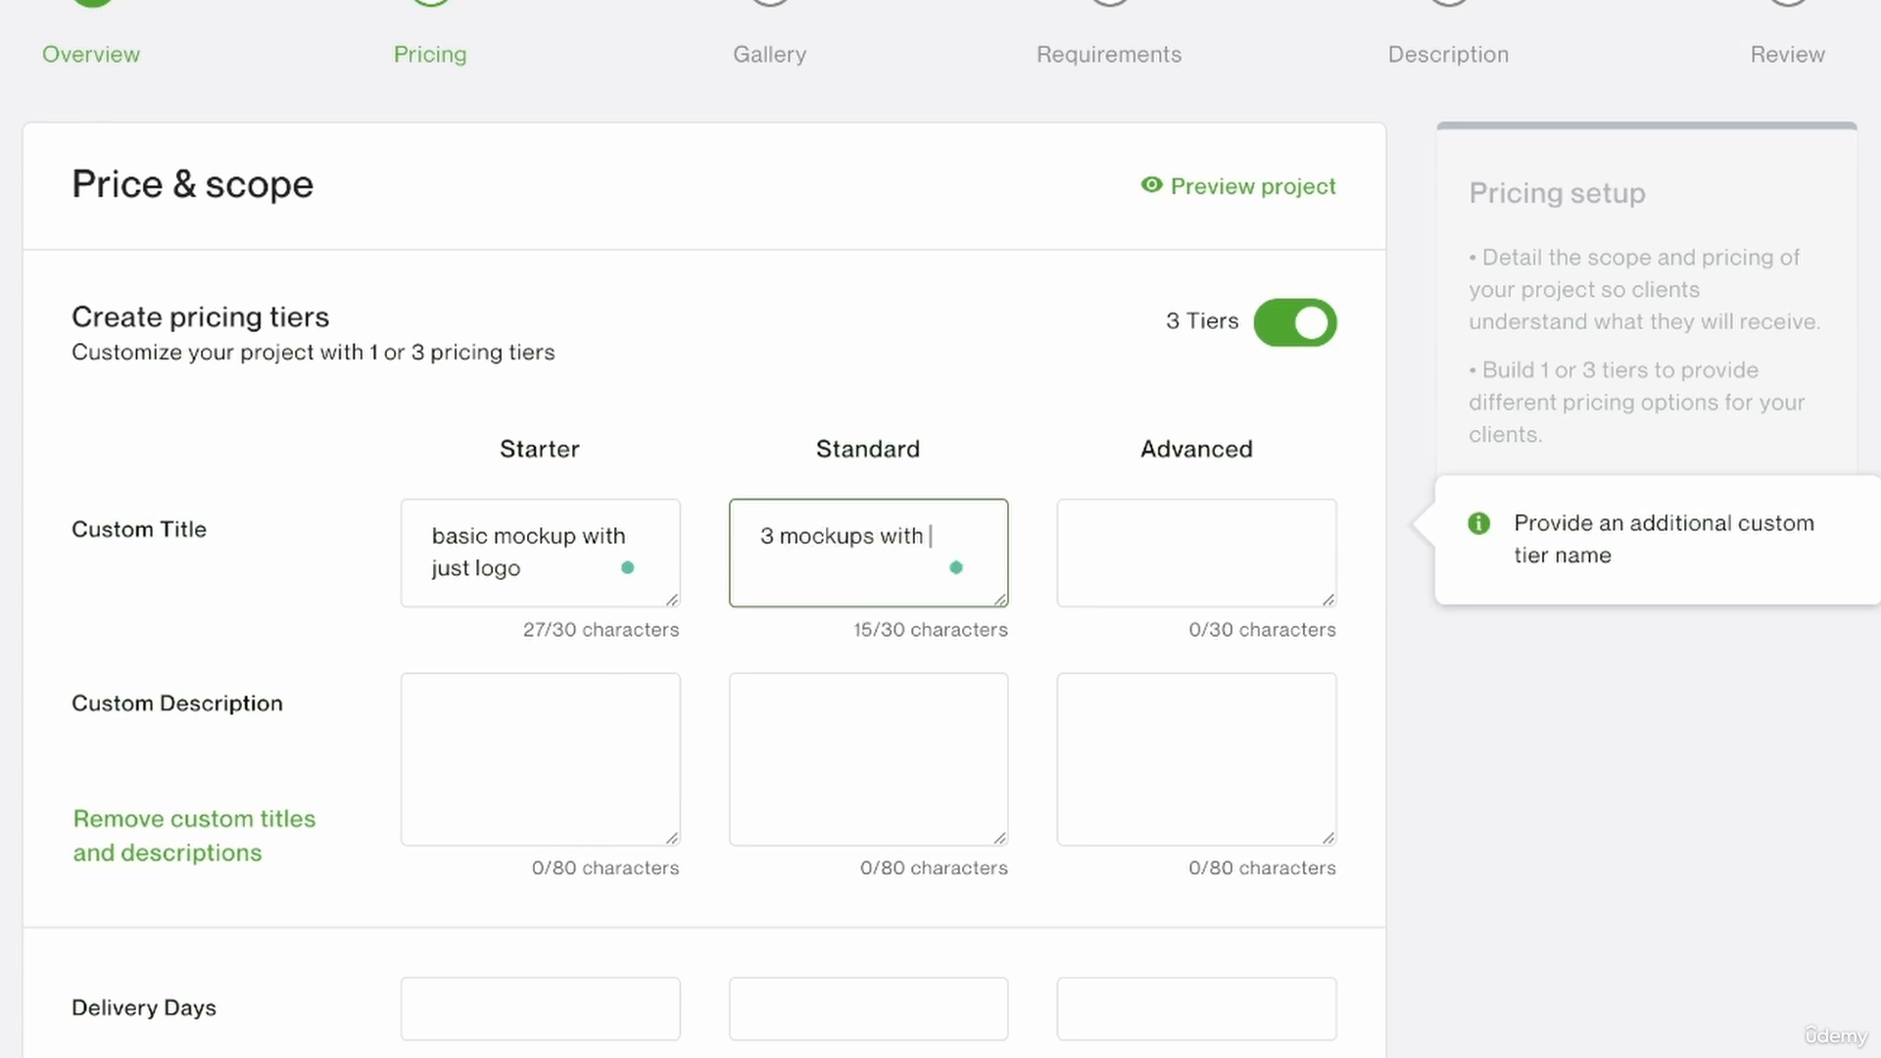
{"action": "type", "text": "special effects"}
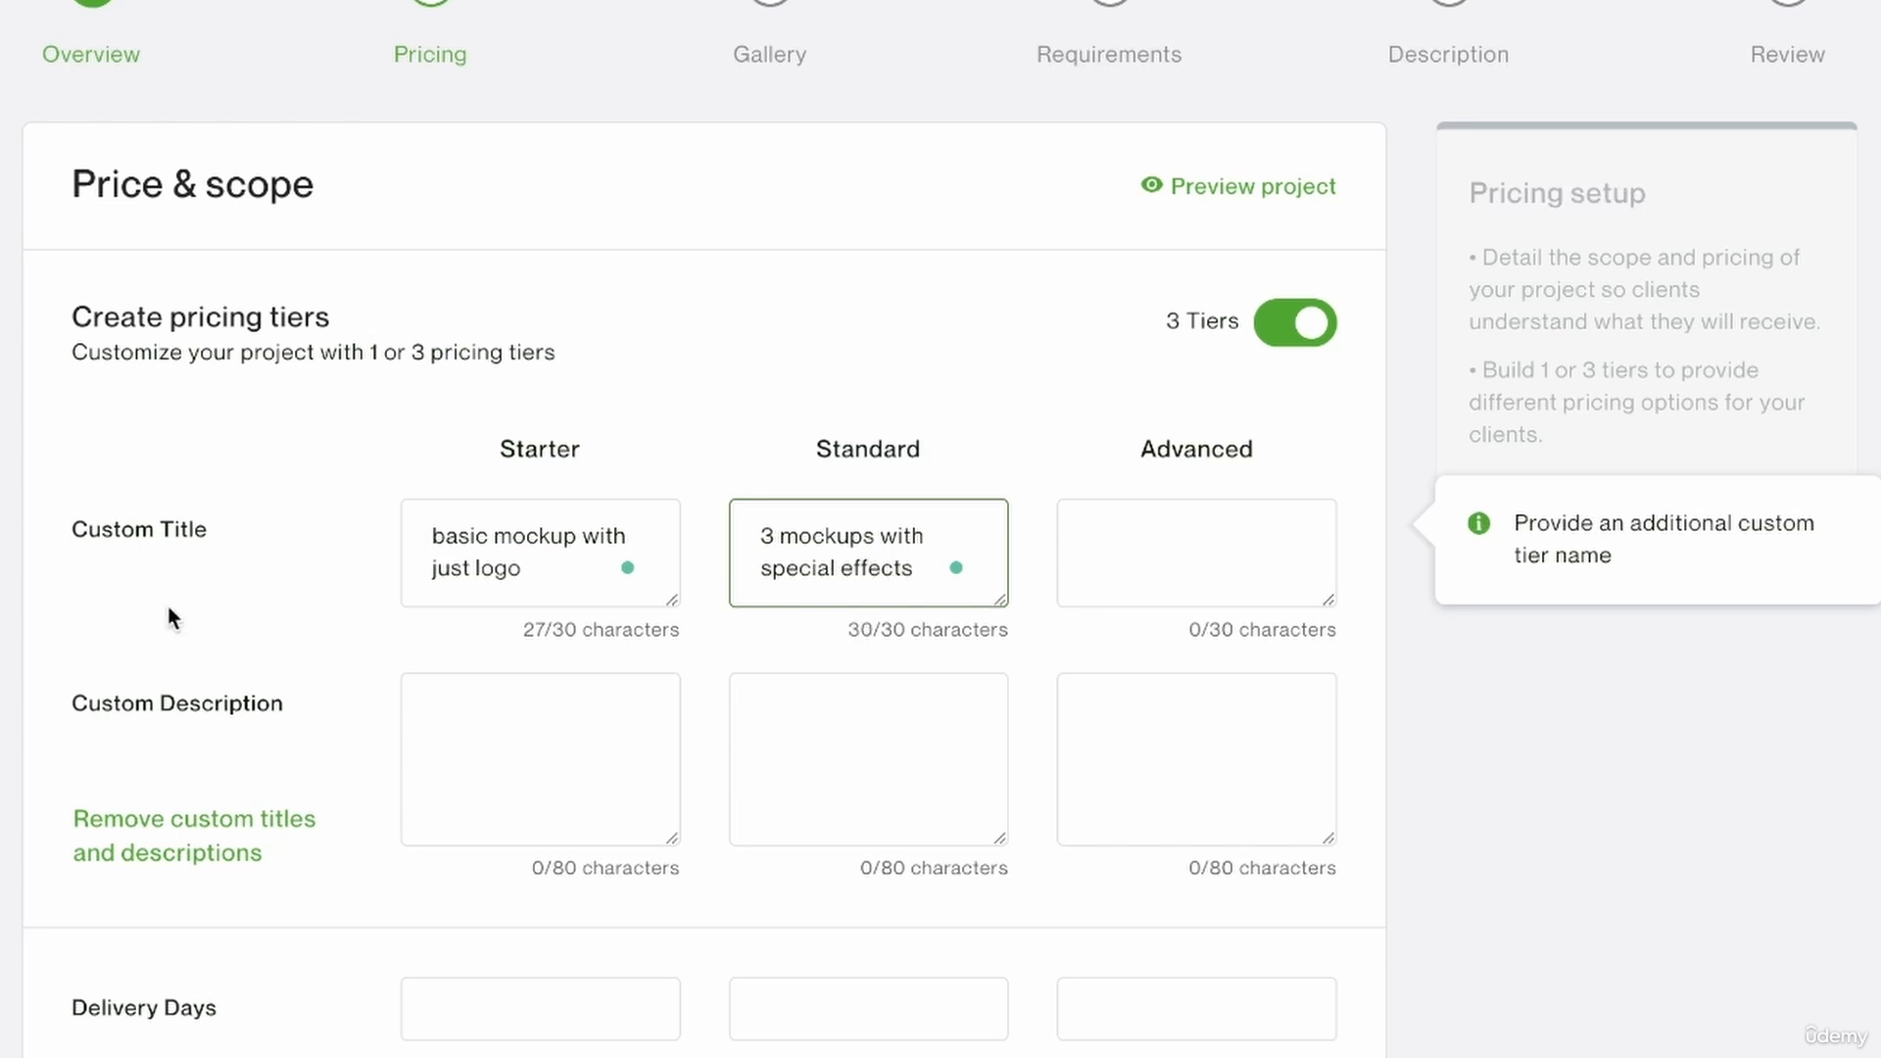
Title the Advanced tier "animated mockups".
{"action": "left_click", "coordinate": [1146, 533]}
{"action": "type", "text": "animated"}
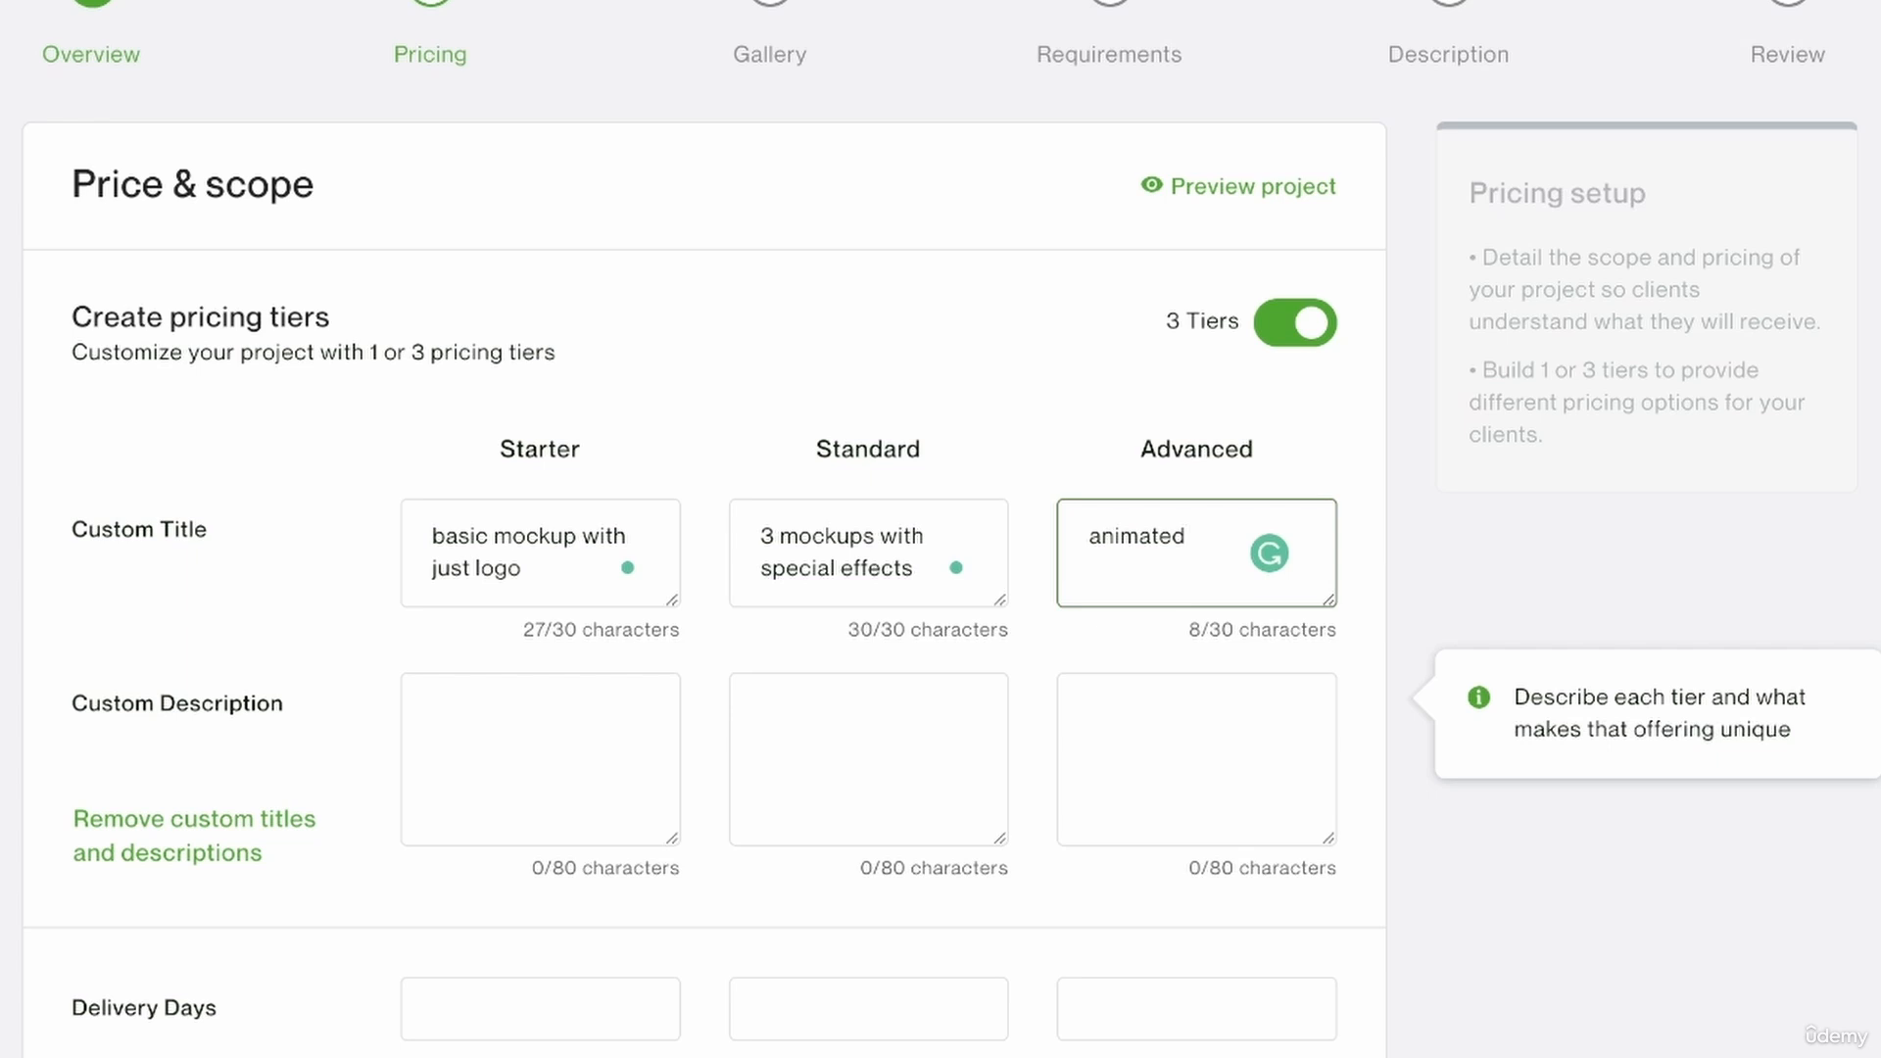
{"action": "type", "text": " mockups"}
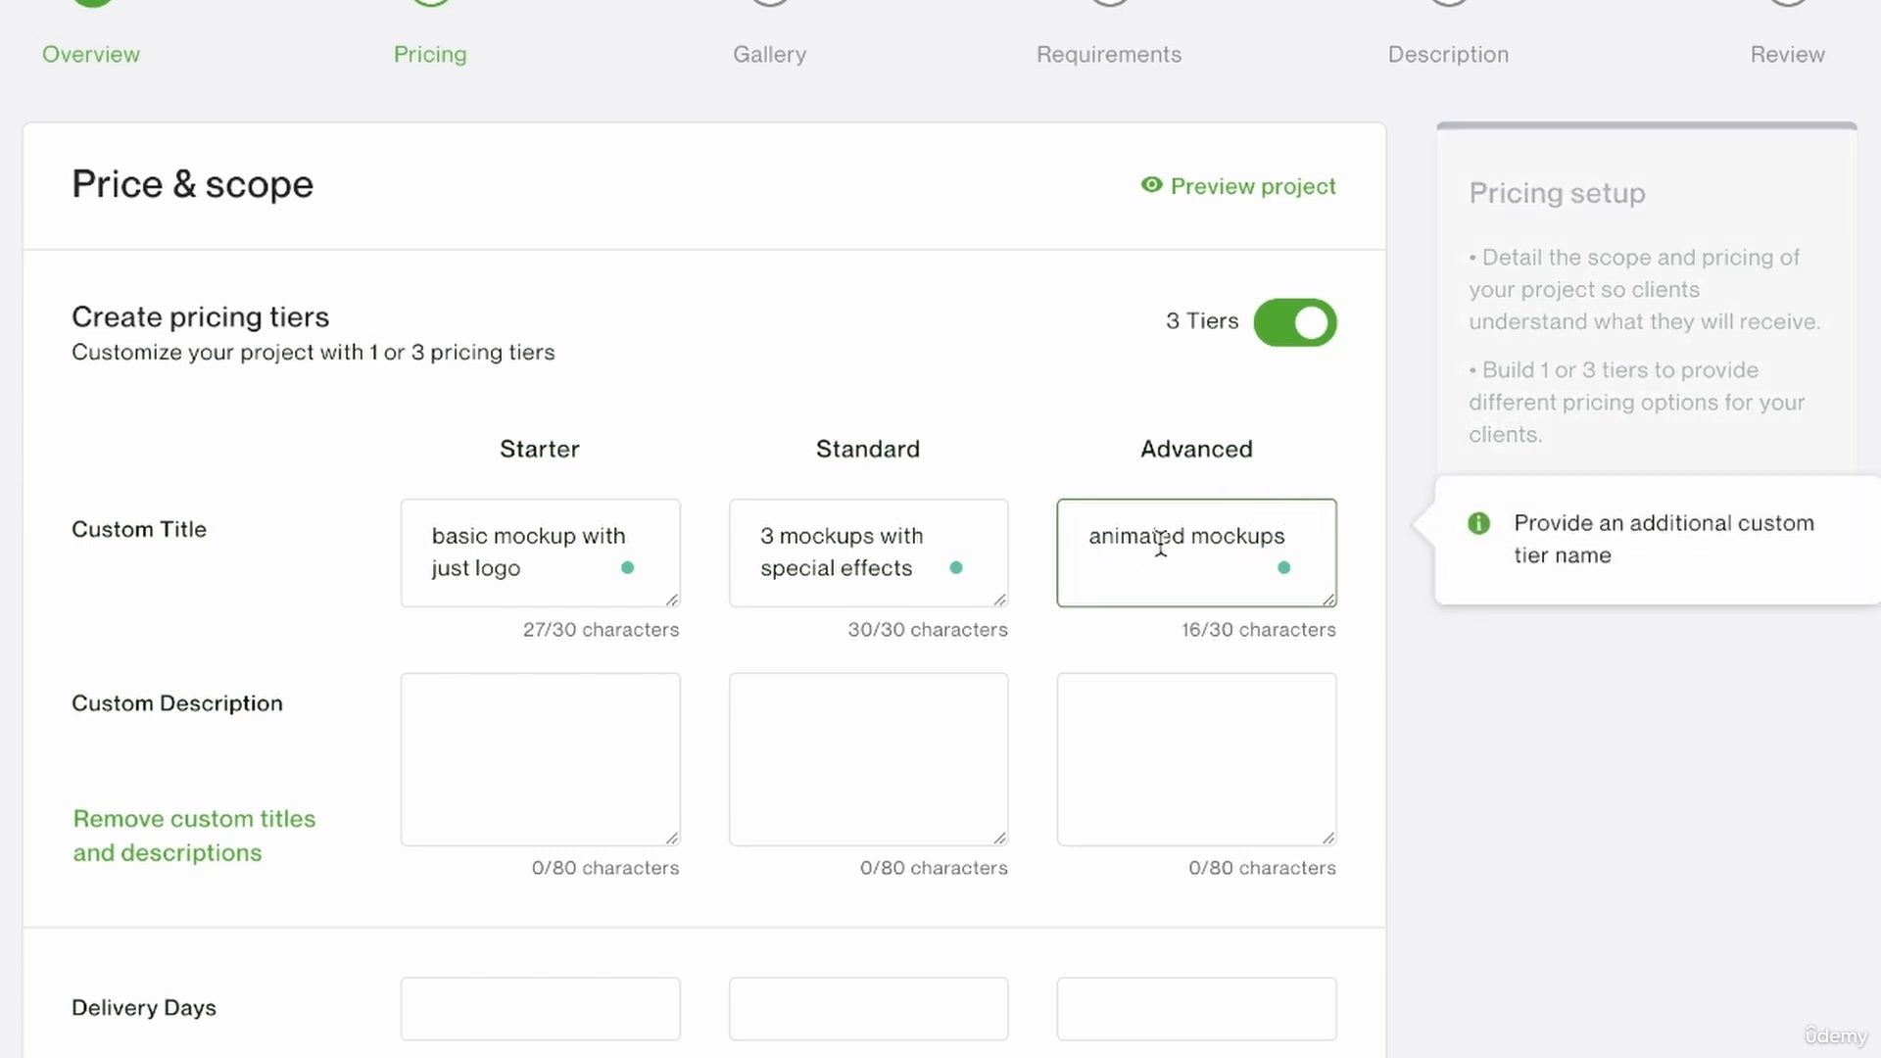
{"action": "left_click_drag", "start_coordinate": [771, 569], "coordinate": [913, 569]}
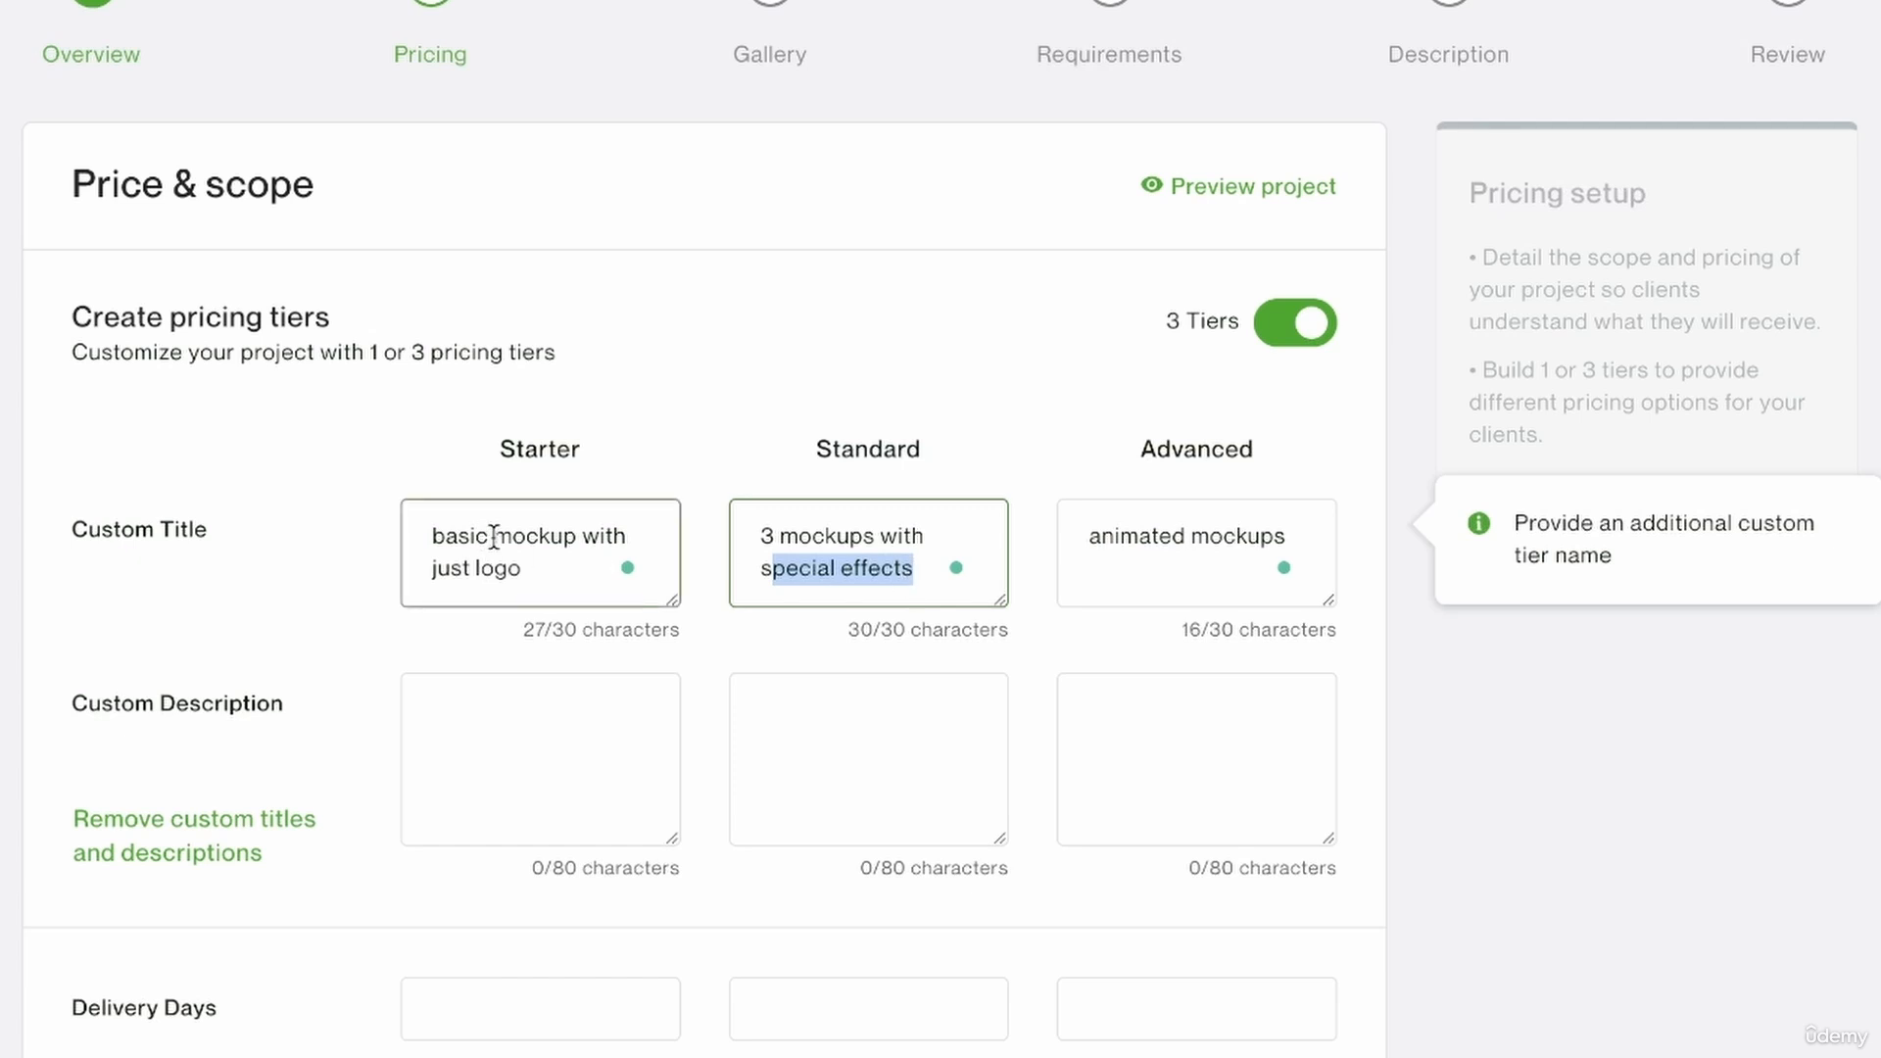
{"action": "left_click", "coordinate": [566, 584]}
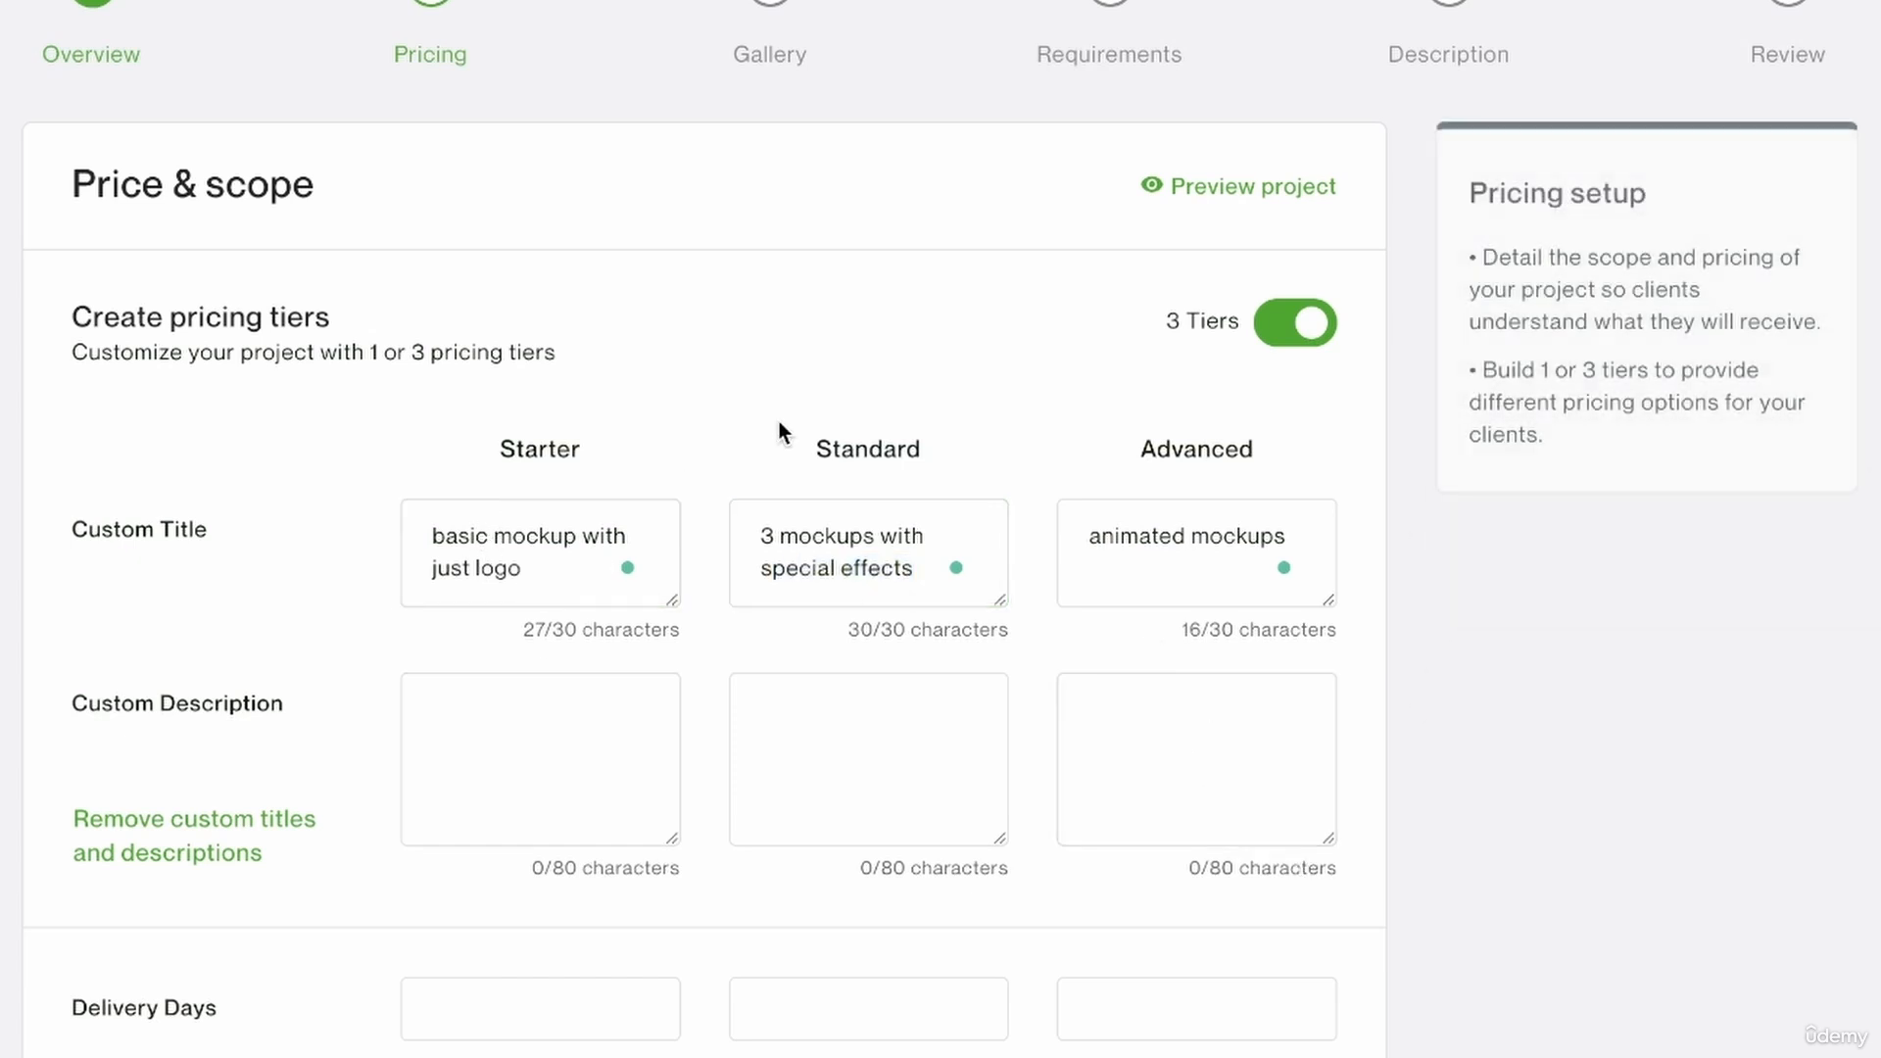
{"action": "left_click", "coordinate": [627, 578]}
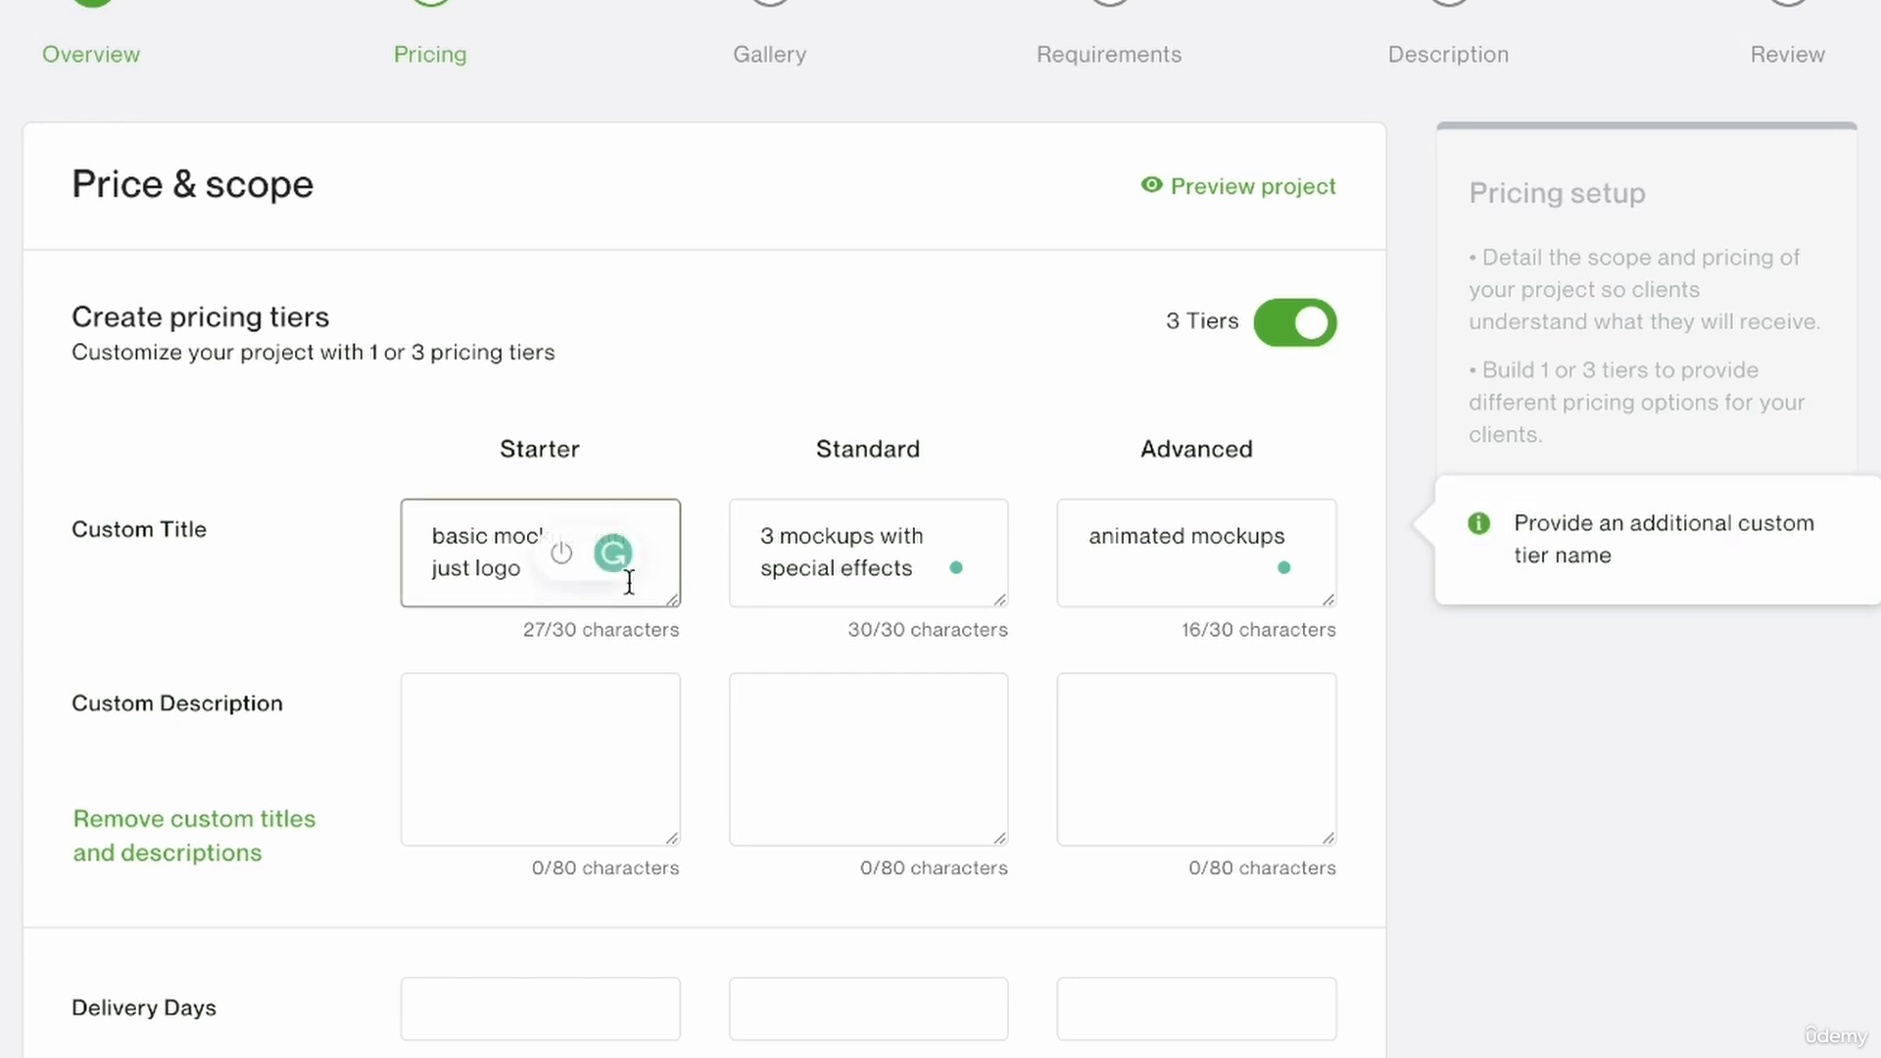
Describe the Starter tier as "your logo placed on objects of your choice".
{"action": "left_click", "coordinate": [497, 752]}
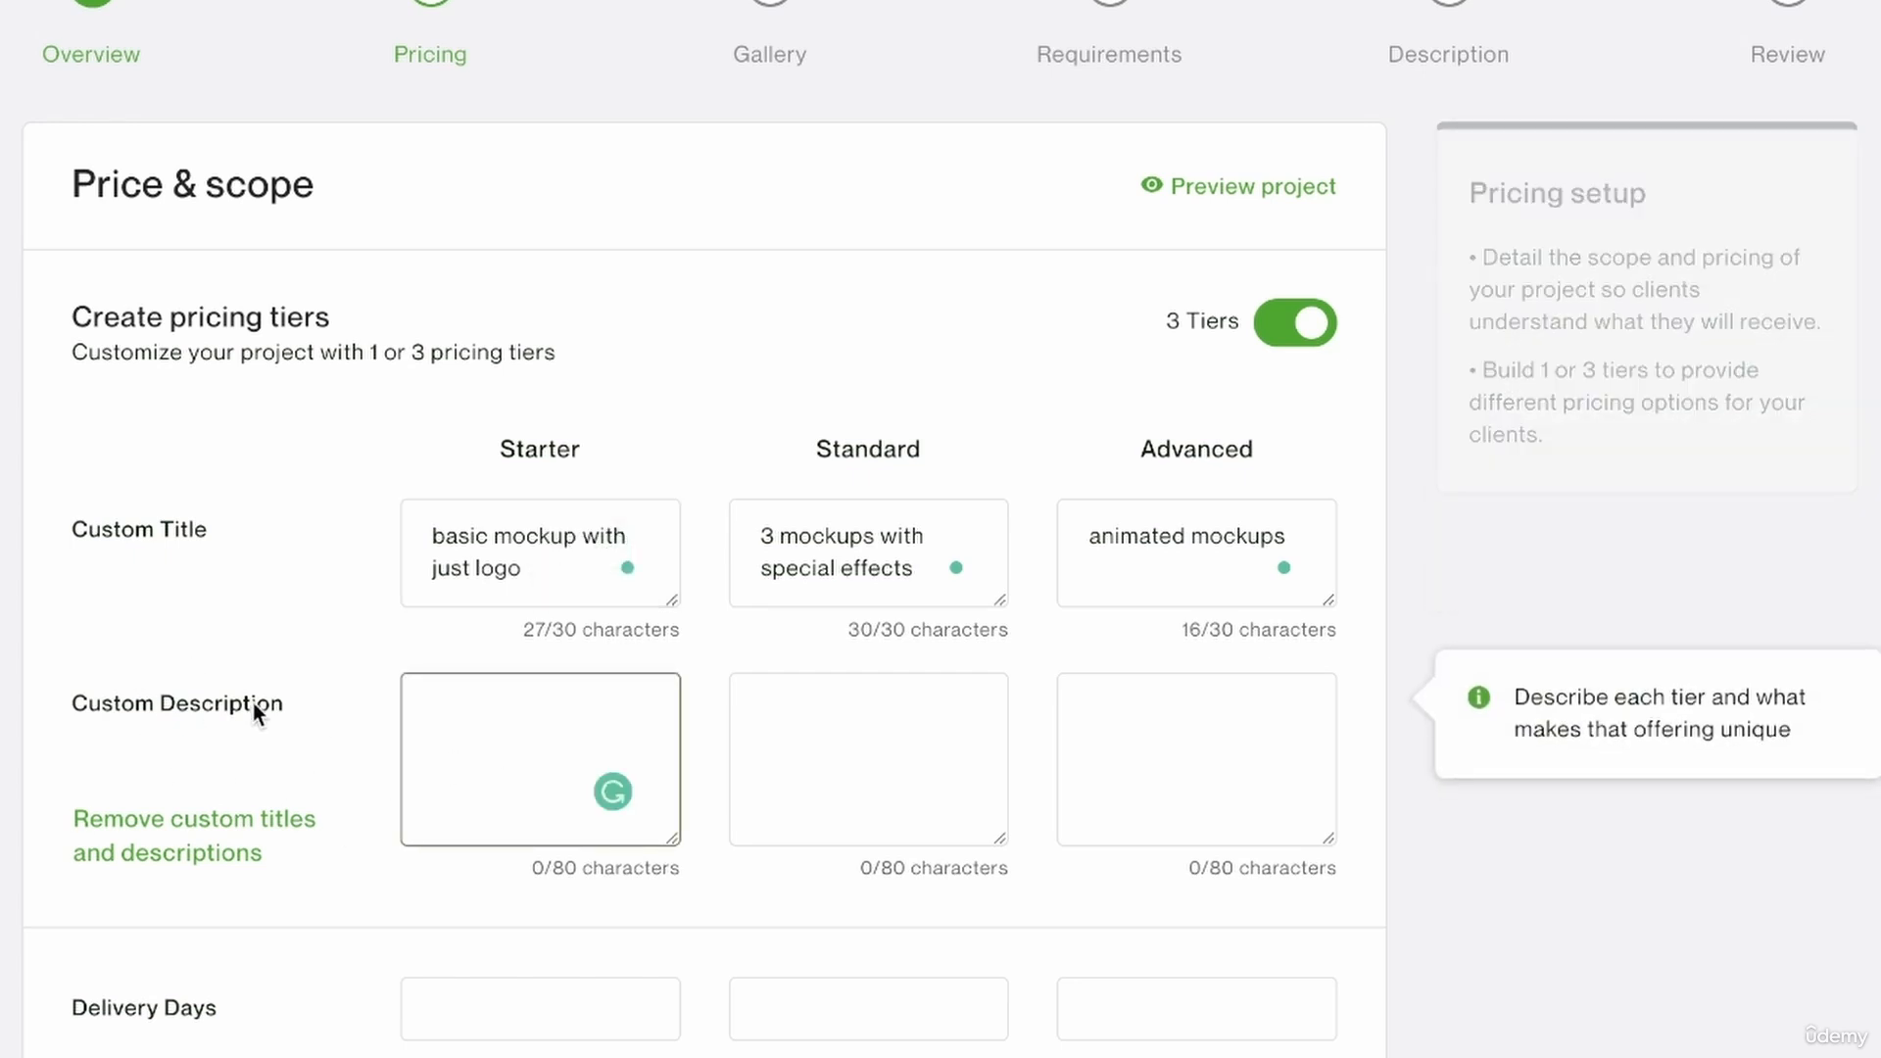
{"action": "type", "text": "your logo placed on "}
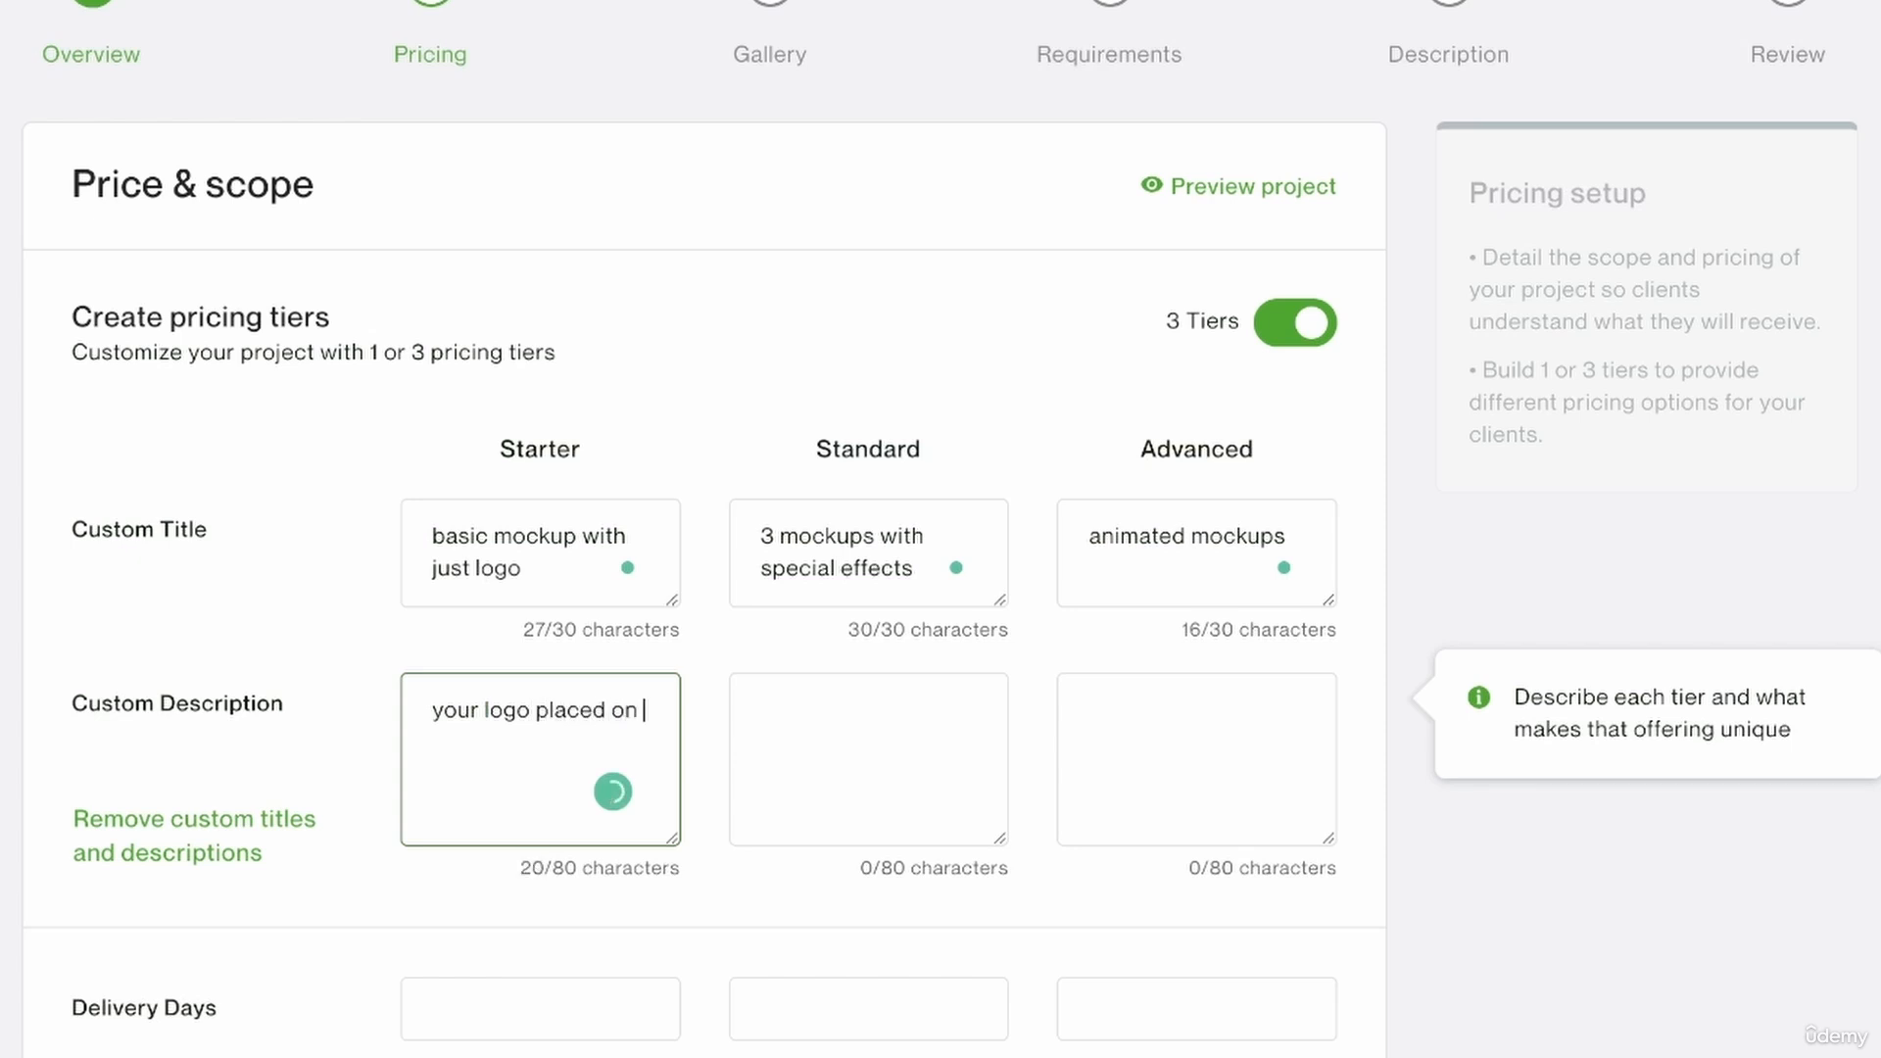
{"action": "type", "text": "objects of your choice"}
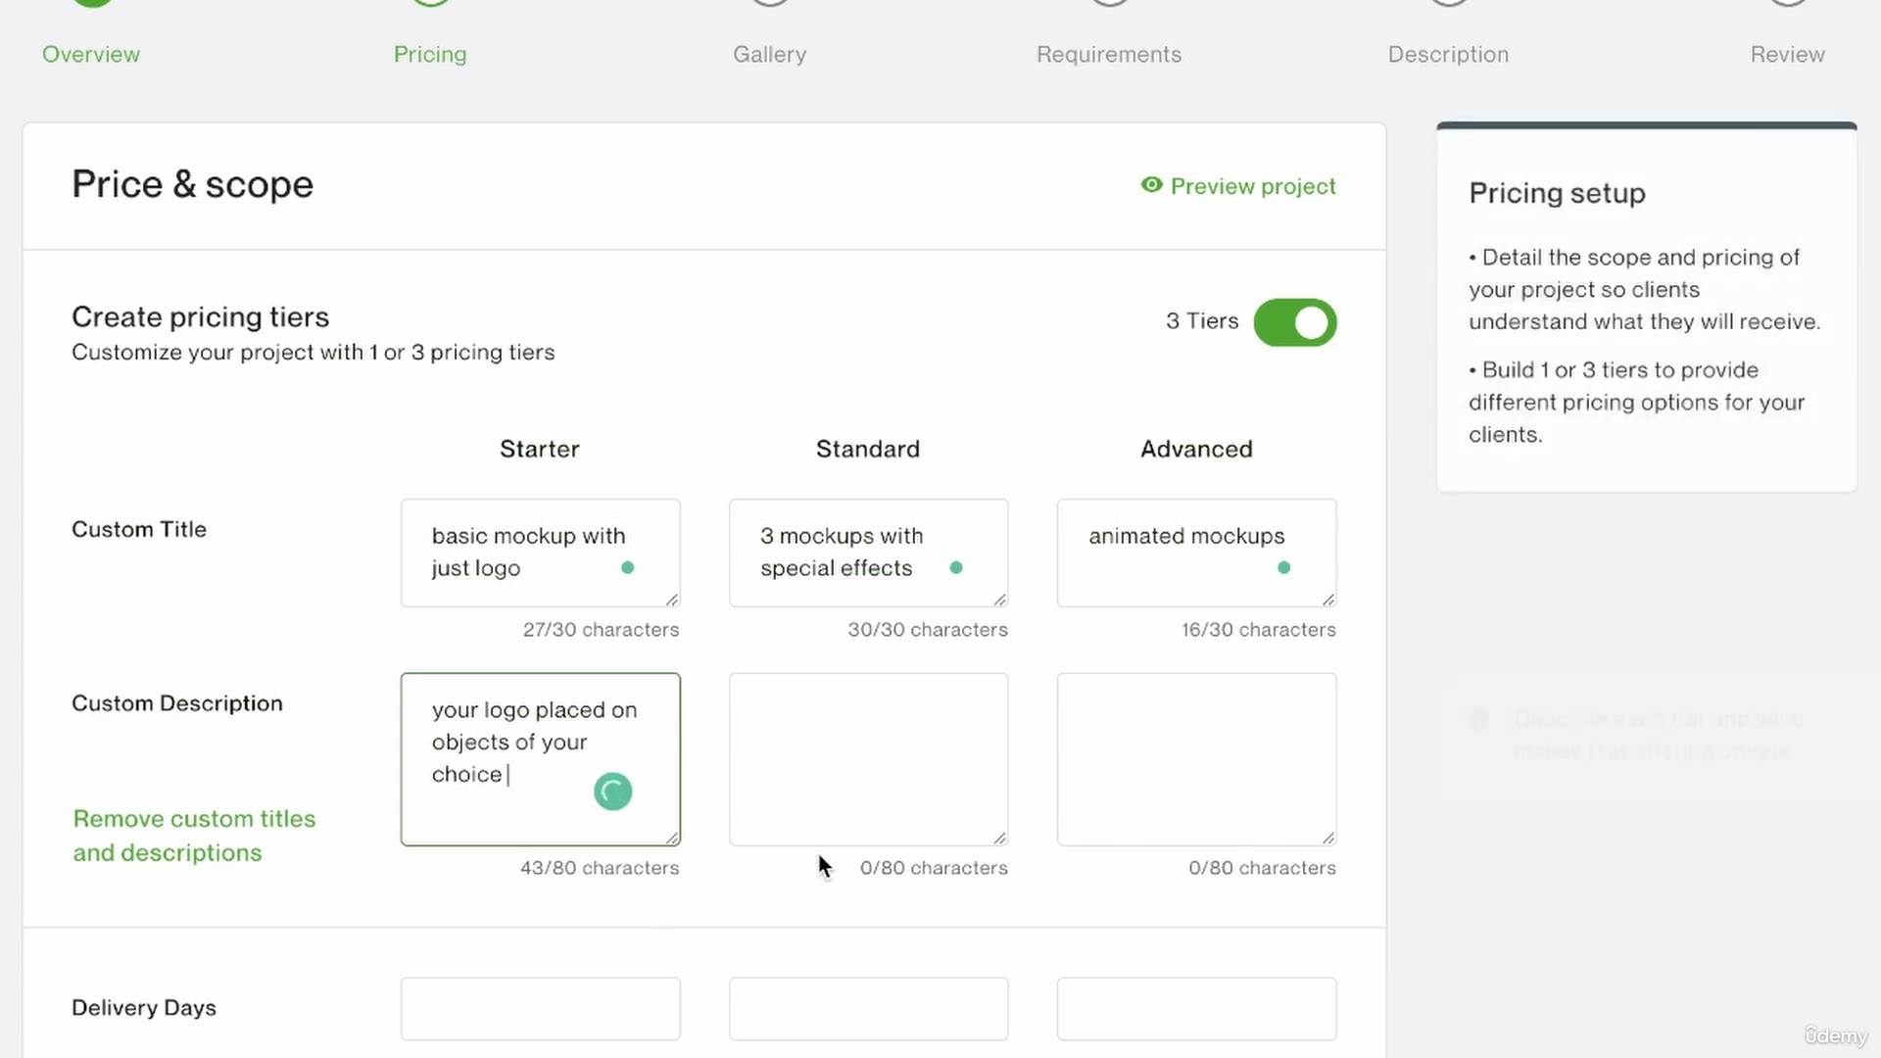
Insert the word "basic" before "objects" in the Starter tier's description.
{"action": "left_click", "coordinate": [878, 814]}
{"action": "scroll", "coordinate": [878, 814], "scroll_direction": "down", "scroll_amount": 2}
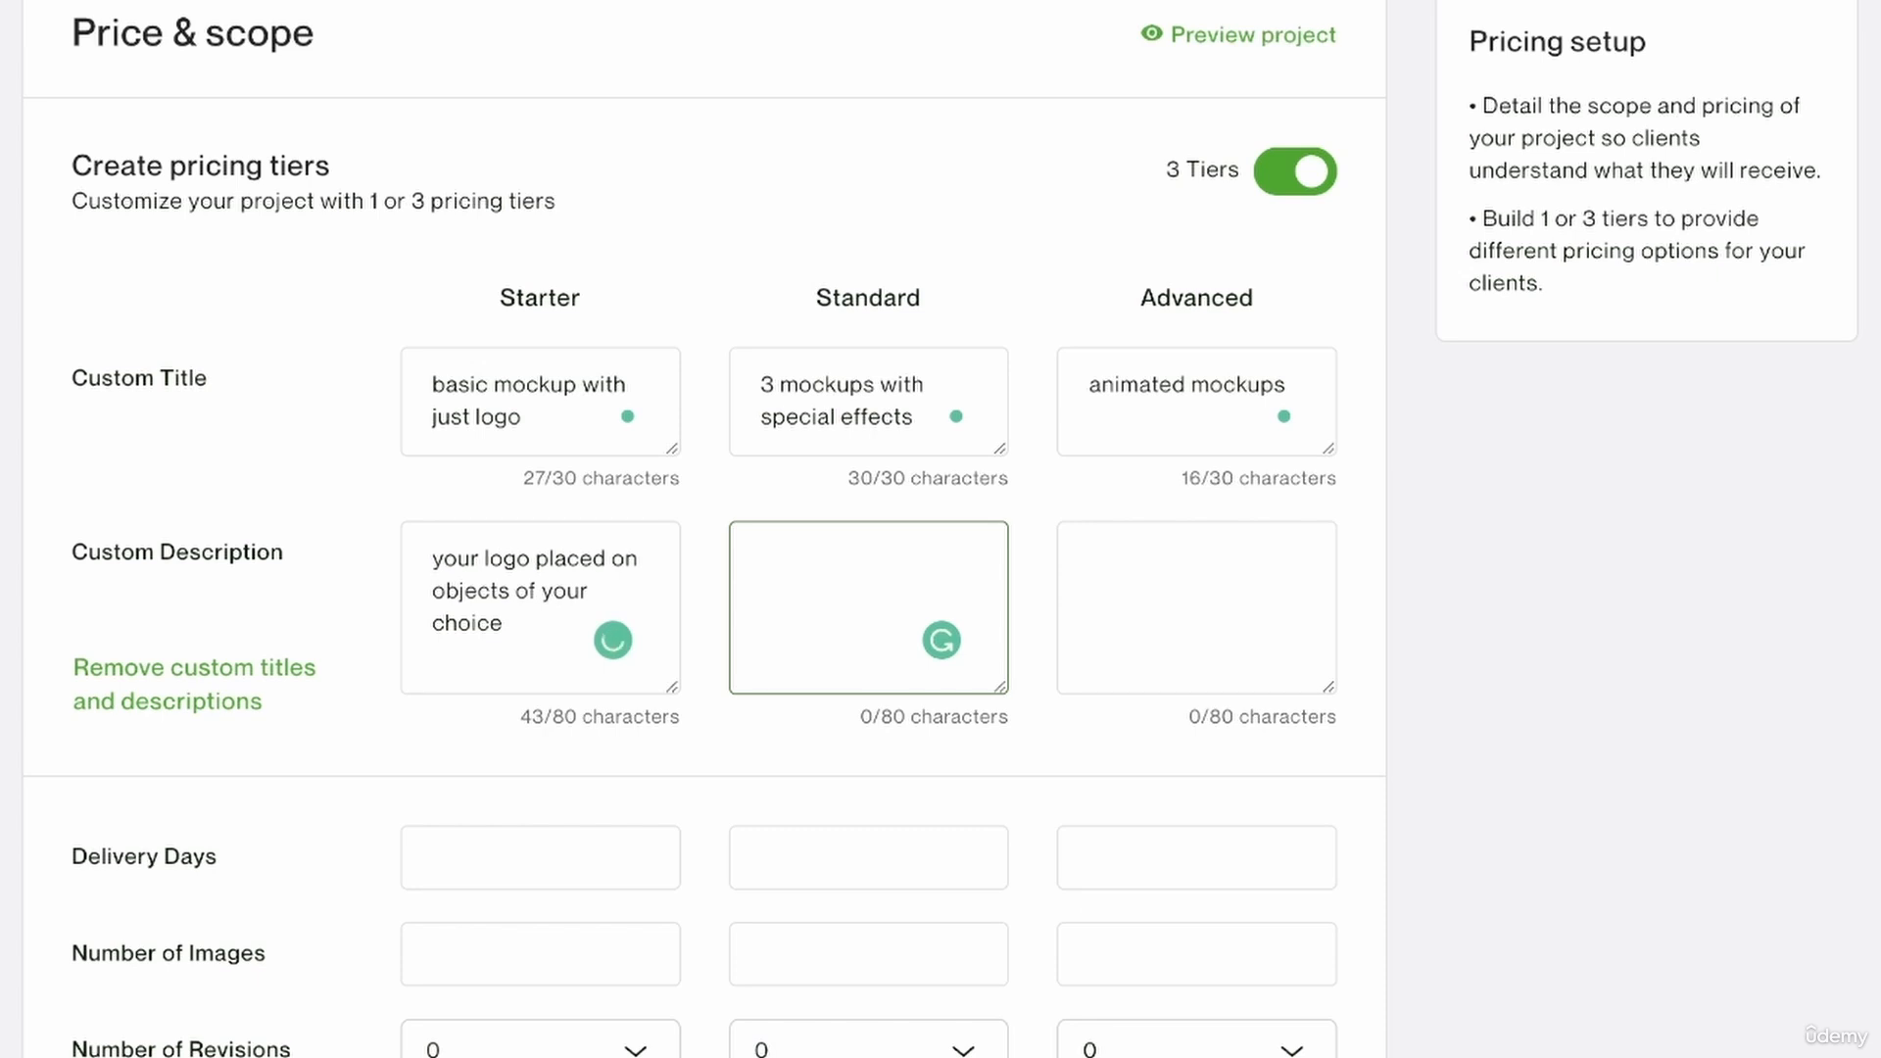
{"action": "left_click", "coordinate": [503, 623]}
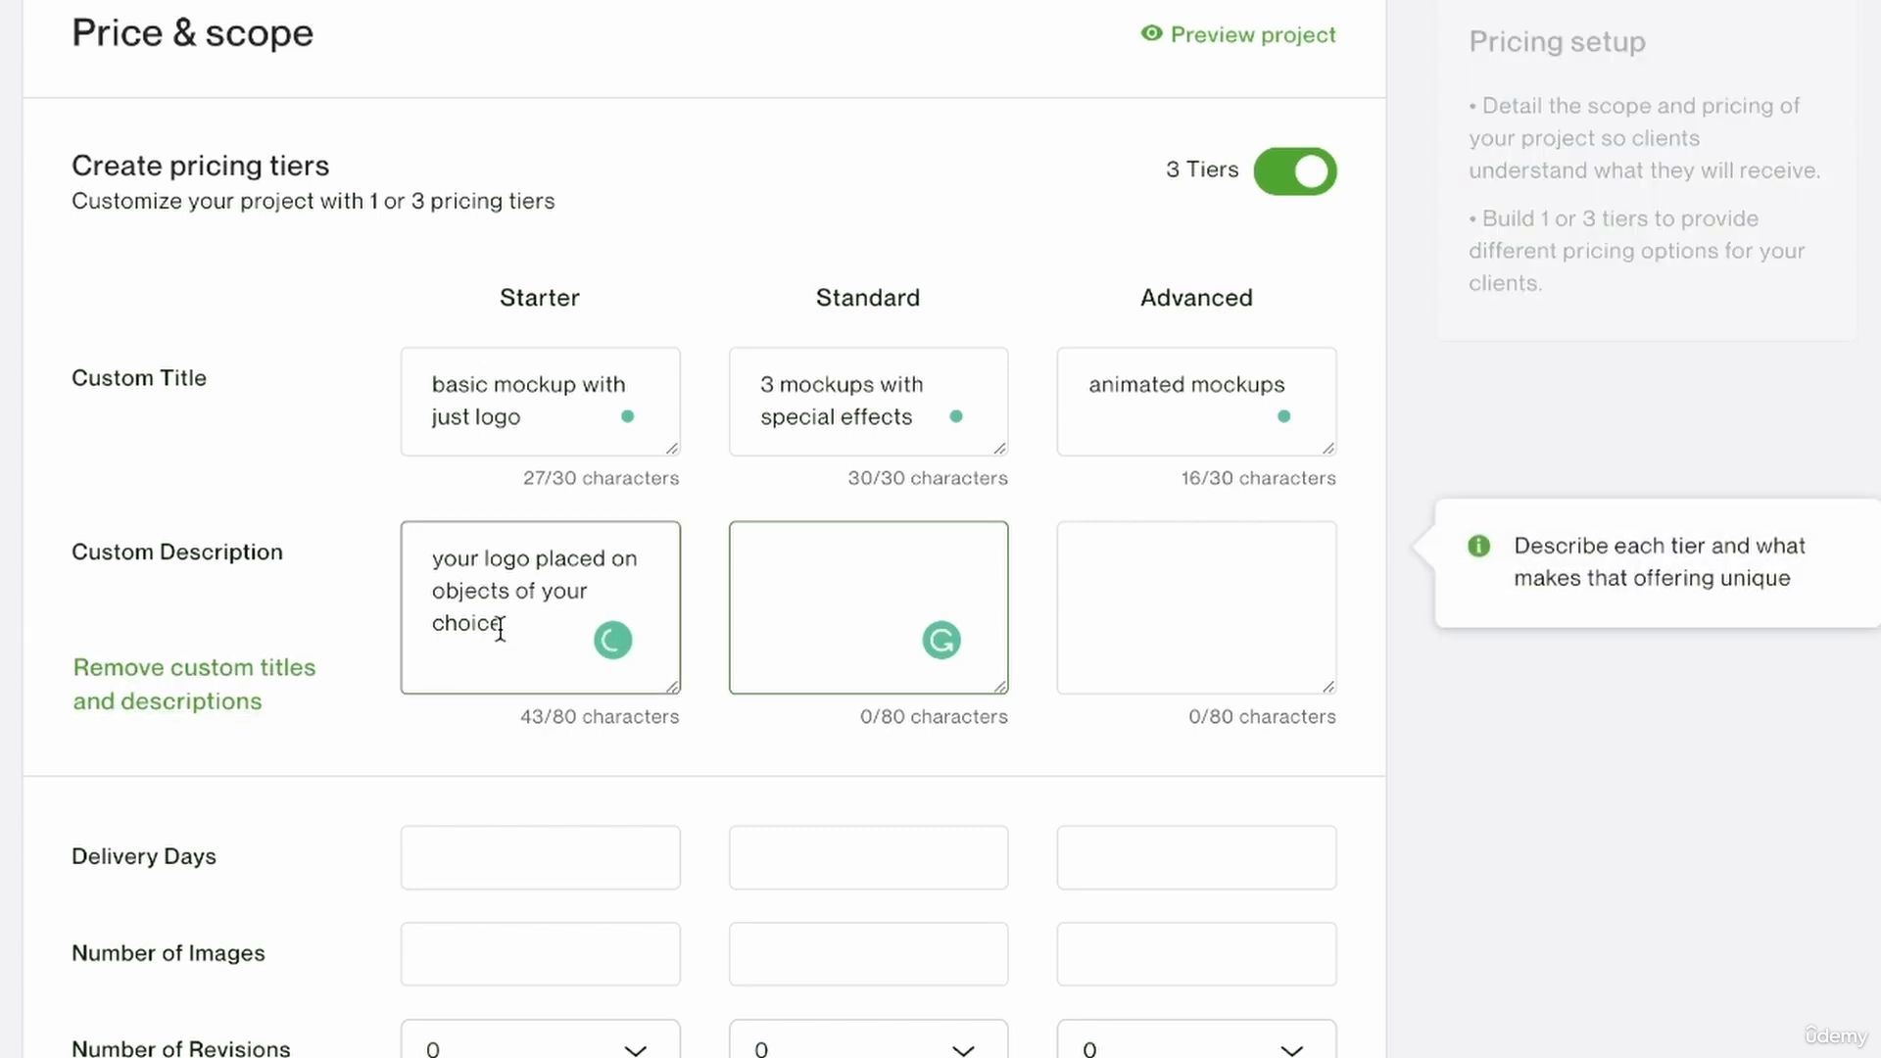
{"action": "left_click", "coordinate": [437, 590]}
{"action": "type", "text": "basuc"}
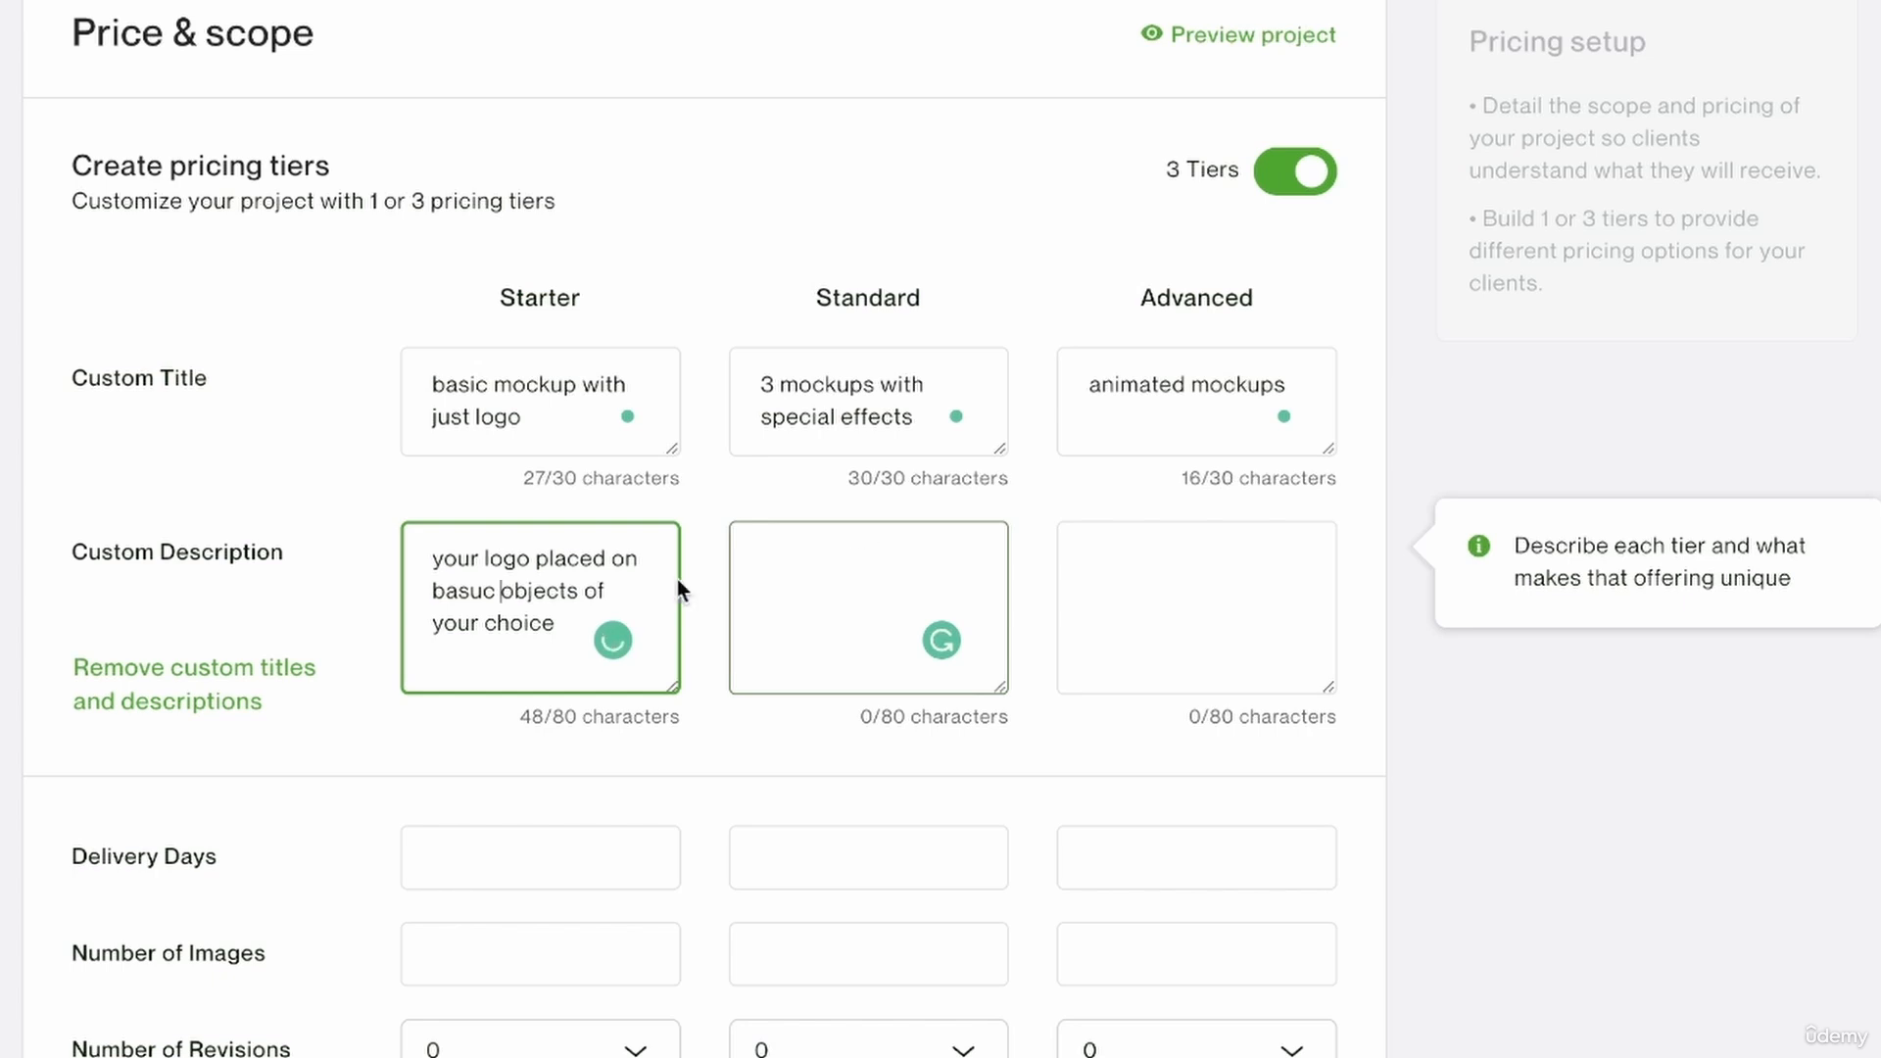
{"action": "left_click", "coordinate": [479, 596]}
{"action": "key", "text": "BackSpace"}
{"action": "type", "text": "i"}
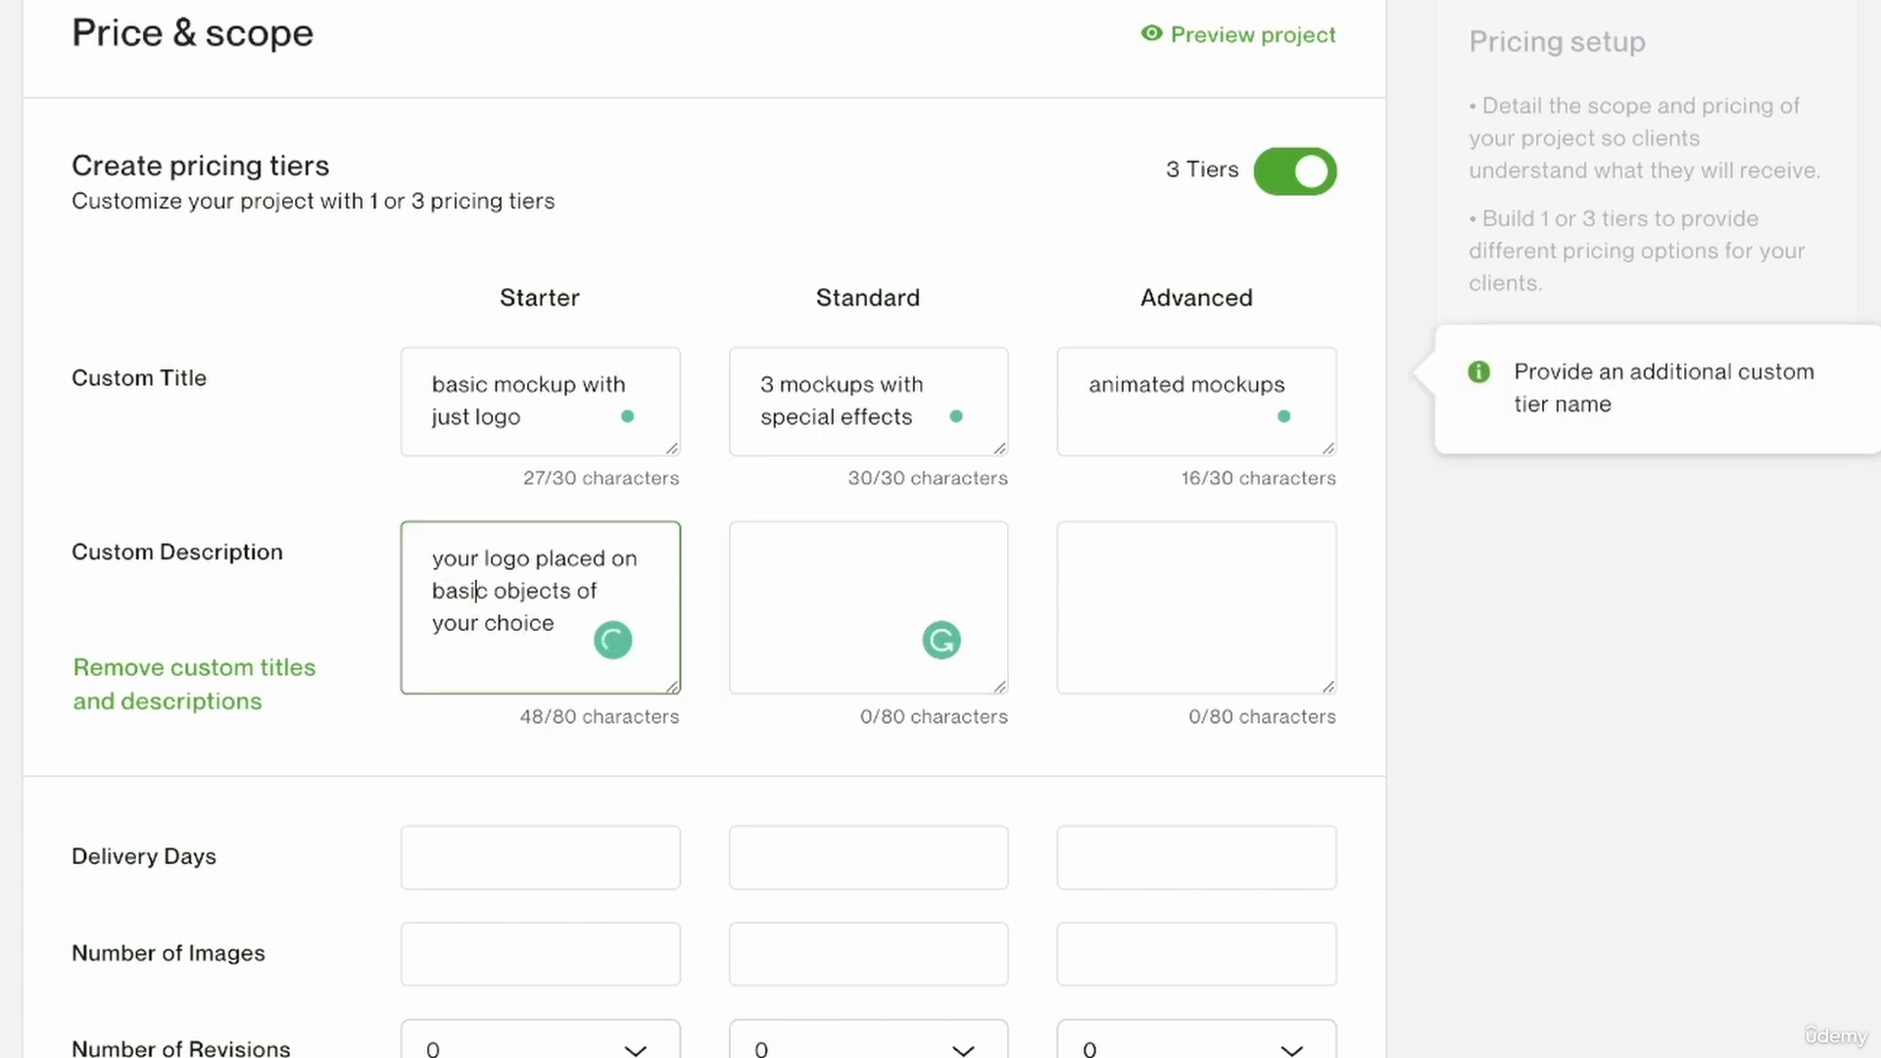
Describe the Standard tier as "your logo on special objects with additional effects".
{"action": "left_click", "coordinate": [861, 594]}
{"action": "type", "text": "you"}
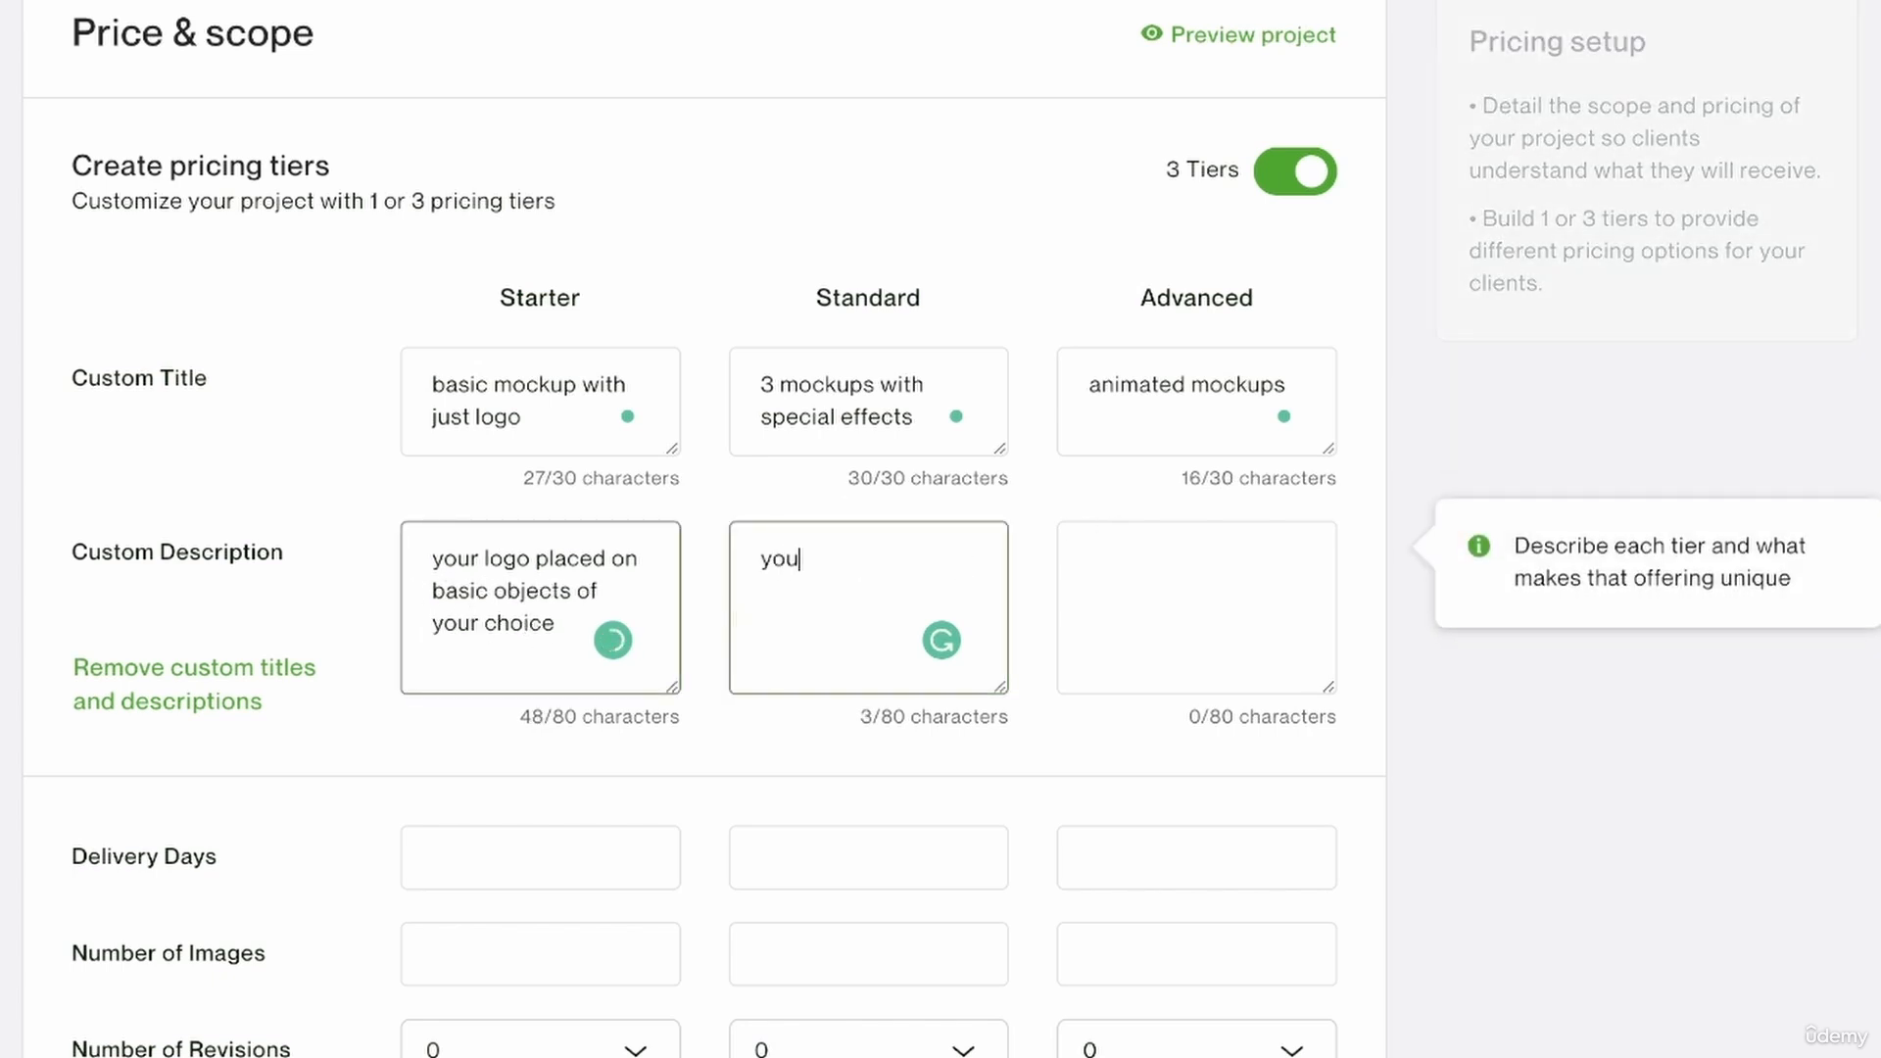
{"action": "type", "text": "r logo on special"}
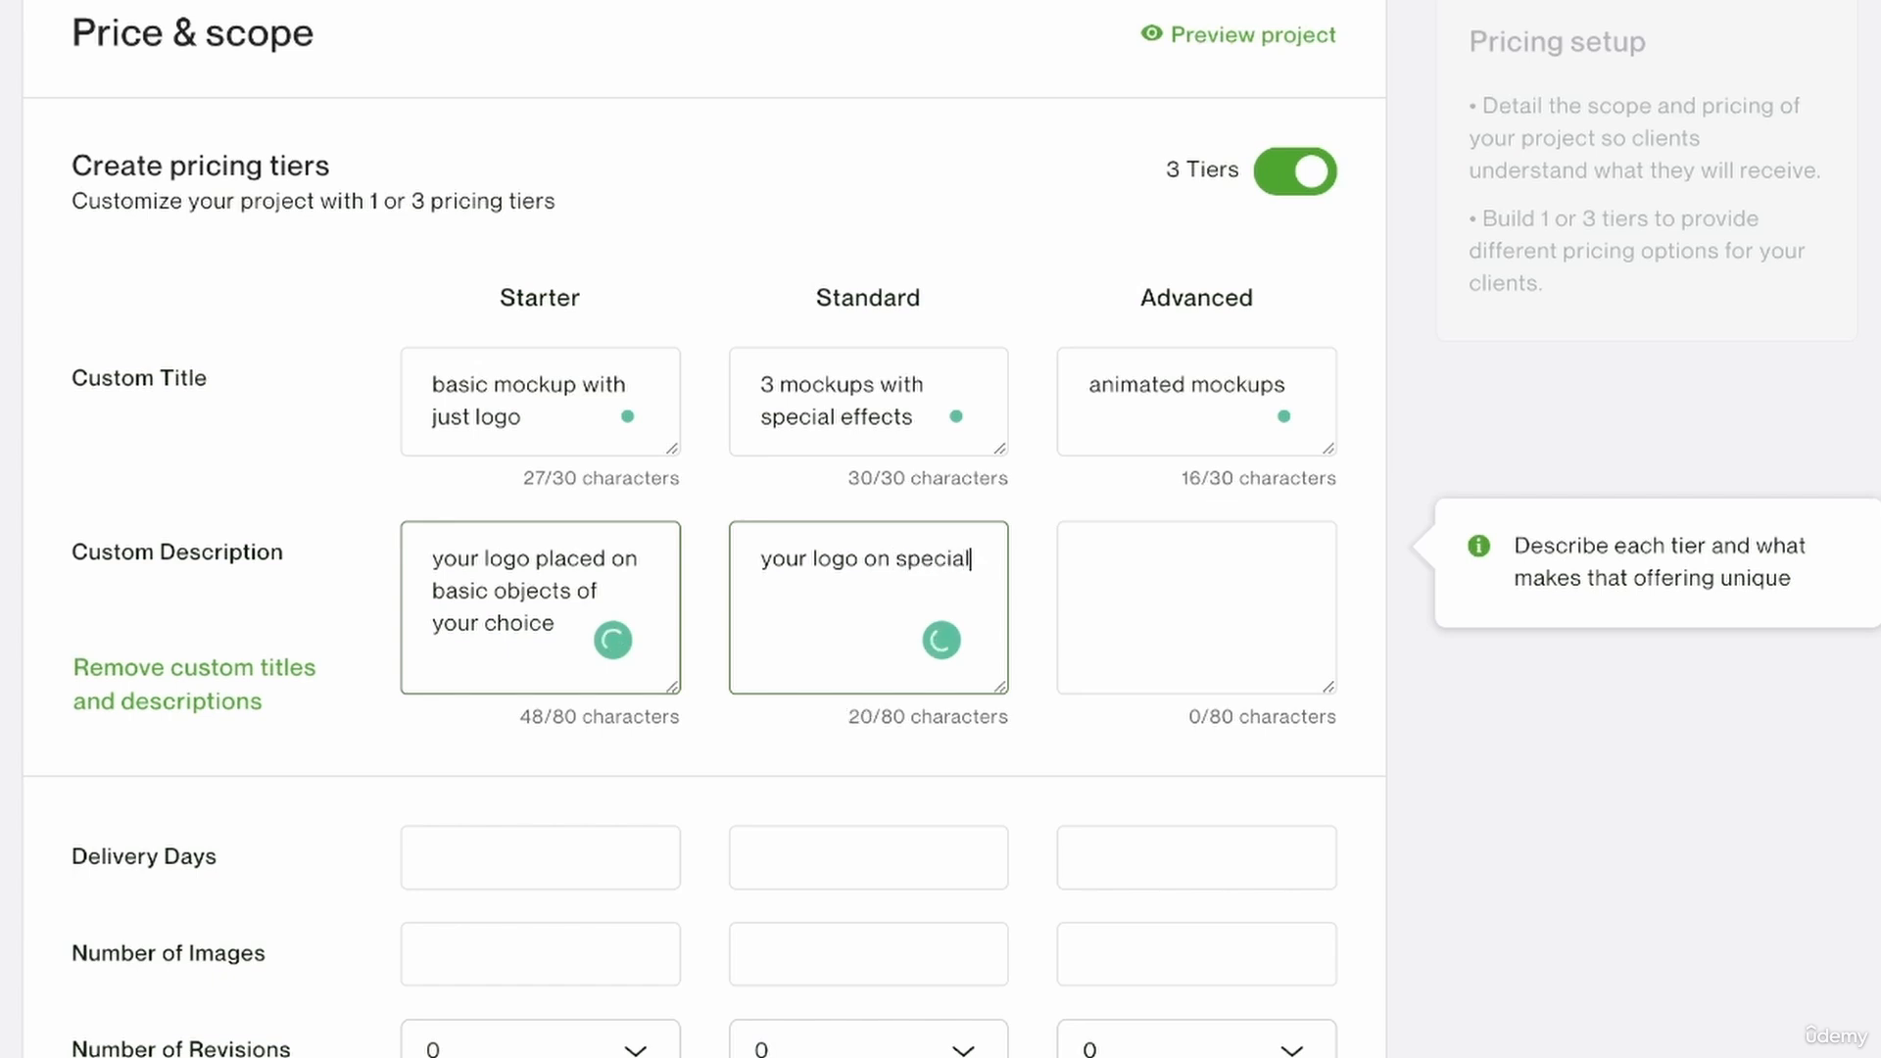
{"action": "type", "text": " objects wi"}
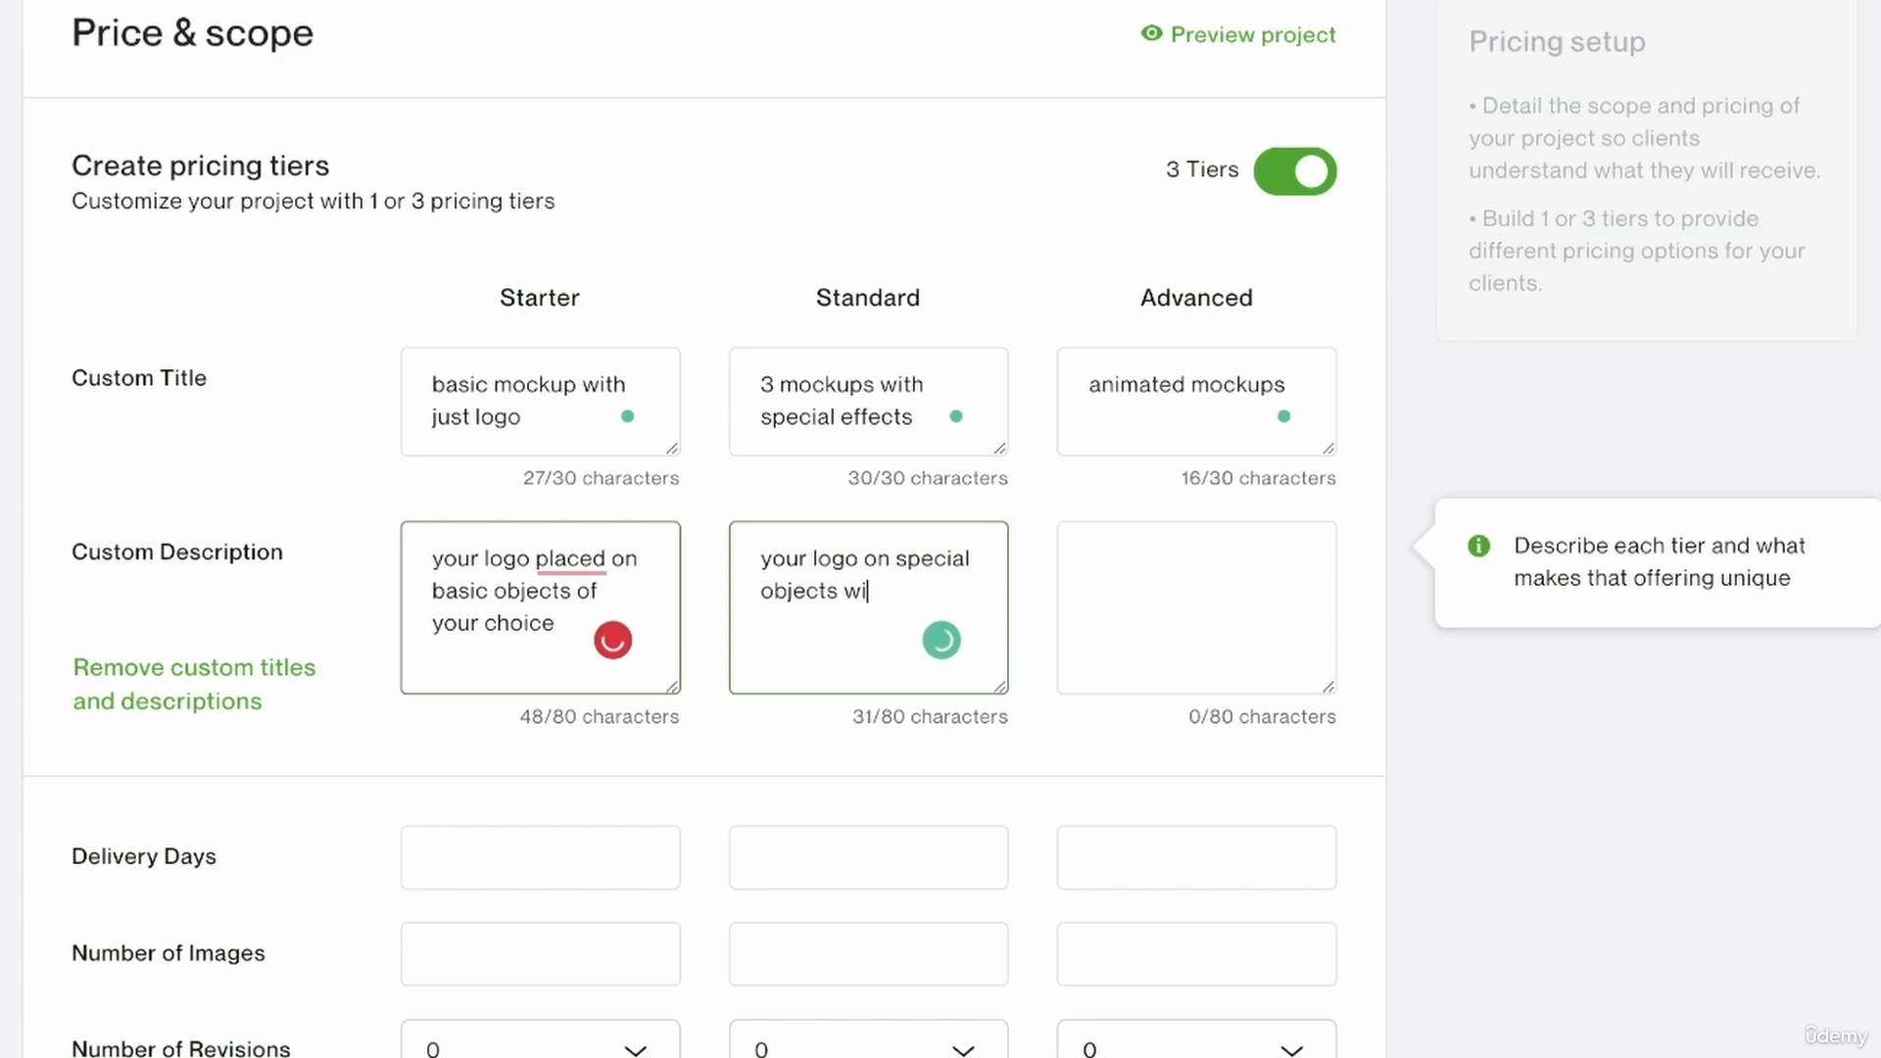
{"action": "type", "text": "th additional"}
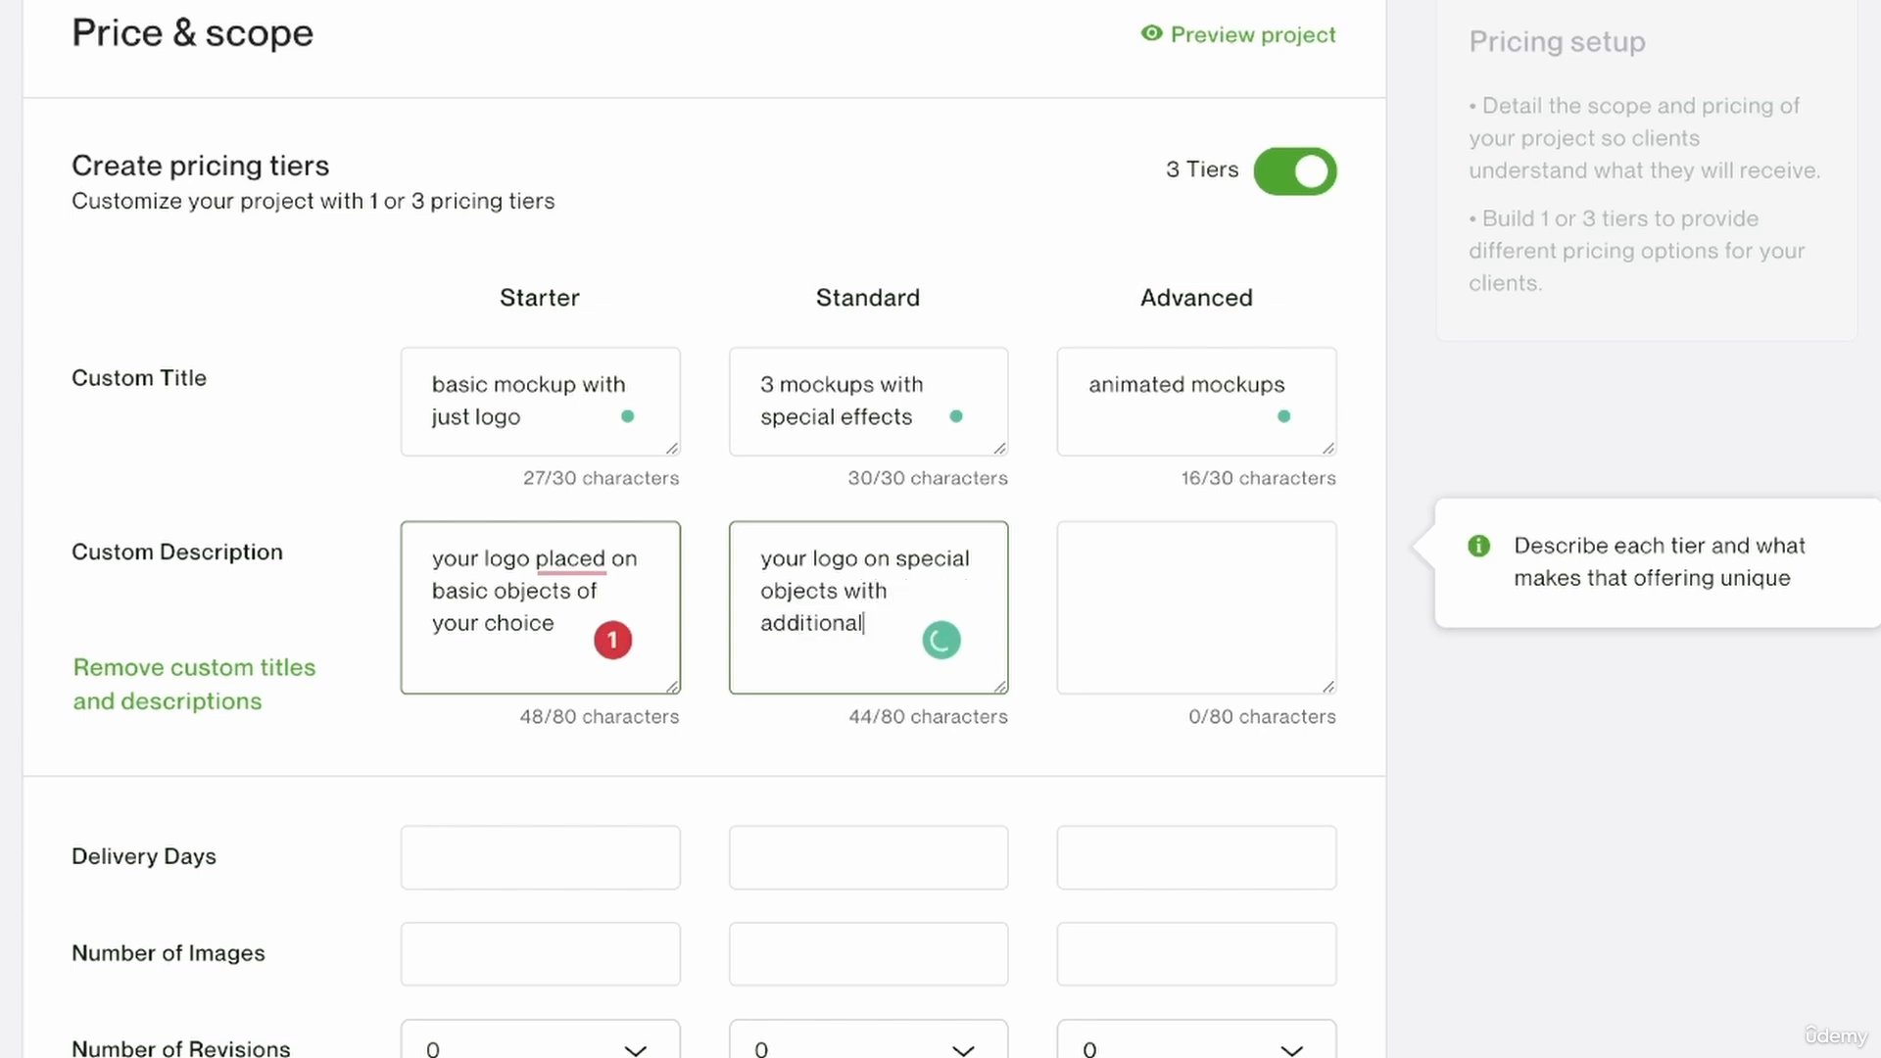
{"action": "type", "text": " effects"}
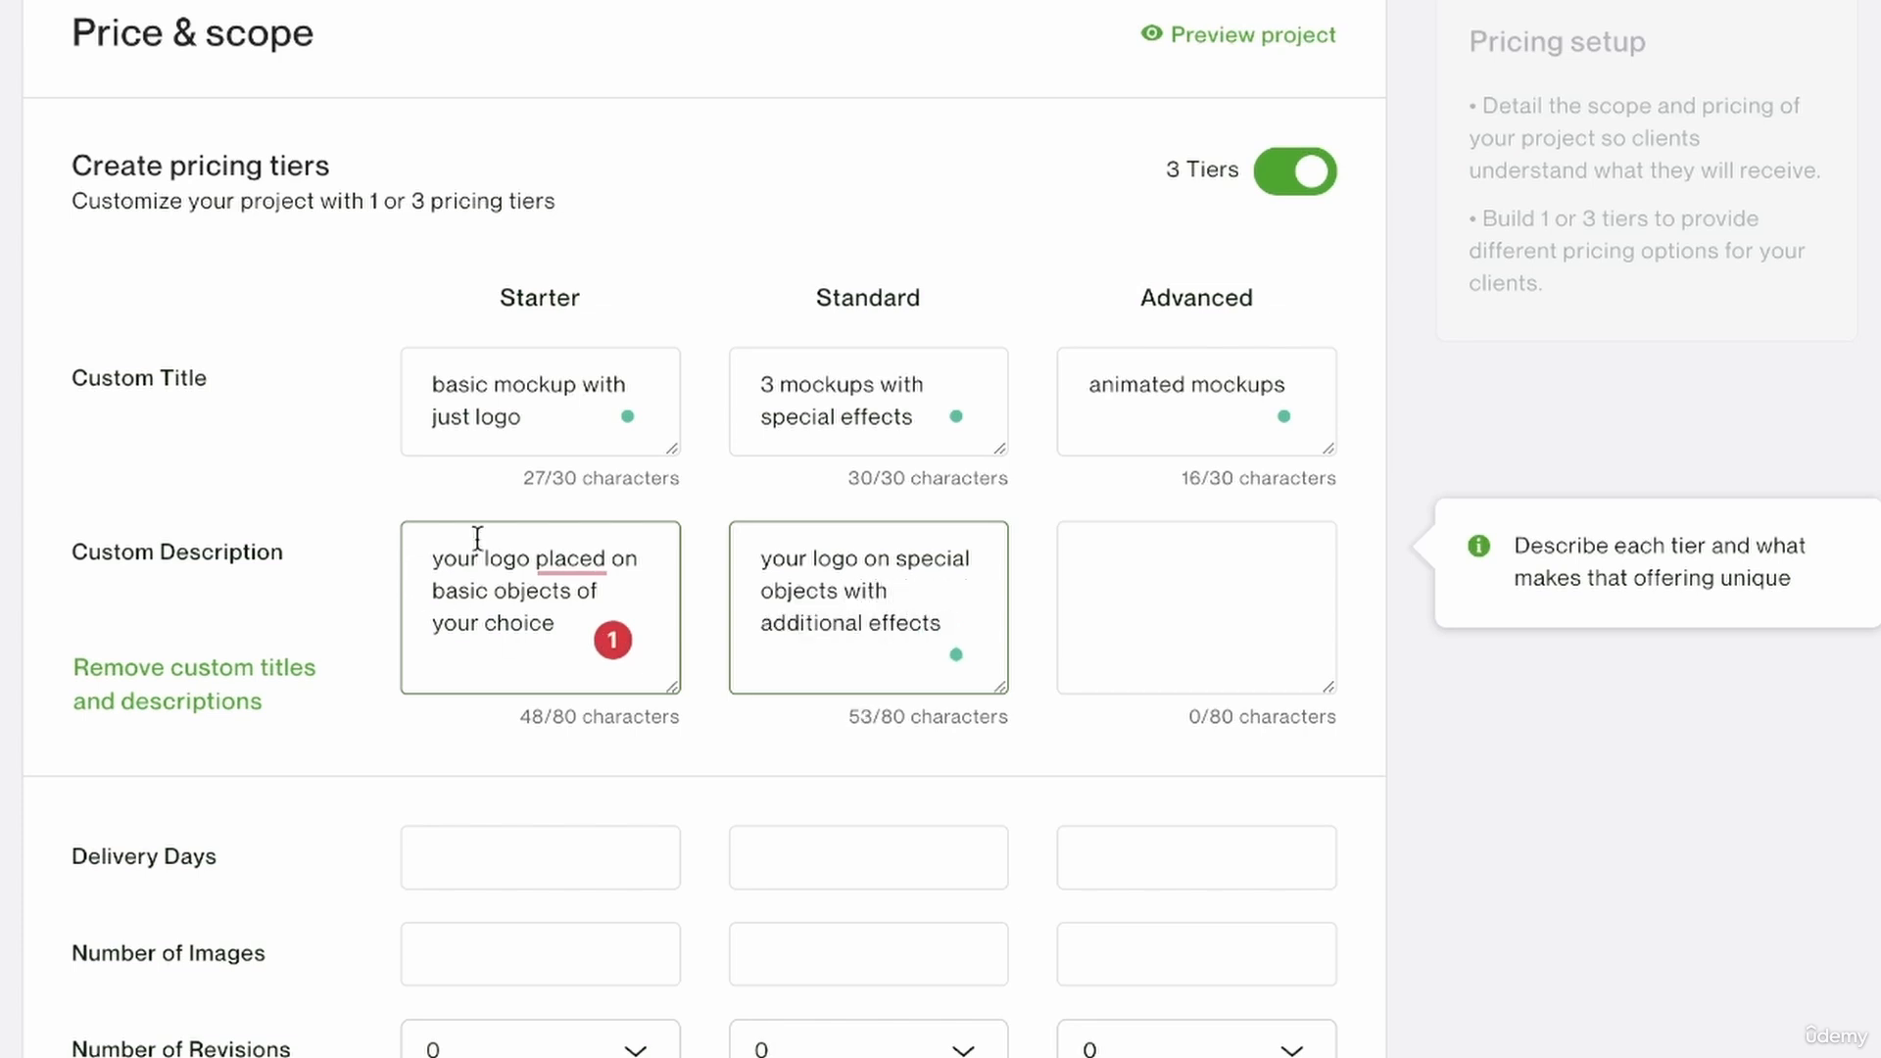
Add the missing verb "is" before "placed" in the Starter tier's description.
{"action": "right_click", "coordinate": [579, 560]}
{"action": "left_click", "coordinate": [553, 556]}
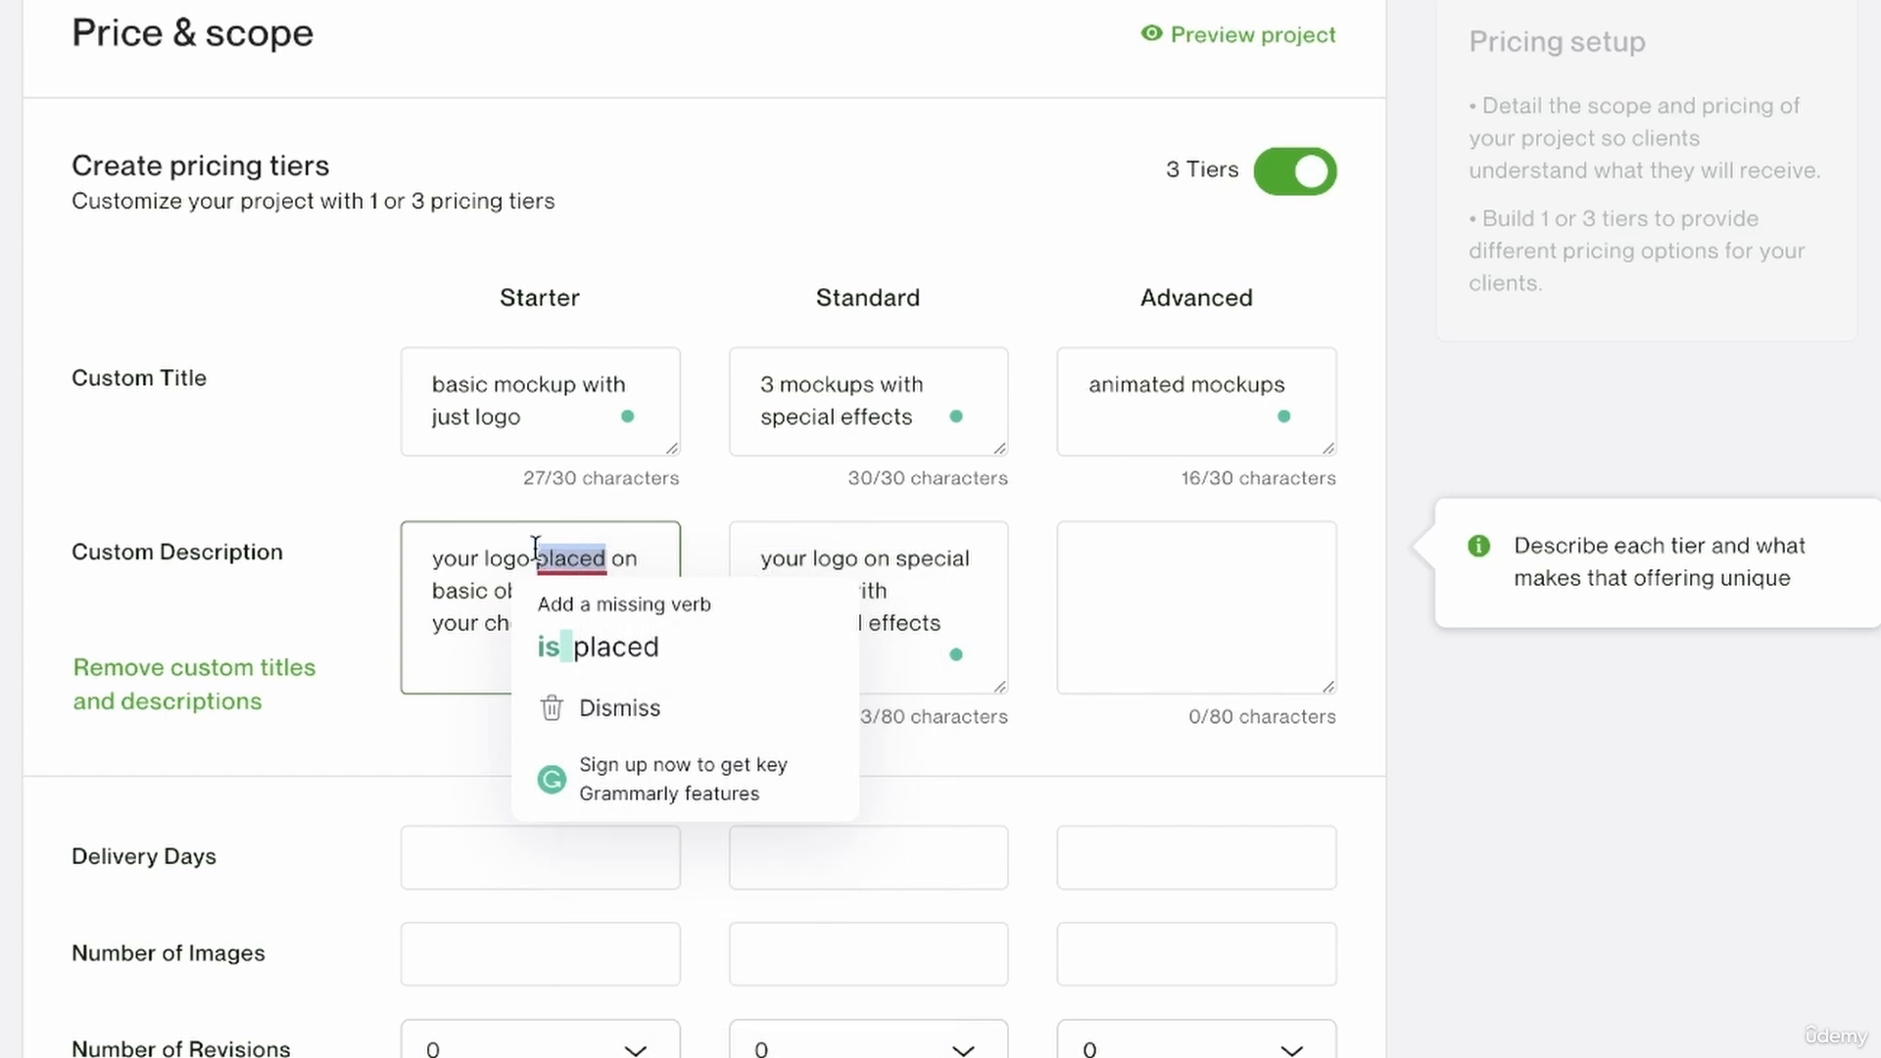
{"action": "left_click", "coordinate": [536, 555]}
{"action": "type", "text": "is"}
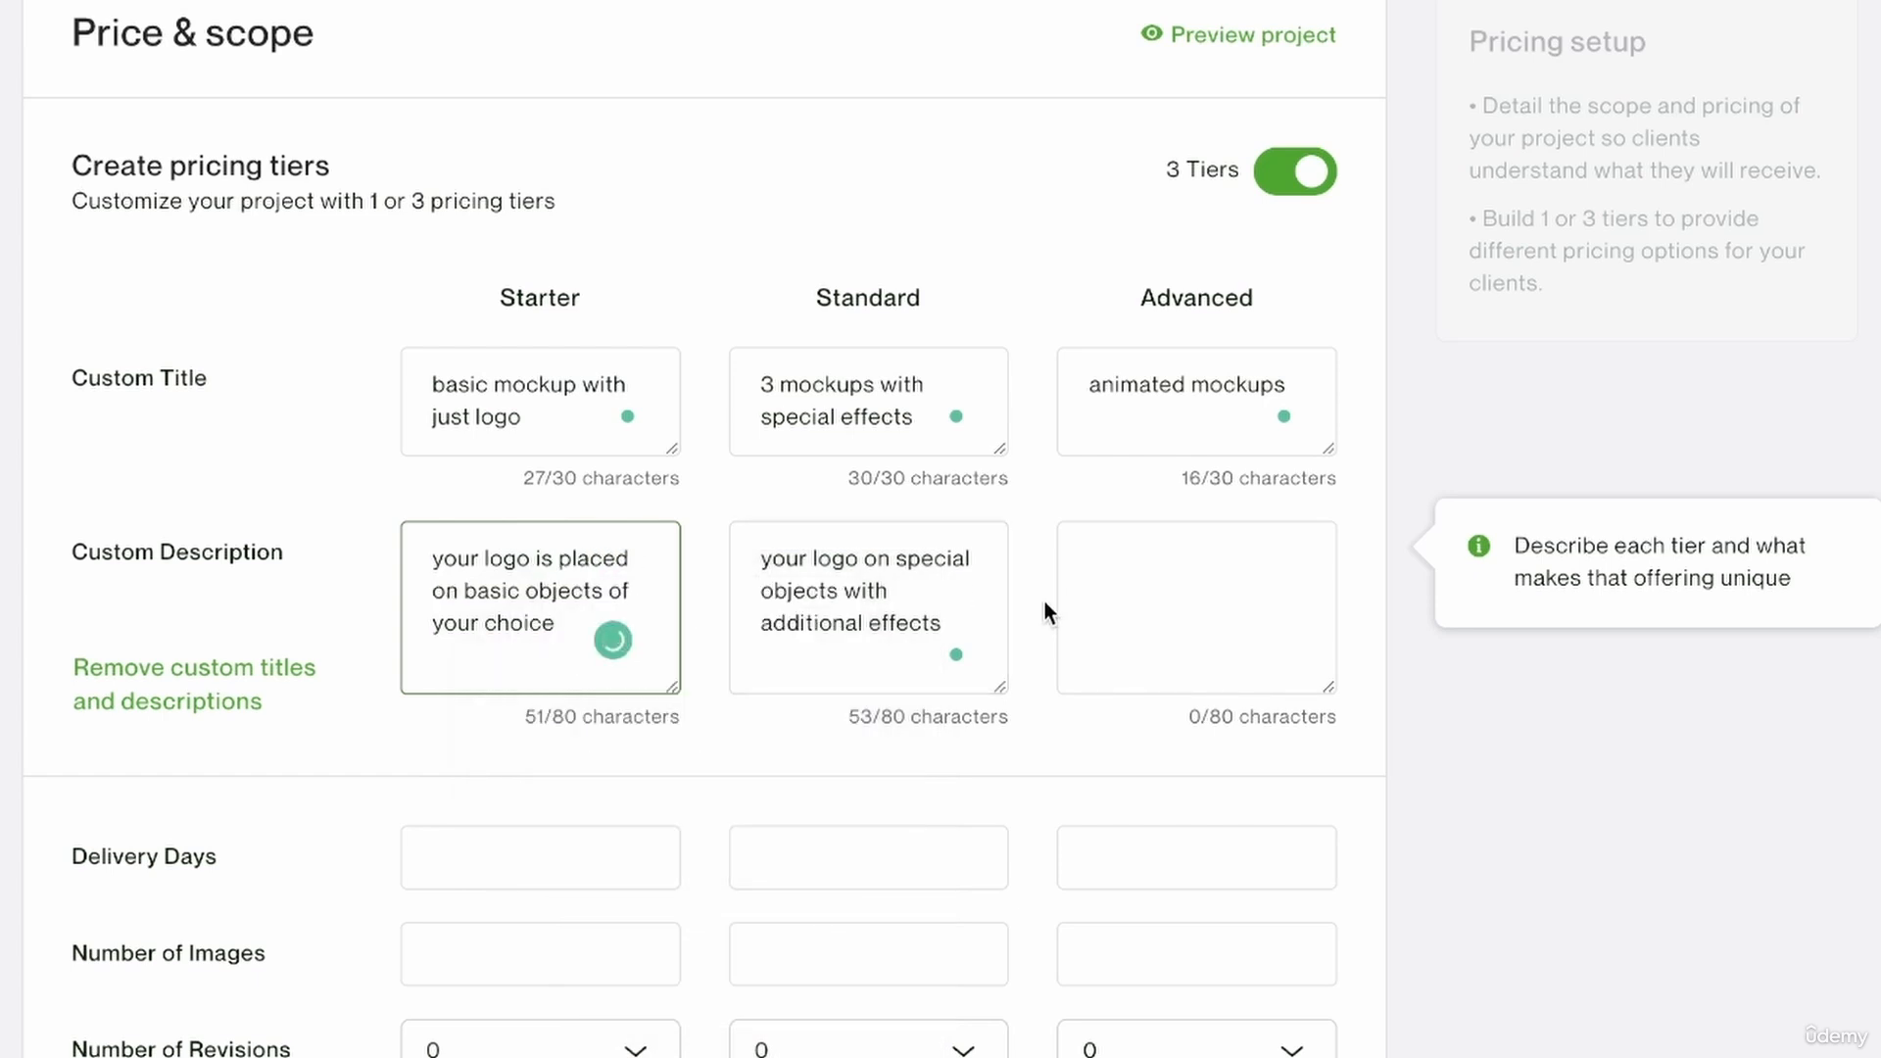
Describe the Advanced tier as "the mockups are animated for a cooler look".
{"action": "left_click", "coordinate": [923, 584]}
{"action": "left_click", "coordinate": [1243, 638]}
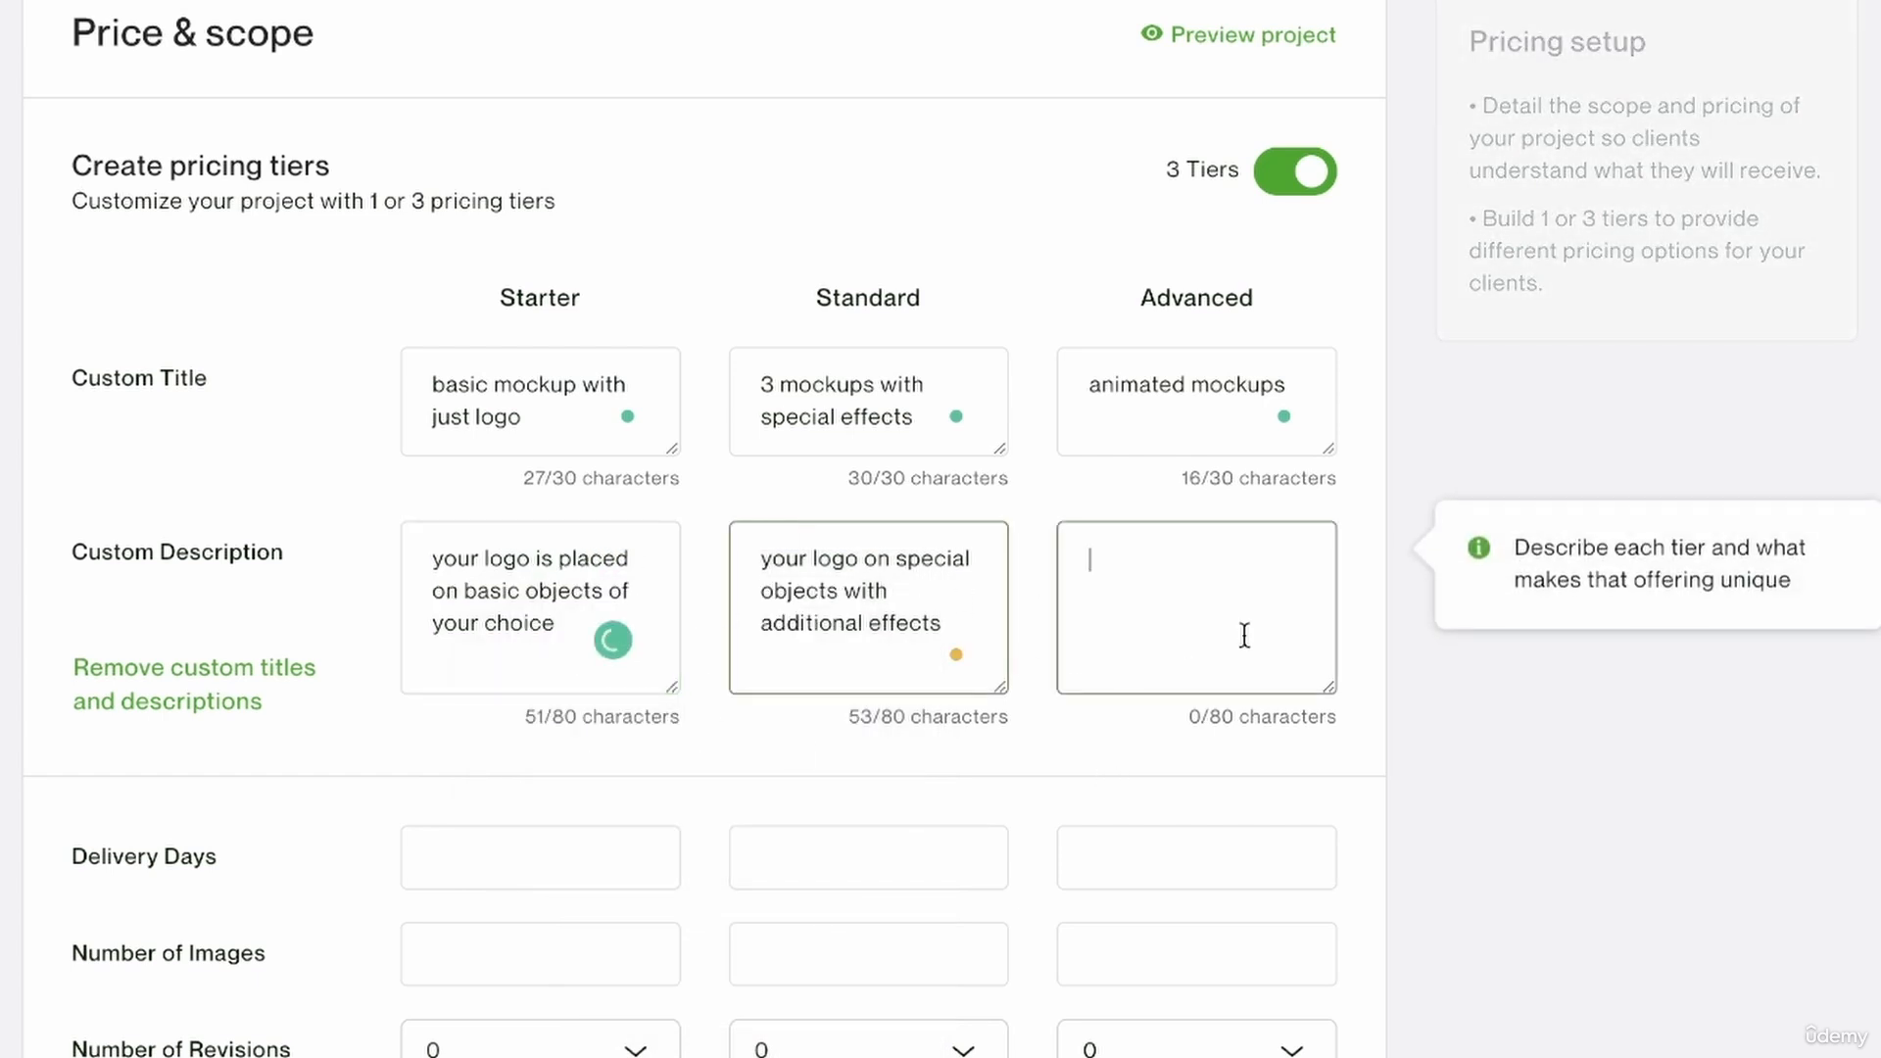
{"action": "type", "text": "the mo"}
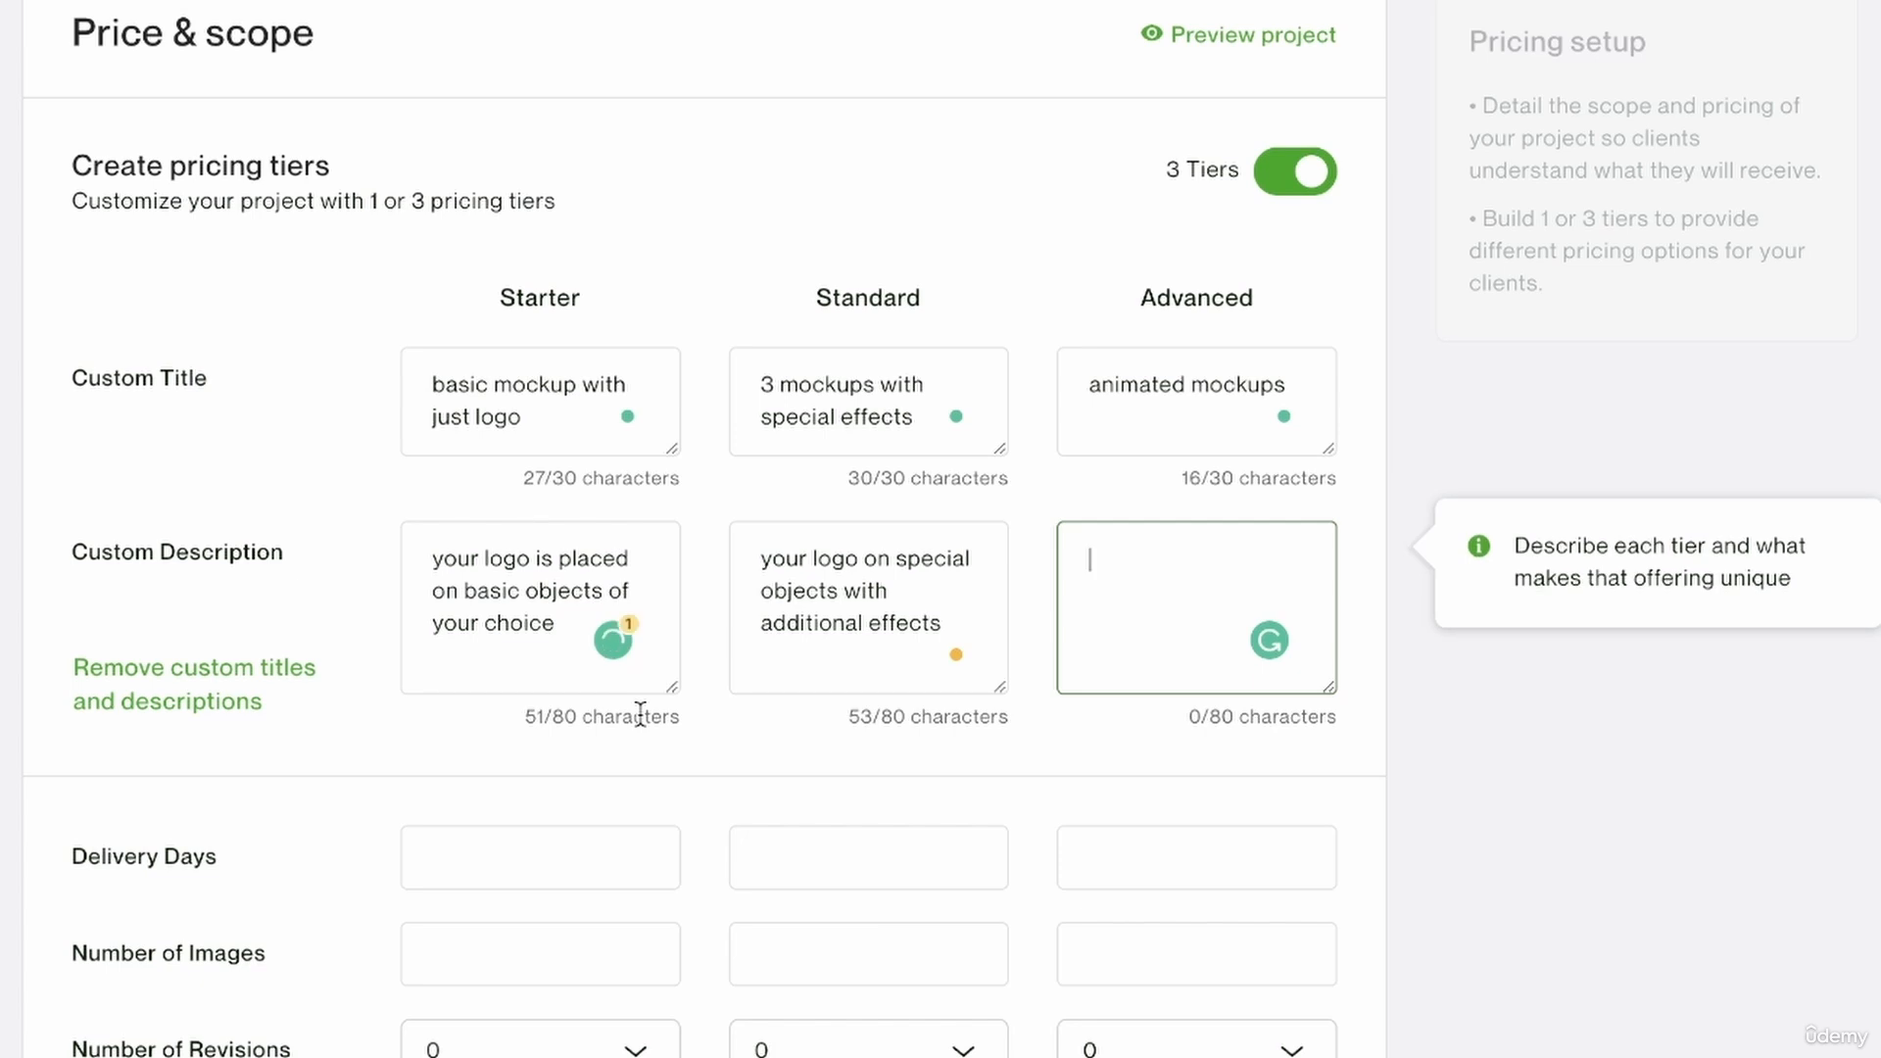
{"action": "type", "text": "ckups"}
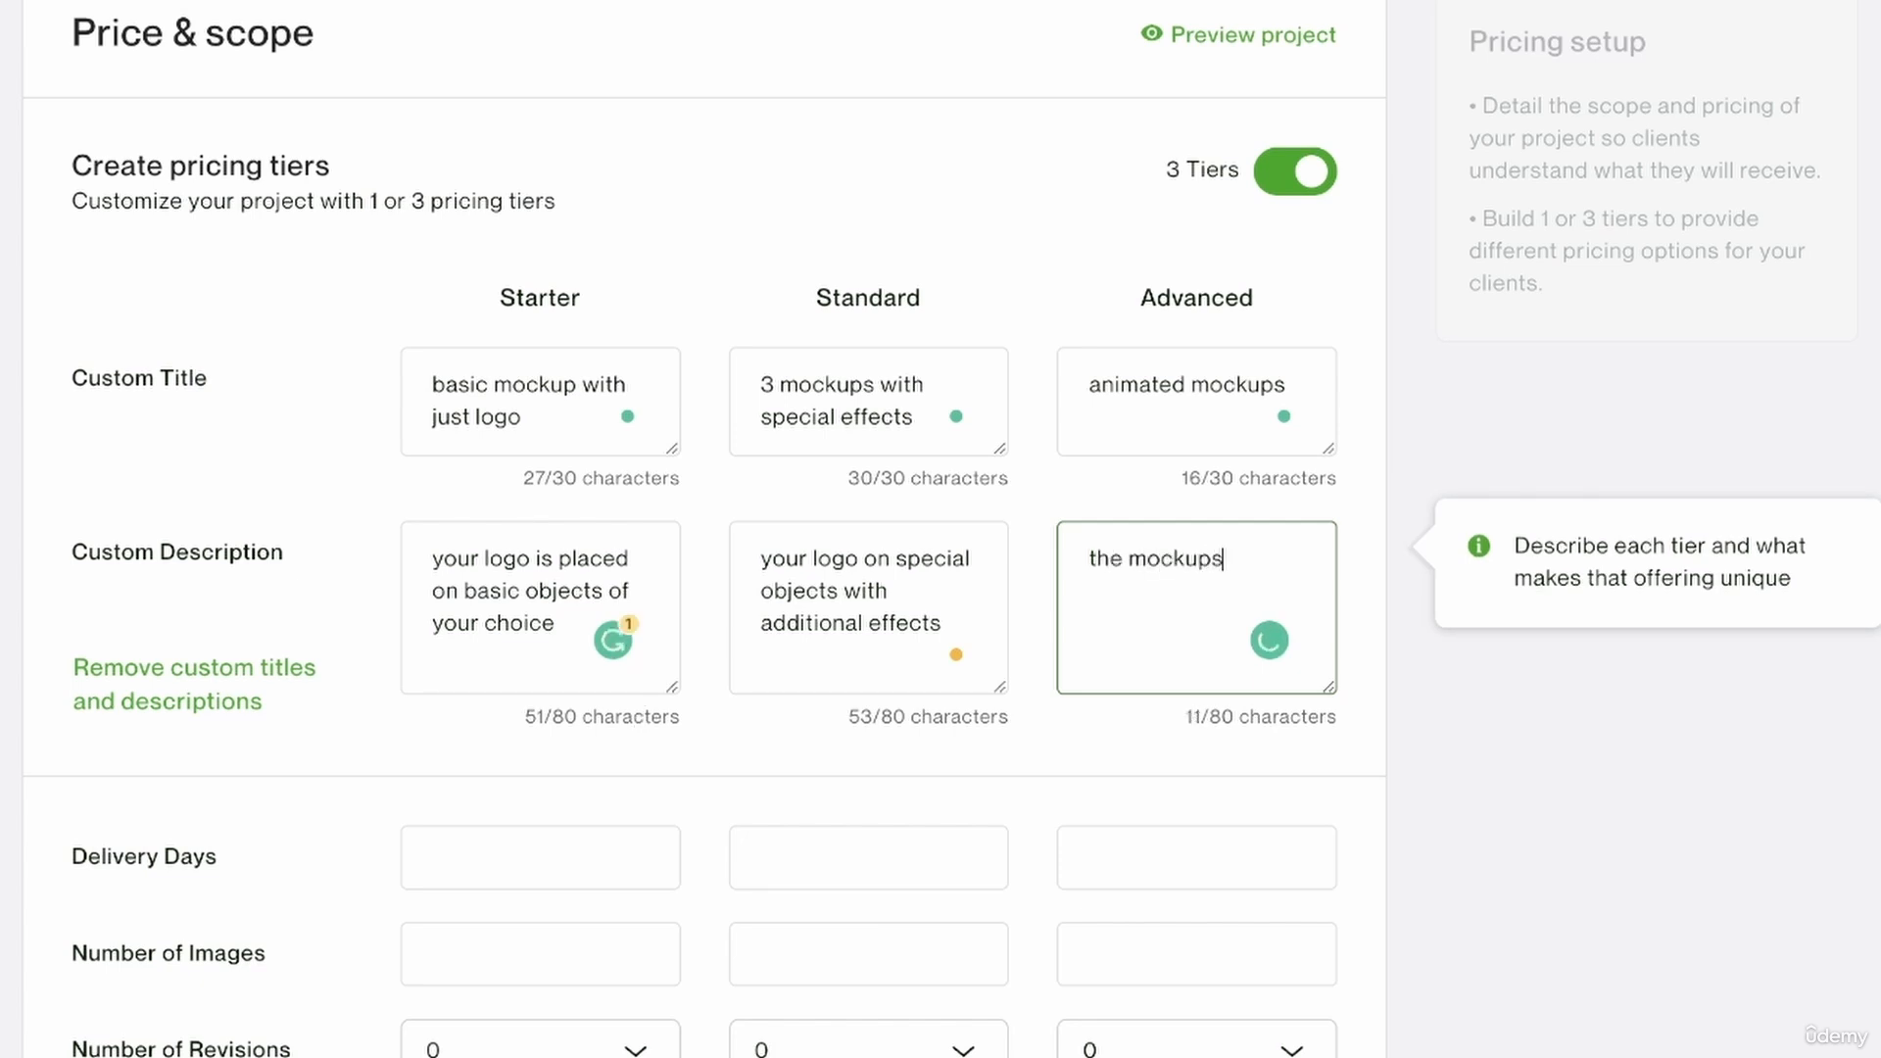
{"action": "type", "text": " are animated "}
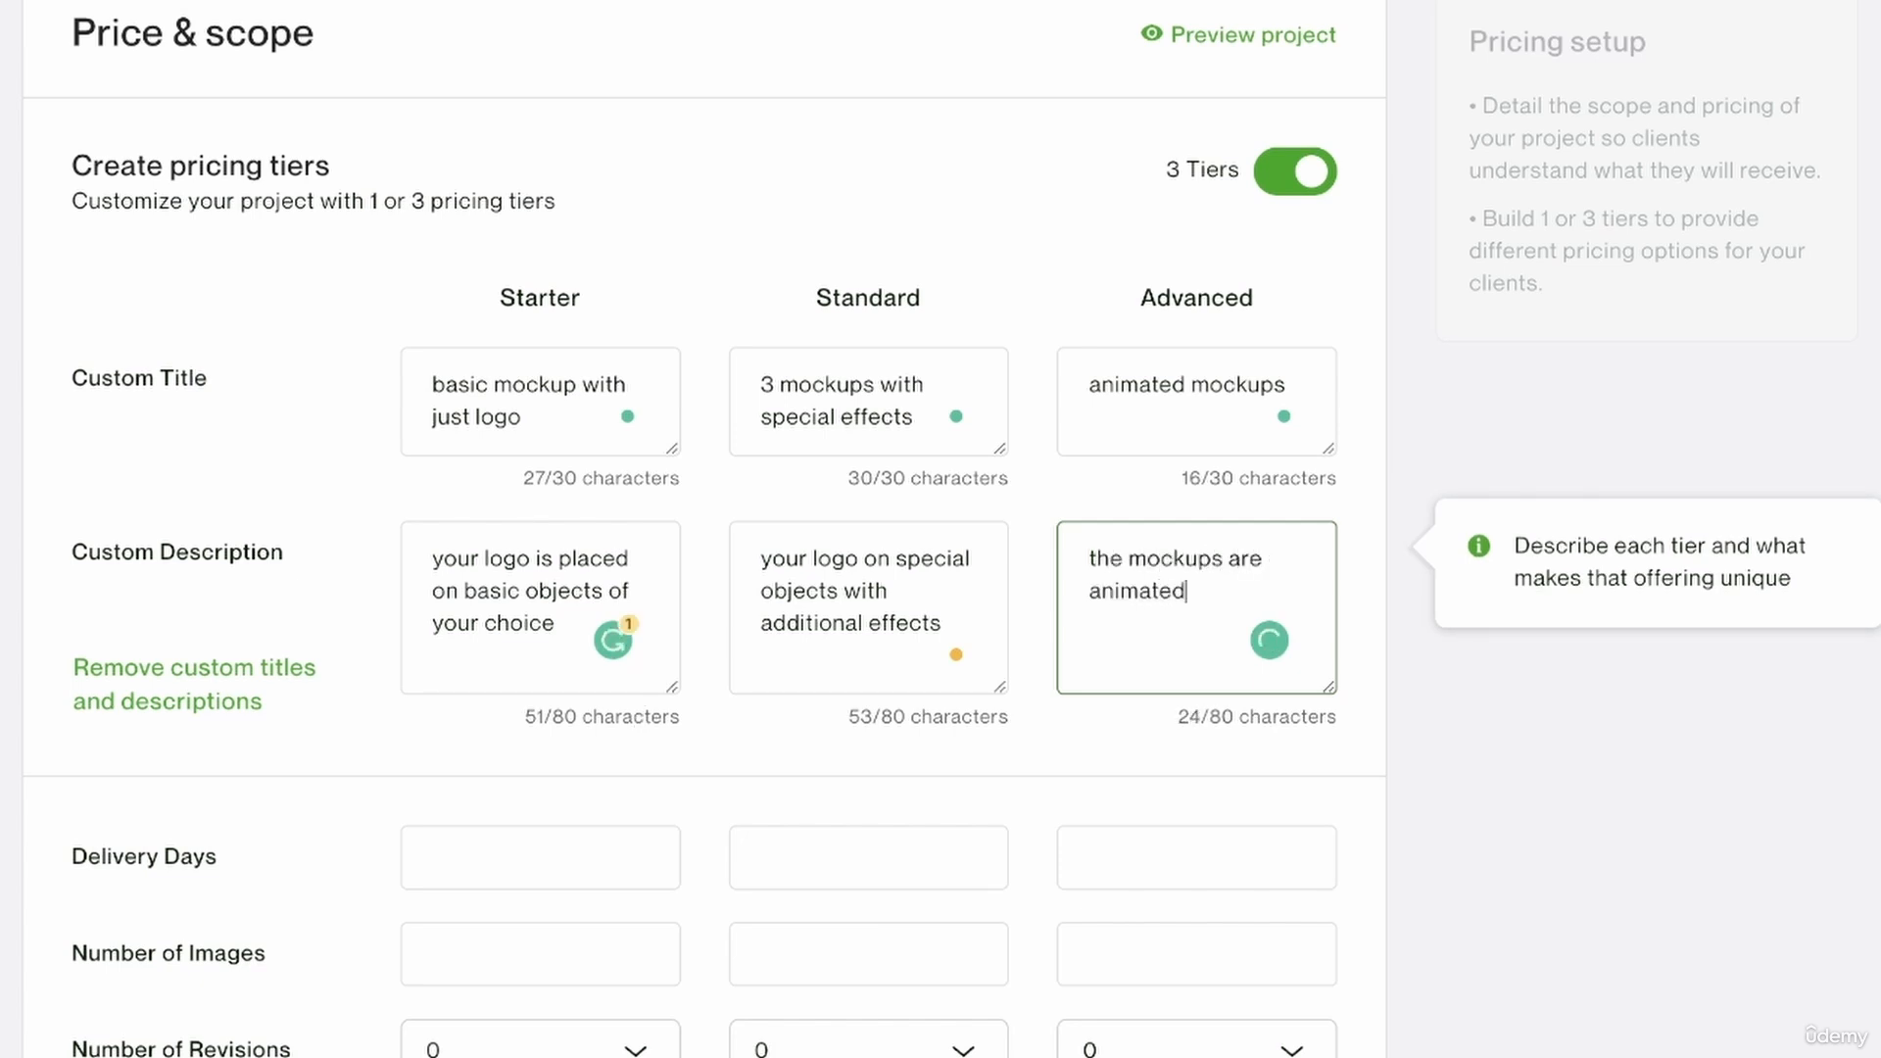
{"action": "type", "text": "for a cooler look"}
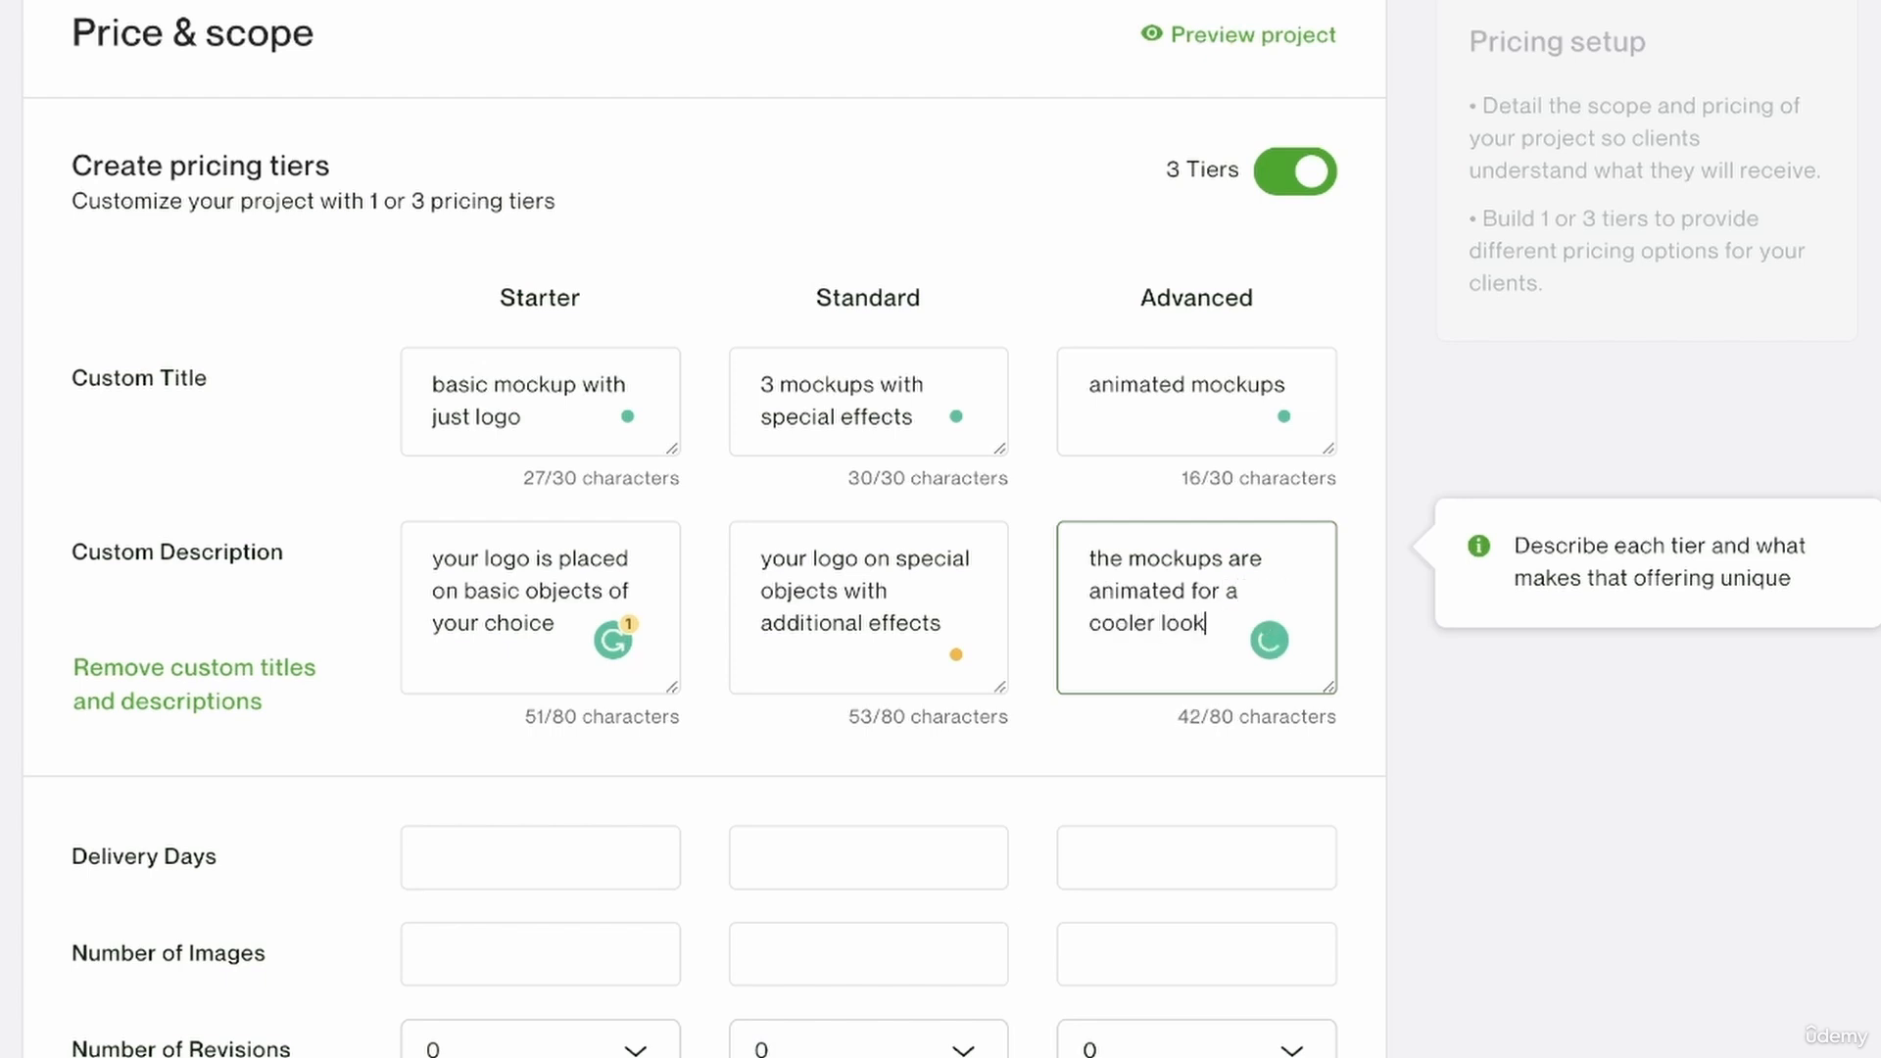
{"action": "left_click", "coordinate": [1148, 745]}
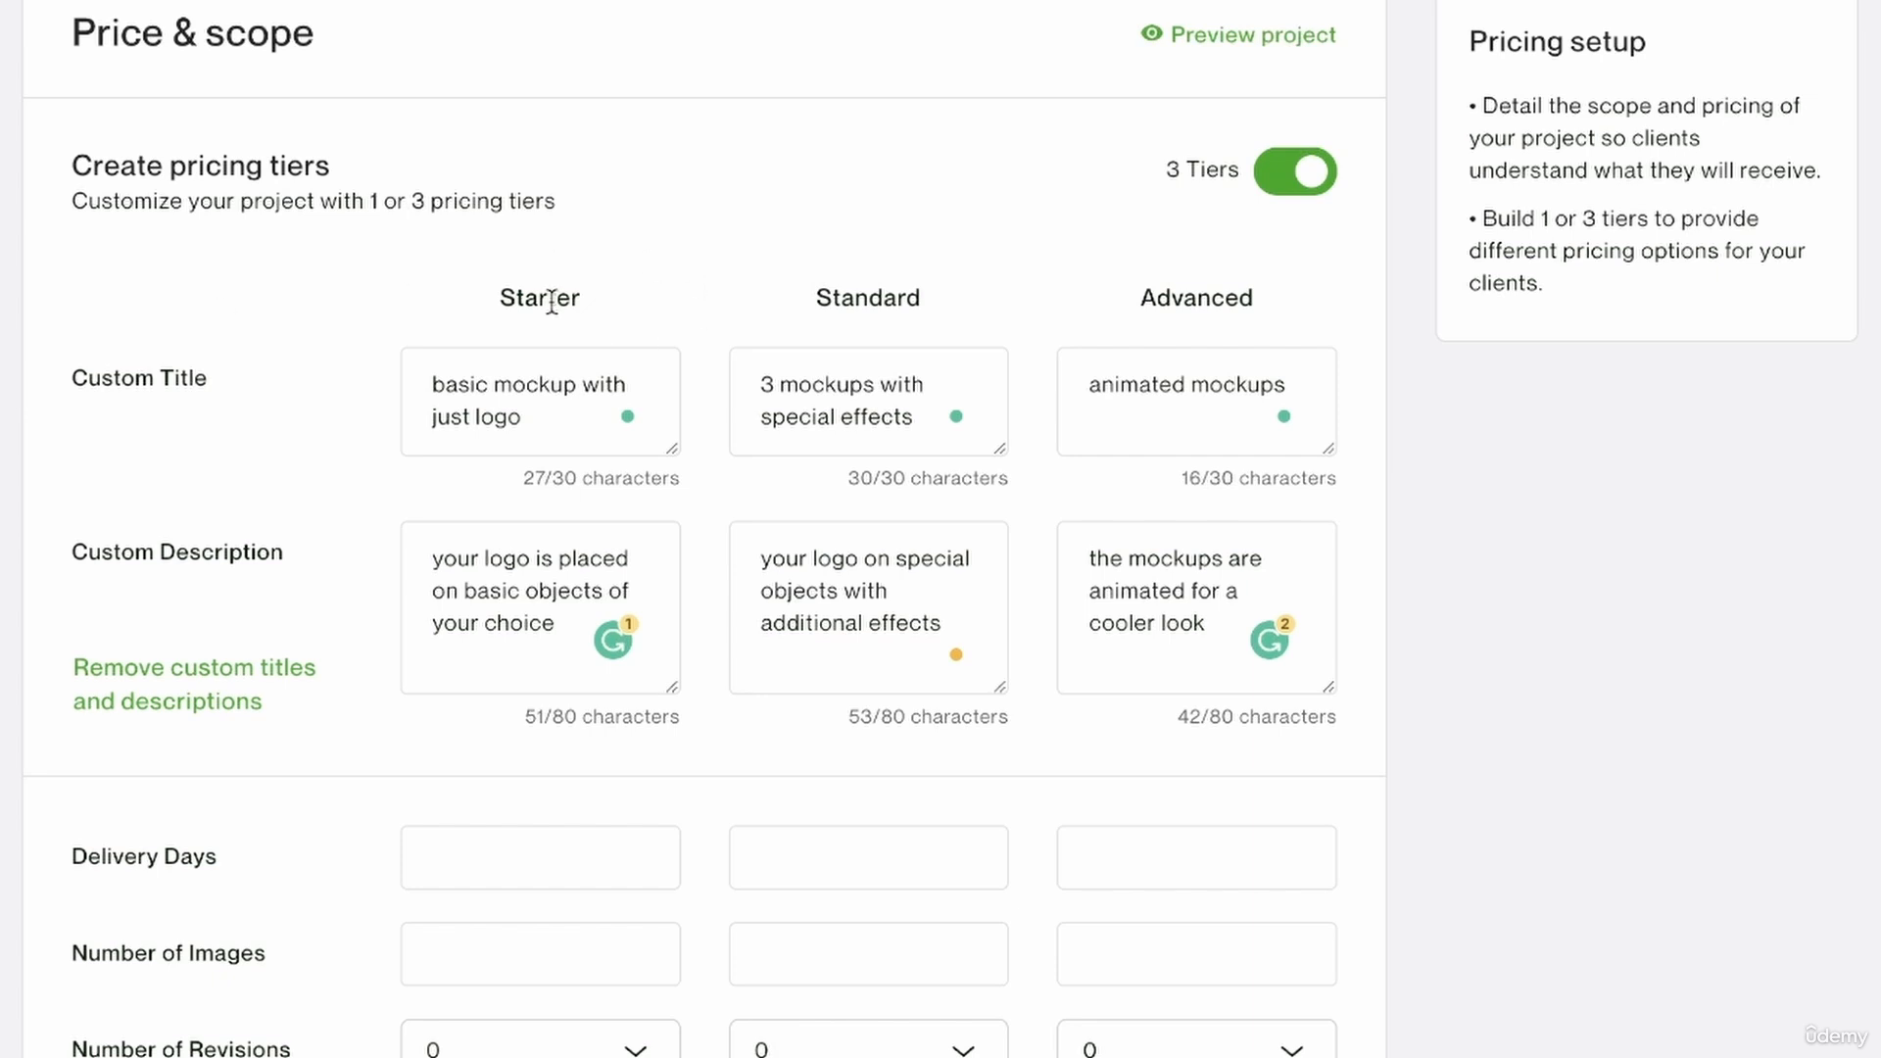
Switch the project to a single pricing tier and back to three tiers.
{"action": "left_click_drag", "start_coordinate": [607, 298], "coordinate": [375, 294]}
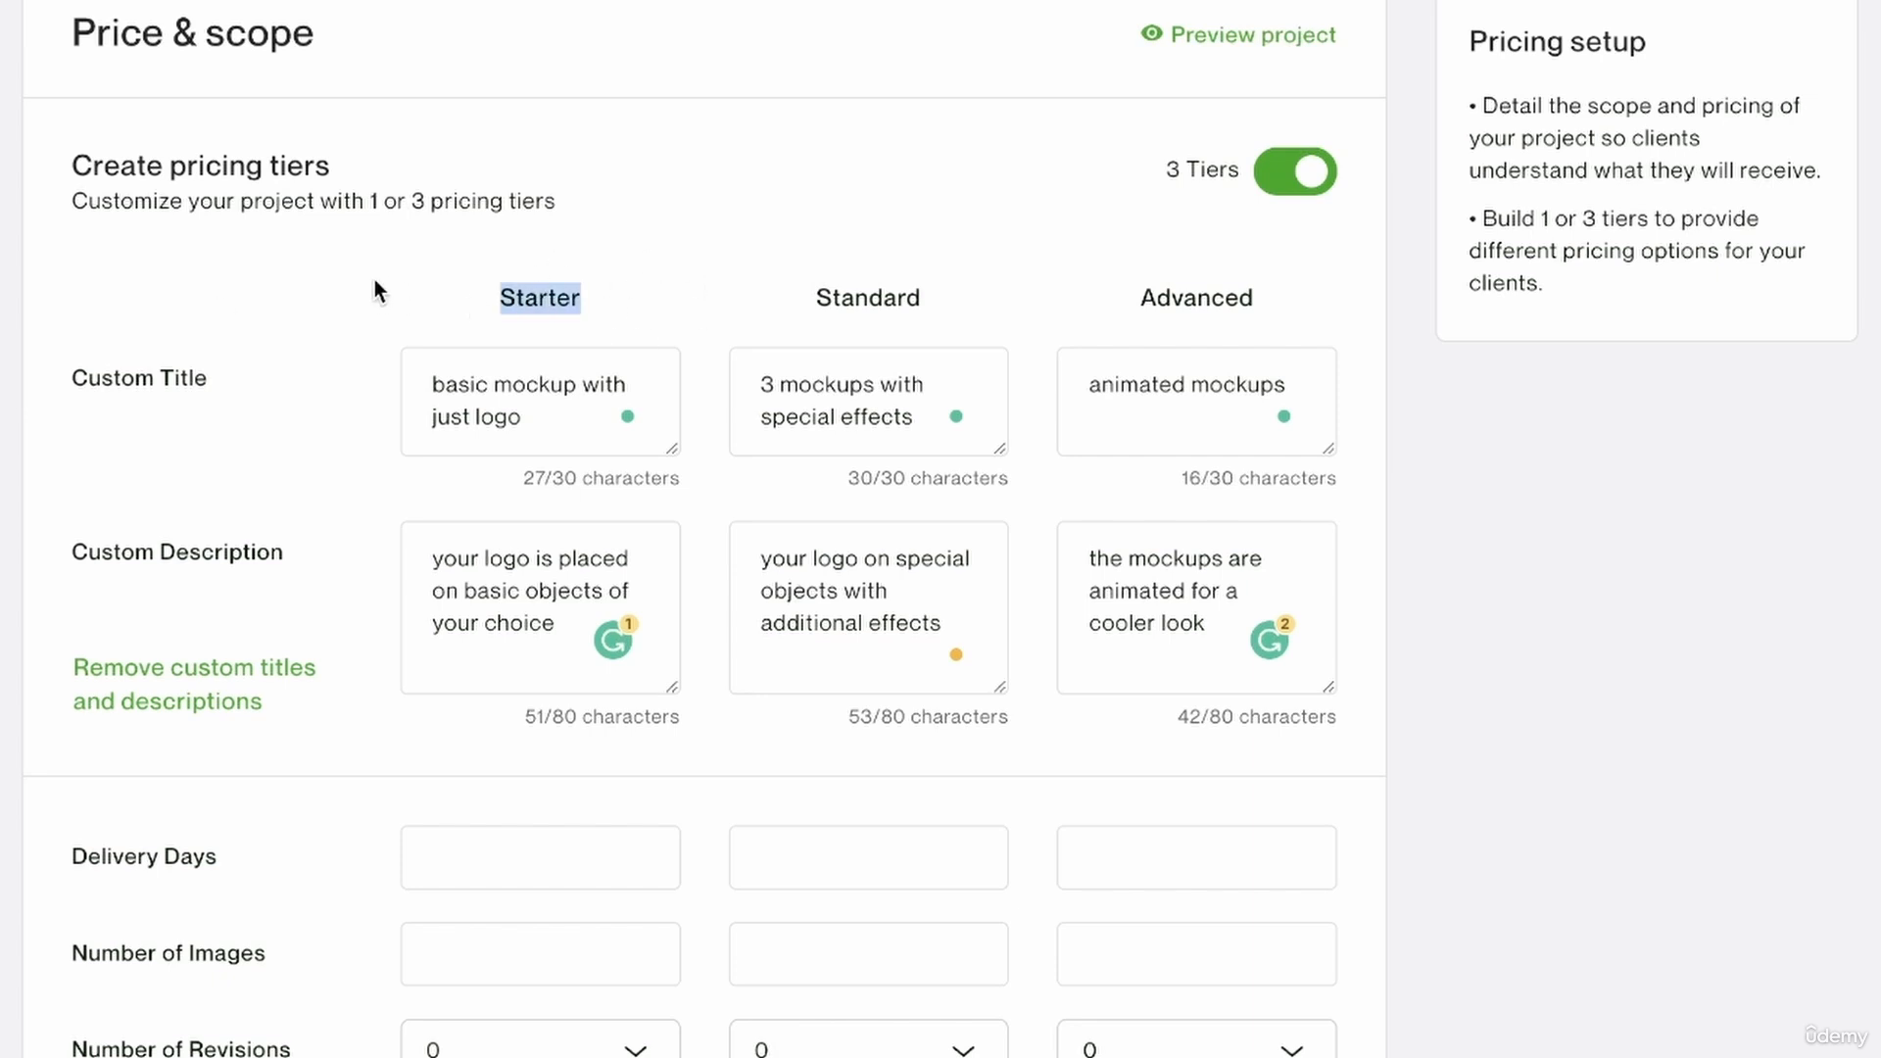
{"action": "left_click", "coordinate": [360, 287]}
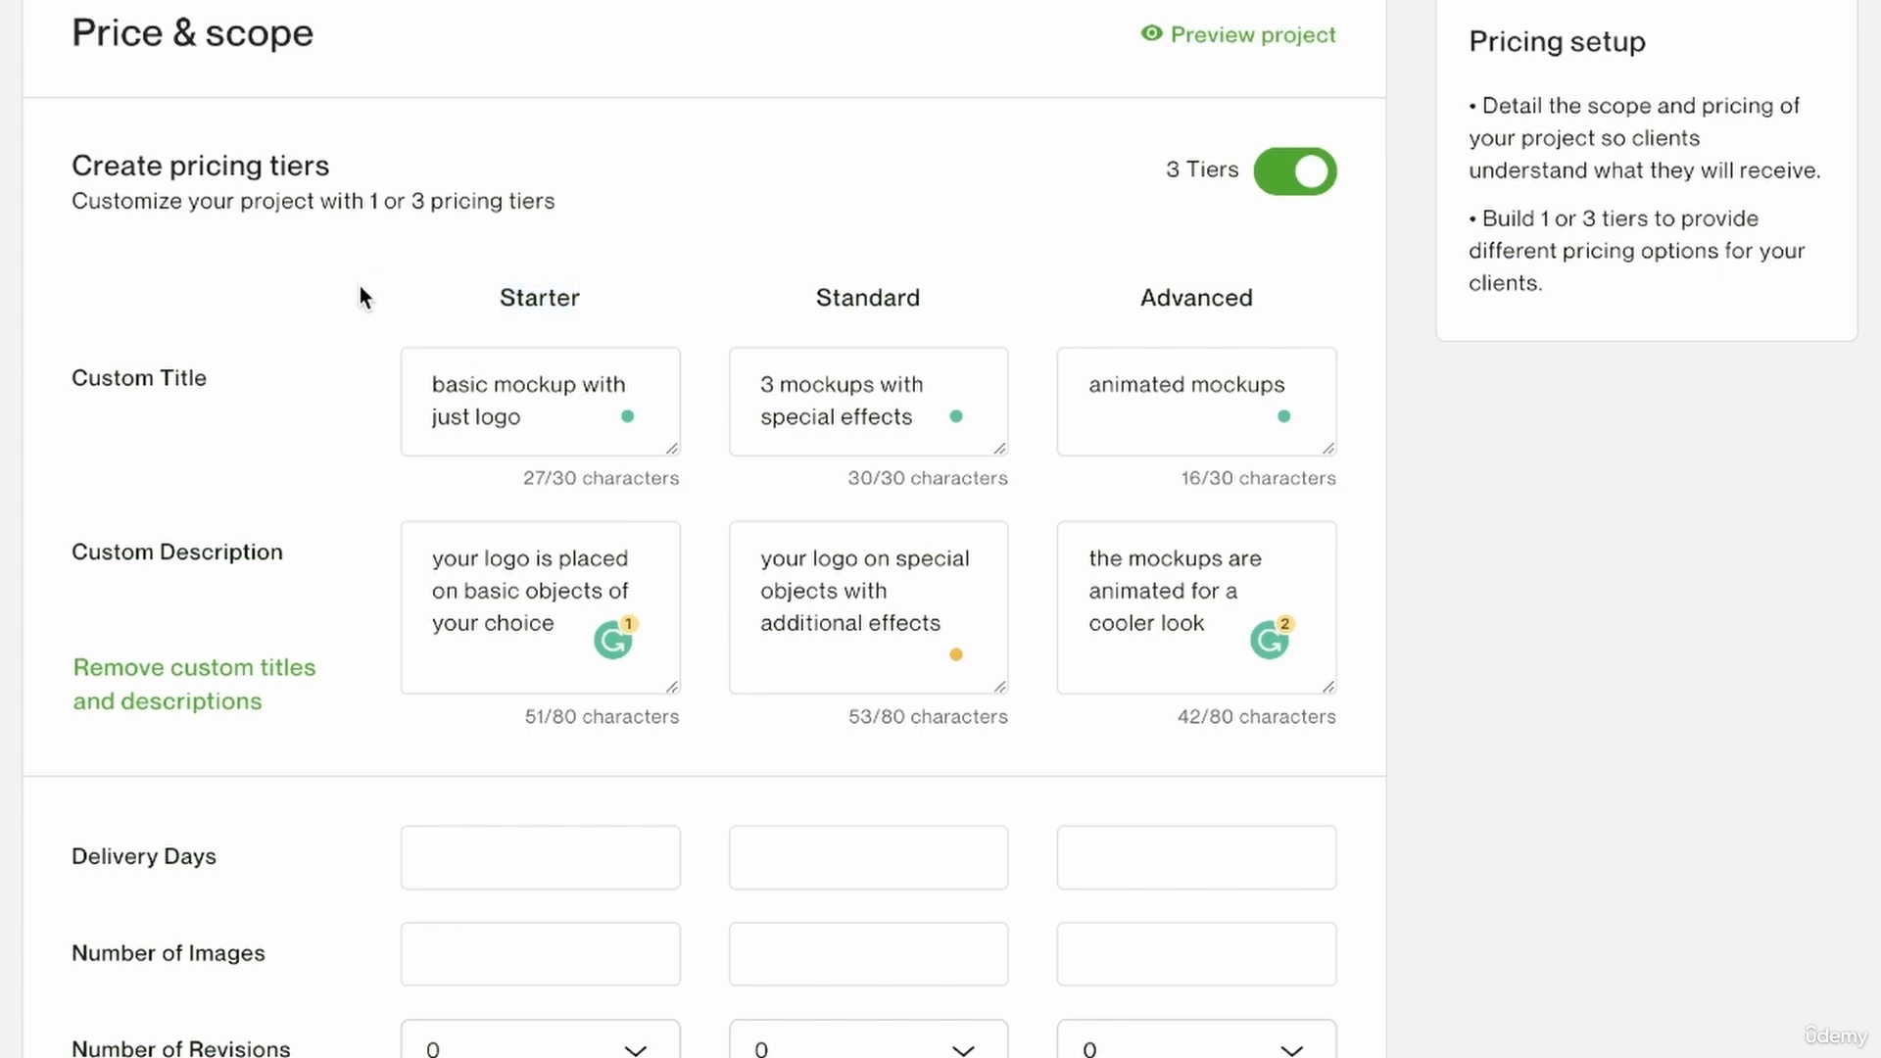
{"action": "left_click", "coordinate": [1298, 179]}
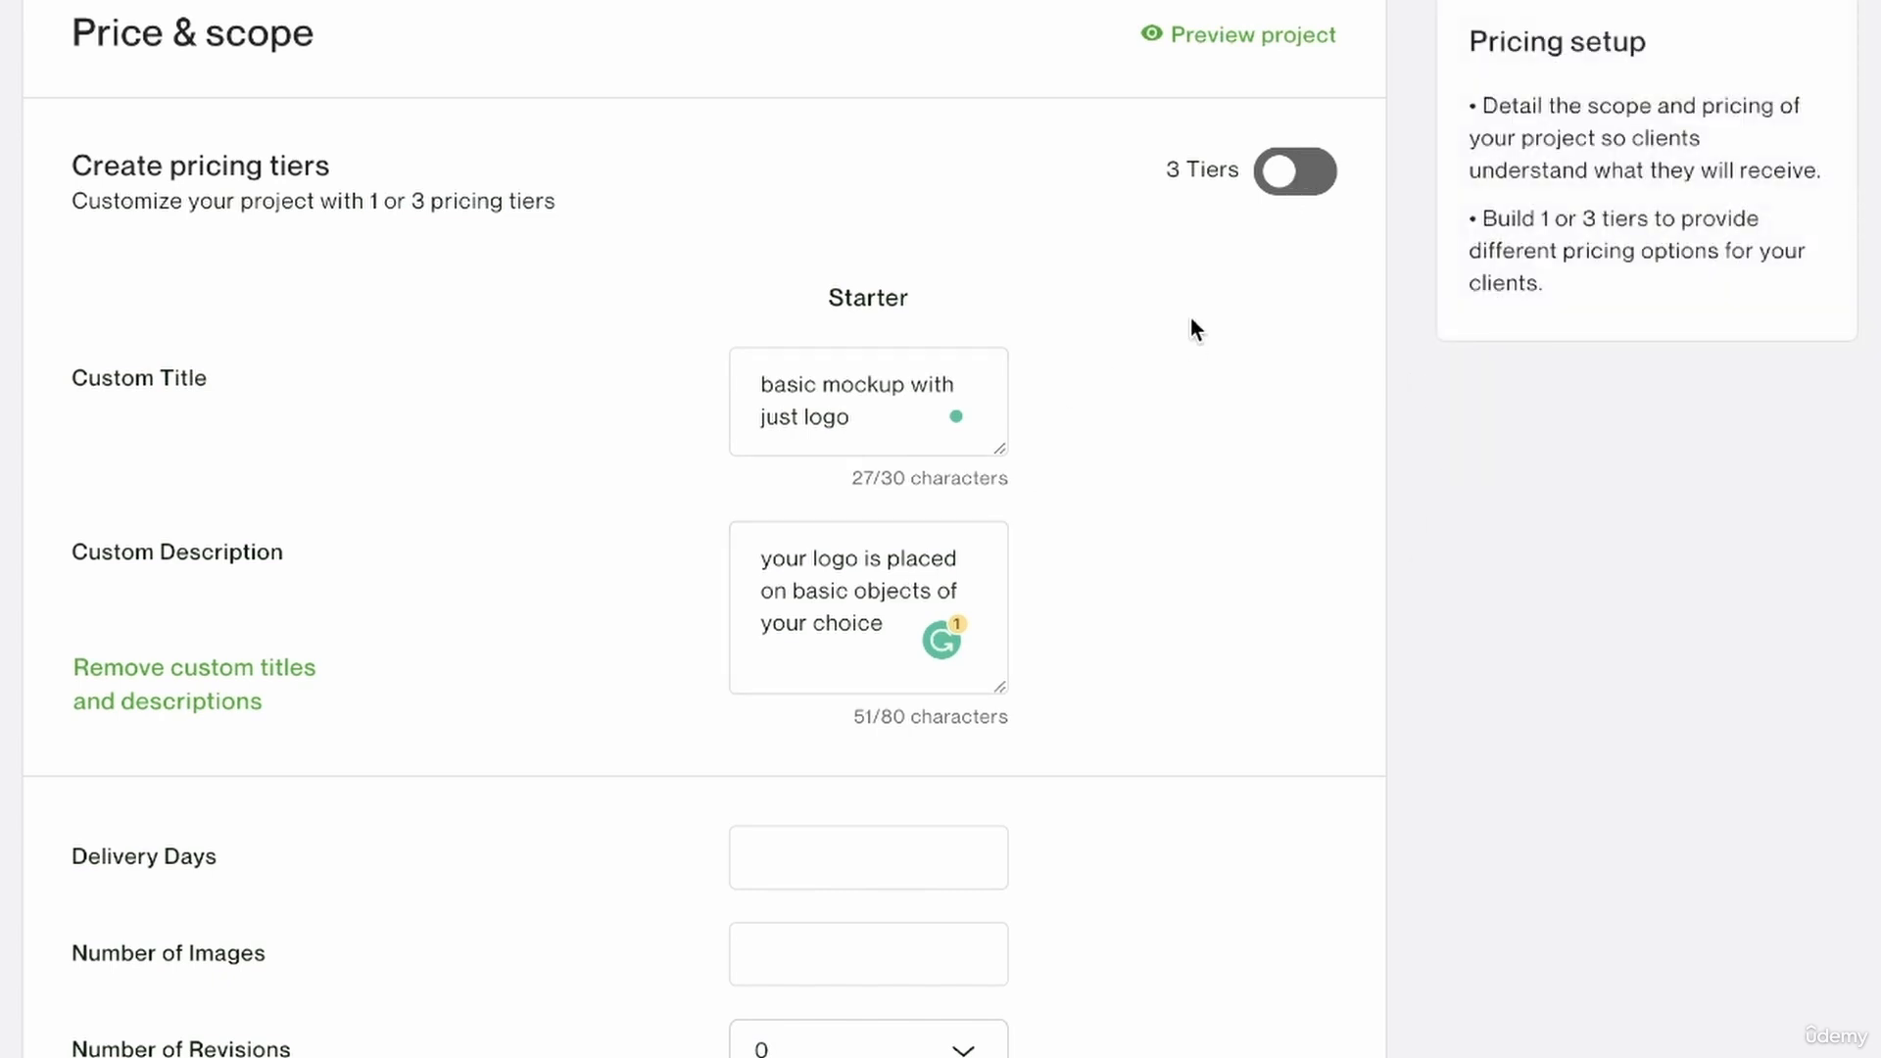
{"action": "left_click", "coordinate": [1284, 192]}
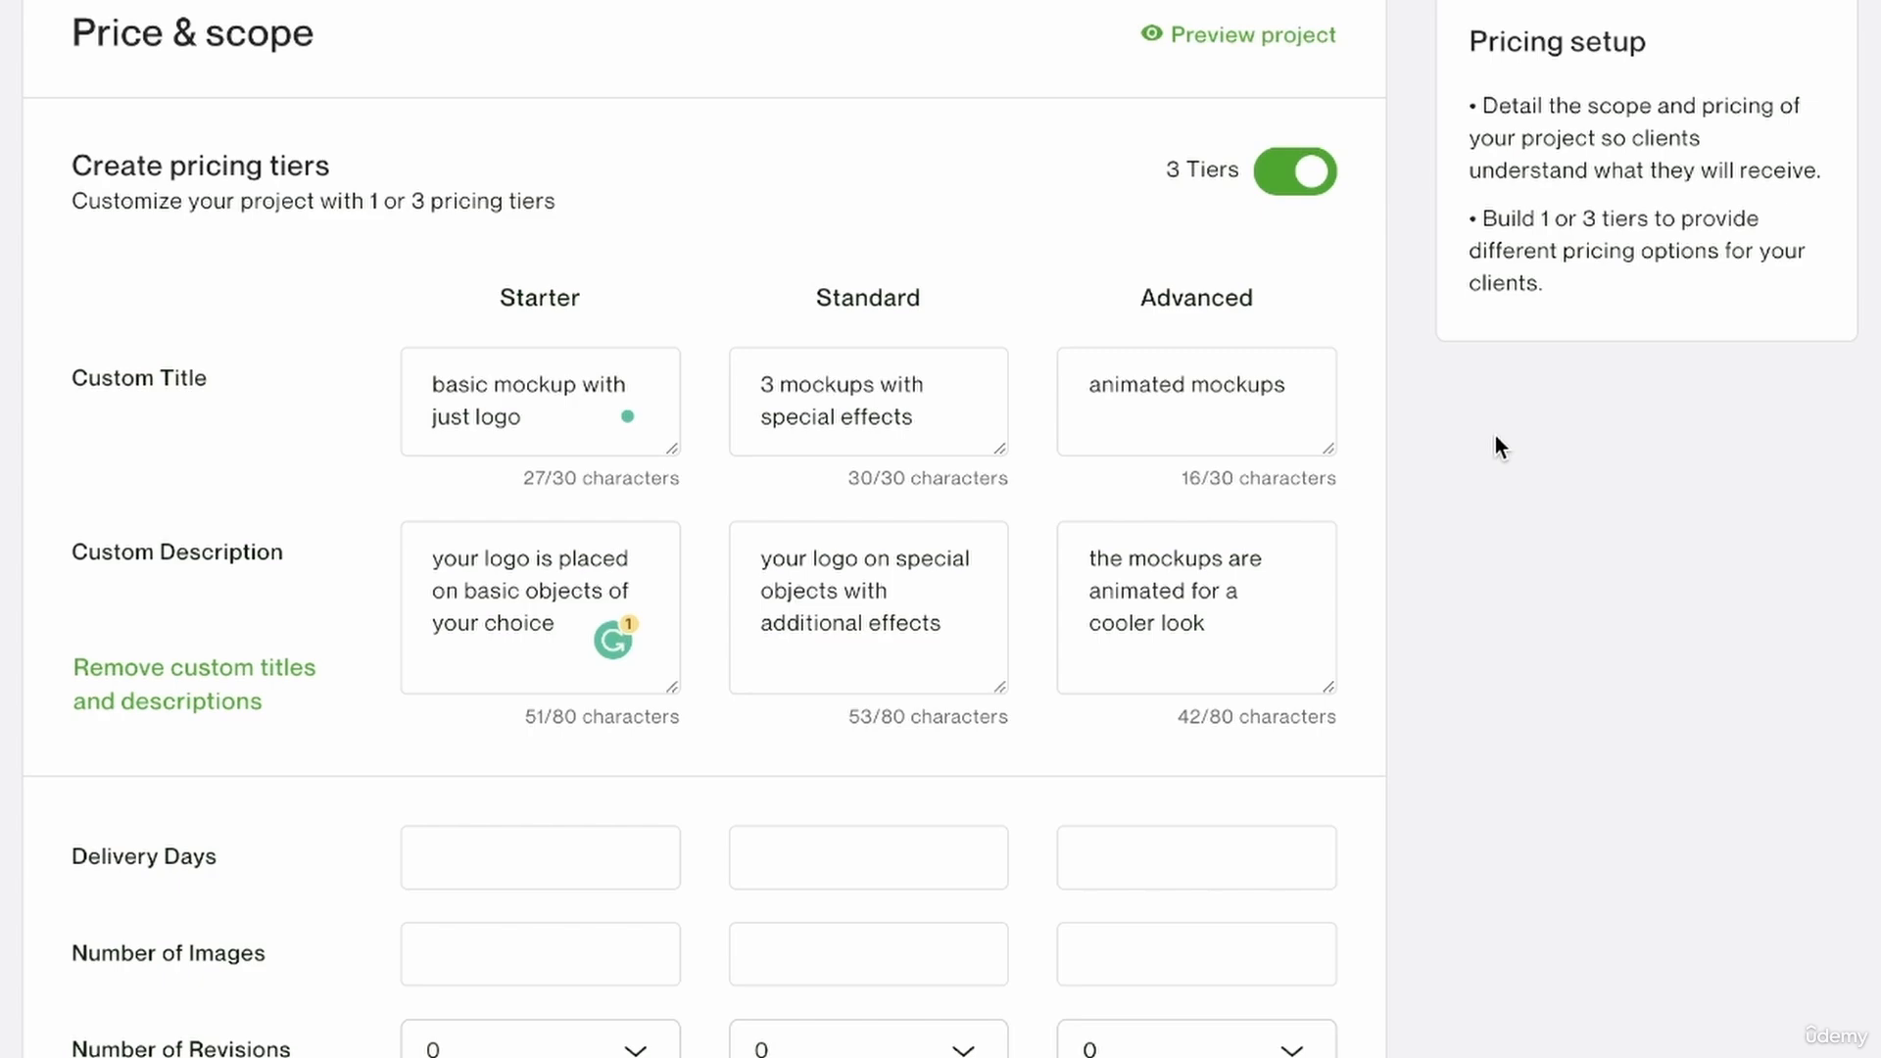
Shorten the Starter tier's title to "mockup with just logo" and the Standard tier's title to "mockups with special effects".
{"action": "left_click", "coordinate": [1183, 588]}
{"action": "scroll", "coordinate": [1184, 585], "scroll_direction": "down", "scroll_amount": 3}
{"action": "left_click", "coordinate": [561, 546]}
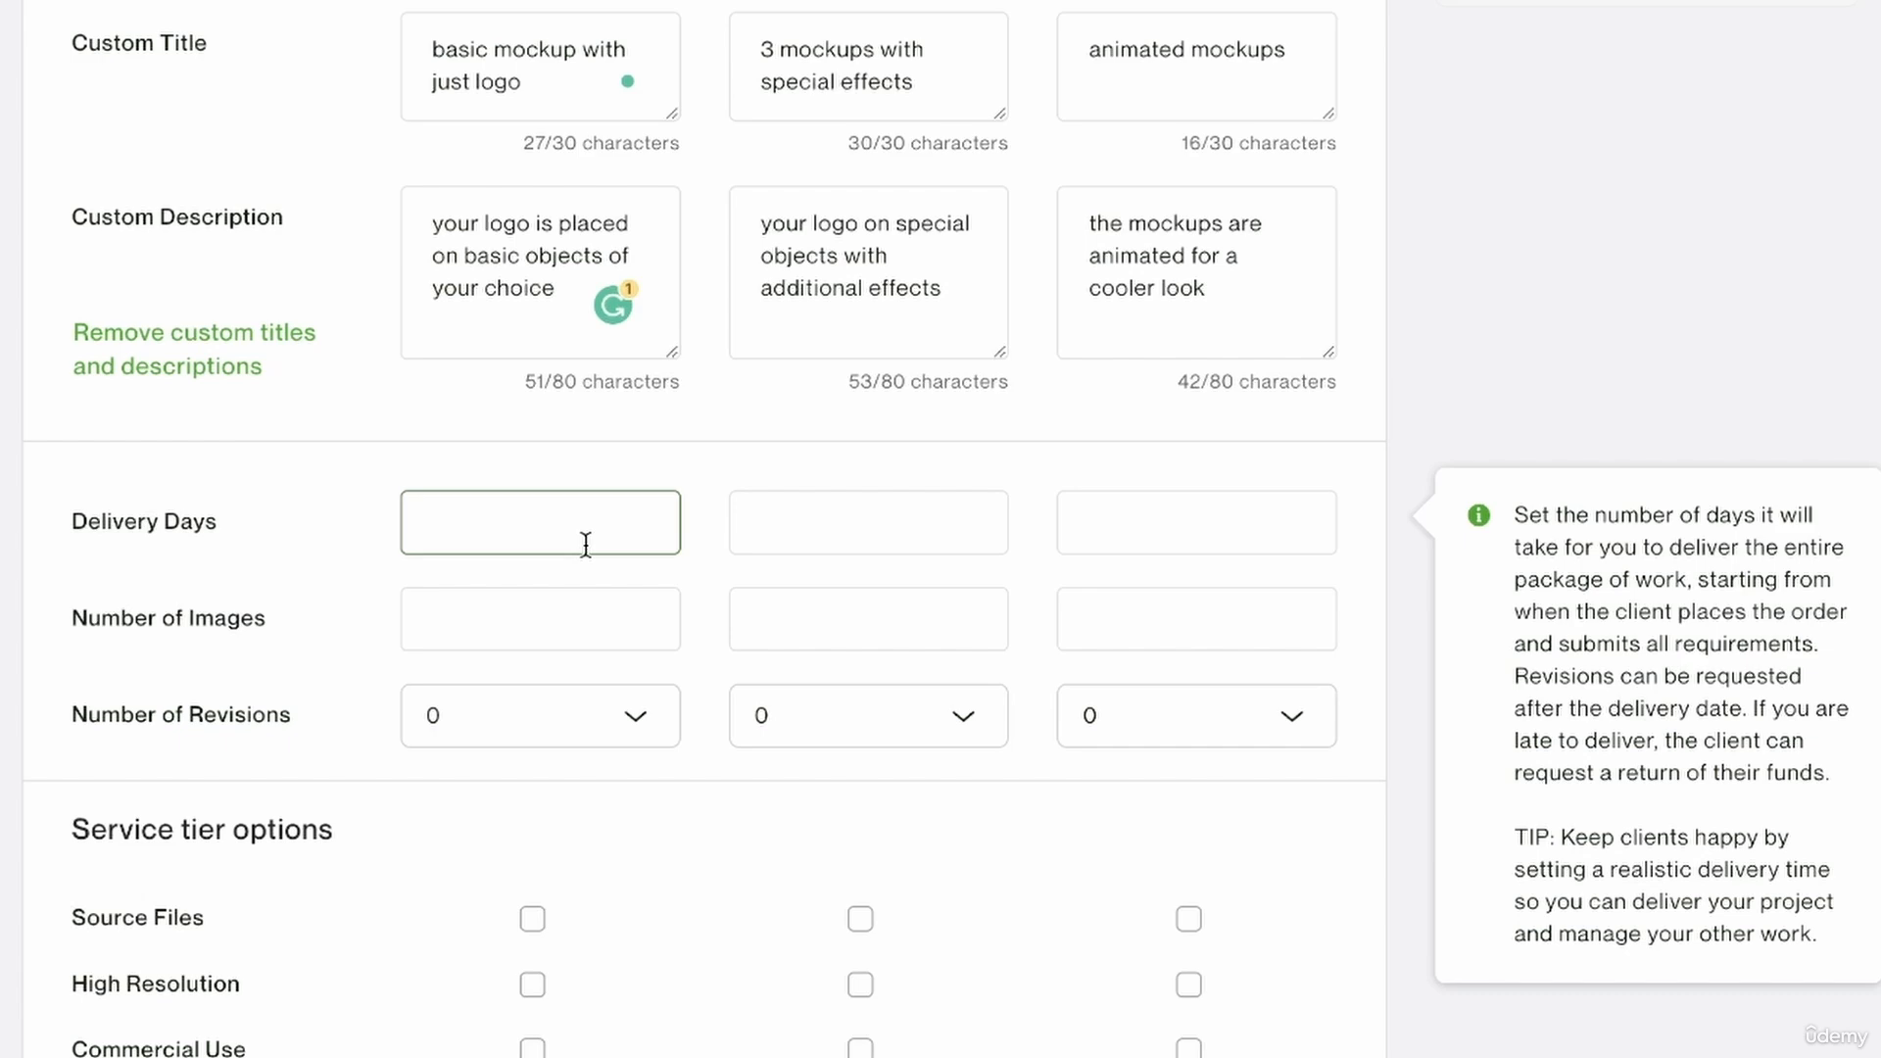
{"action": "left_click", "coordinate": [562, 46]}
Set the delivery days to 2 for Starter, 4 for Standard and 6 for Advanced.
{"action": "left_click", "coordinate": [558, 492]}
{"action": "scroll", "coordinate": [558, 493], "scroll_direction": "up", "scroll_amount": 4}
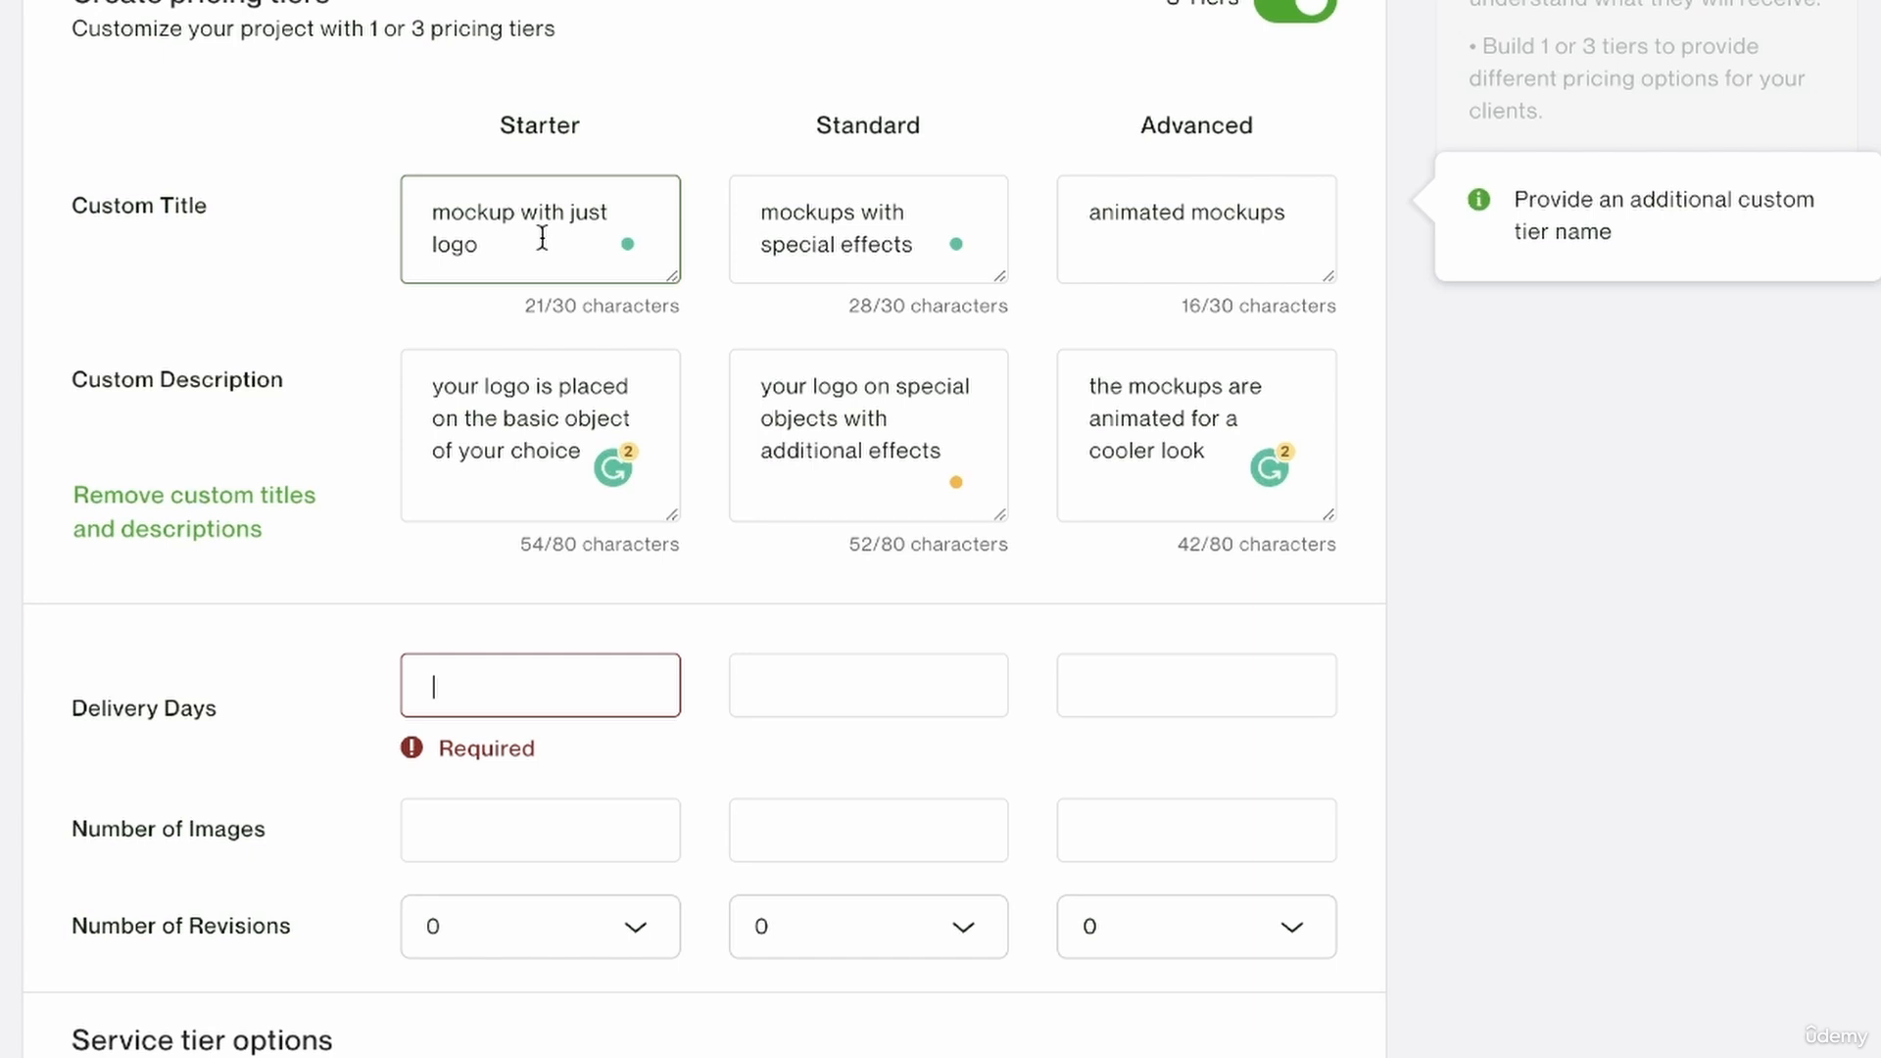
{"action": "type", "text": "2"}
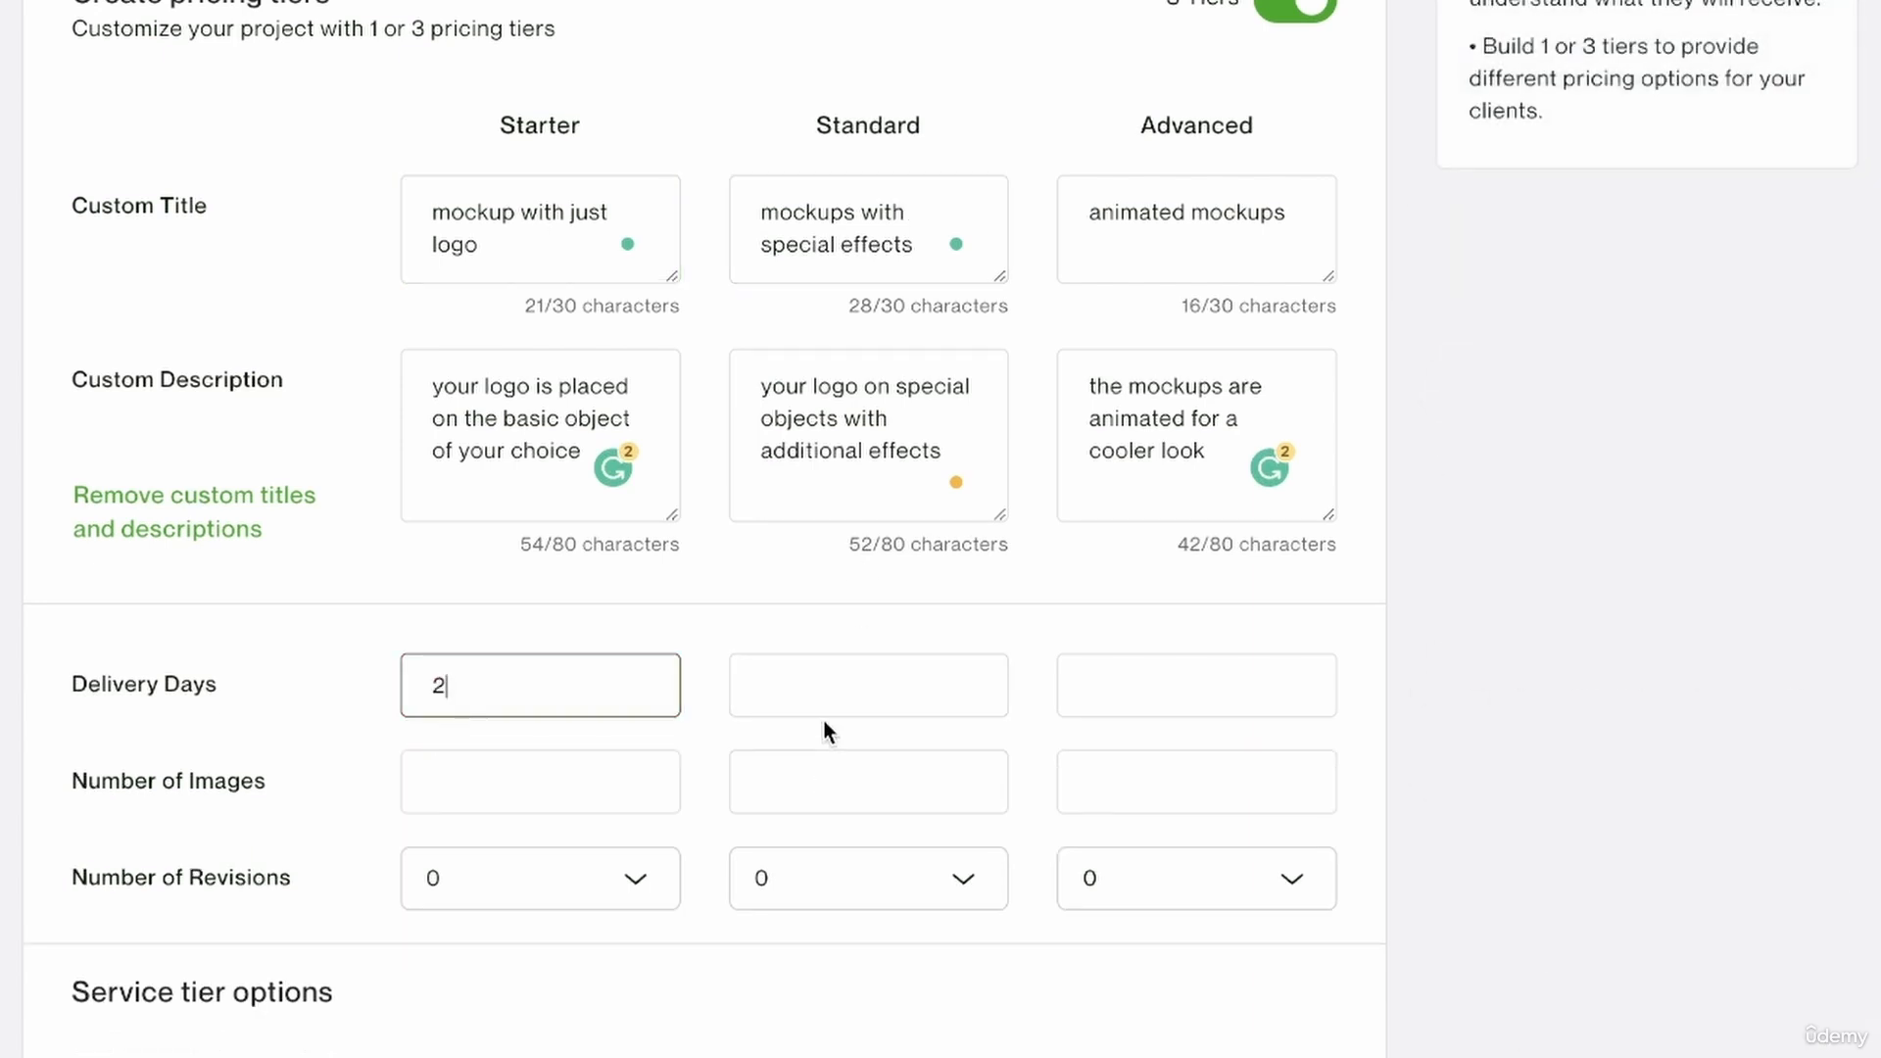
{"action": "left_click", "coordinate": [821, 683]}
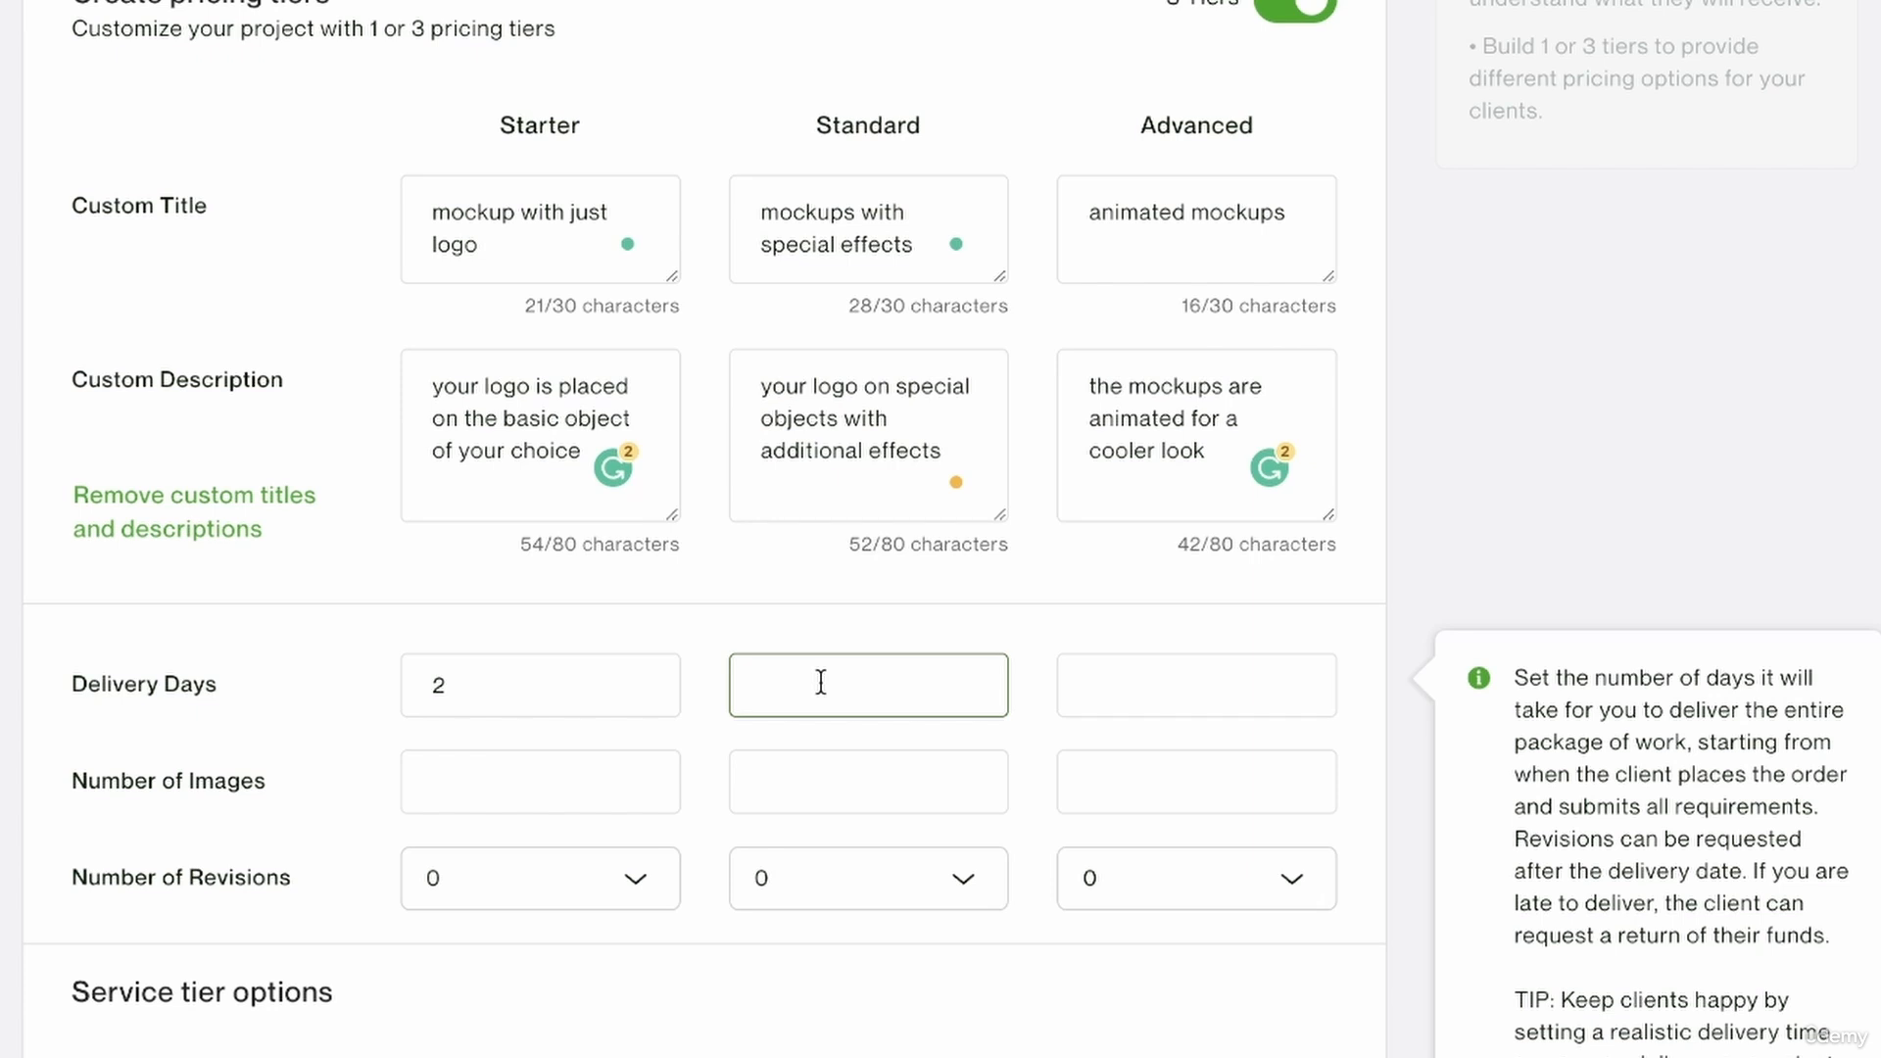
{"action": "type", "text": "4"}
{"action": "left_click", "coordinate": [1196, 691]}
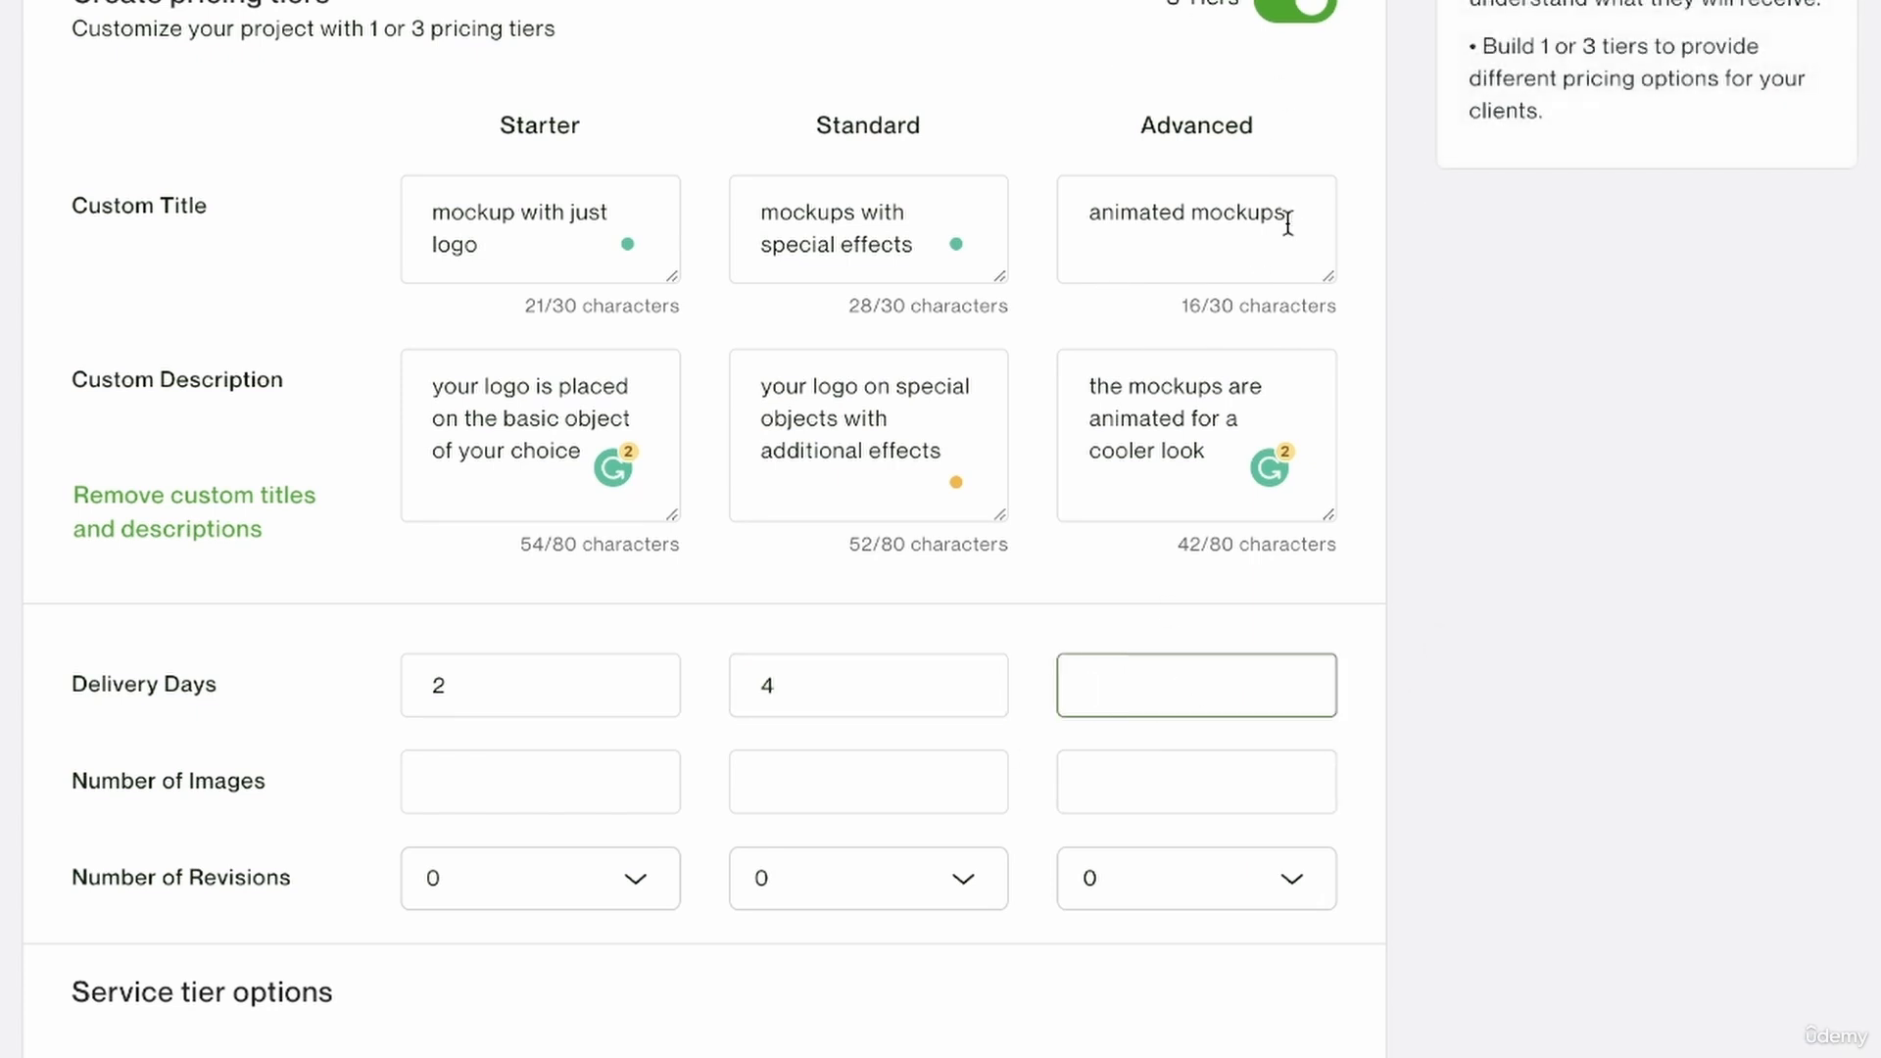
{"action": "type", "text": "6"}
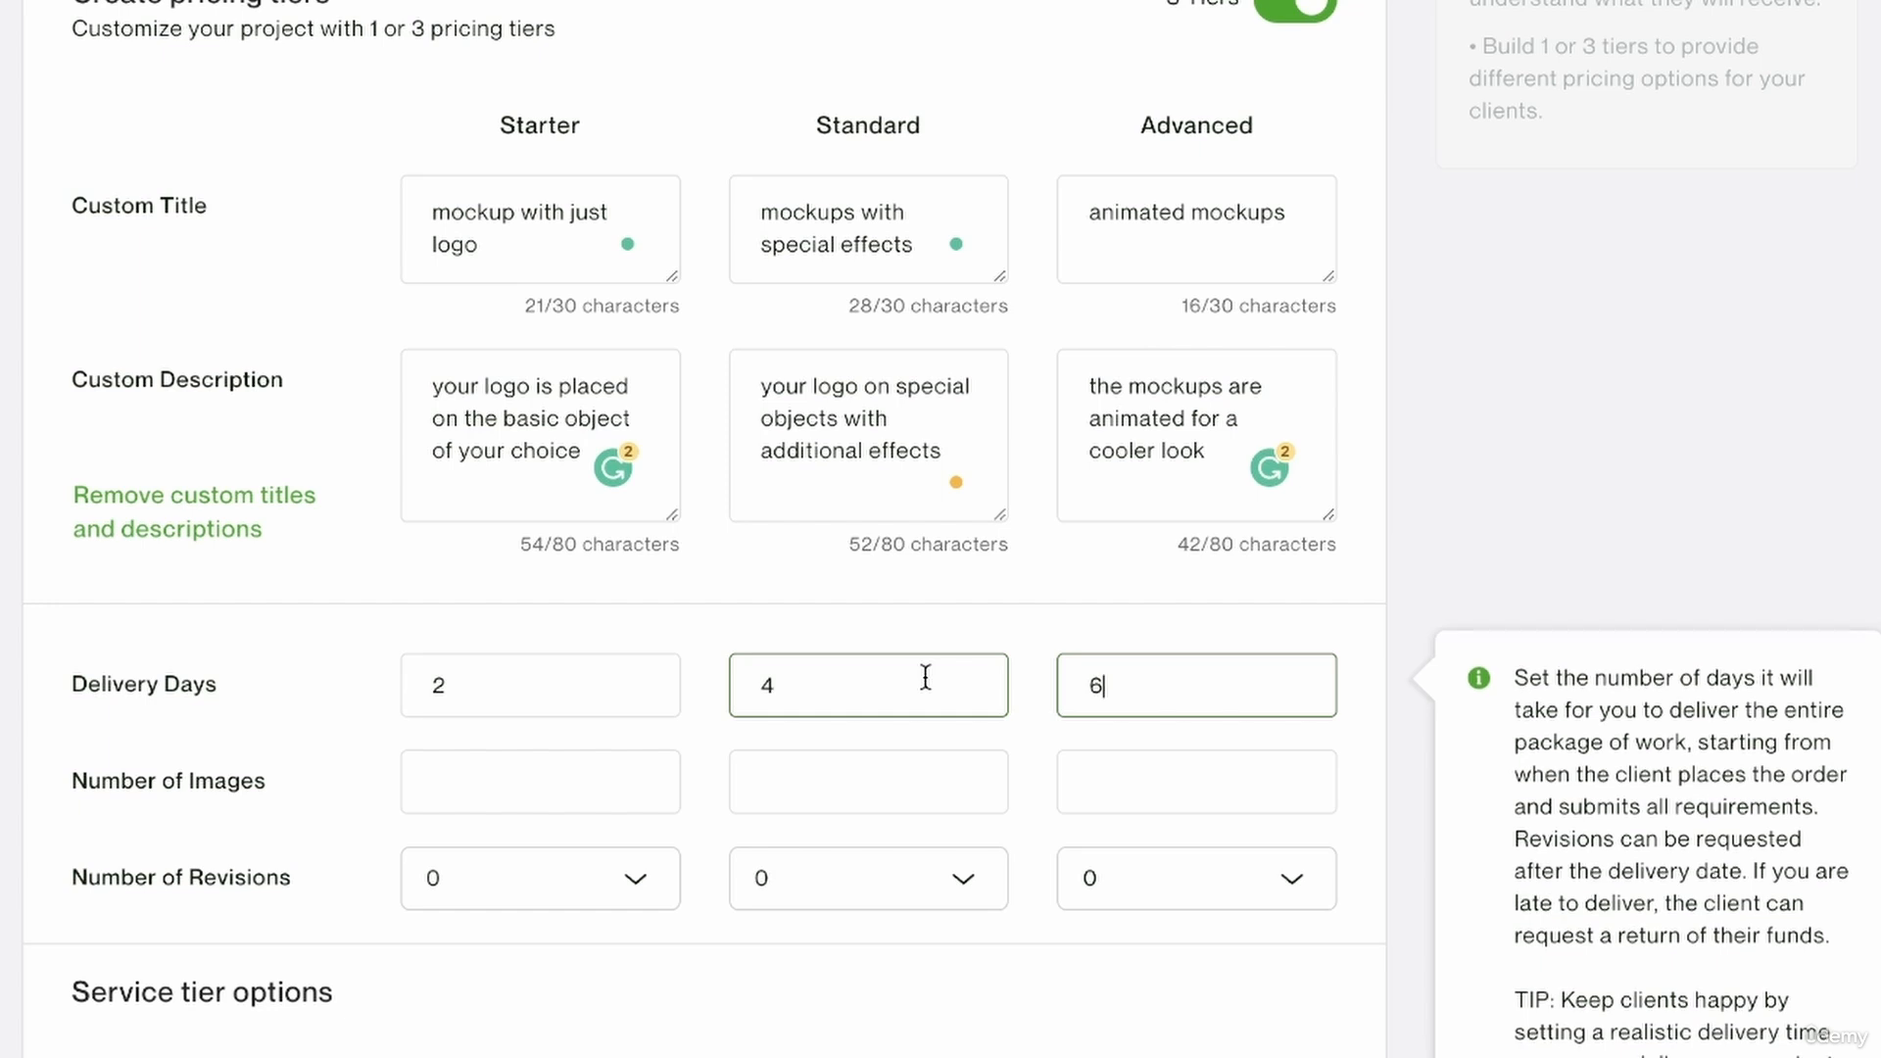
Set the Starter tier's number of images to 1 and its delivery days to 1.
{"action": "left_click", "coordinate": [439, 783]}
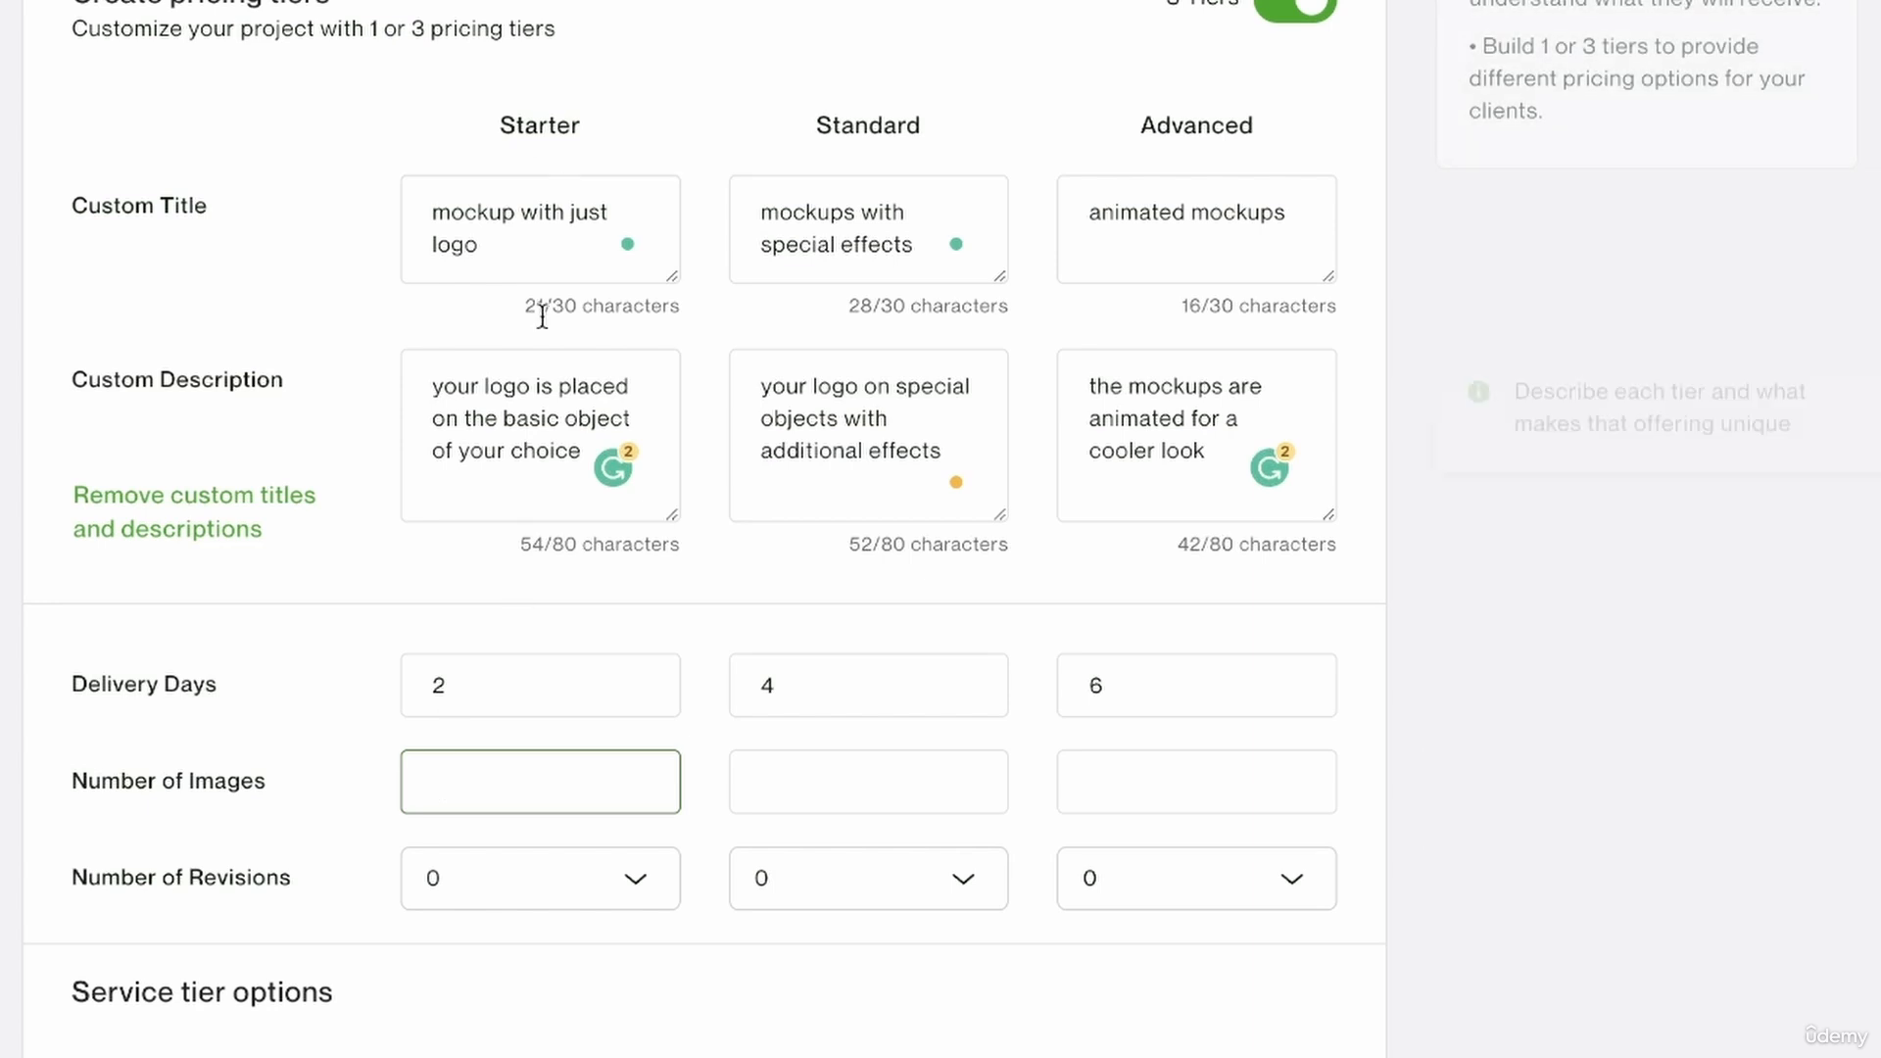
{"action": "type", "text": "1"}
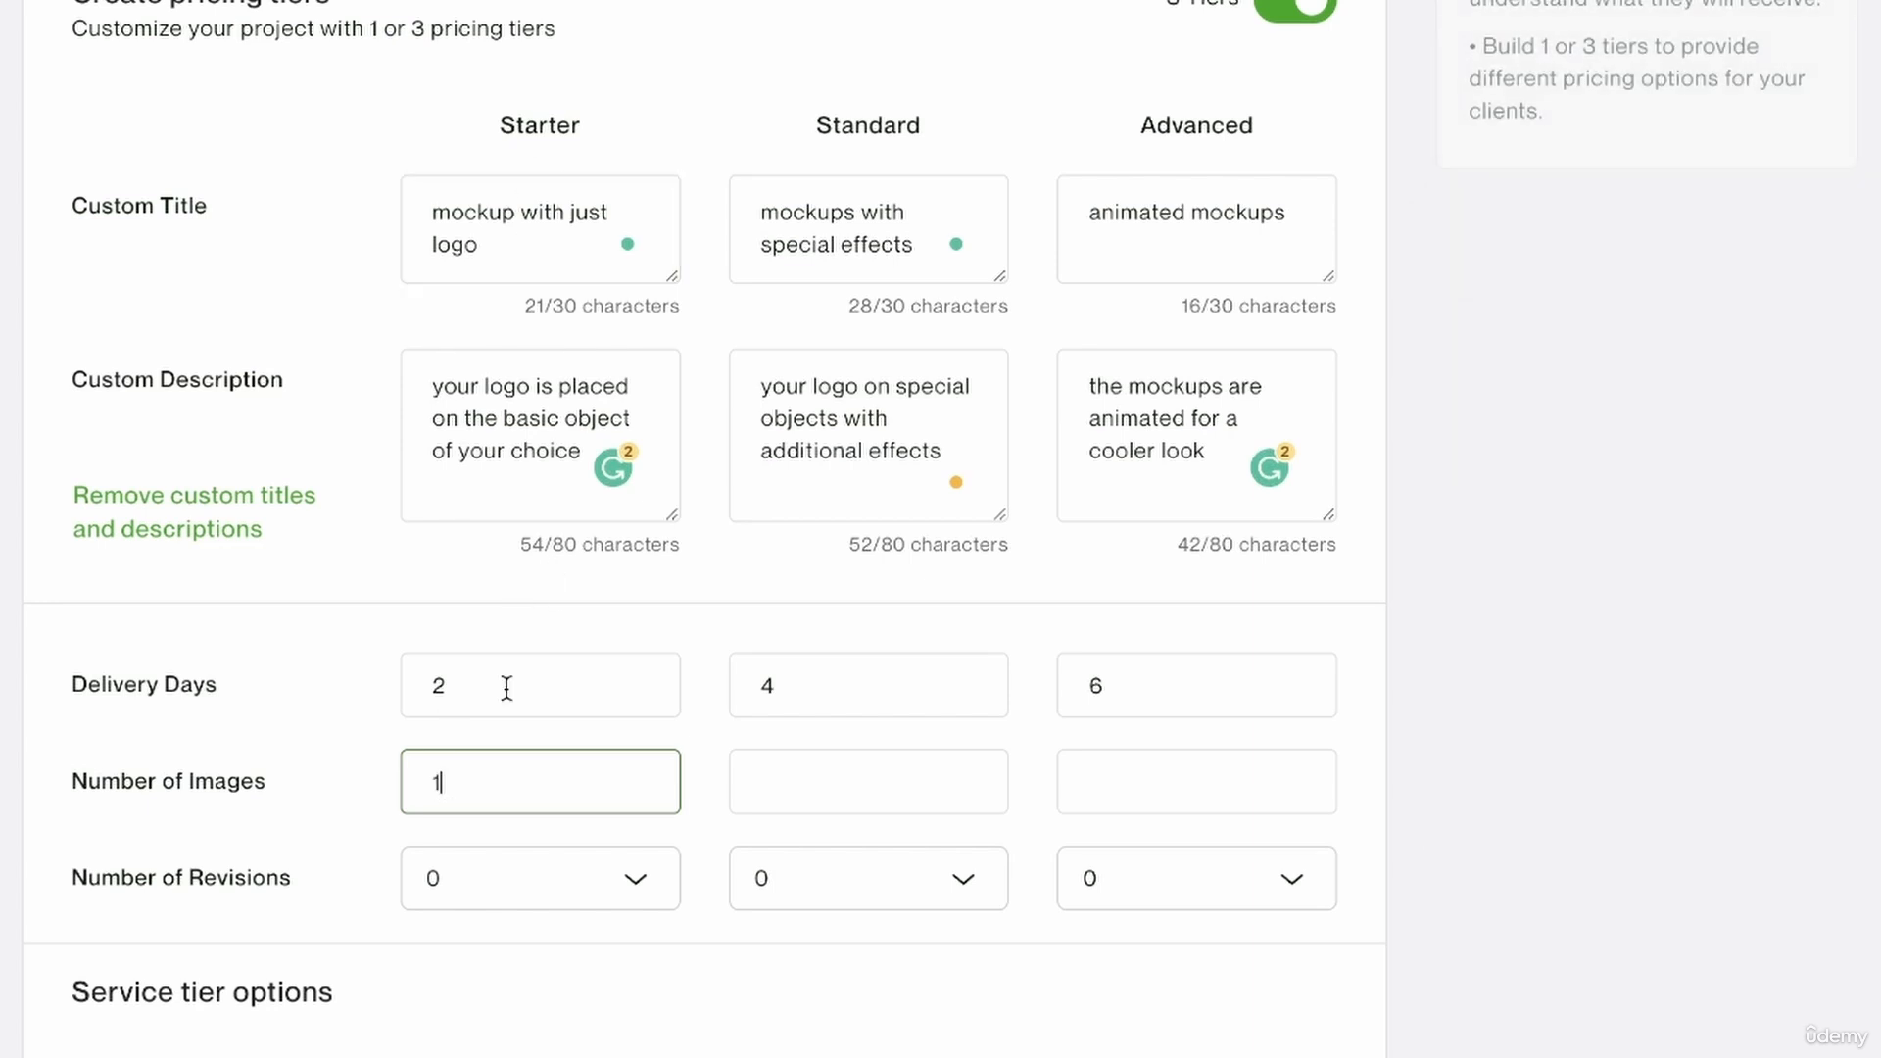
{"action": "left_click", "coordinate": [525, 687]}
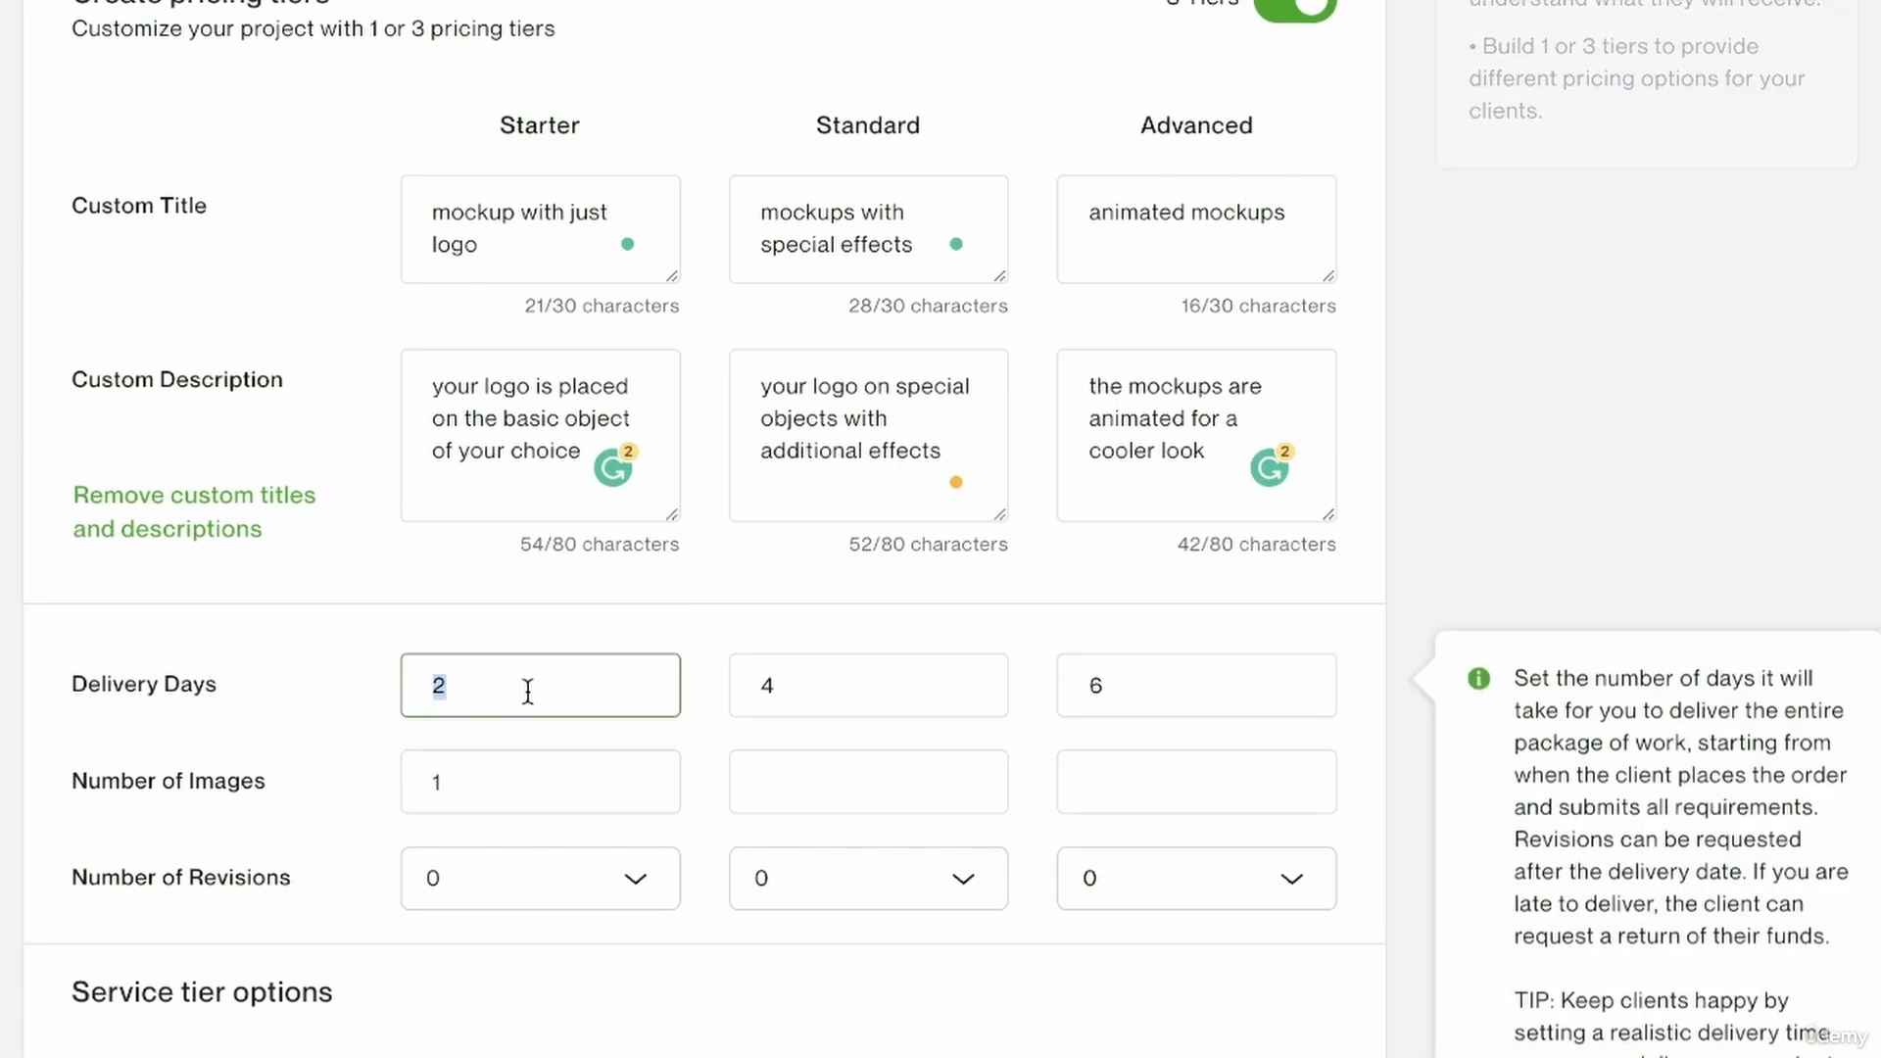
{"action": "key", "text": "BackSpace"}
{"action": "type", "text": "1"}
Set the number of images to 3 for the Standard tier and 4 for the Advanced tier.
{"action": "left_click", "coordinate": [884, 800]}
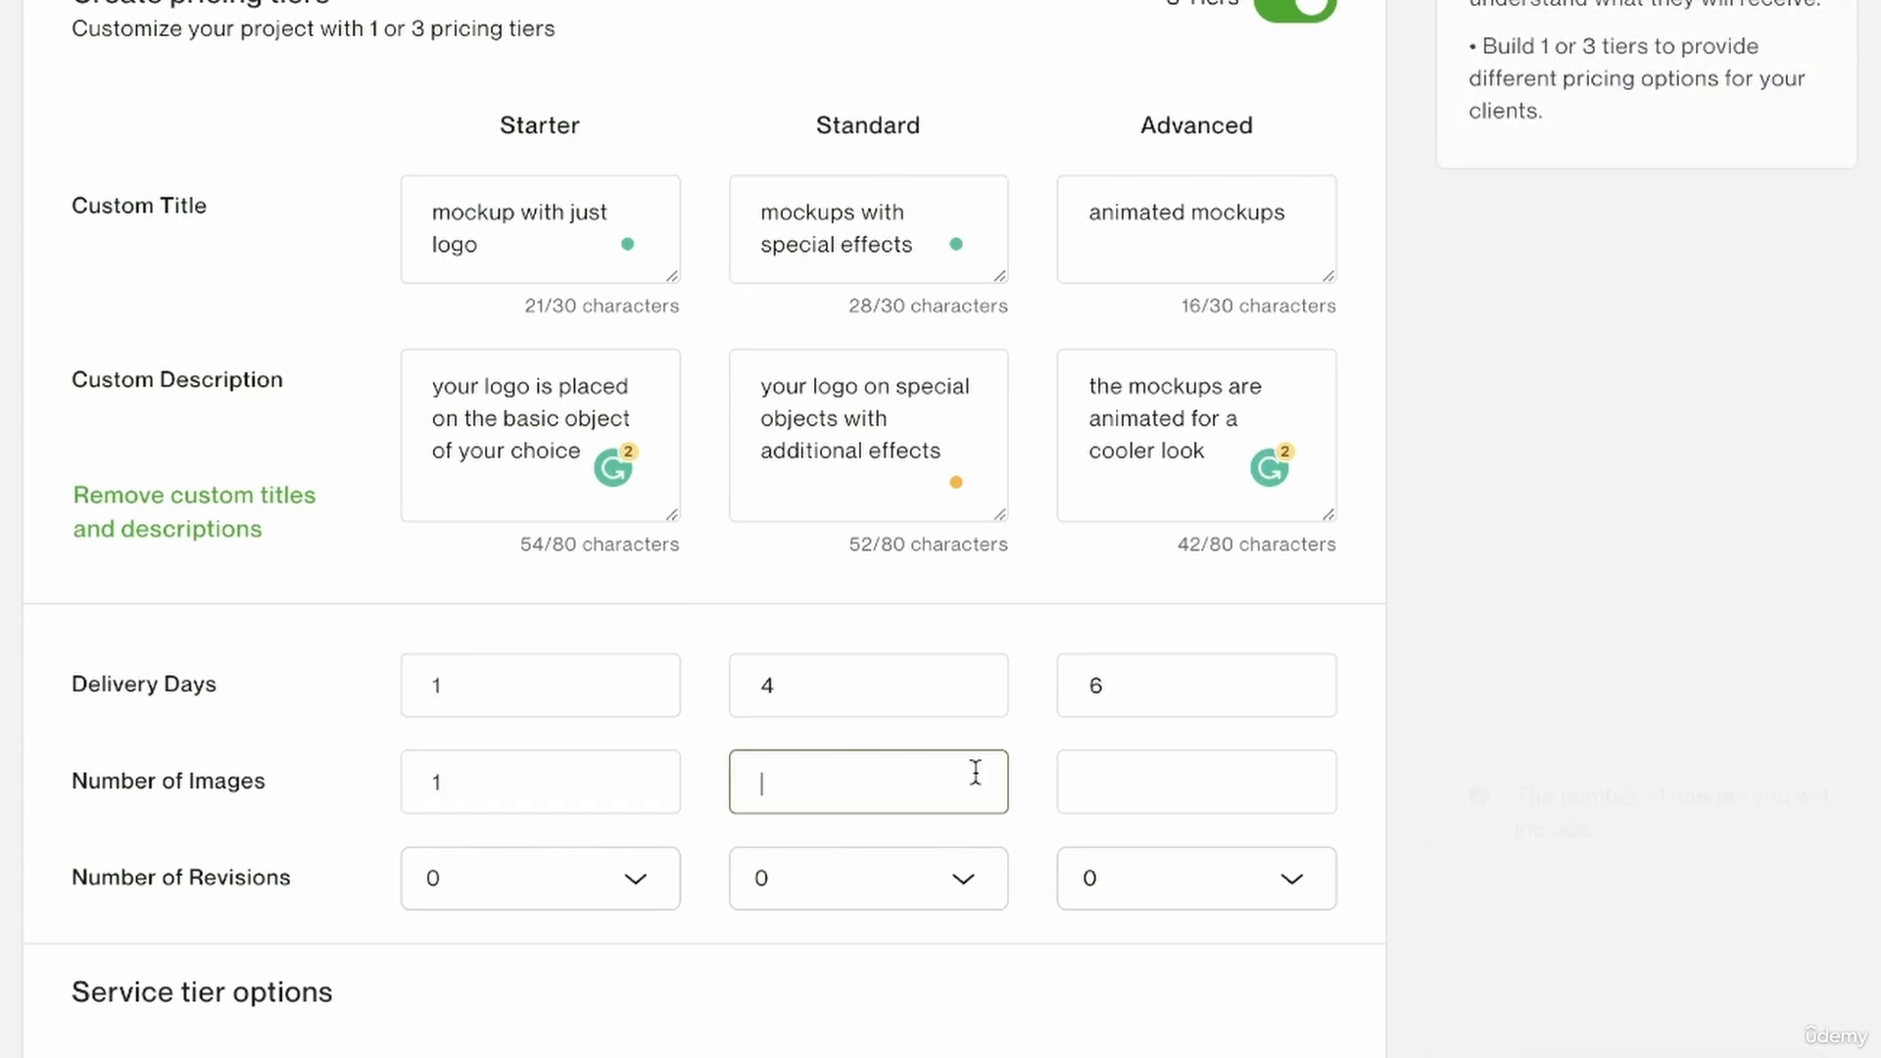
{"action": "type", "text": "3"}
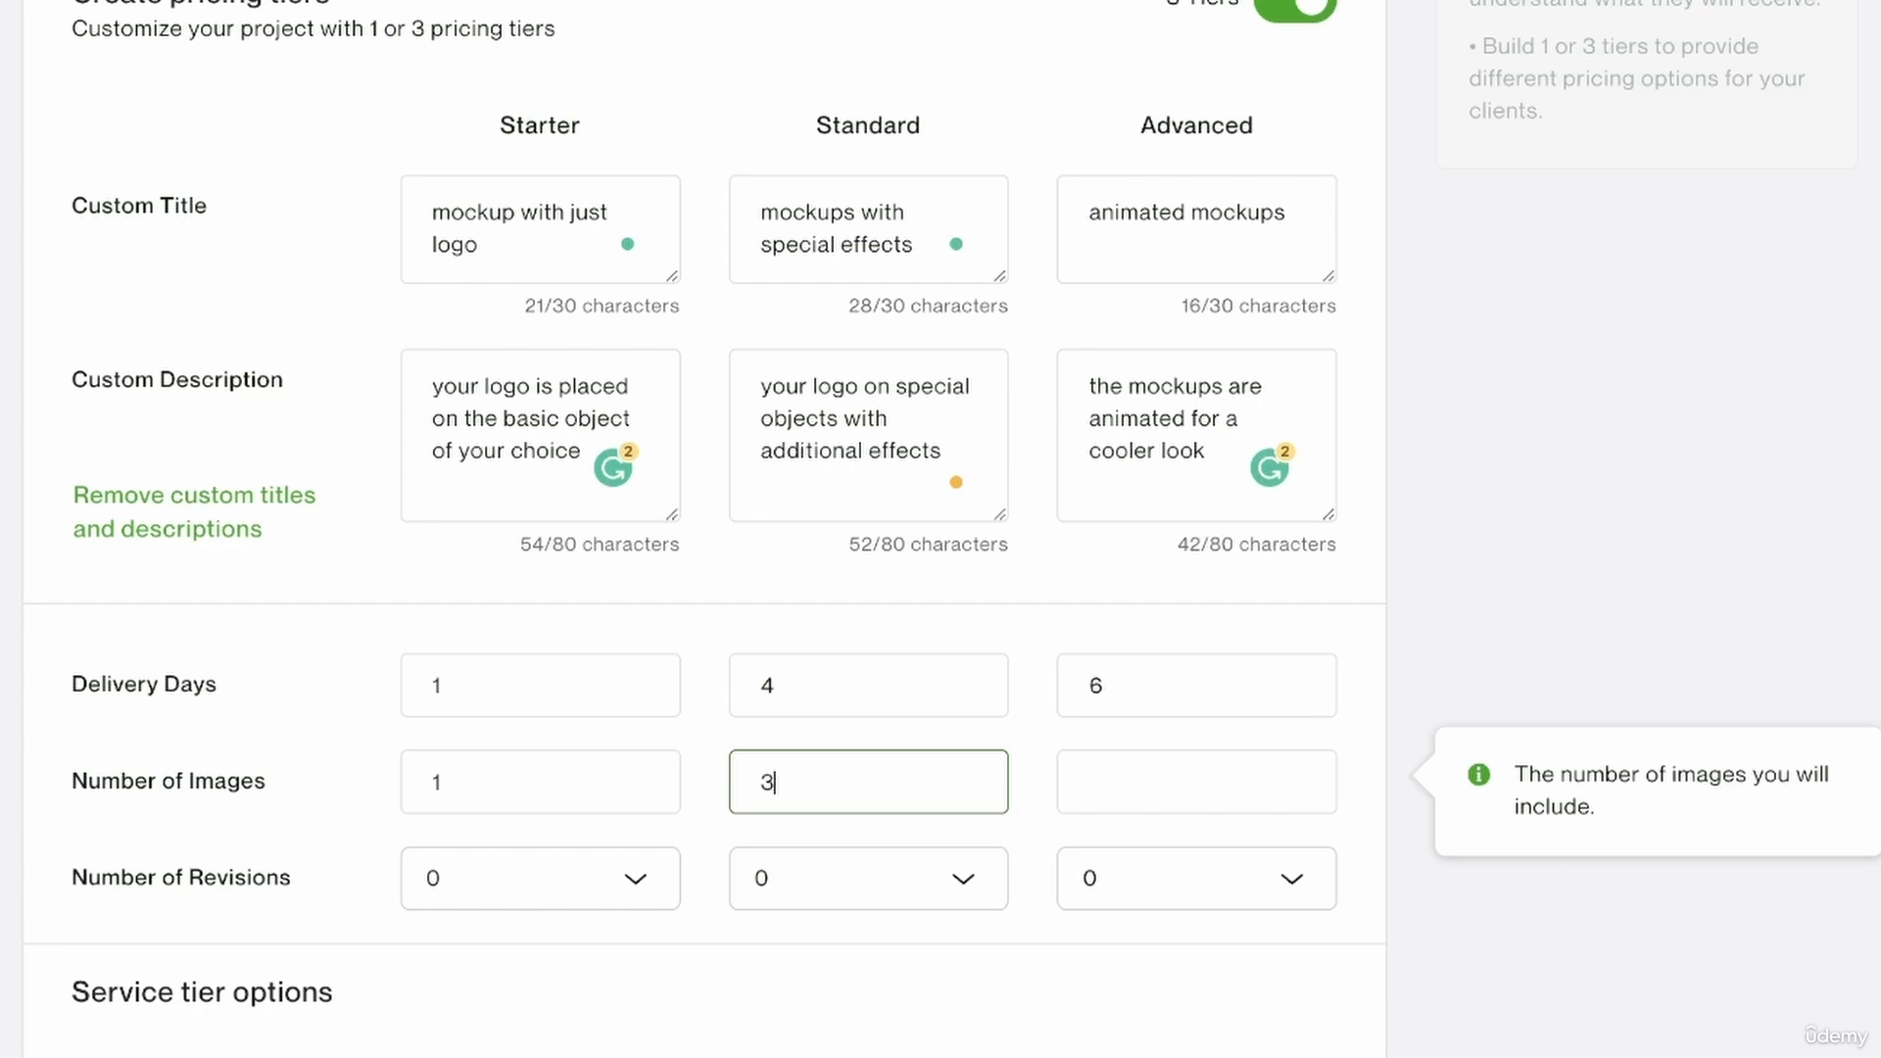
{"action": "left_click", "coordinate": [1204, 806]}
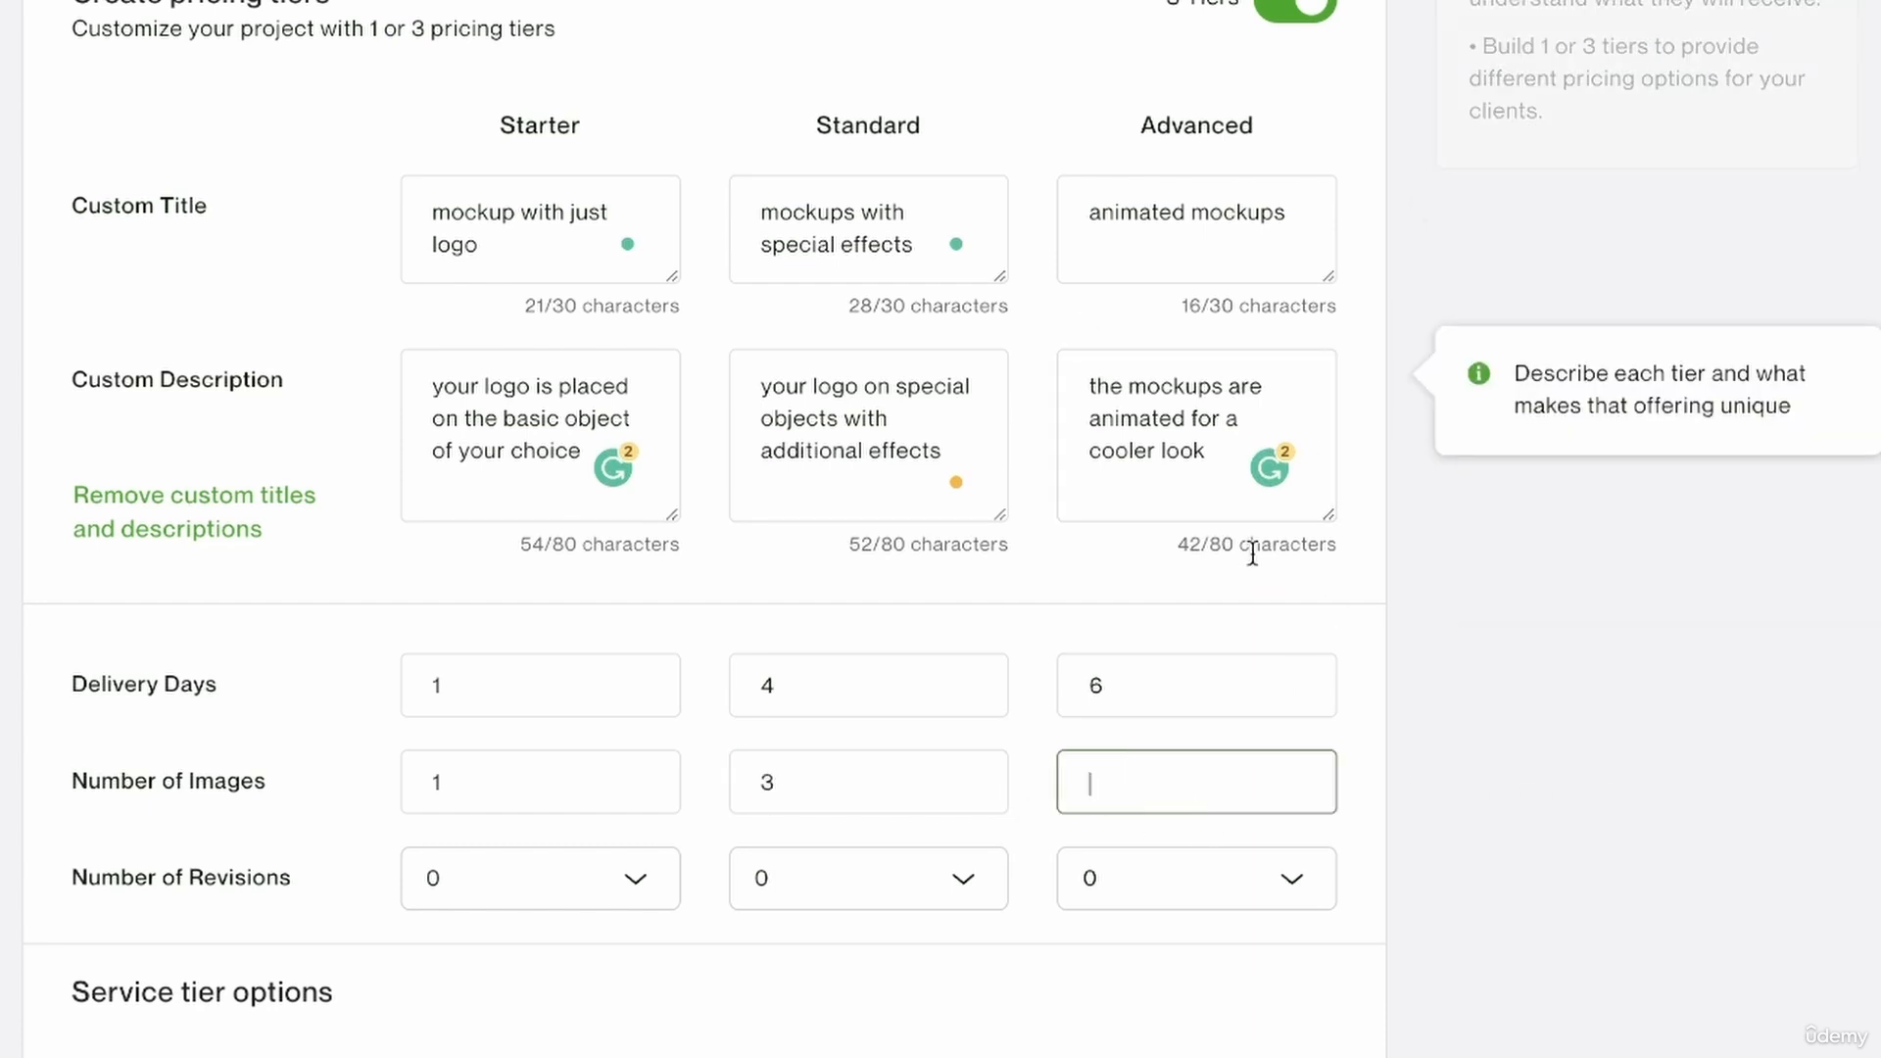
{"action": "type", "text": "4"}
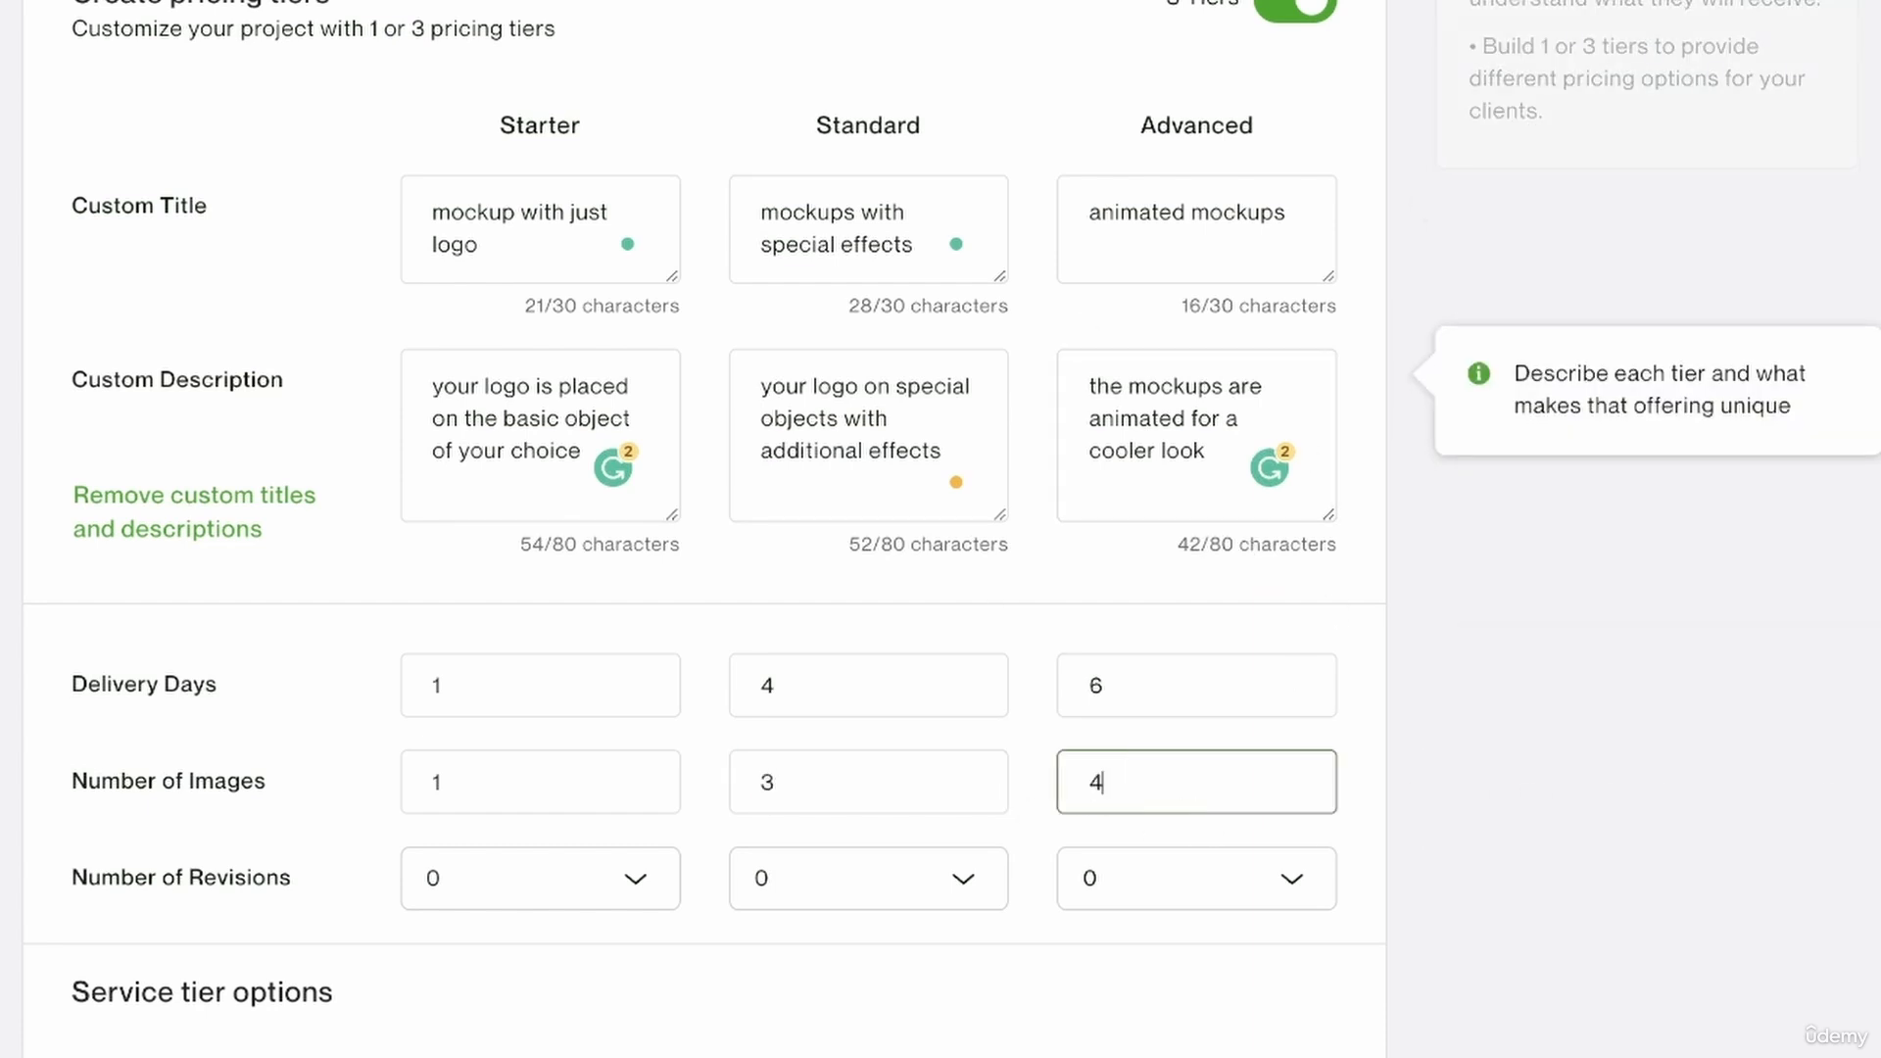
{"action": "left_click", "coordinate": [302, 889]}
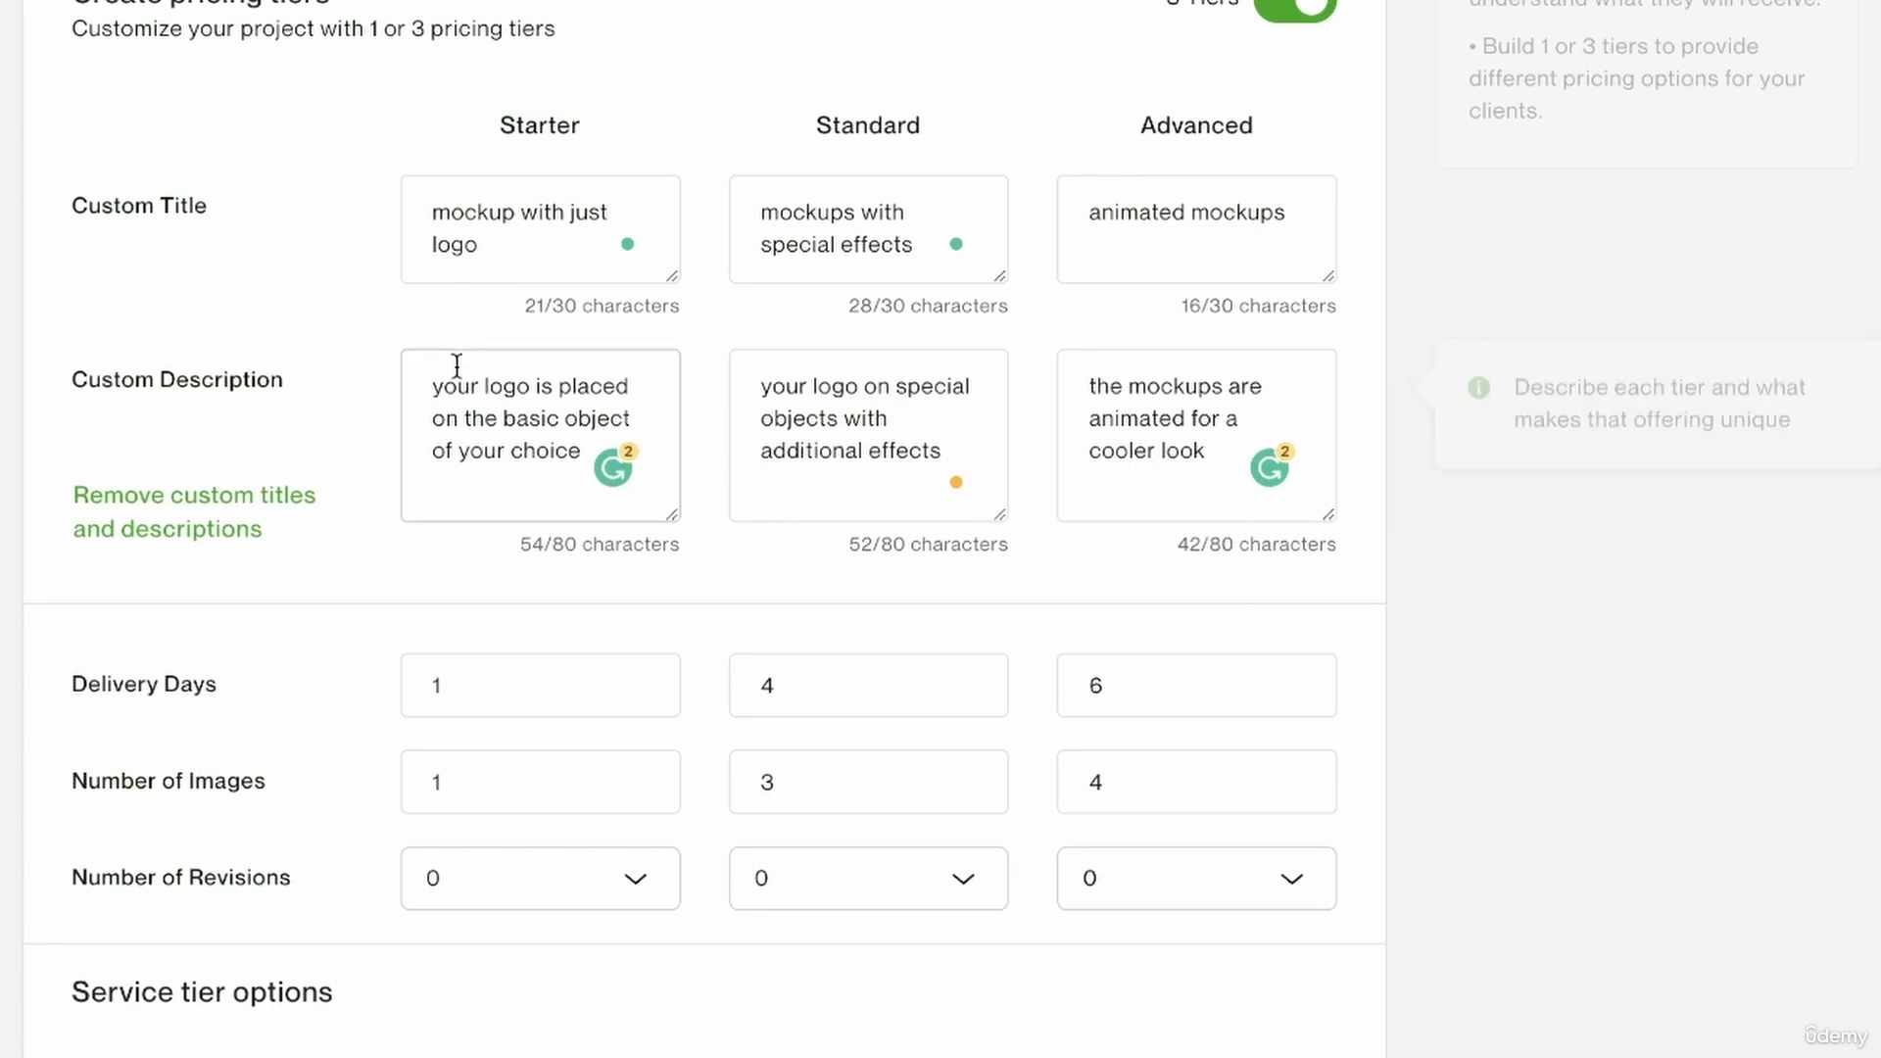
{"action": "left_click", "coordinate": [512, 250]}
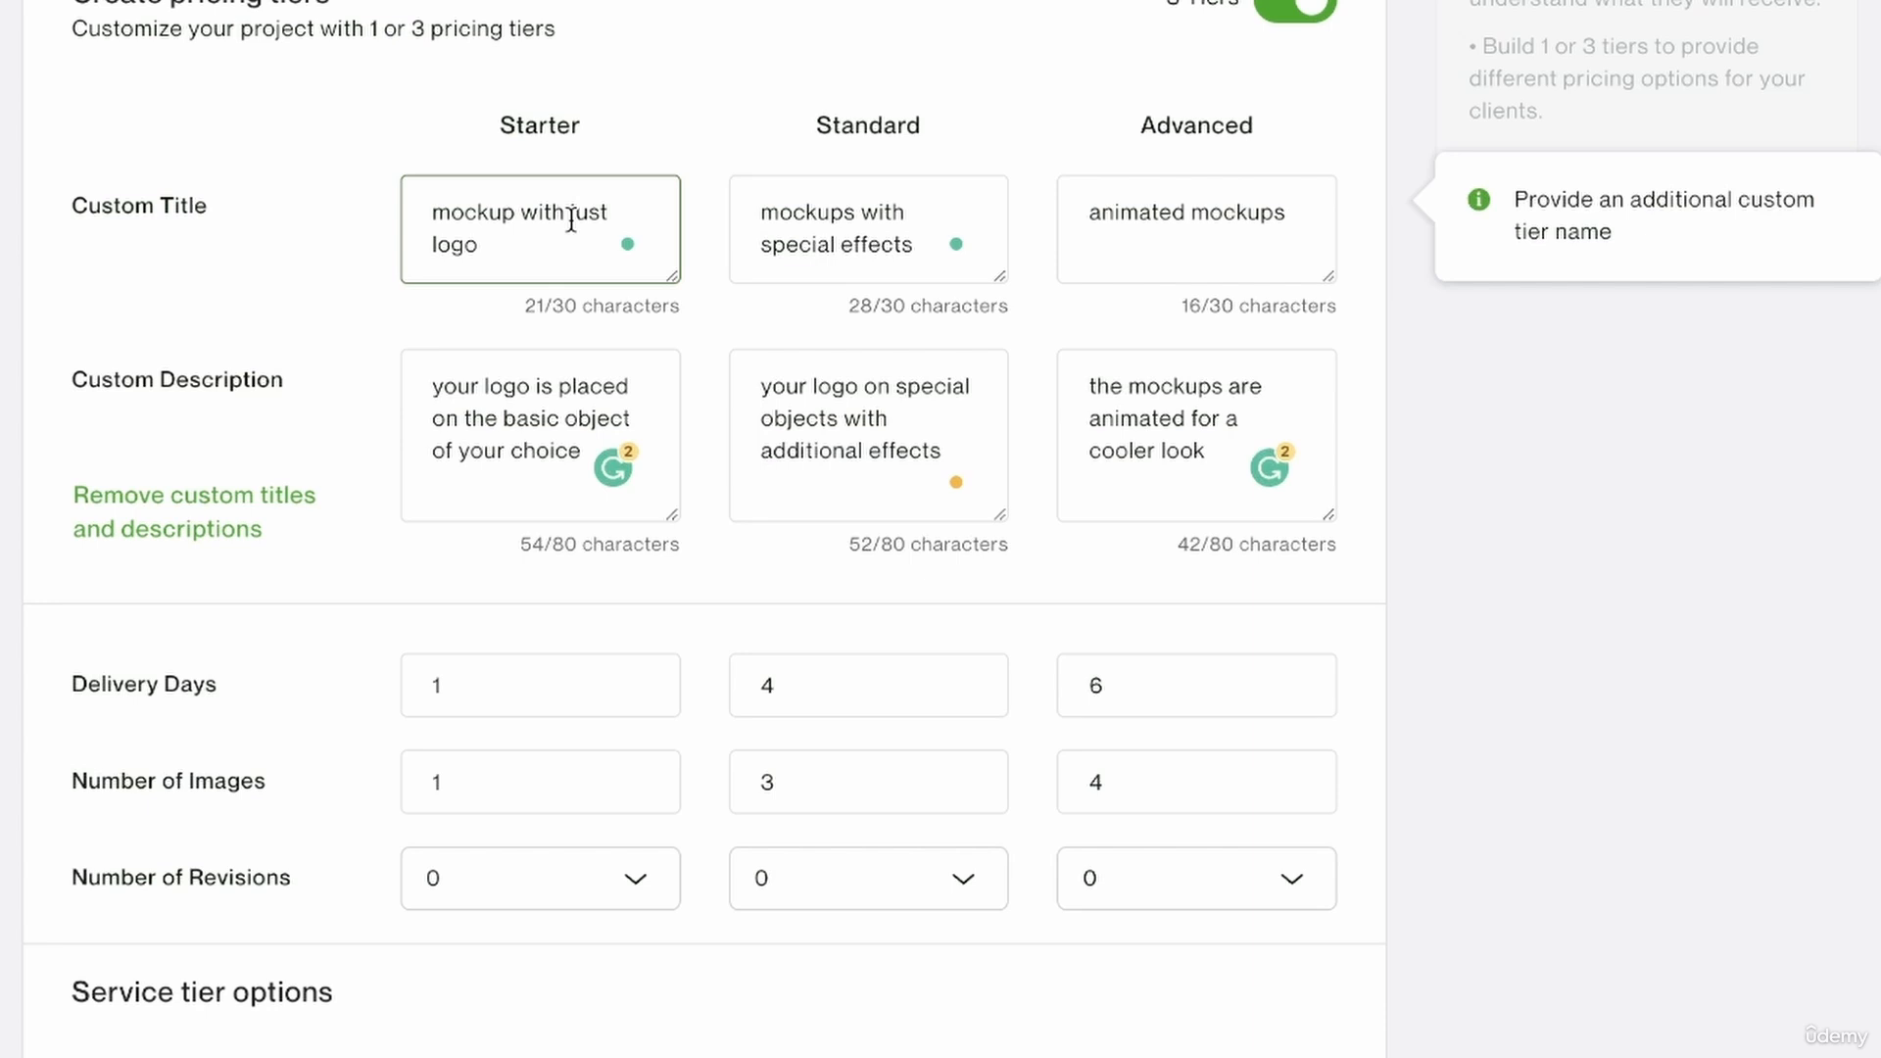
Set the number of revisions to 2 for the Standard tier and 3 for the Advanced tier.
{"action": "mouse_move", "coordinate": [485, 891]}
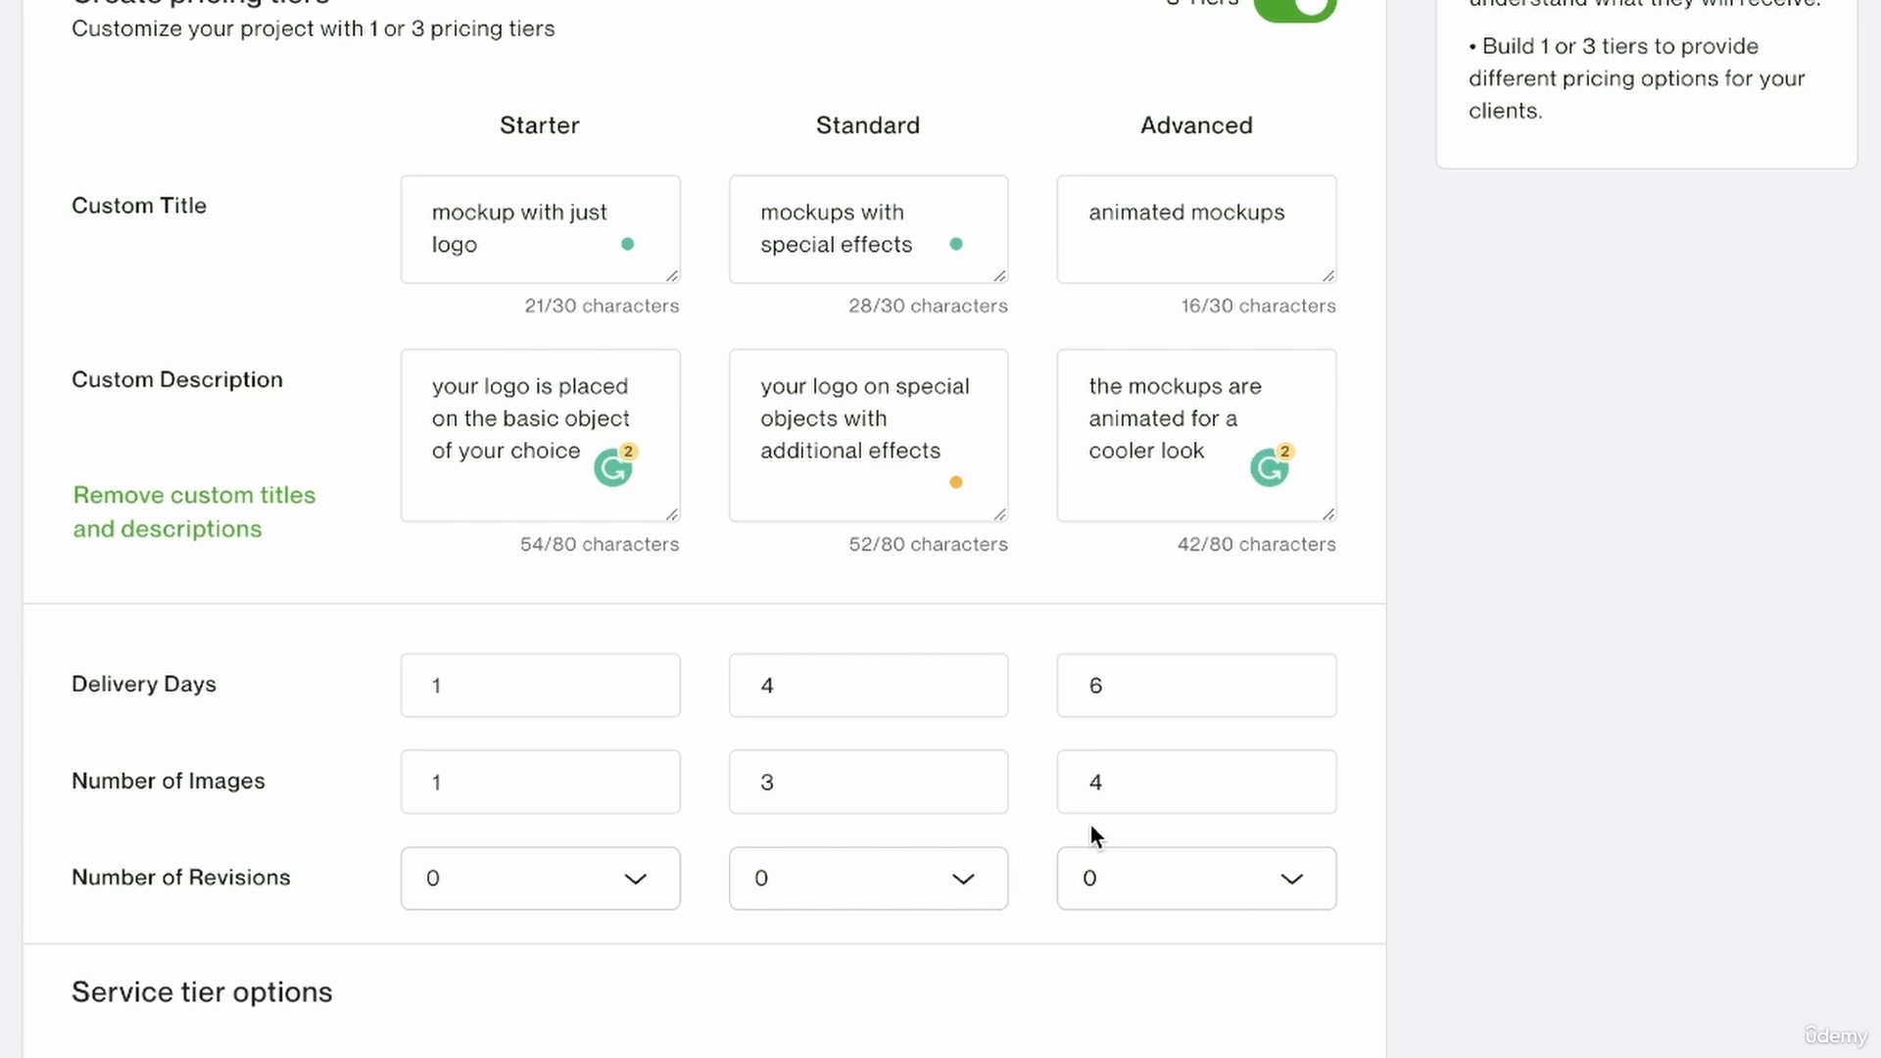
{"action": "left_click", "coordinate": [911, 877]}
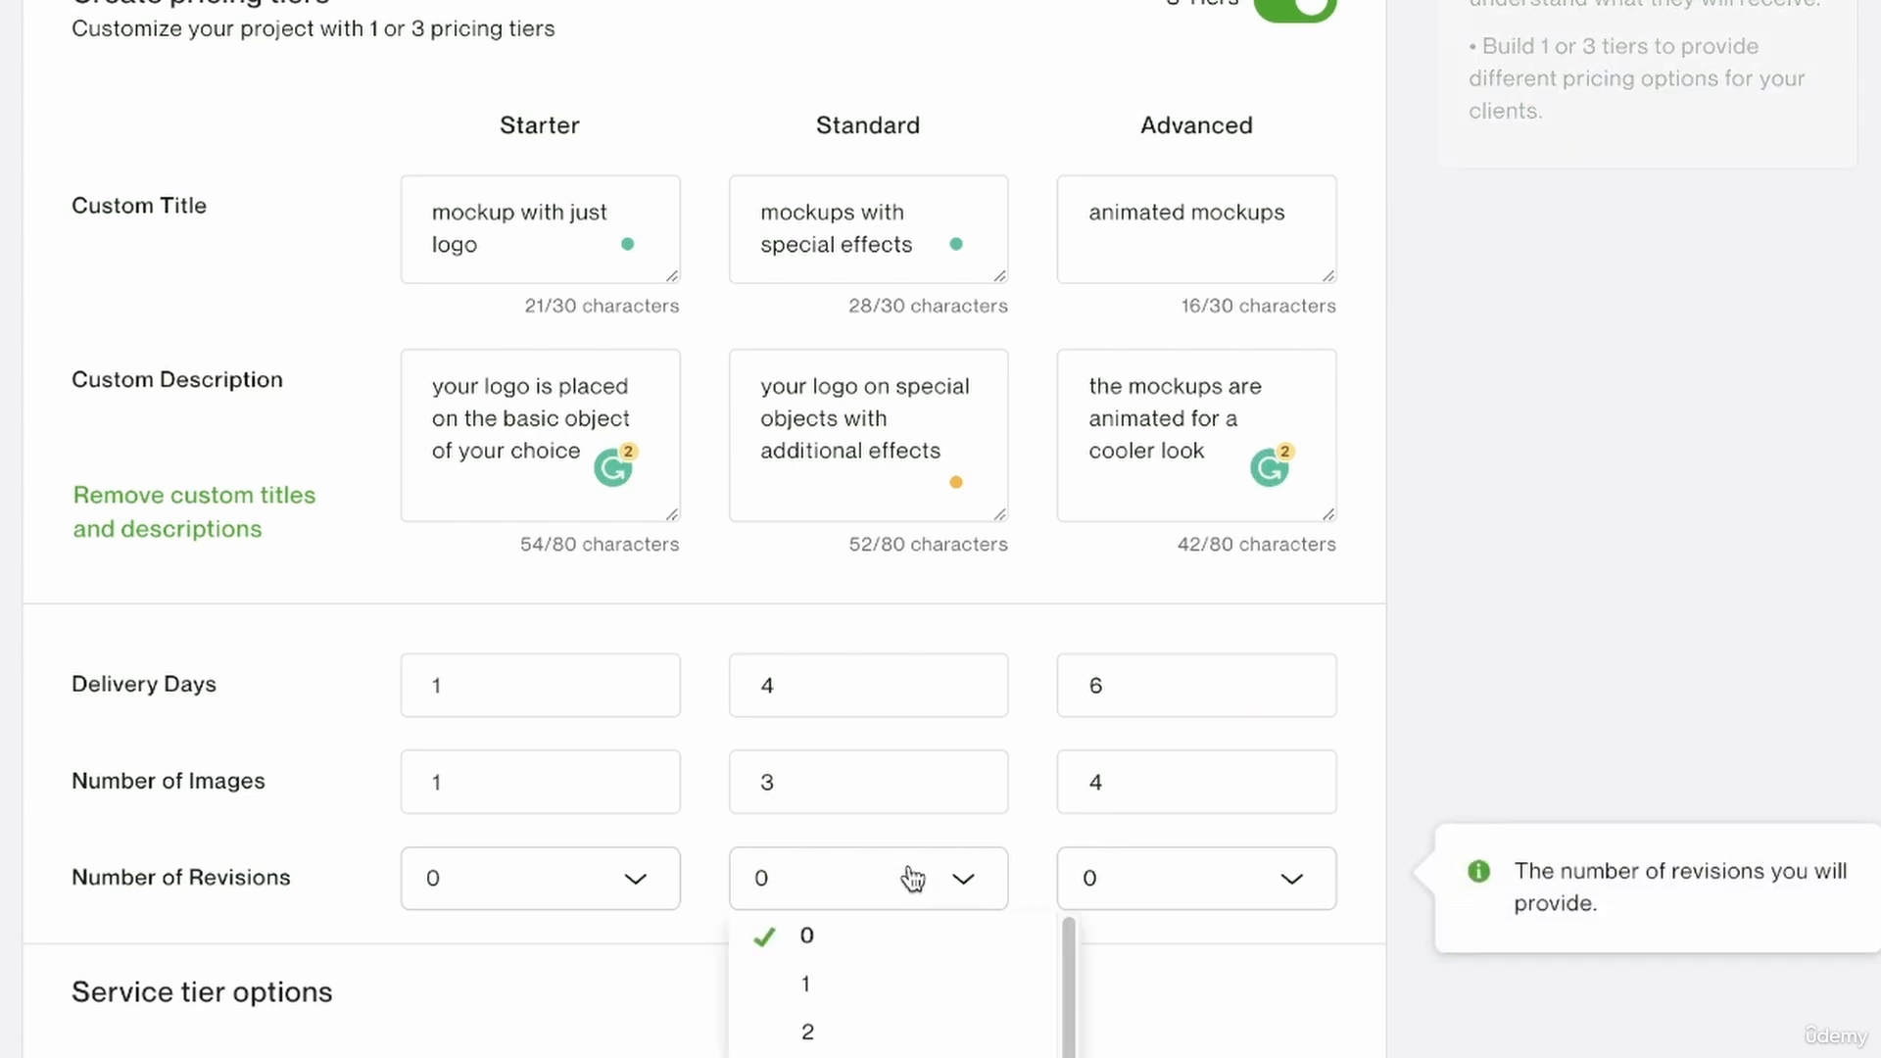
{"action": "left_click", "coordinate": [875, 1034]}
{"action": "left_click", "coordinate": [1123, 887]}
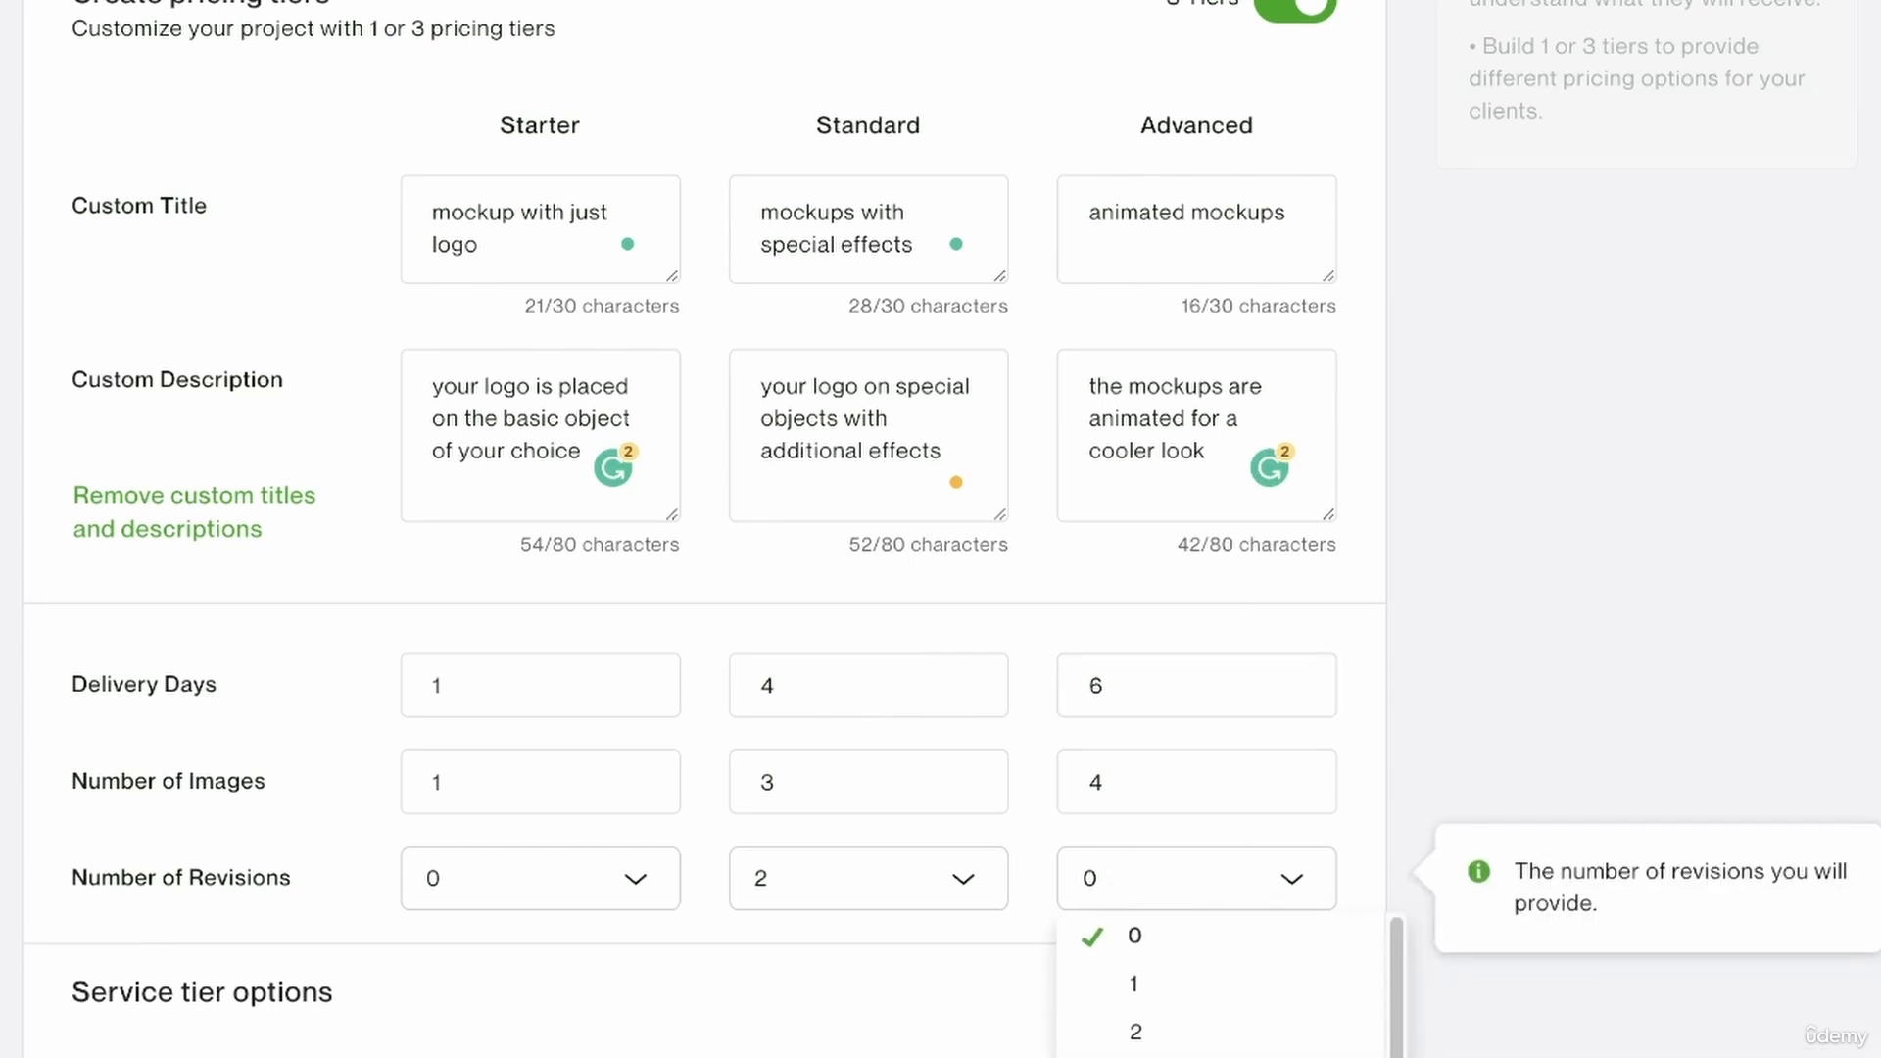
{"action": "left_click", "coordinate": [1136, 1057]}
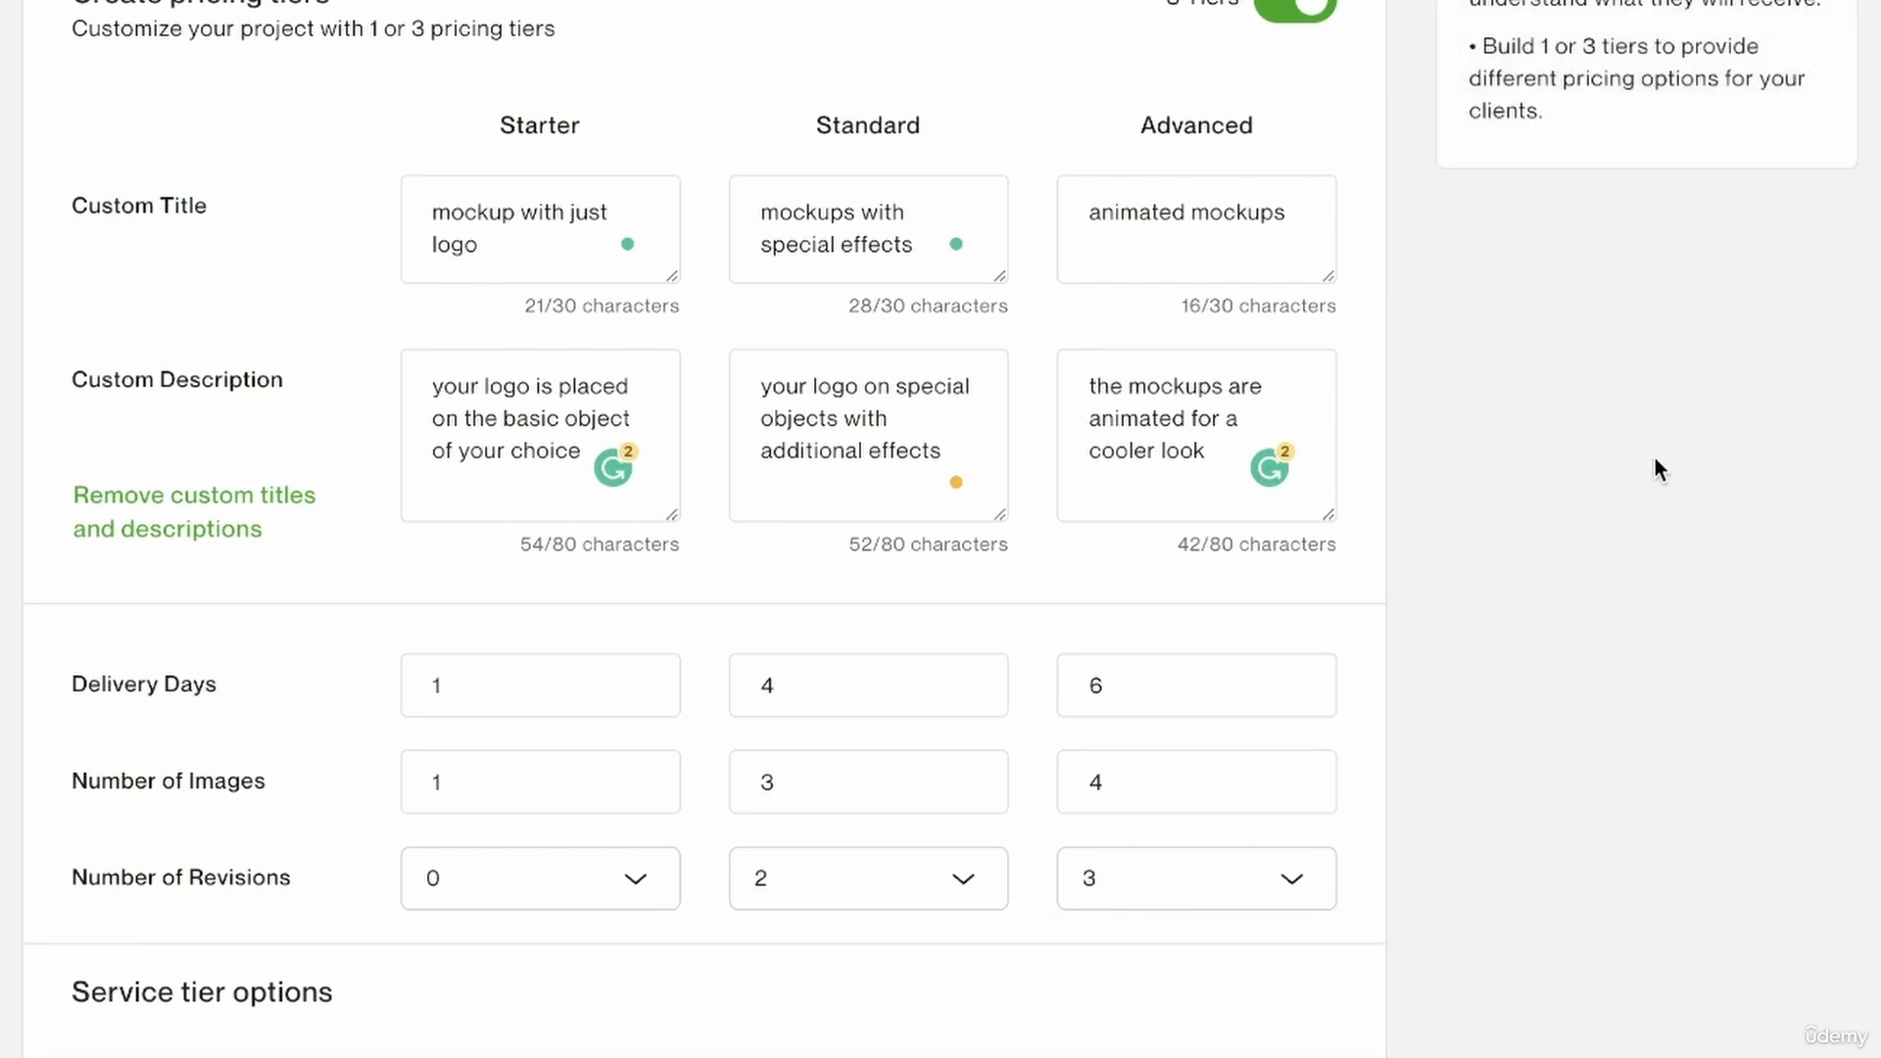
Include source files and high resolution in both the Standard and Advanced tiers.
{"action": "scroll", "coordinate": [1669, 940], "scroll_direction": "down", "scroll_amount": 5}
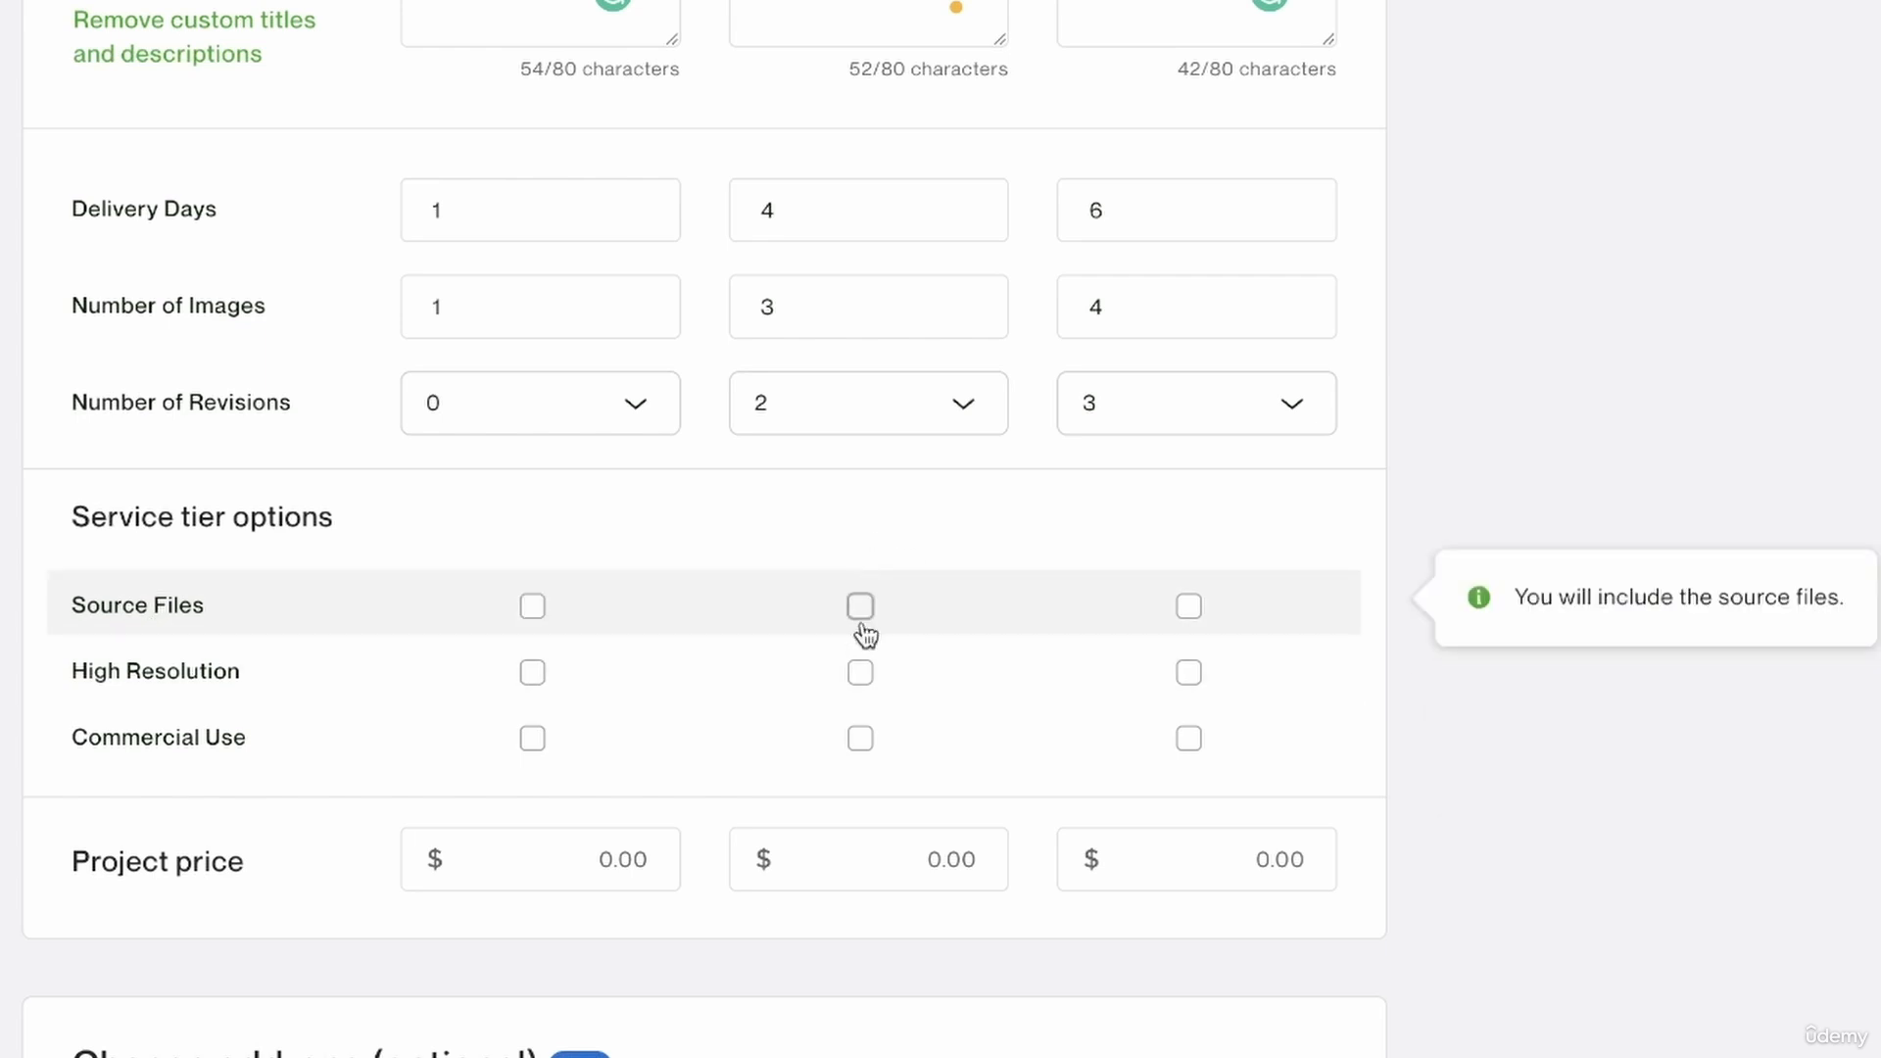
{"action": "scroll", "coordinate": [911, 607], "scroll_direction": "up", "scroll_amount": 2}
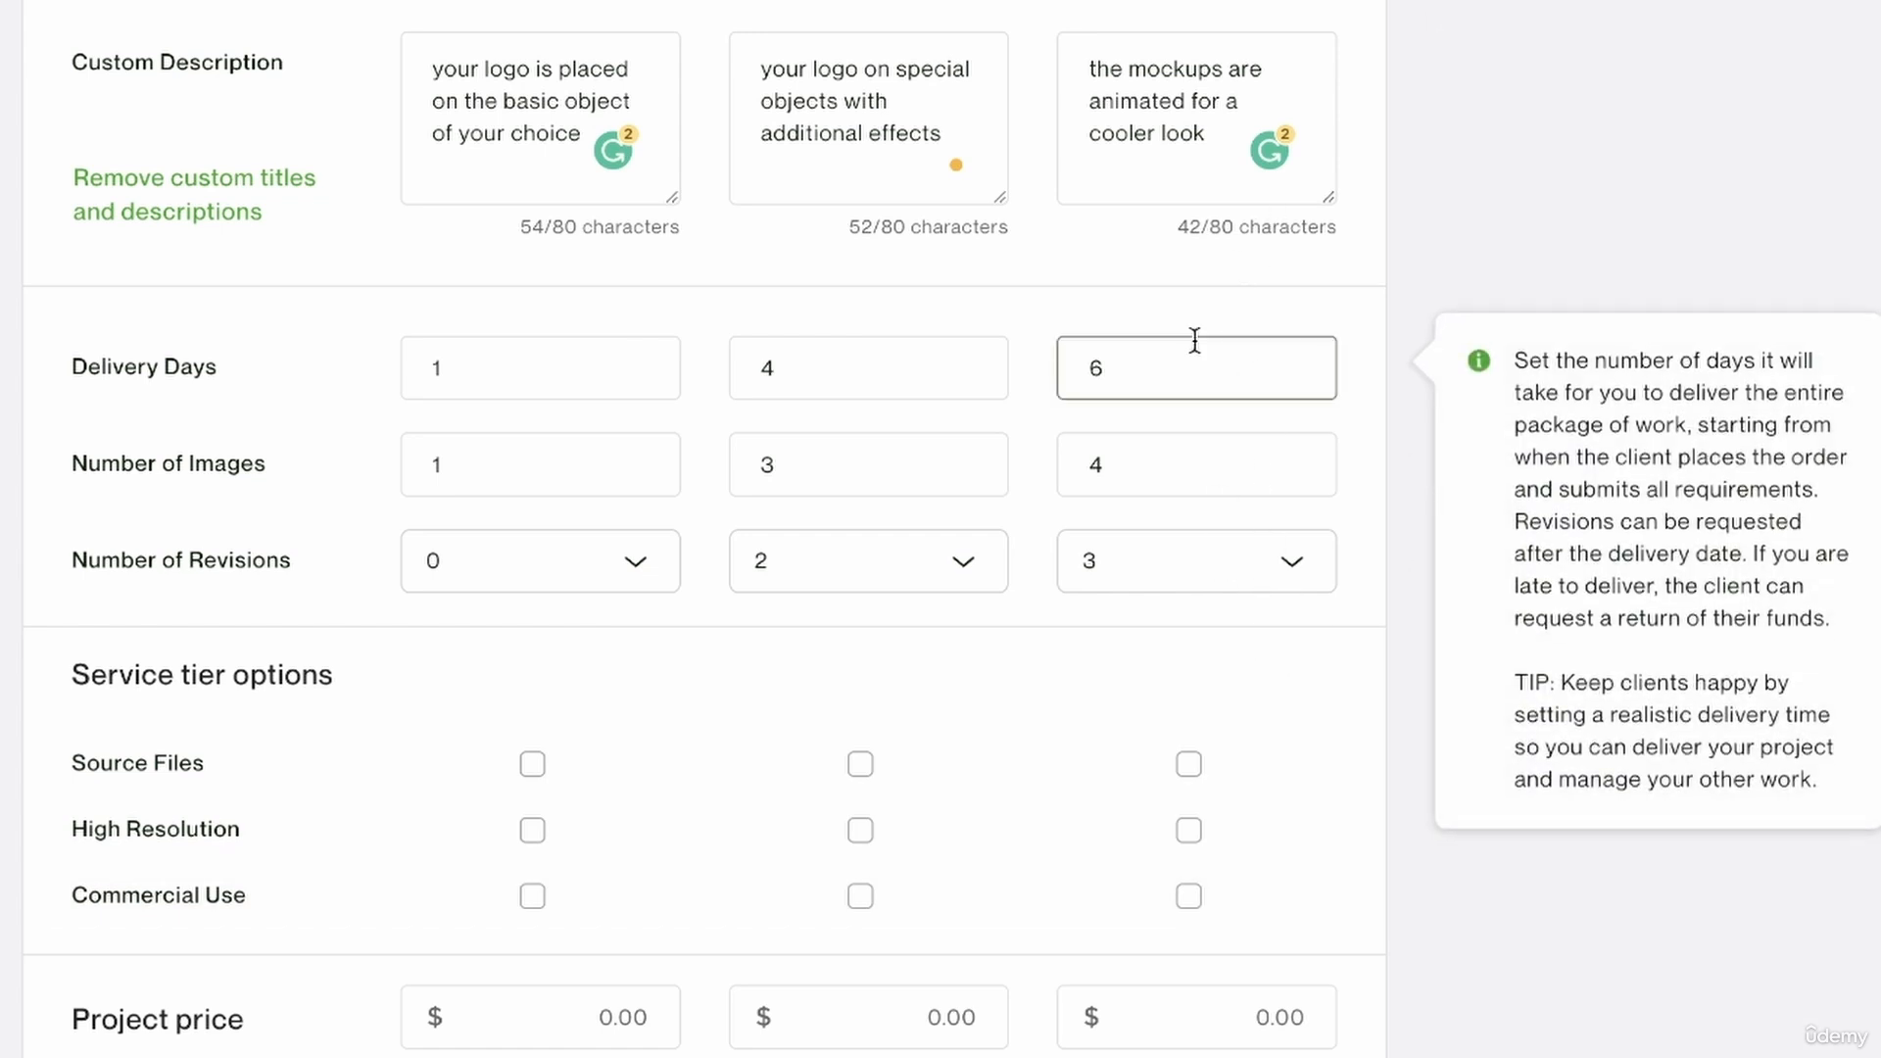
{"action": "left_click", "coordinate": [1188, 764]}
{"action": "left_click", "coordinate": [860, 764]}
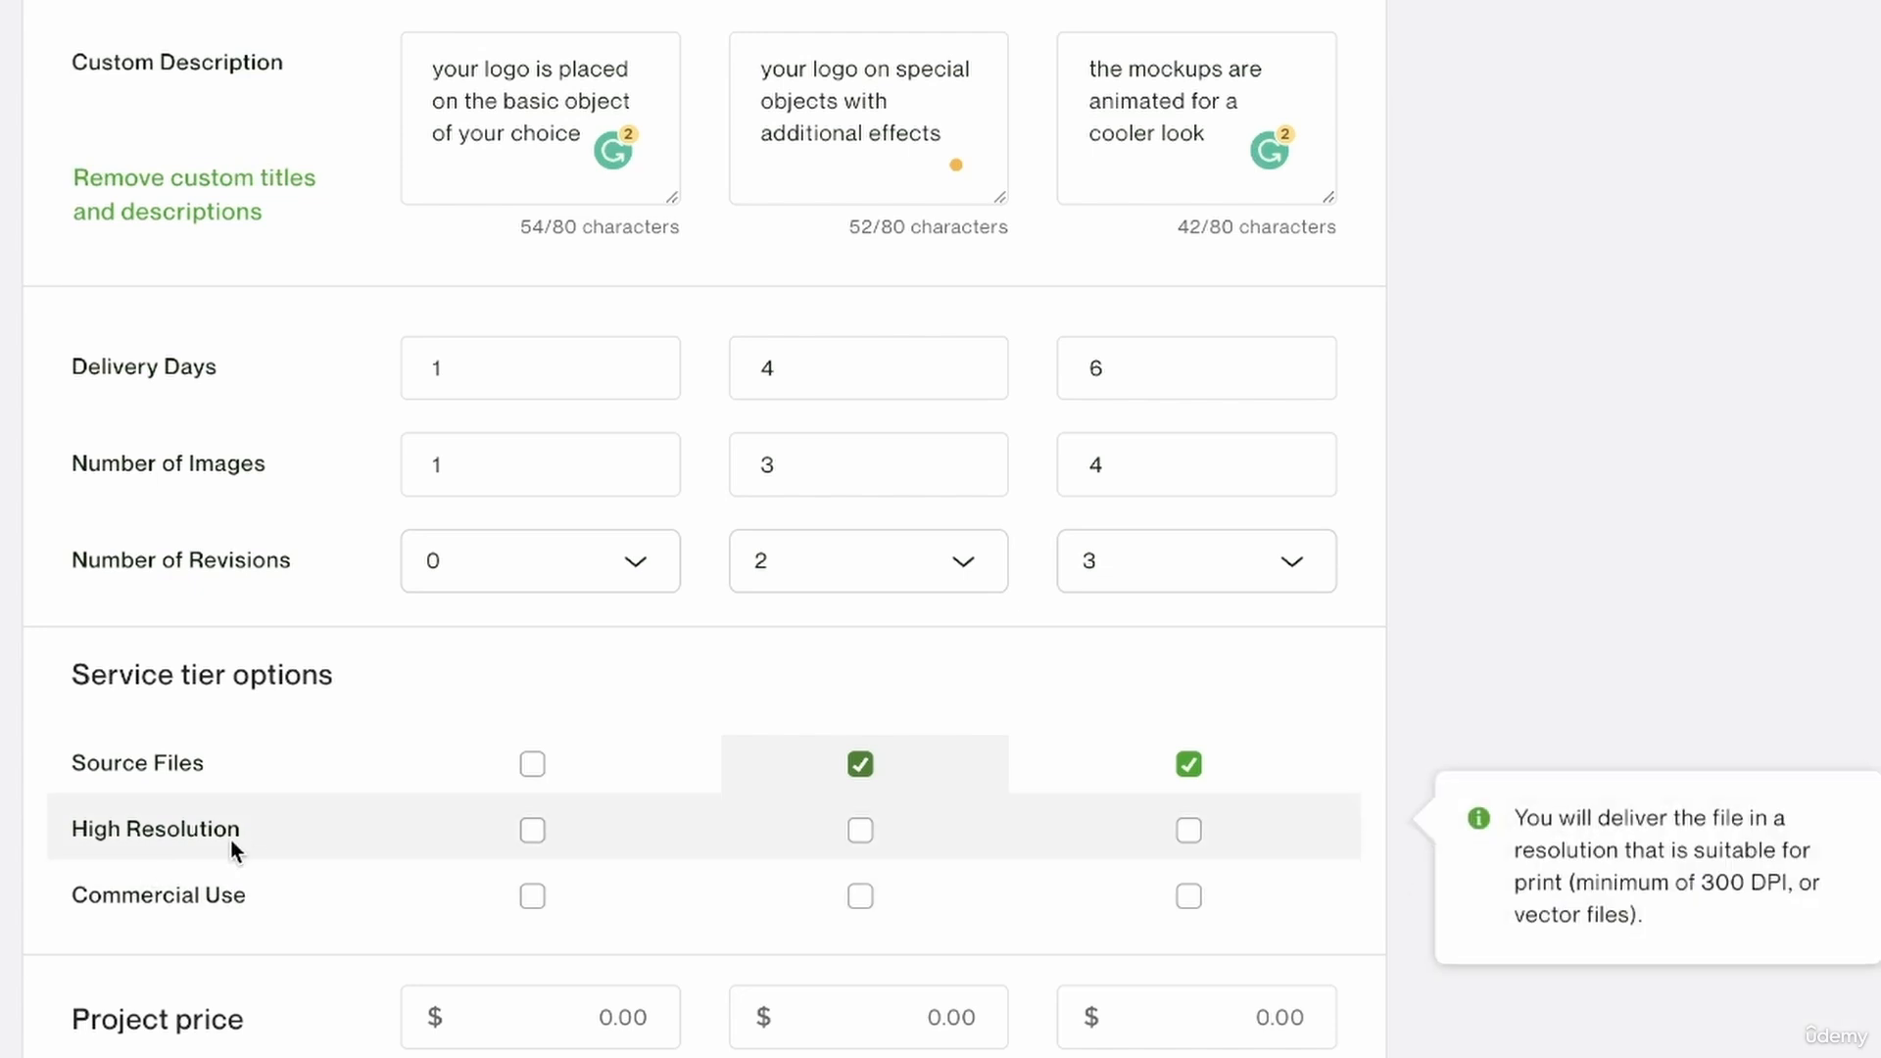
{"action": "left_click", "coordinate": [1188, 833]}
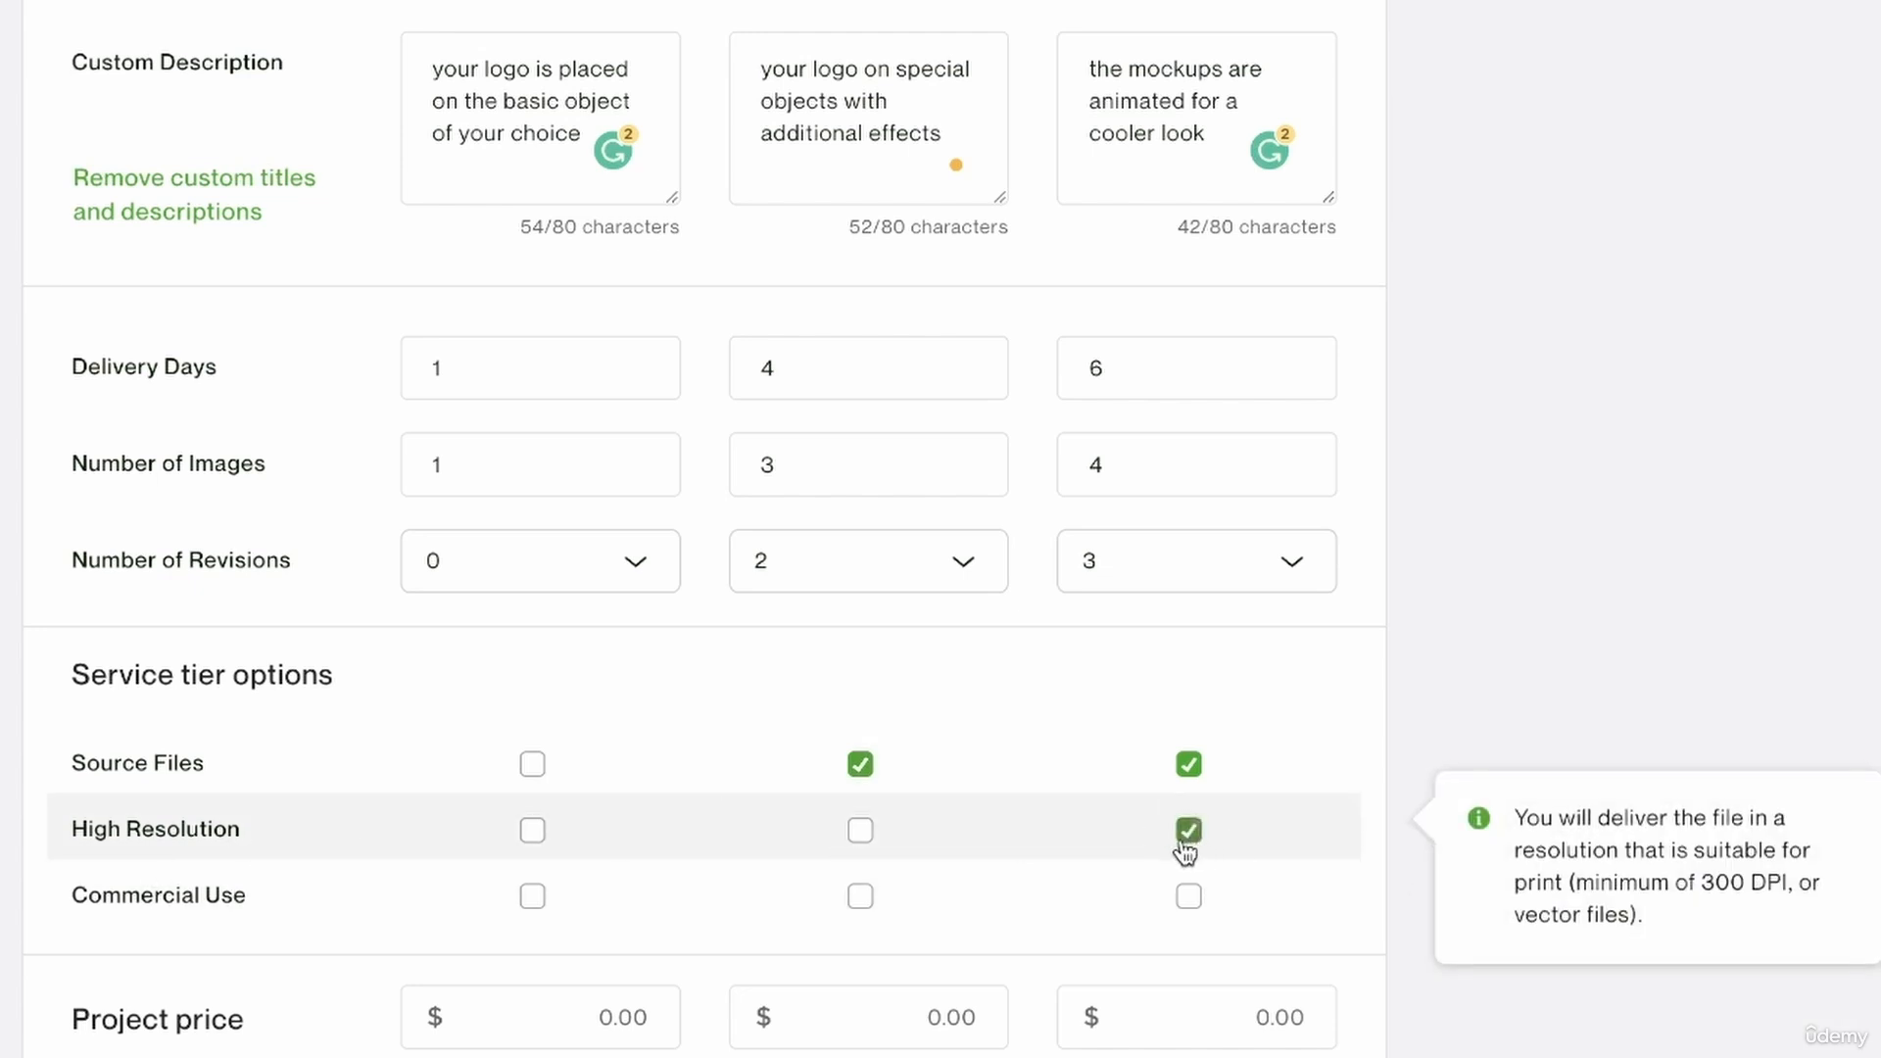
{"action": "left_click", "coordinate": [860, 834]}
{"action": "scroll", "coordinate": [860, 848], "scroll_direction": "up", "scroll_amount": 2}
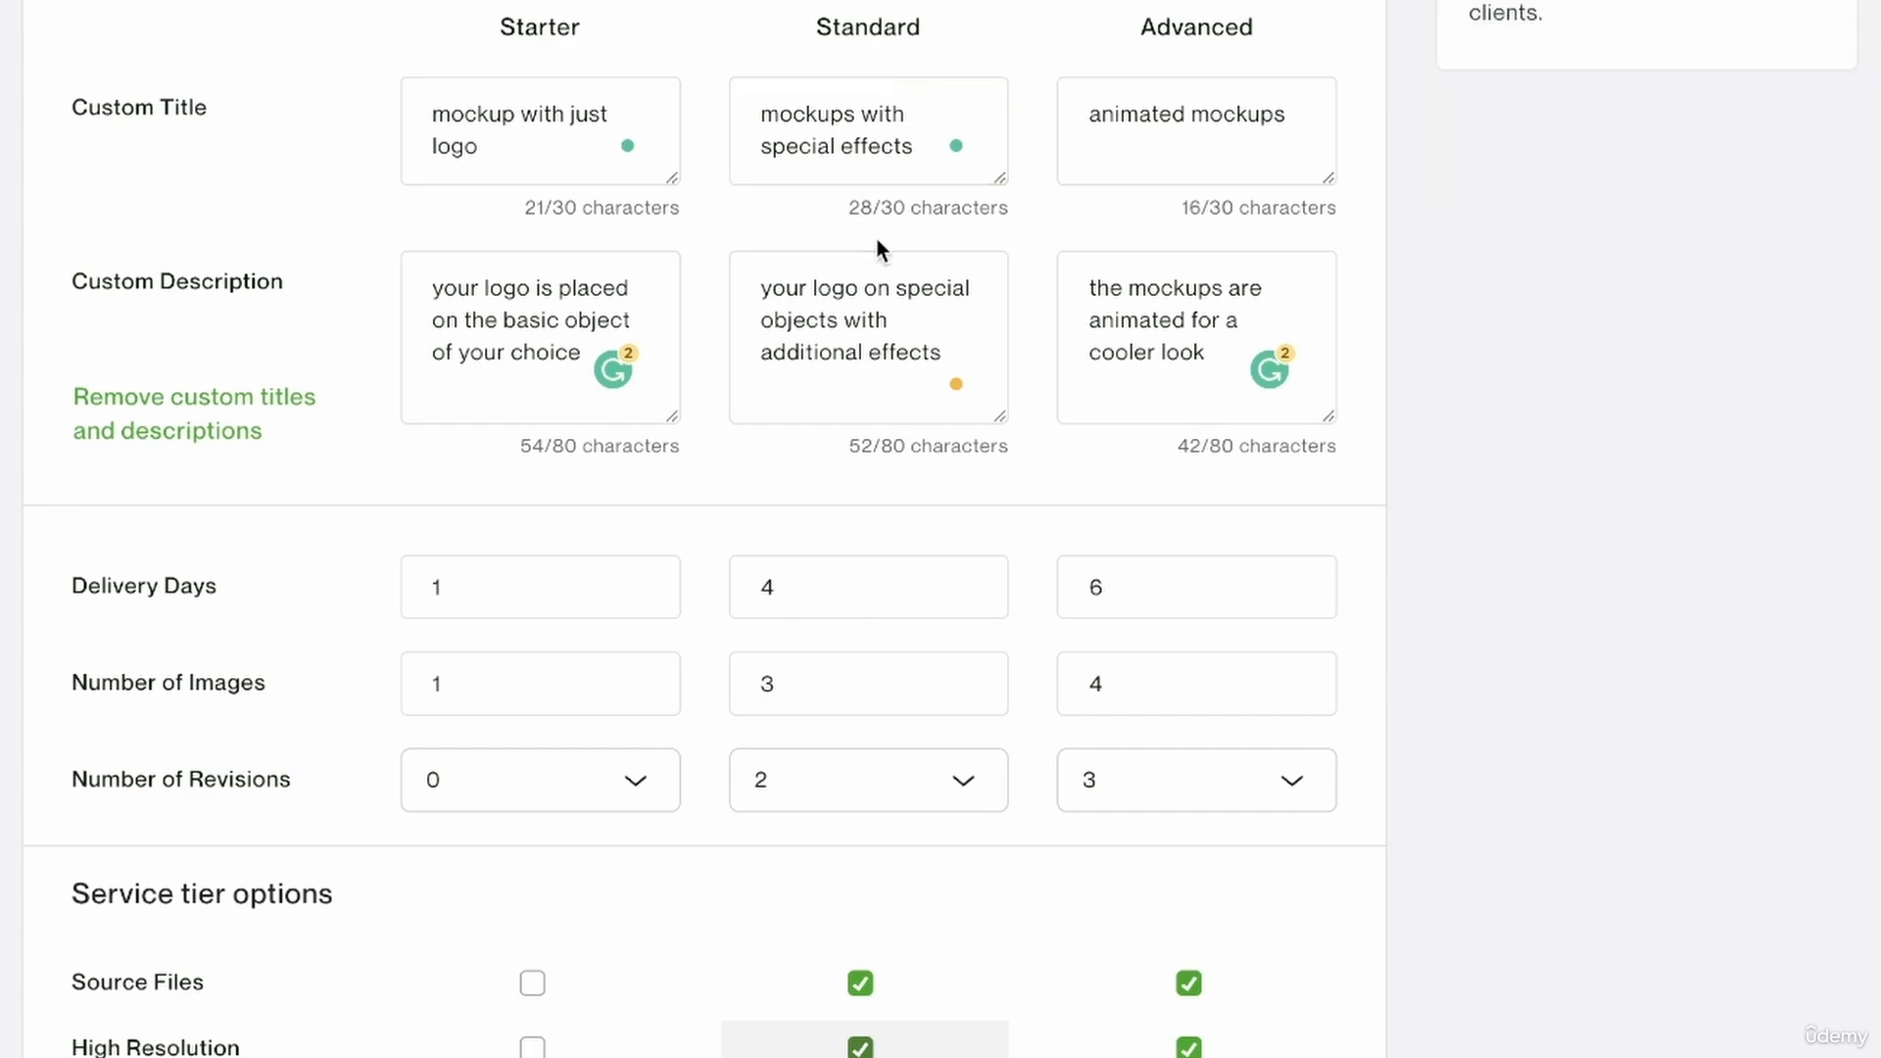
{"action": "scroll", "coordinate": [901, 719], "scroll_direction": "down", "scroll_amount": 4}
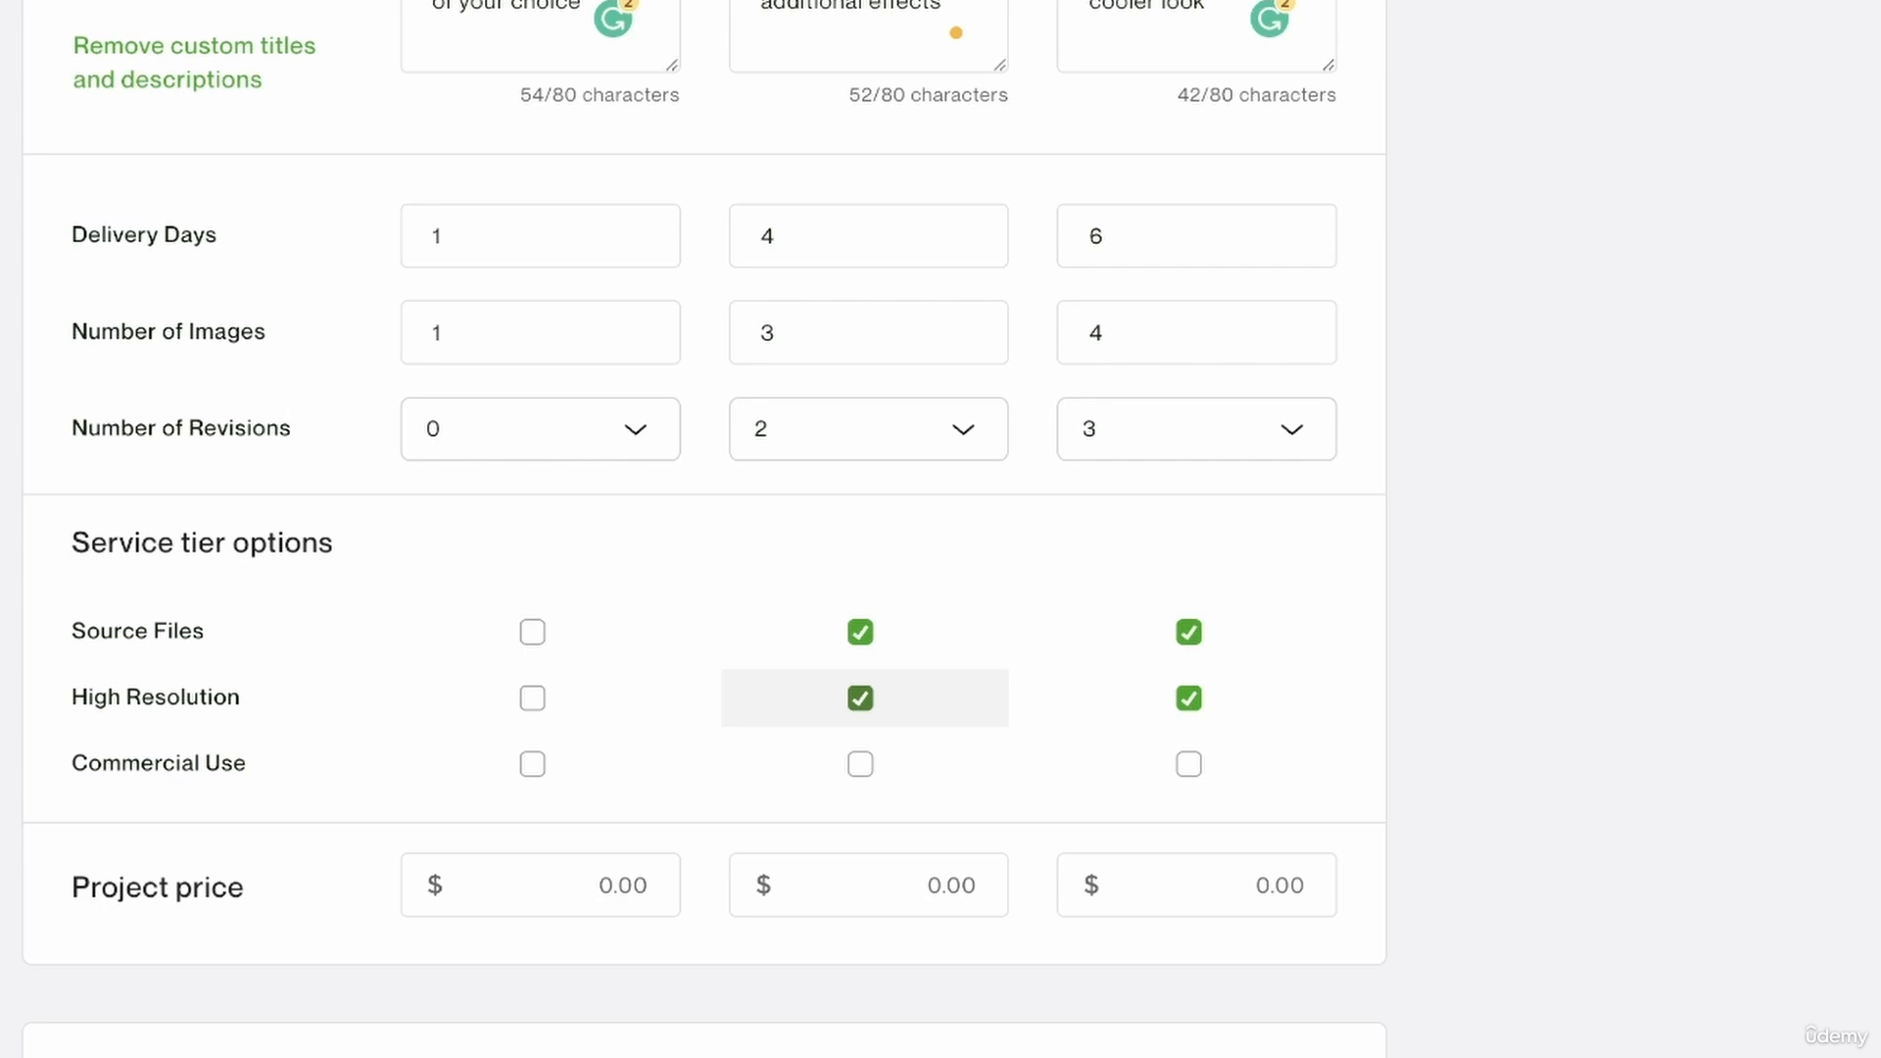
Include commercial use in the Starter, Standard and Advanced tiers.
{"action": "mouse_move", "coordinate": [500, 763]}
{"action": "left_click", "coordinate": [532, 766]}
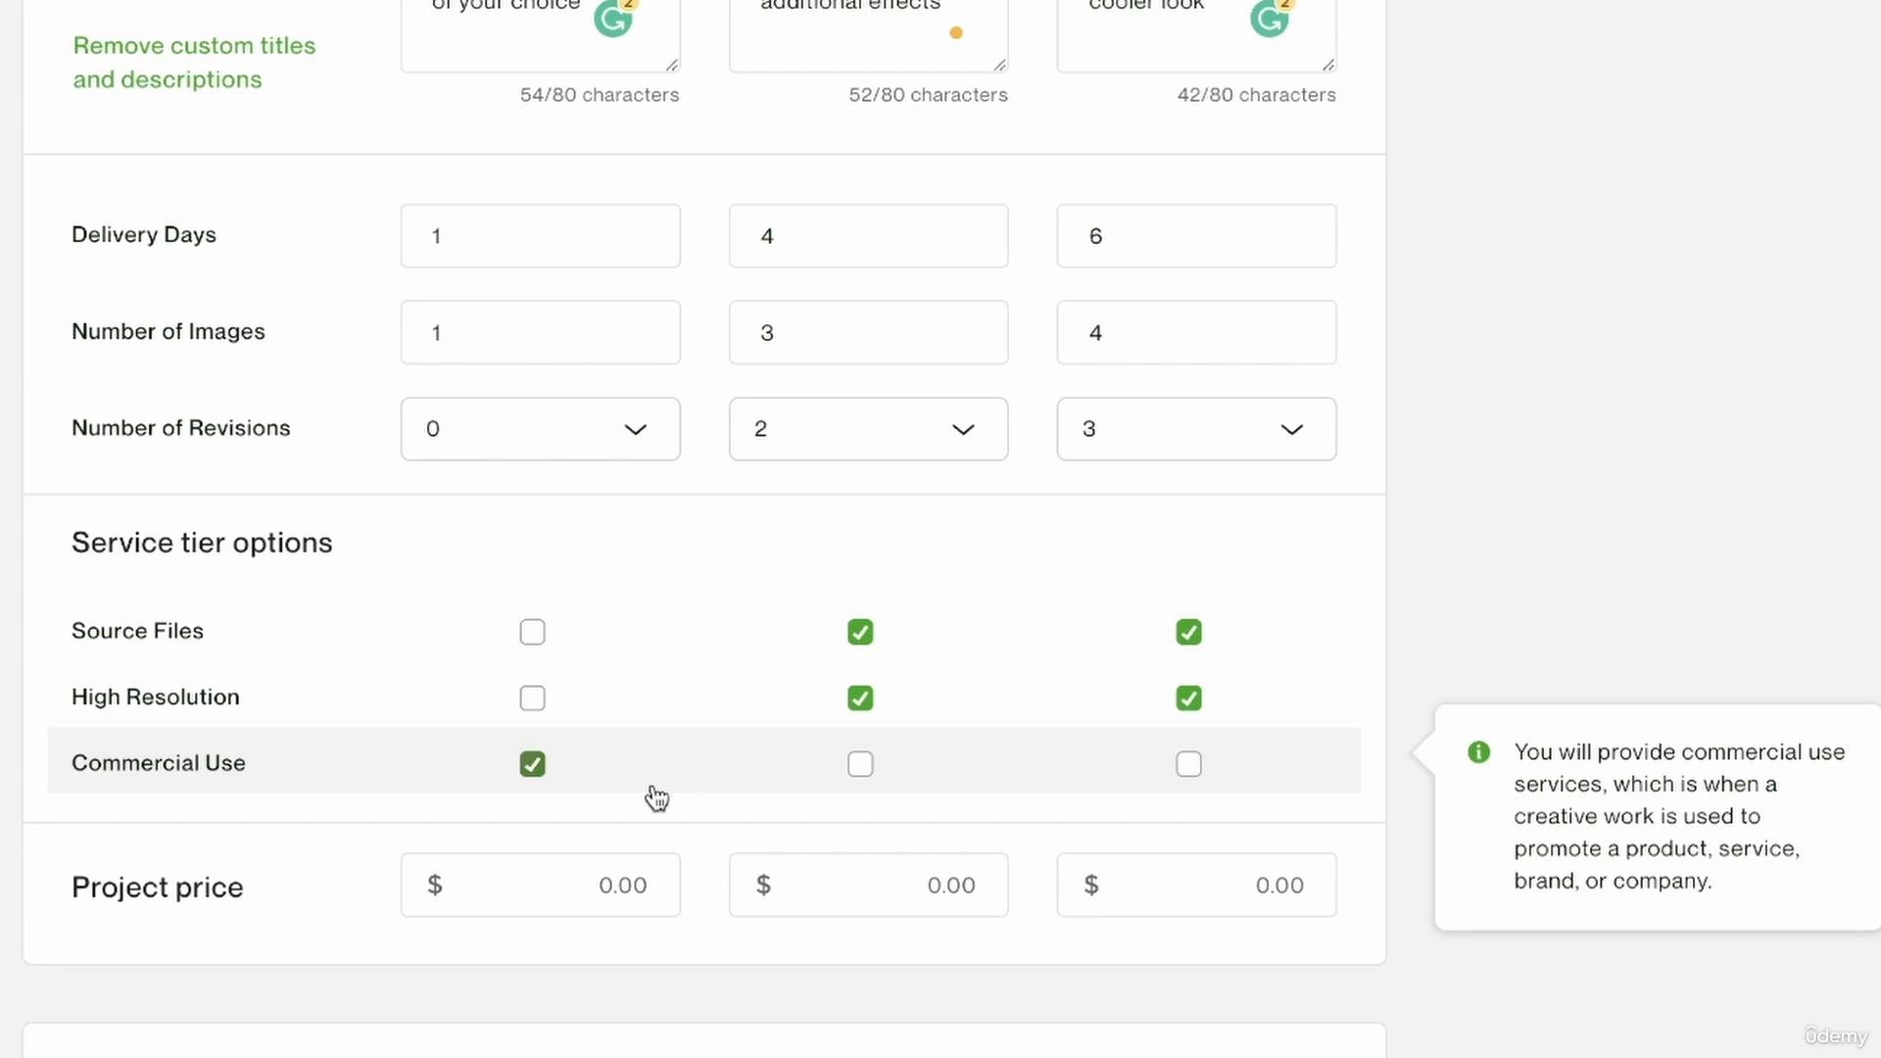
{"action": "left_click", "coordinate": [863, 765]}
{"action": "left_click", "coordinate": [1191, 770]}
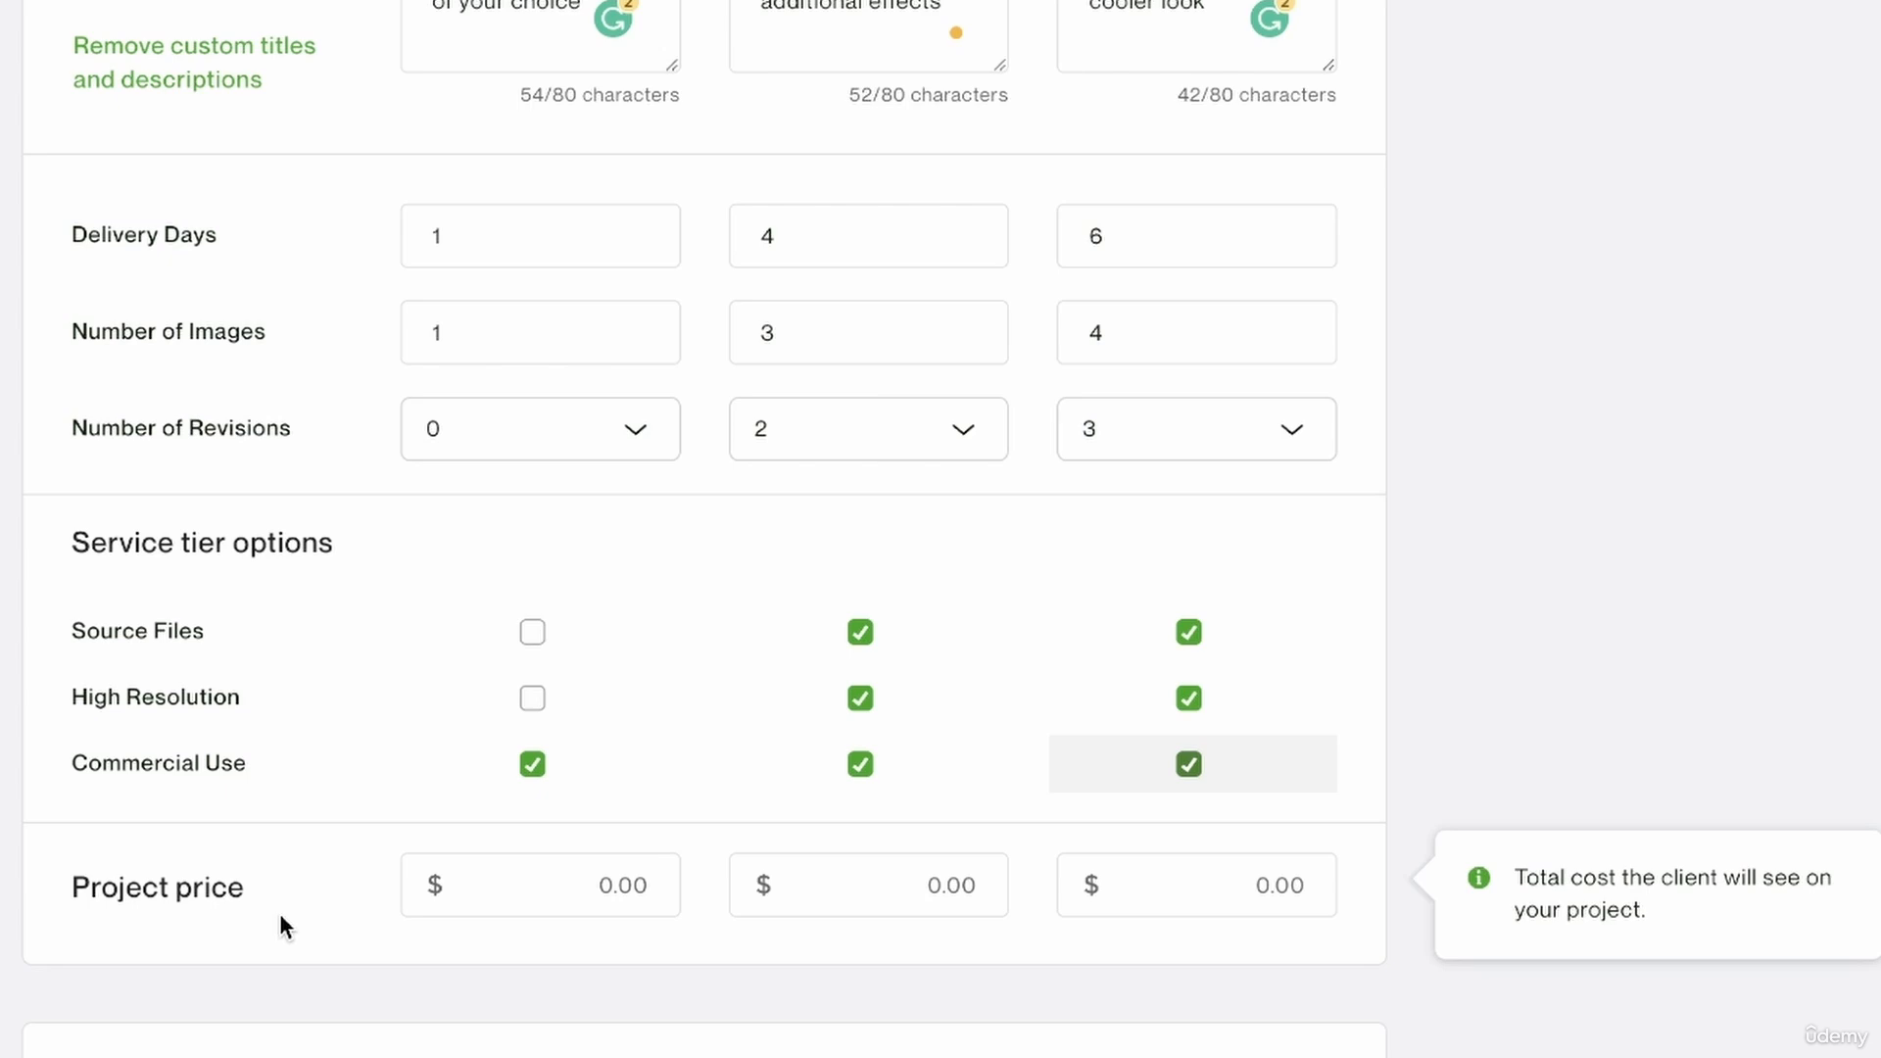
Set the project price to $5 for the Starter tier, $10 for Standard and $40 for Advanced.
{"action": "scroll", "coordinate": [529, 454], "scroll_direction": "up", "scroll_amount": 4}
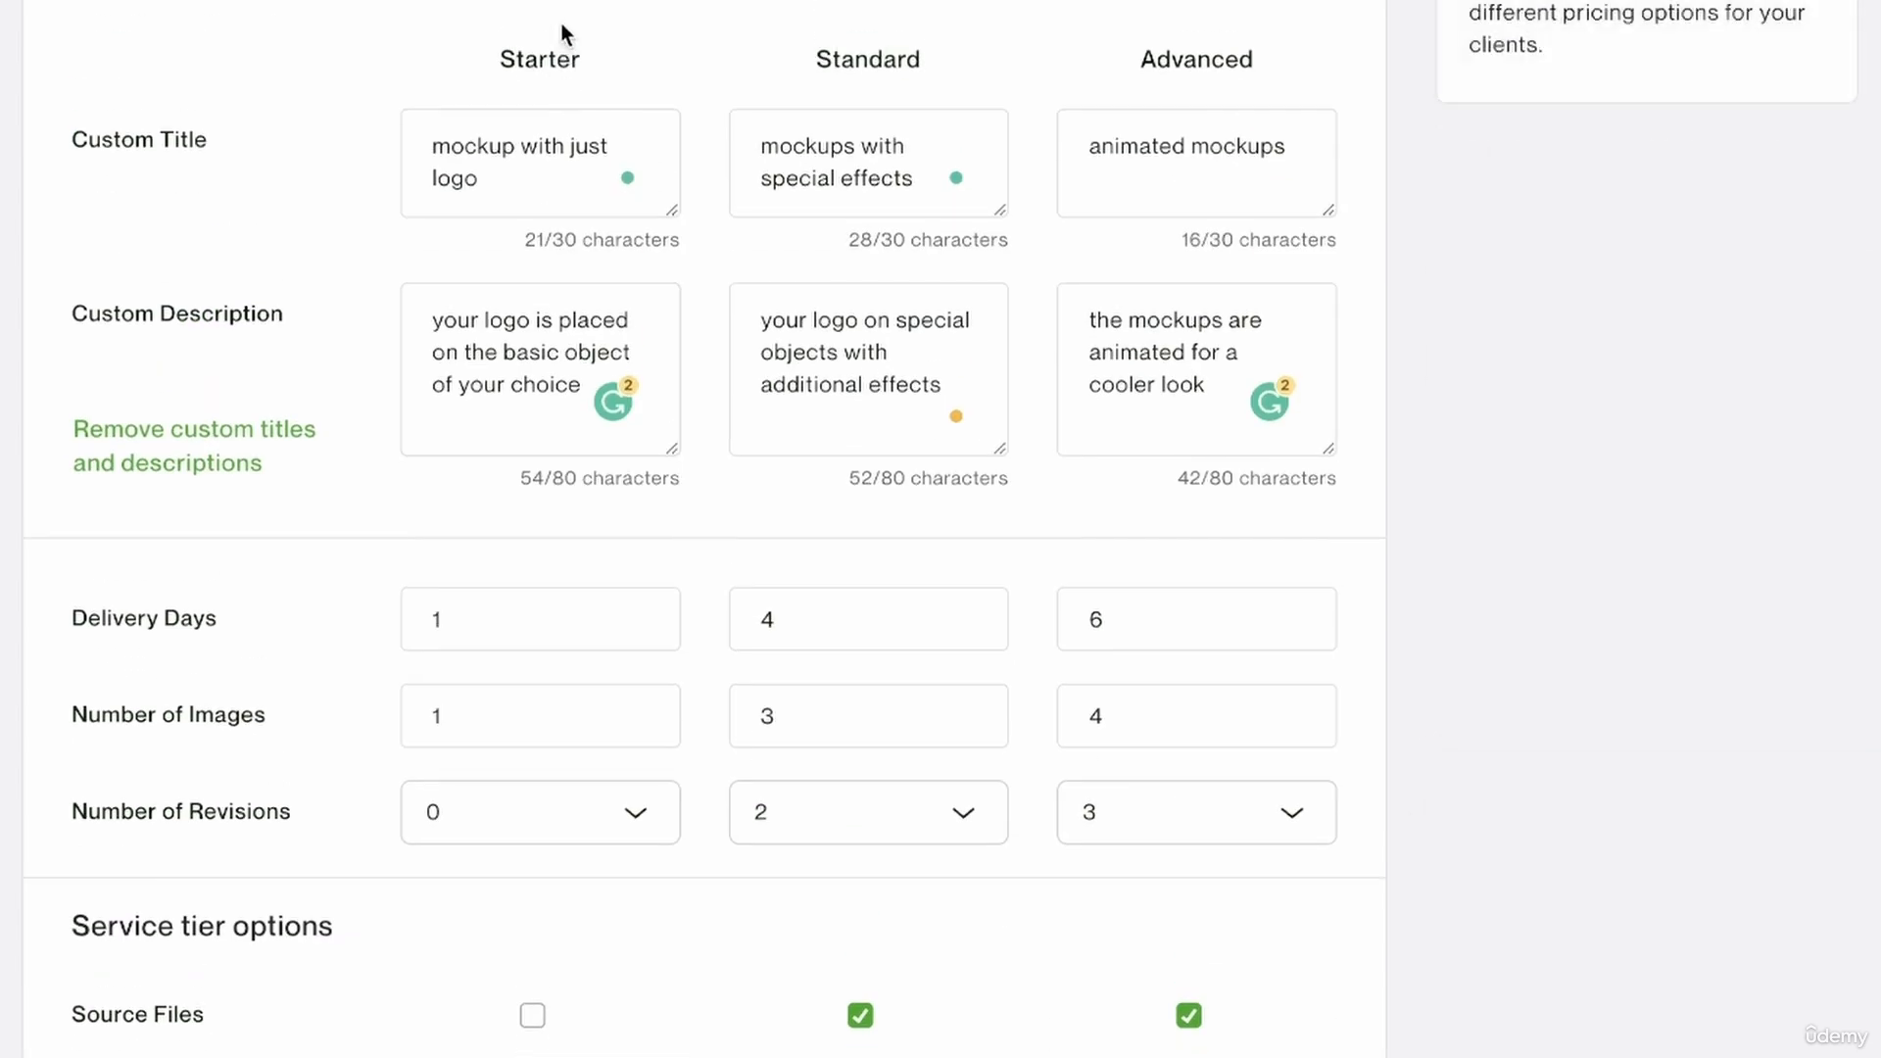
{"action": "scroll", "coordinate": [533, 907], "scroll_direction": "down", "scroll_amount": 5}
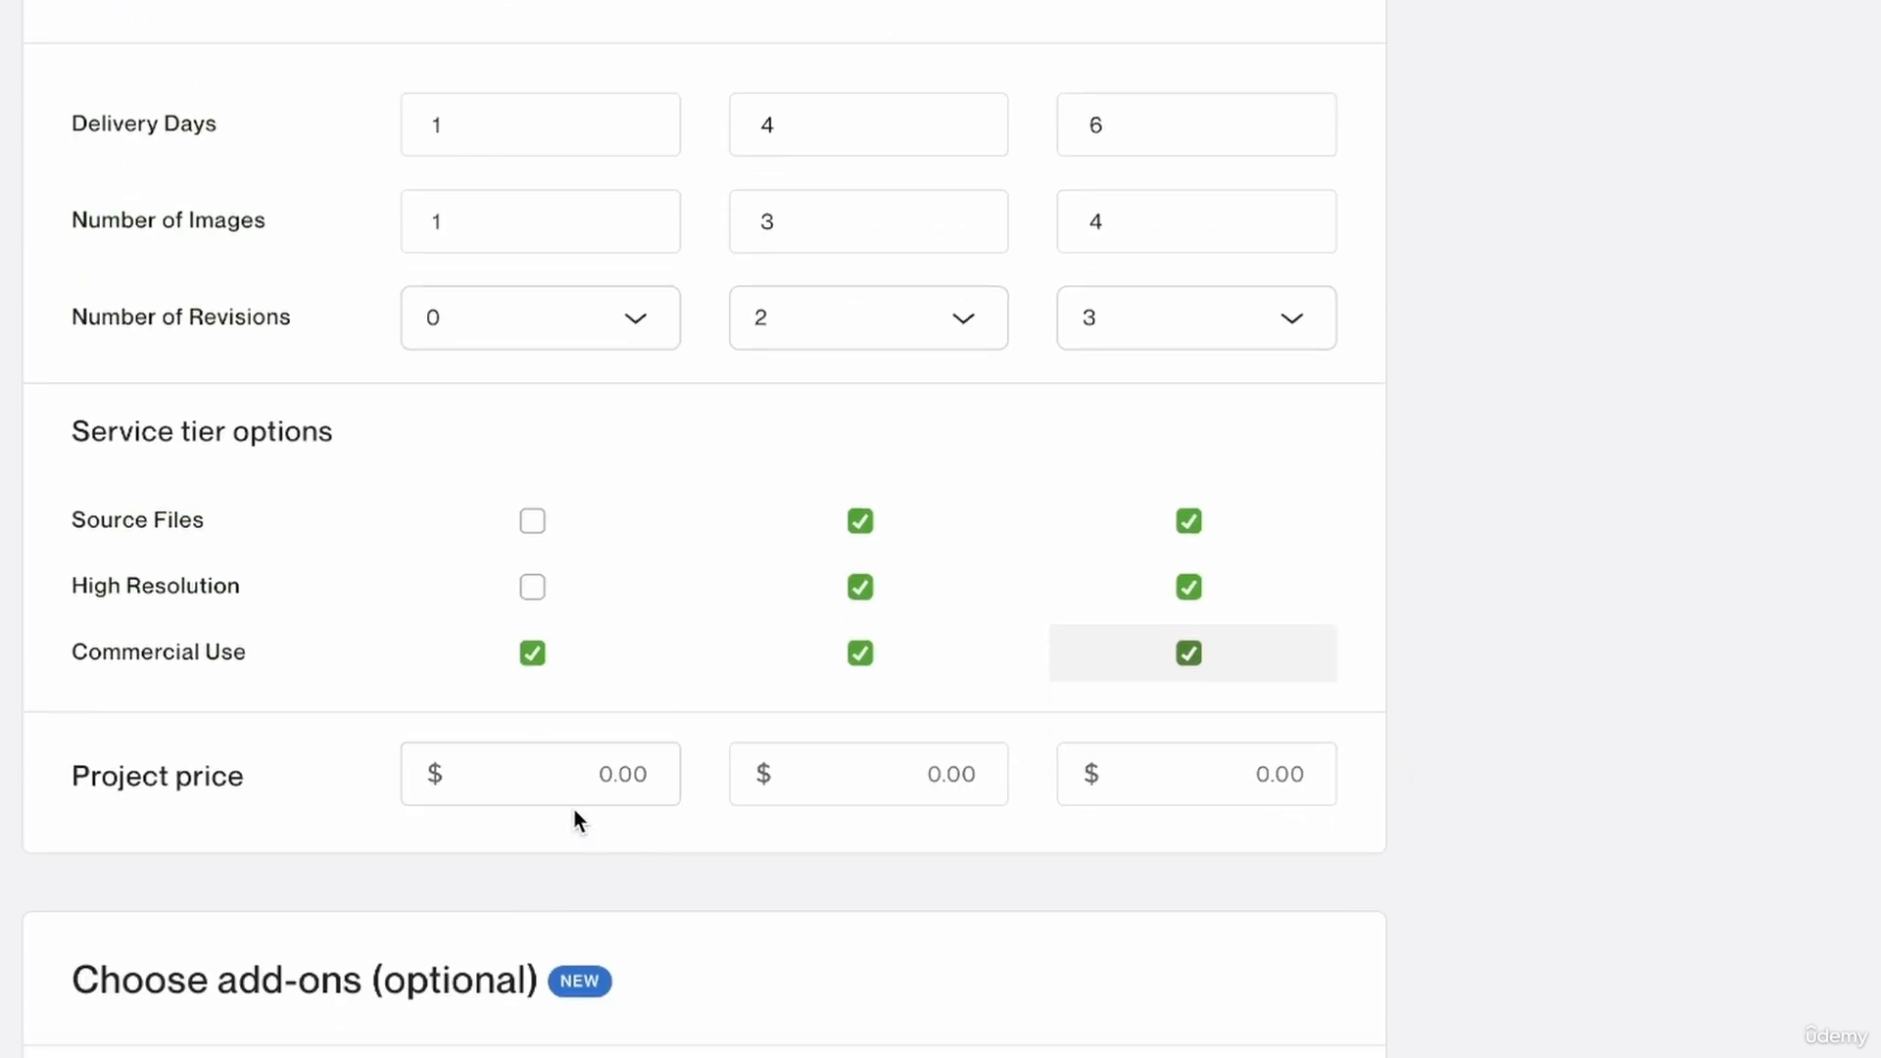
{"action": "left_click", "coordinate": [586, 783]}
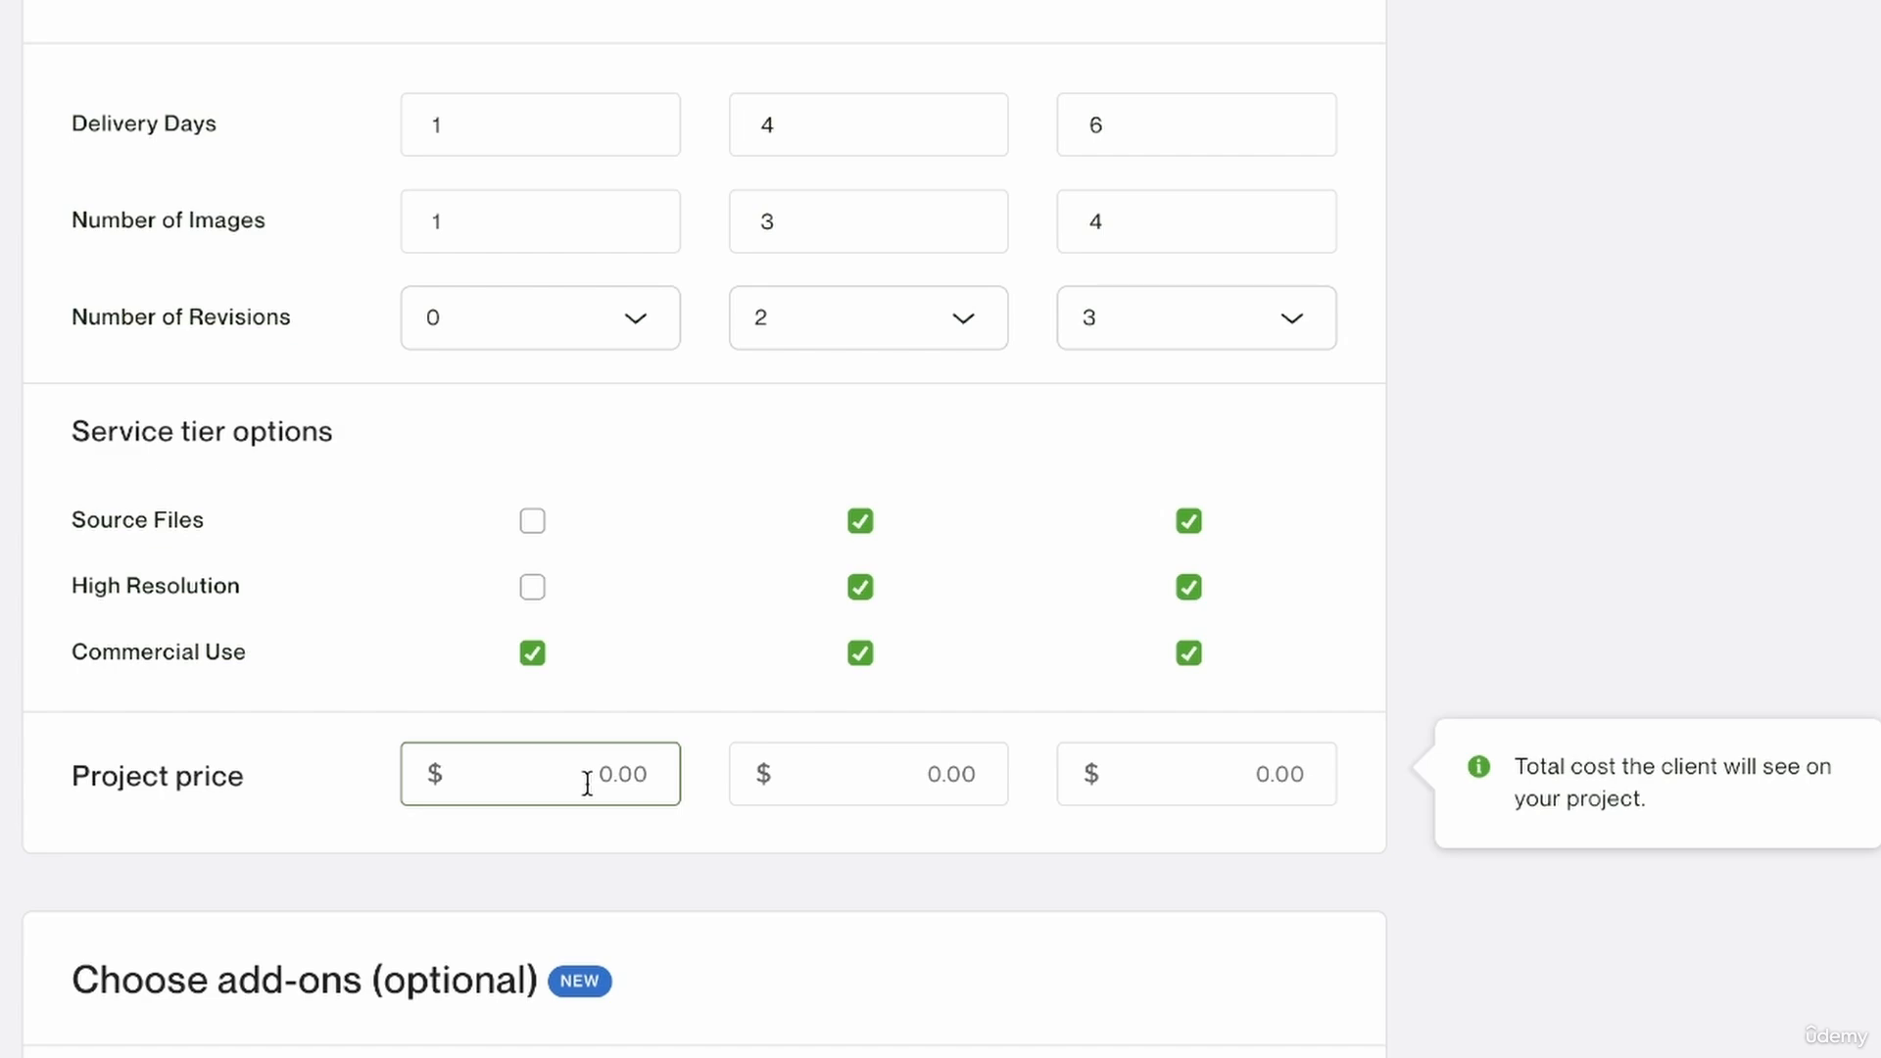
{"action": "type", "text": "5"}
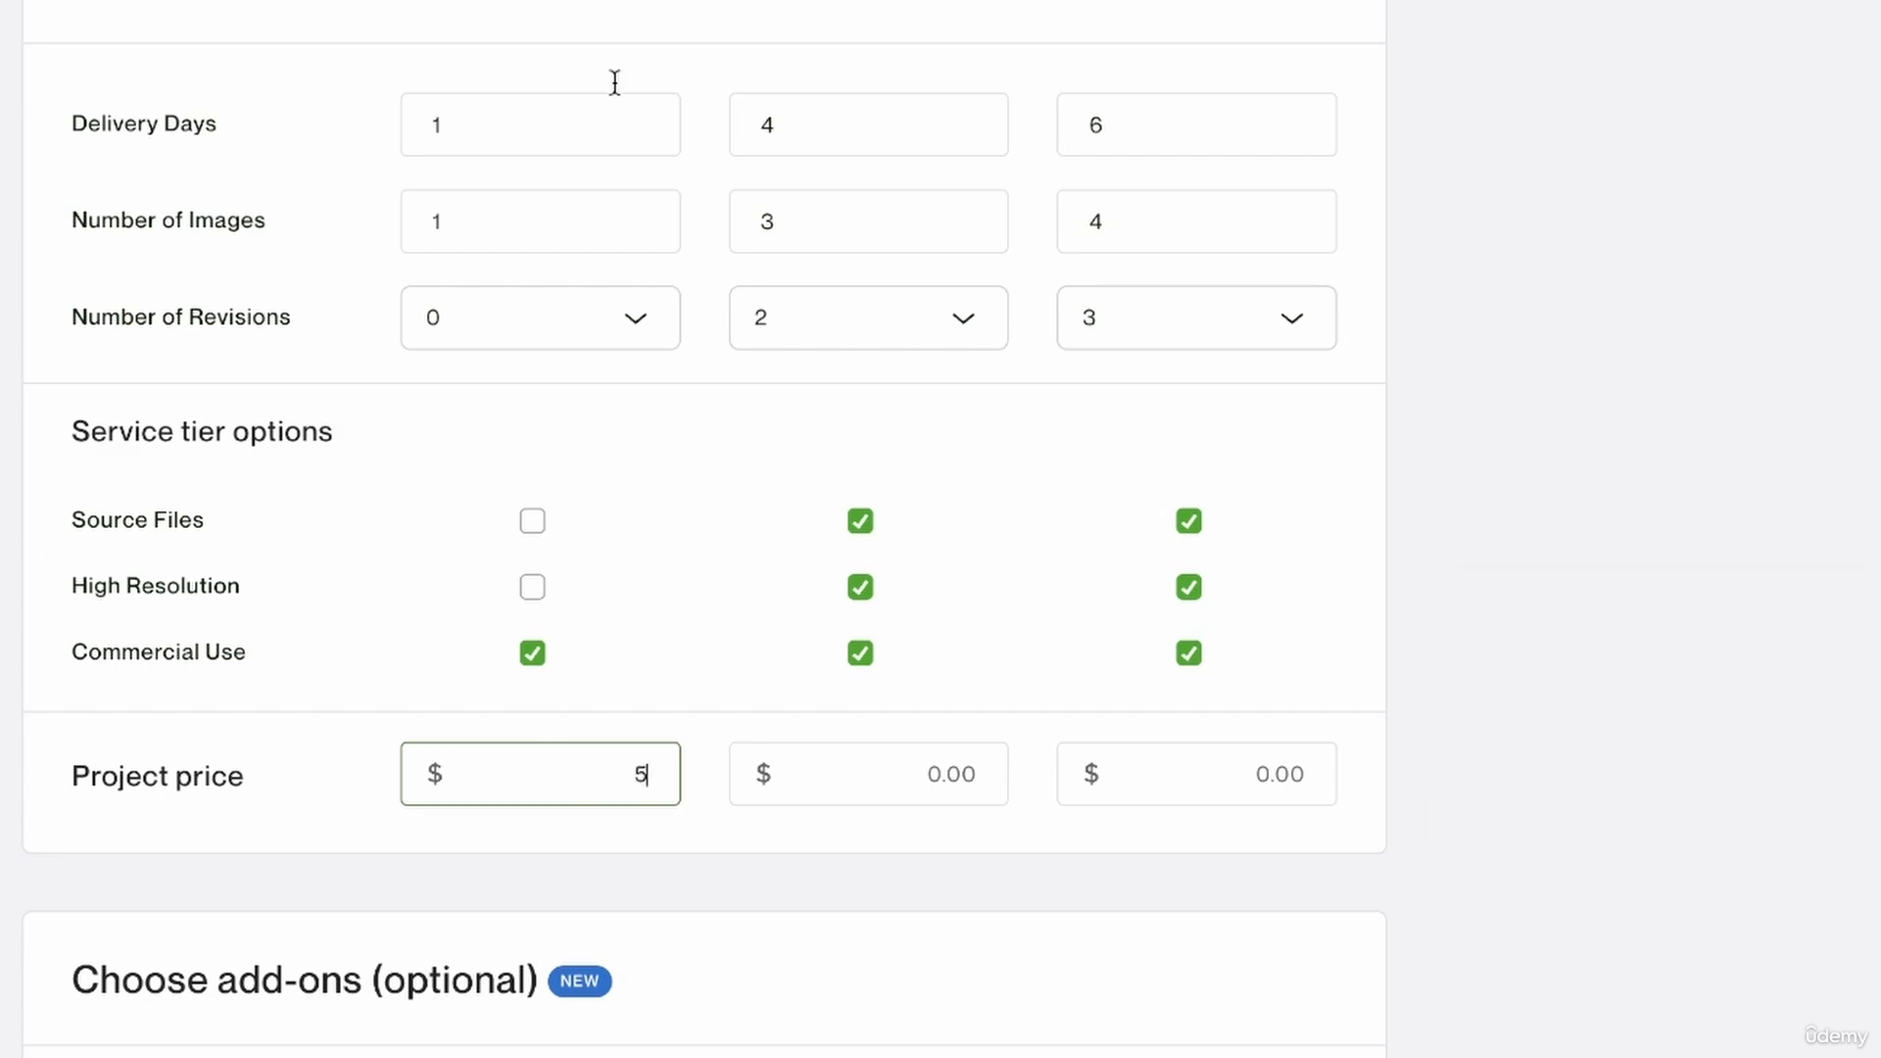
{"action": "scroll", "coordinate": [621, 186], "scroll_direction": "up", "scroll_amount": 5}
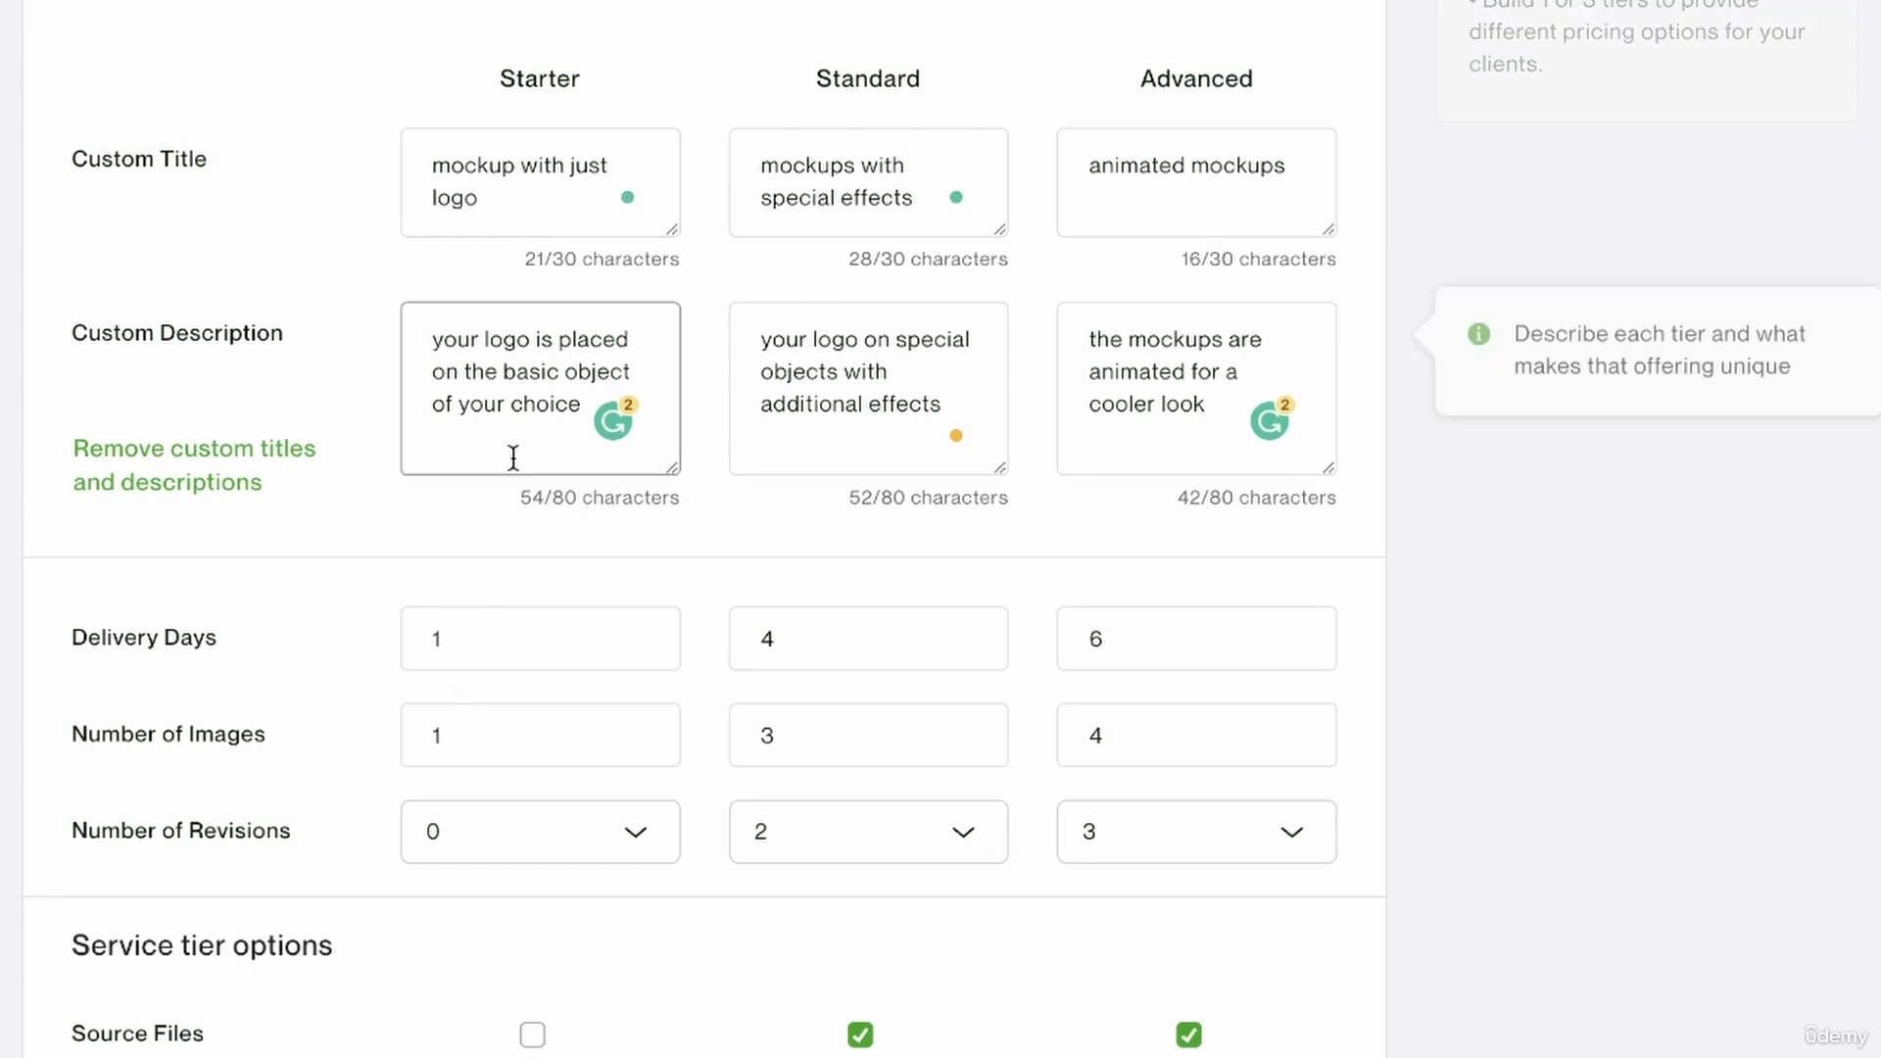
{"action": "mouse_move", "coordinate": [509, 638]}
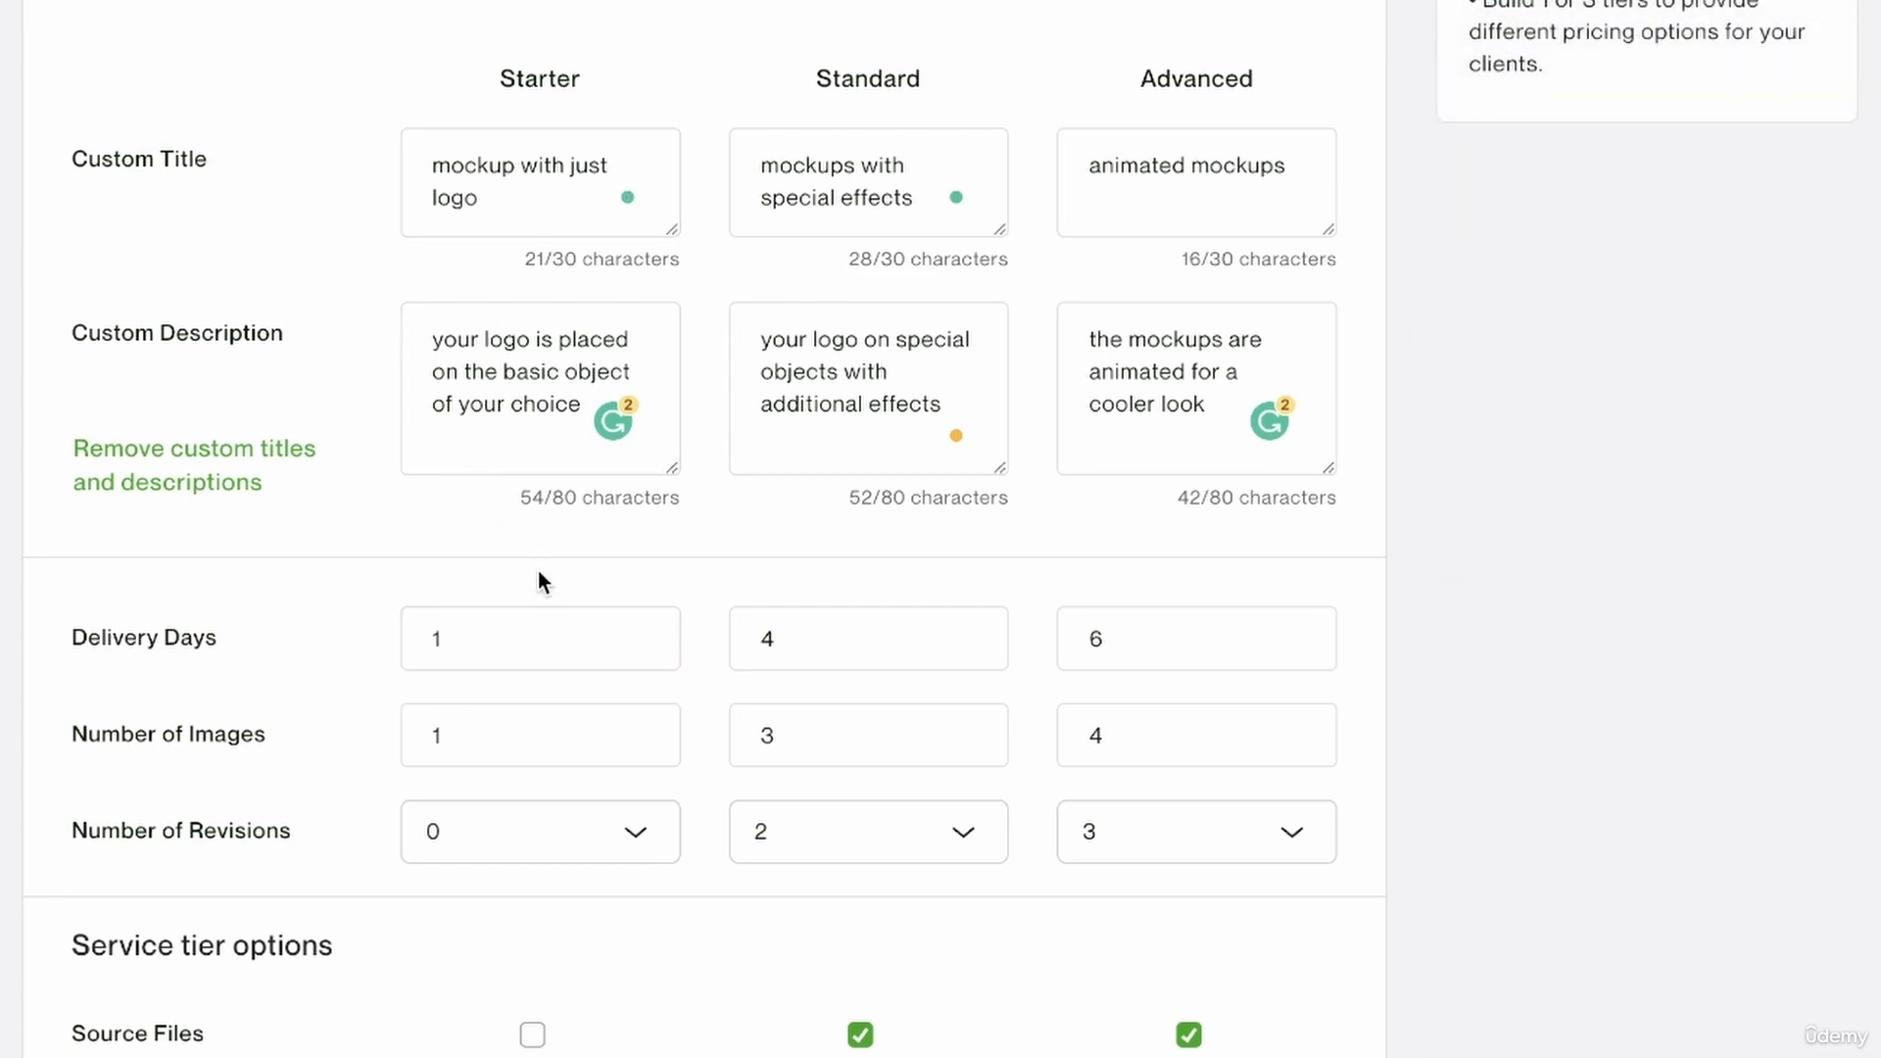
{"action": "scroll", "coordinate": [537, 570], "scroll_direction": "down", "scroll_amount": 1}
{"action": "scroll", "coordinate": [903, 1042], "scroll_direction": "down", "scroll_amount": 1}
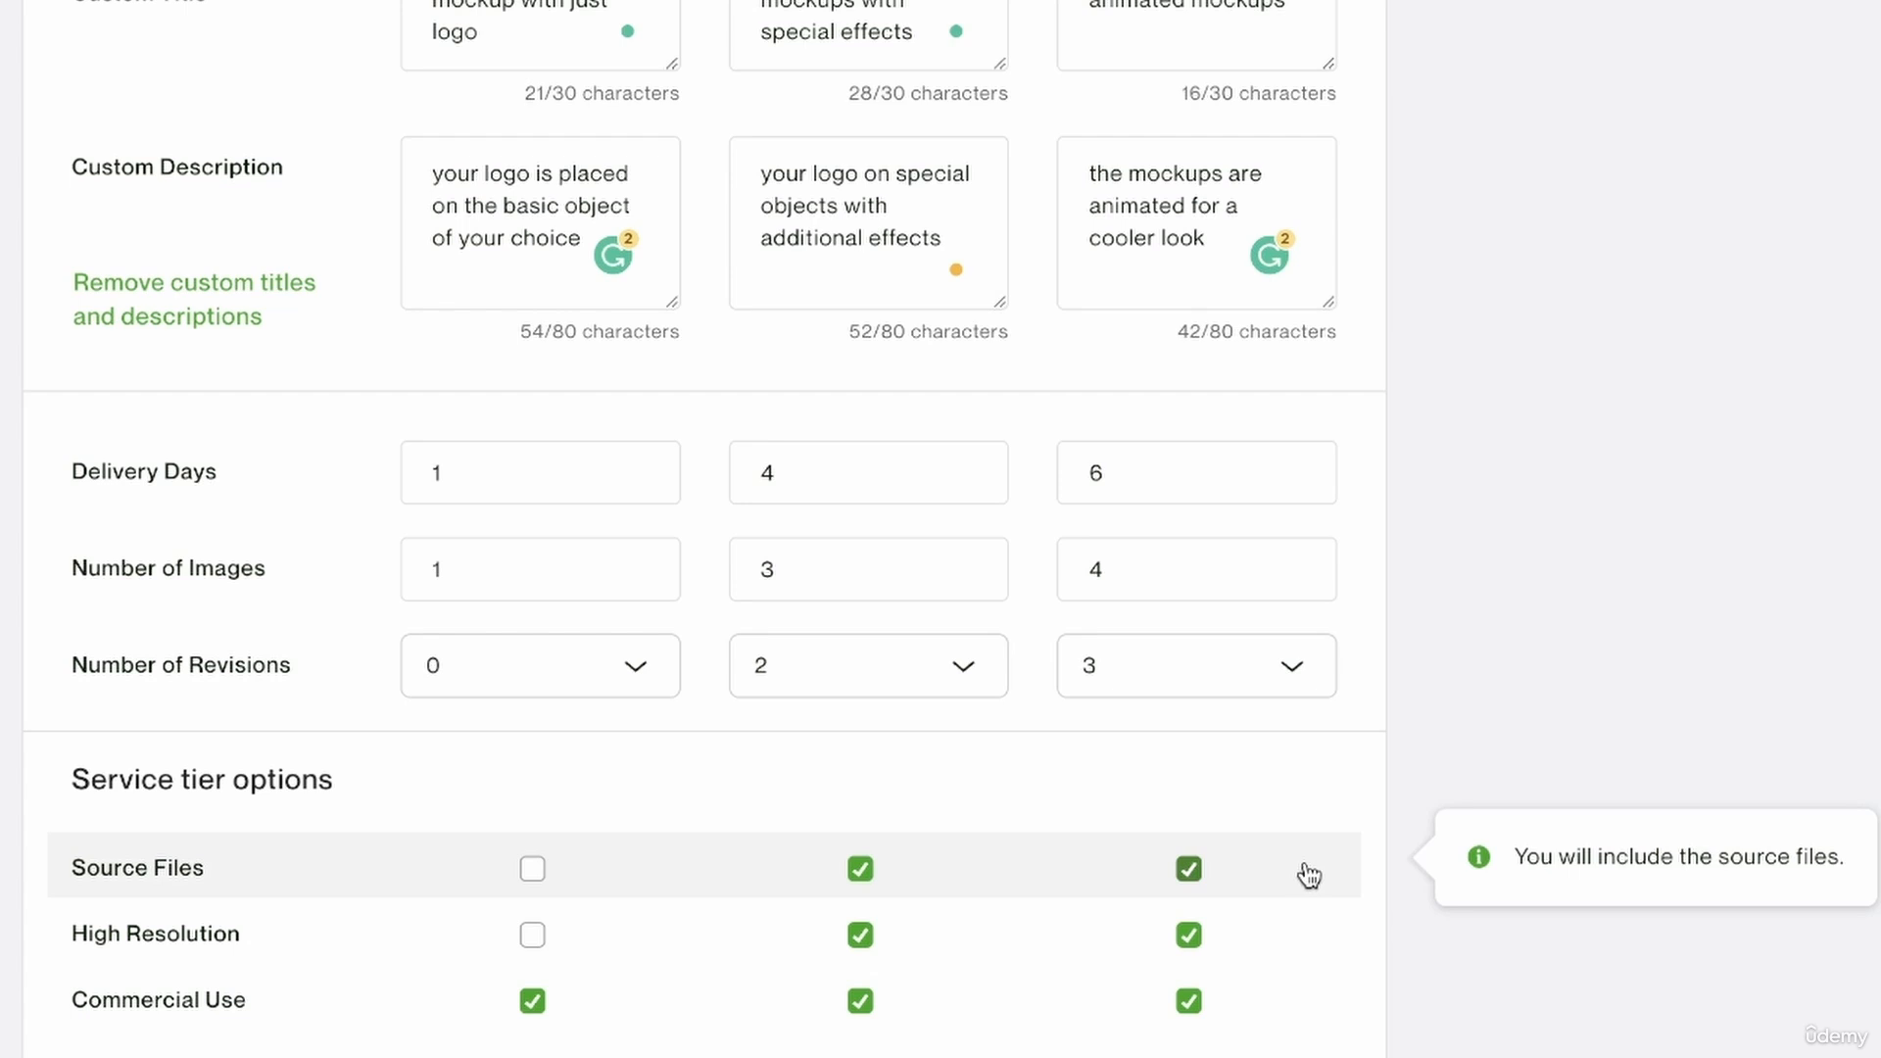
{"action": "scroll", "coordinate": [1508, 1046], "scroll_direction": "down", "scroll_amount": 3}
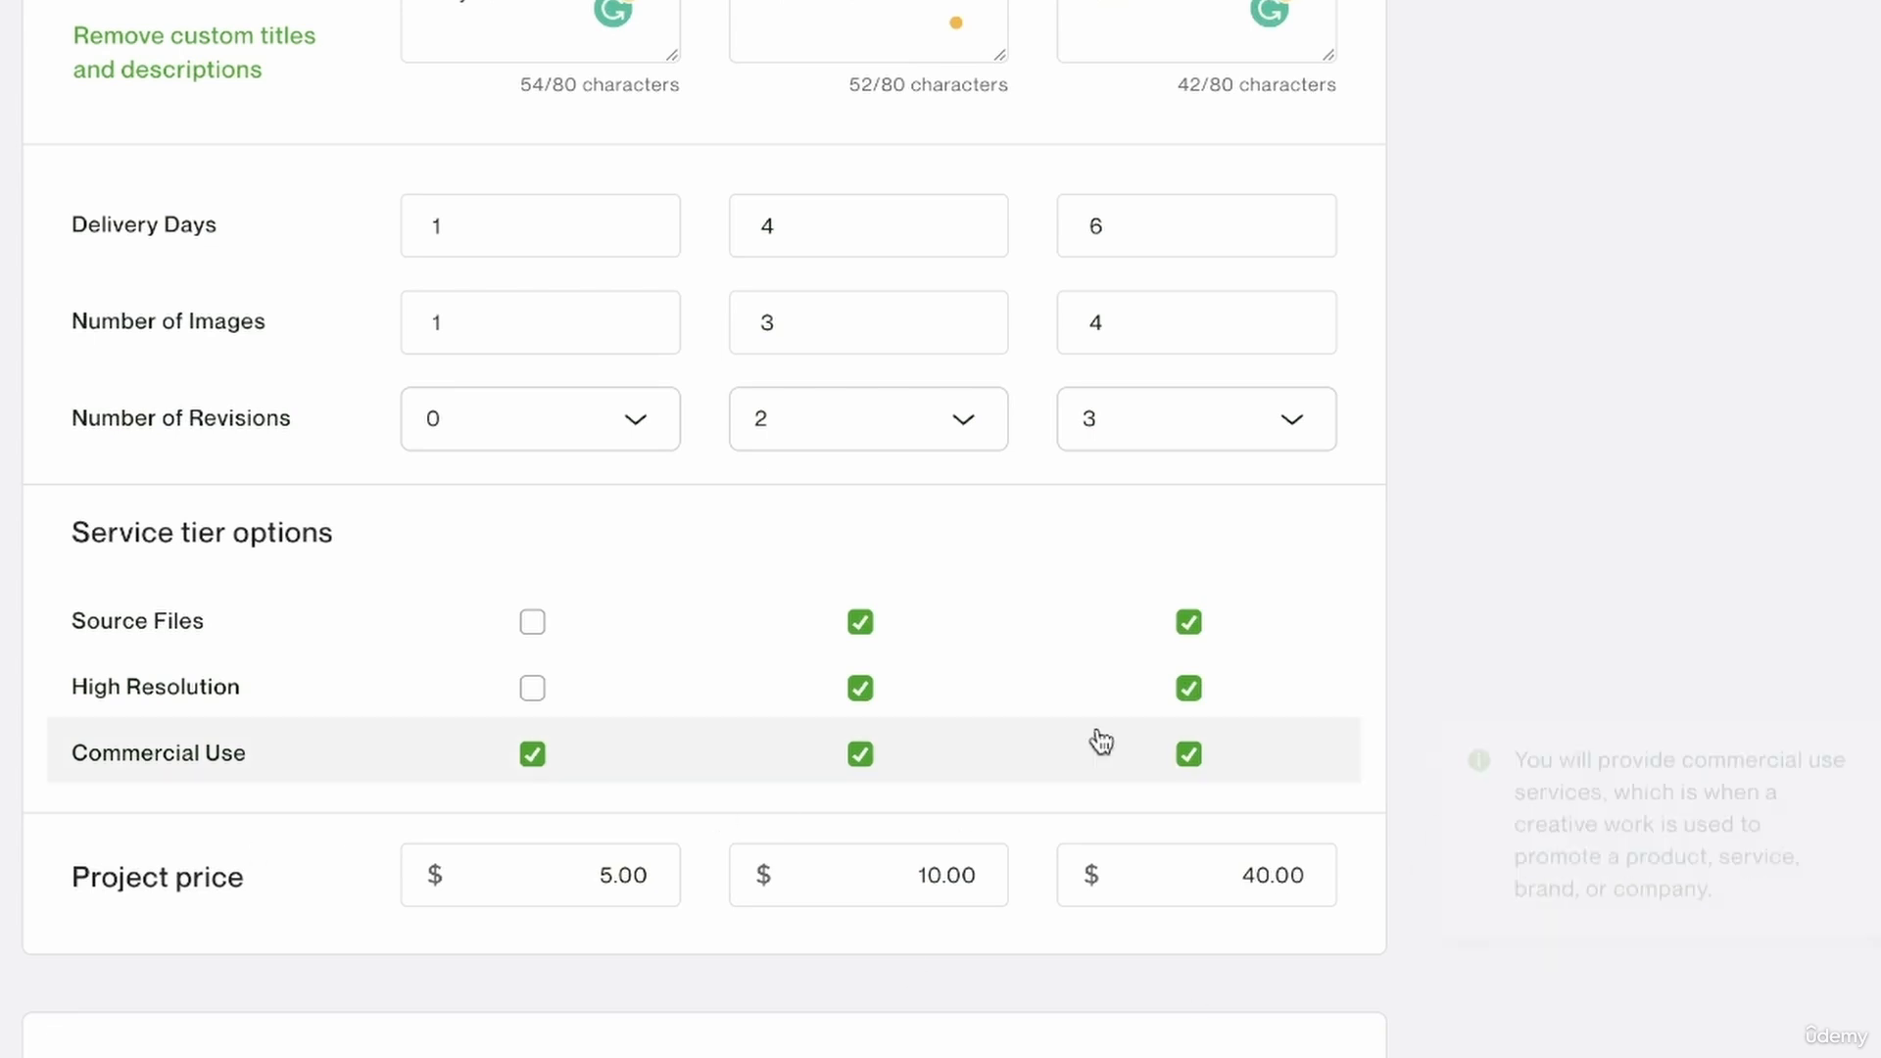
{"action": "left_click", "coordinate": [1301, 891]}
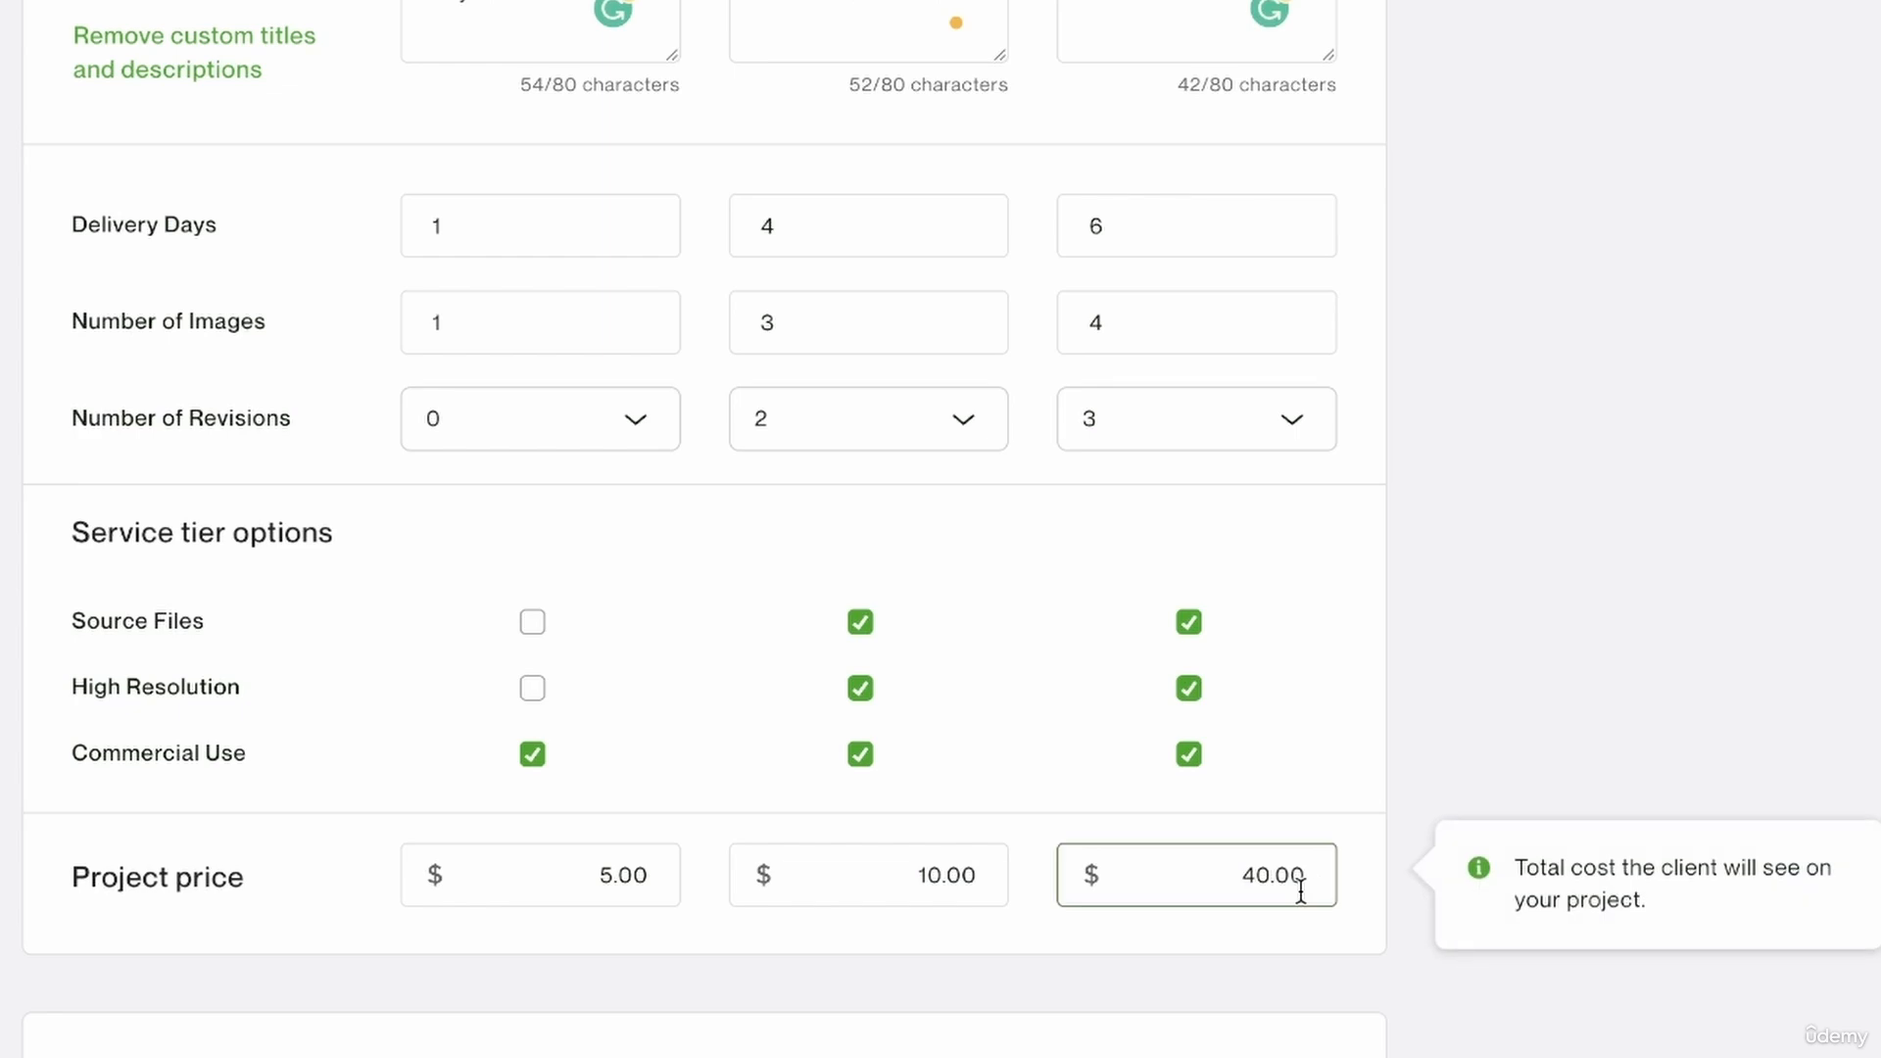
{"action": "left_click", "coordinate": [559, 865]}
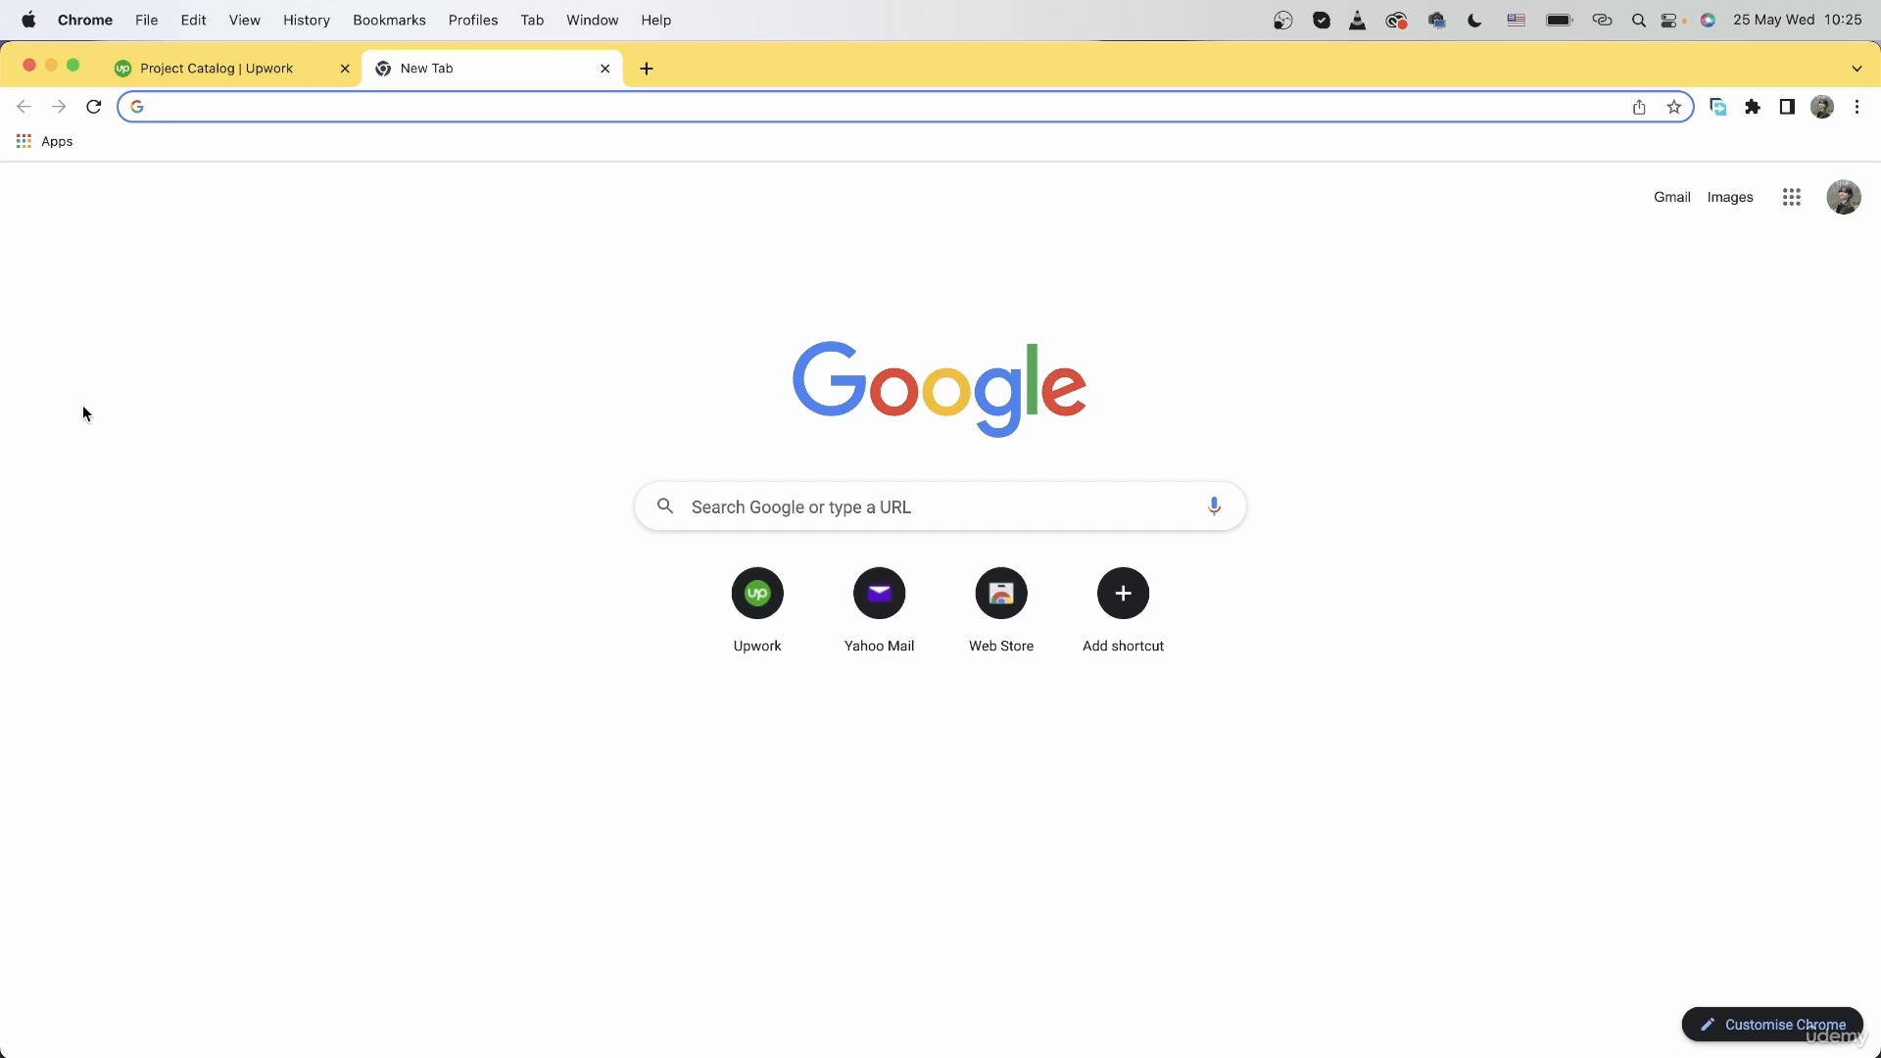
Search Google for "logo mockup price" in a new browser tab, look through the results and close the tab.
{"action": "type", "text": "l"}
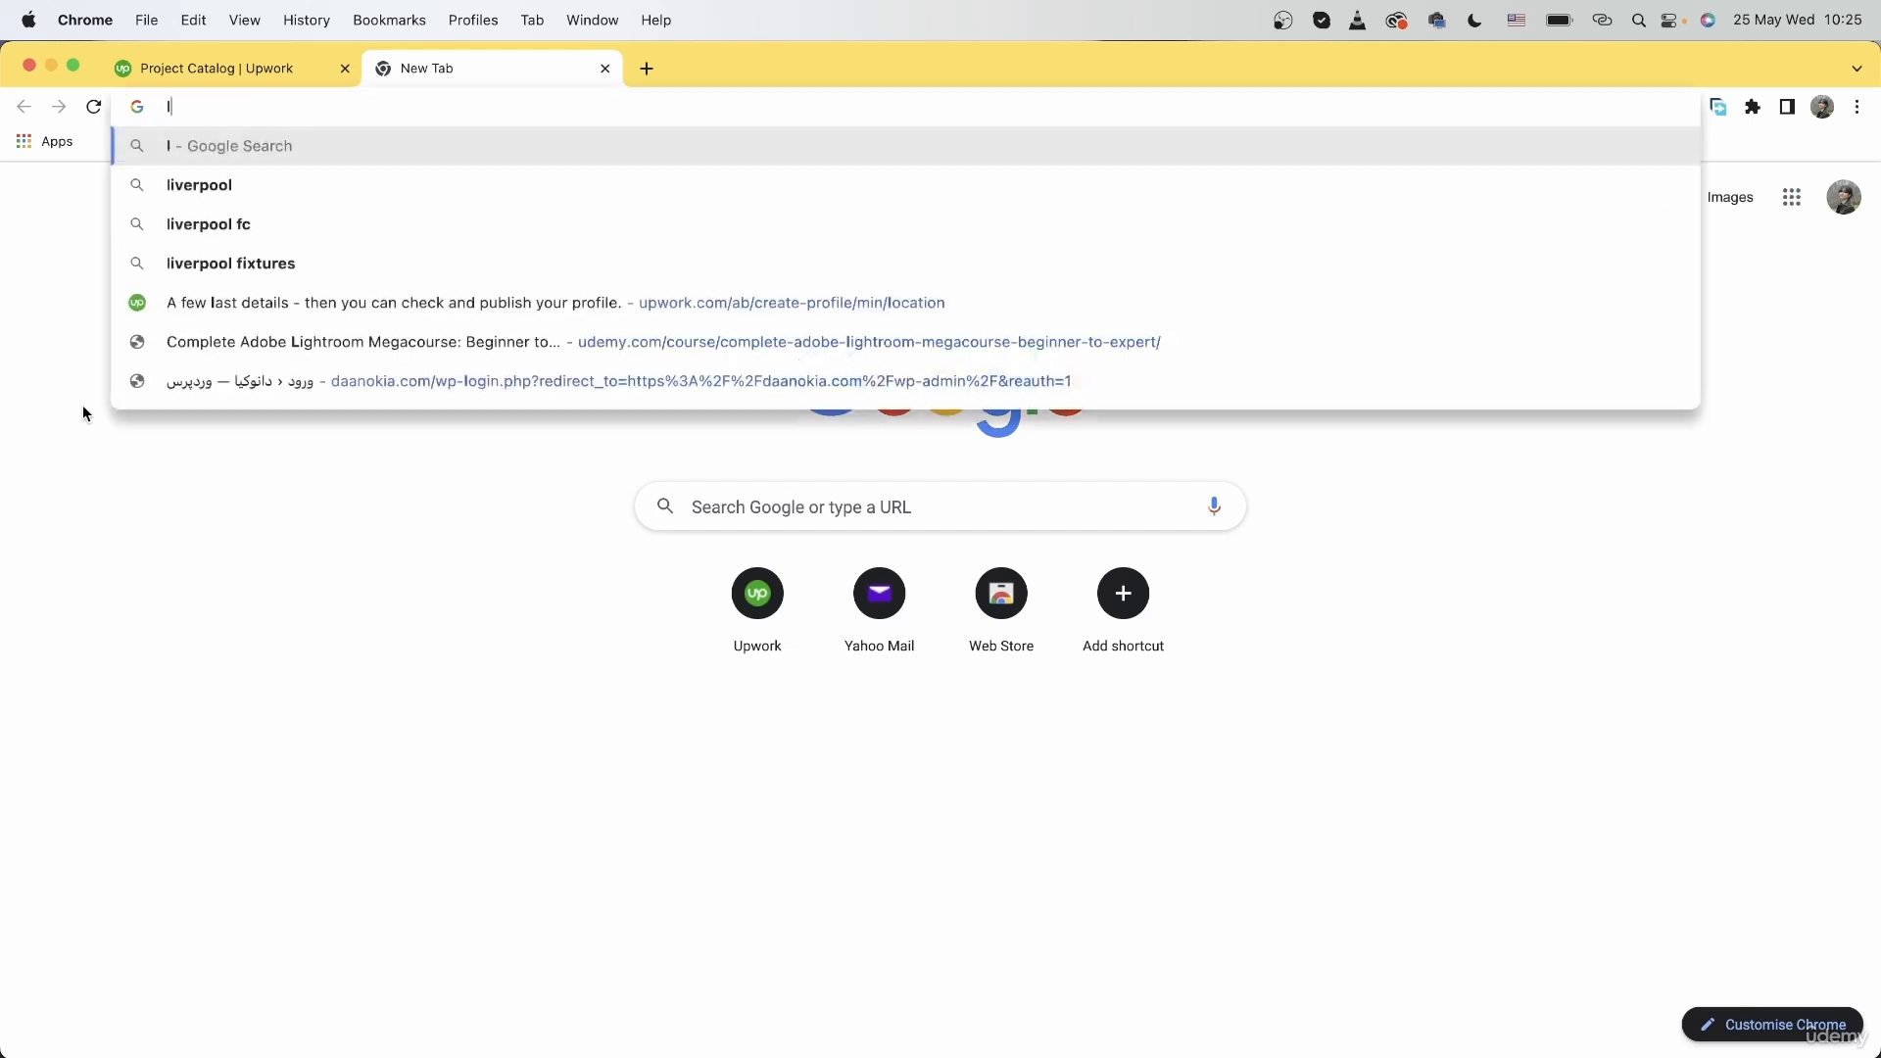
{"action": "type", "text": "ogo mockup "}
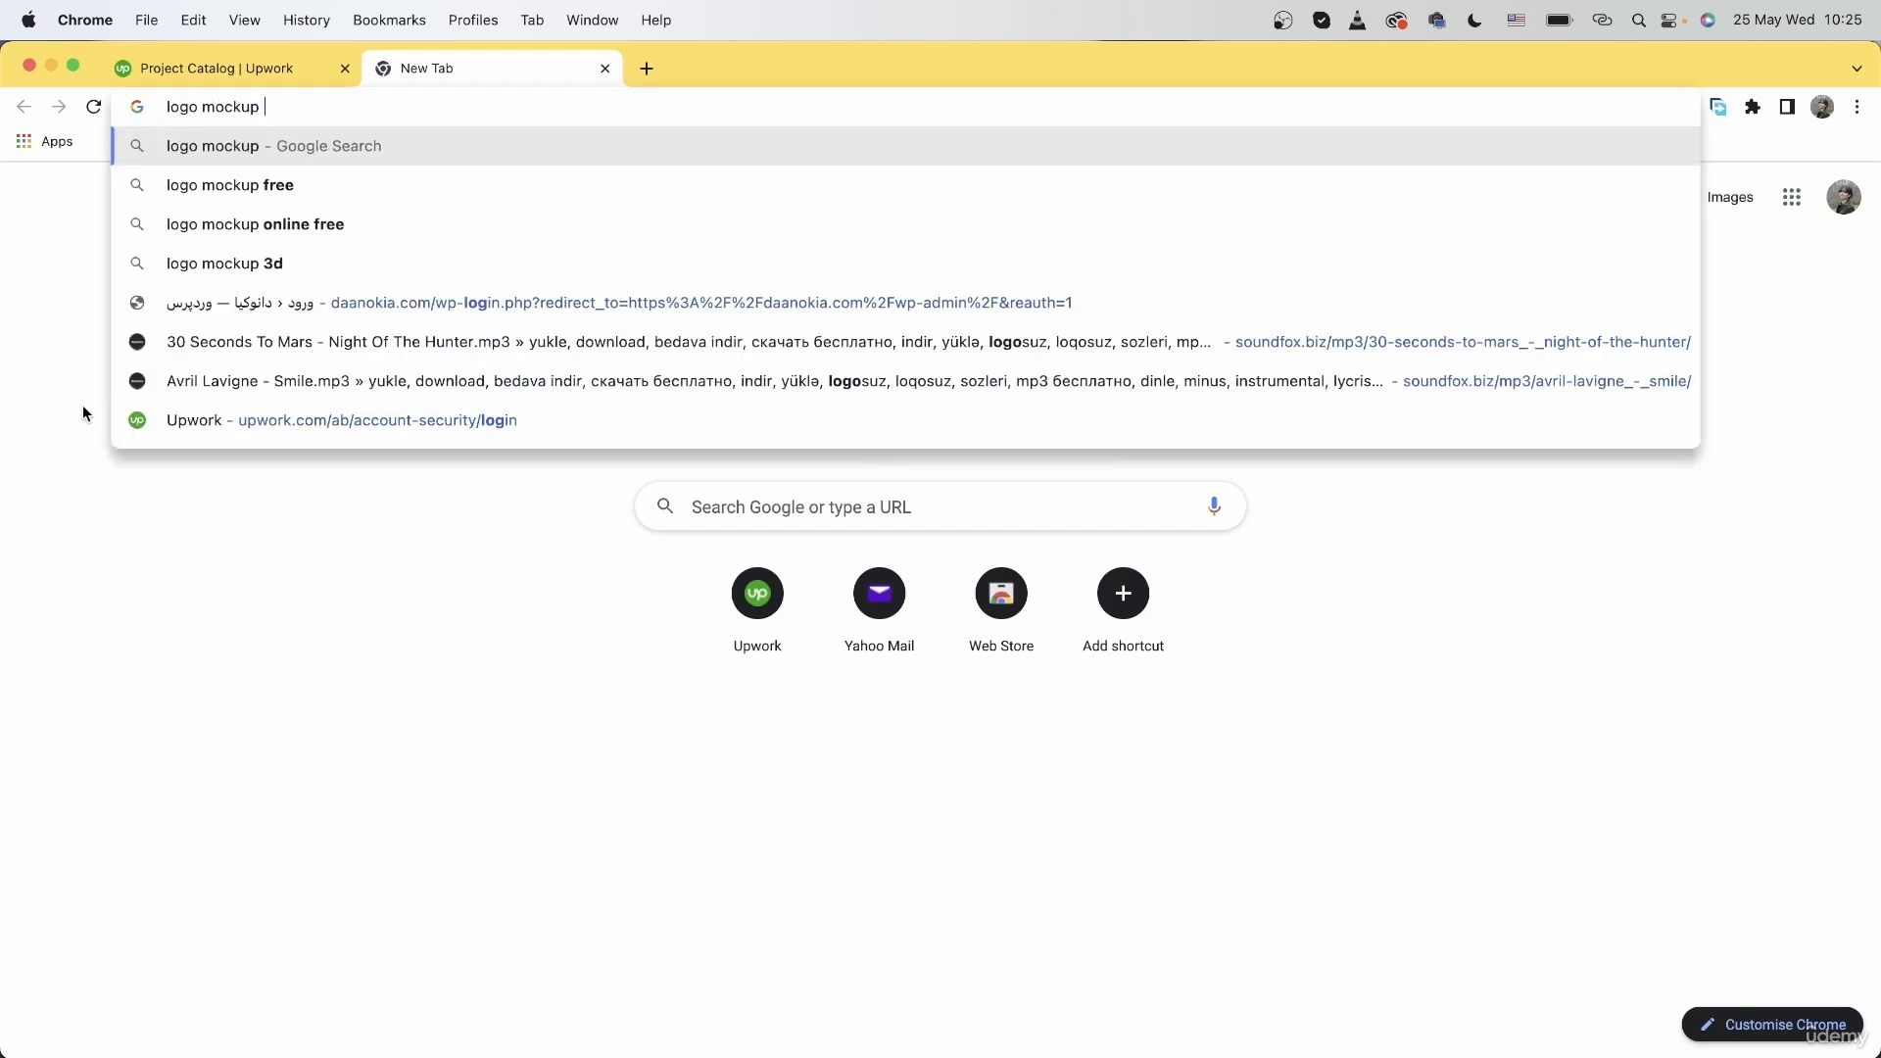
{"action": "type", "text": "price"}
{"action": "key", "text": "Return"}
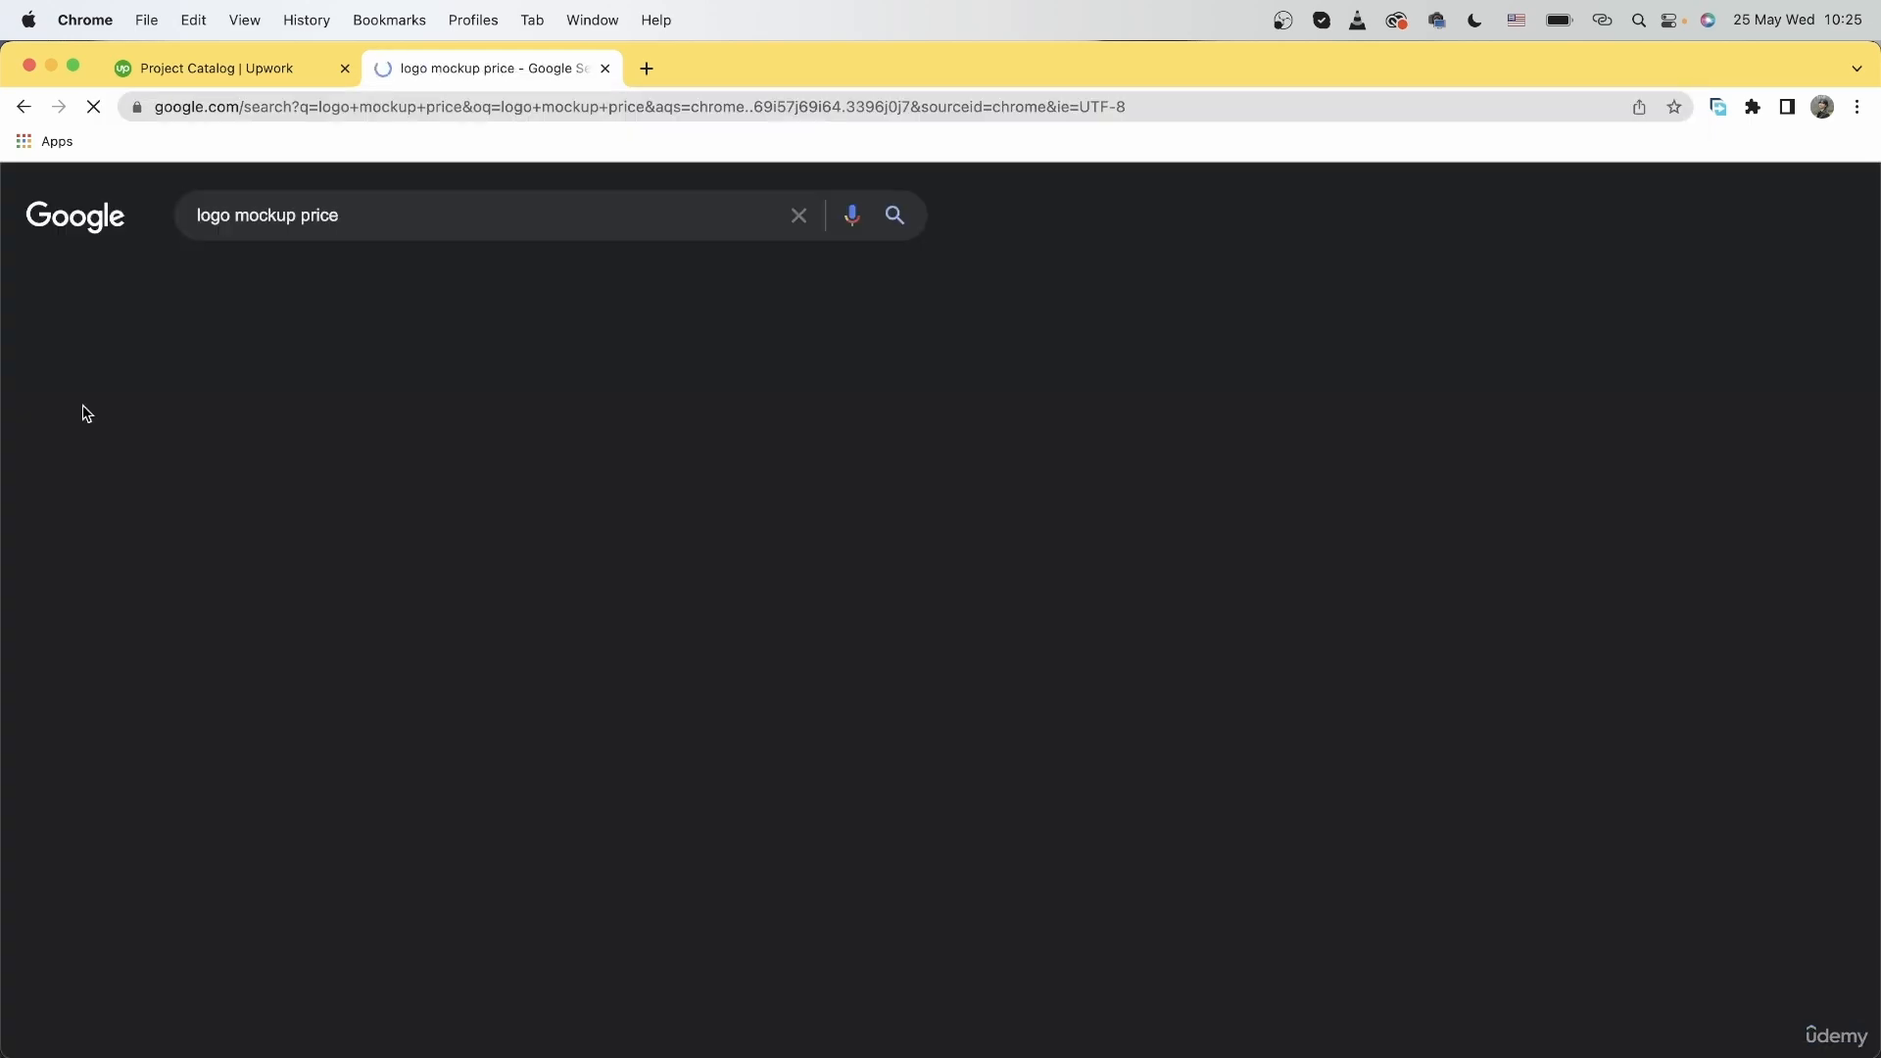
{"action": "scroll", "coordinate": [82, 489], "scroll_direction": "down", "scroll_amount": 10}
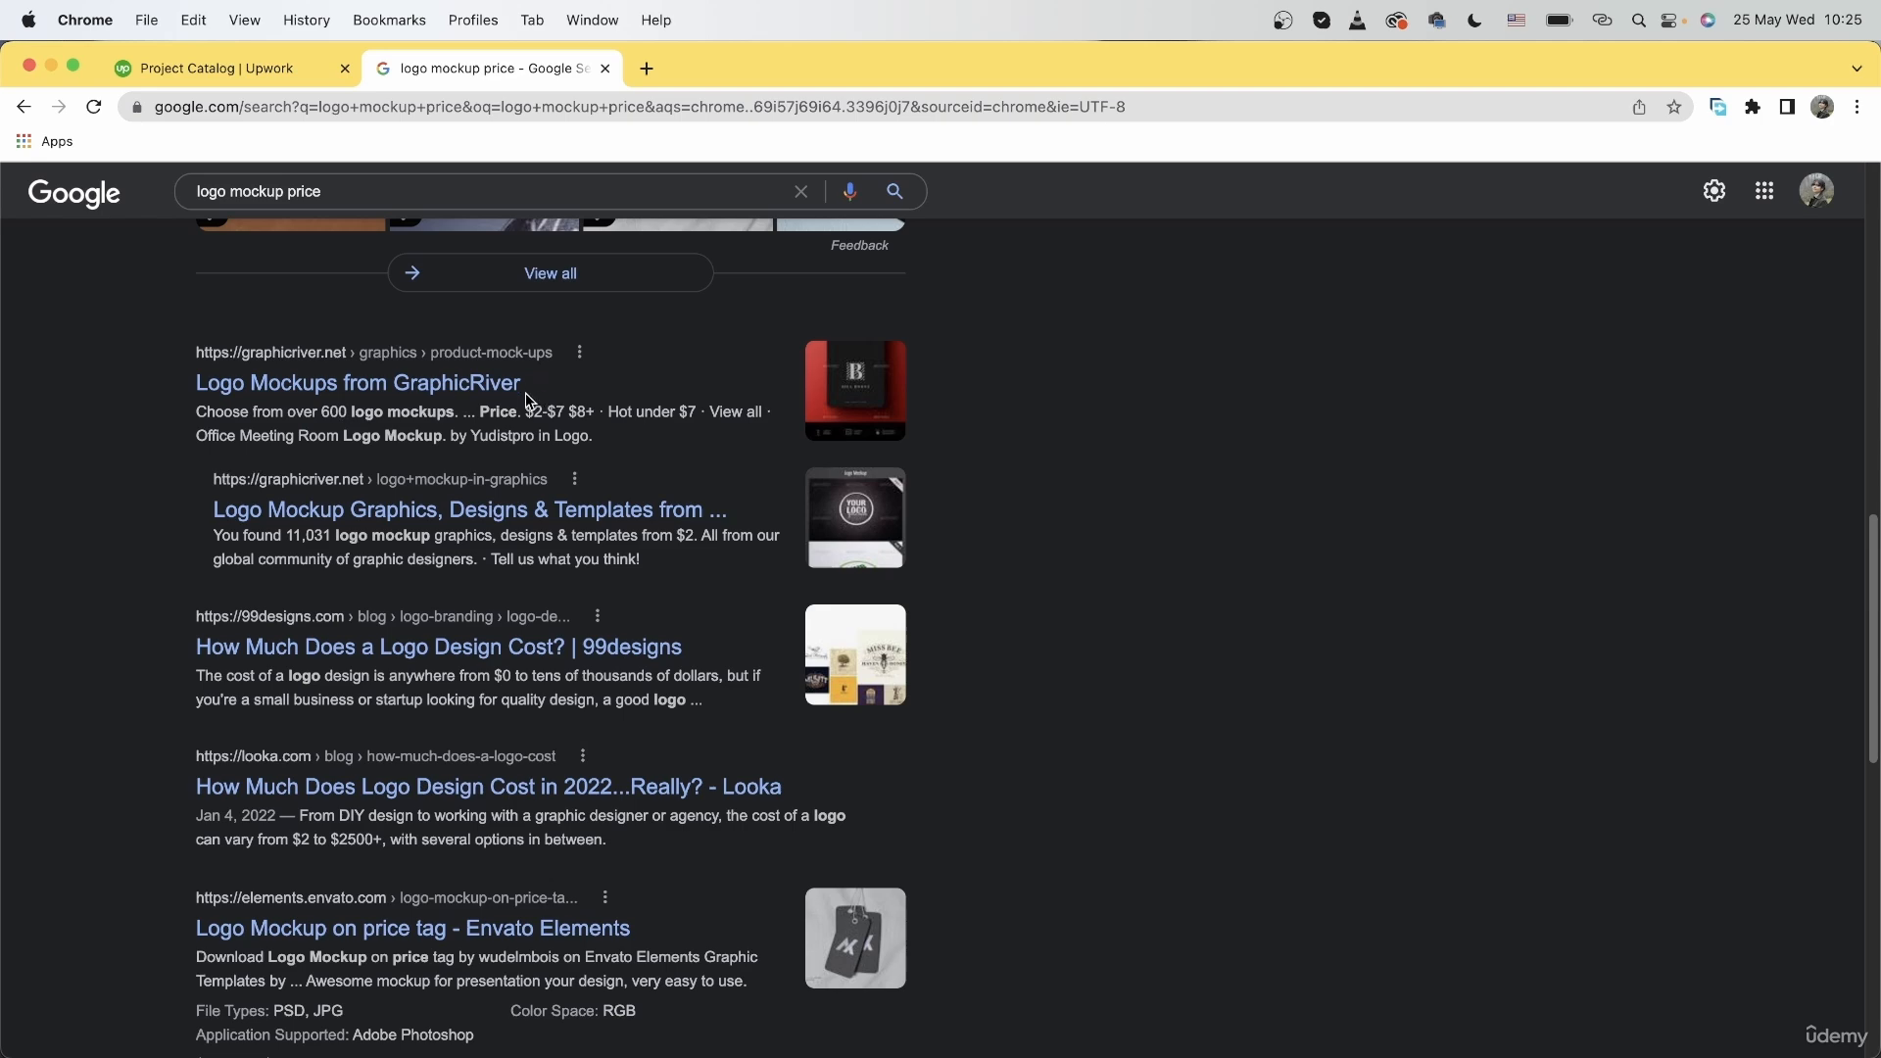
{"action": "left_click_drag", "start_coordinate": [533, 411], "coordinate": [568, 413]}
{"action": "scroll", "coordinate": [453, 744], "scroll_direction": "down", "scroll_amount": 3}
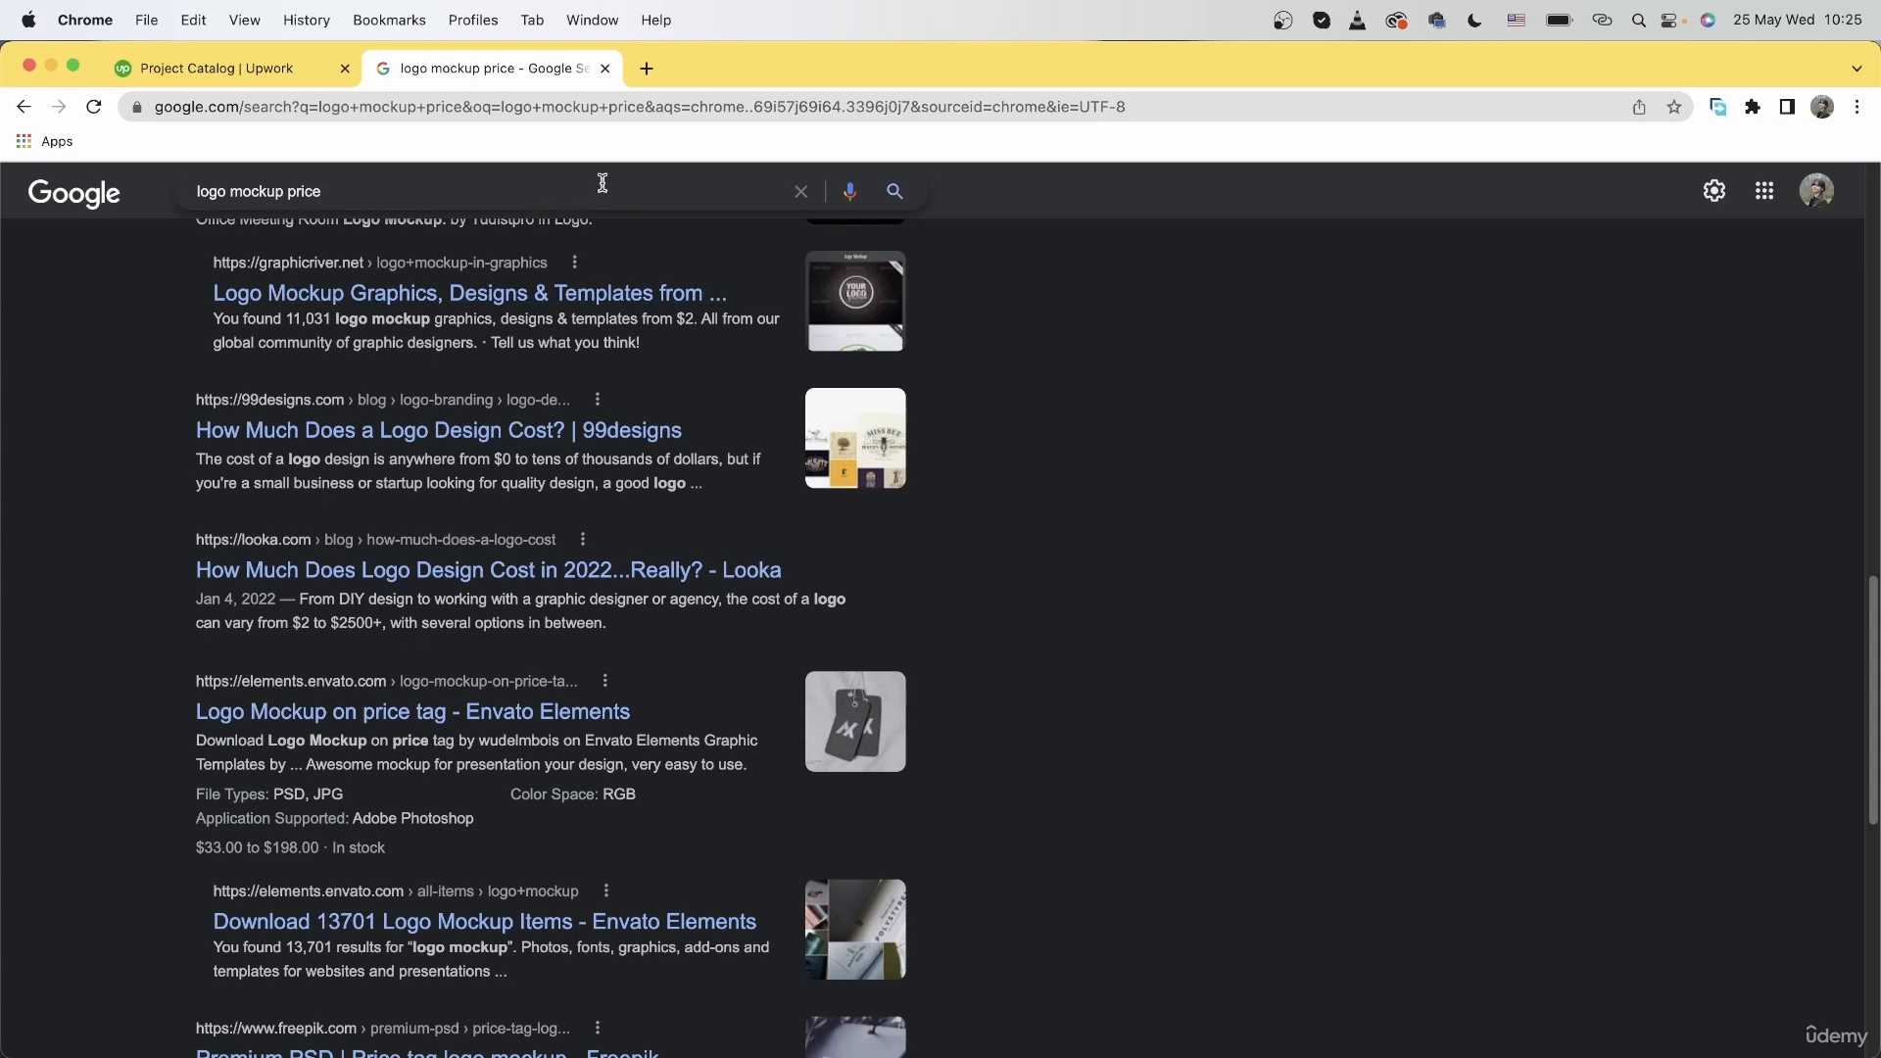
{"action": "left_click", "coordinate": [605, 68]}
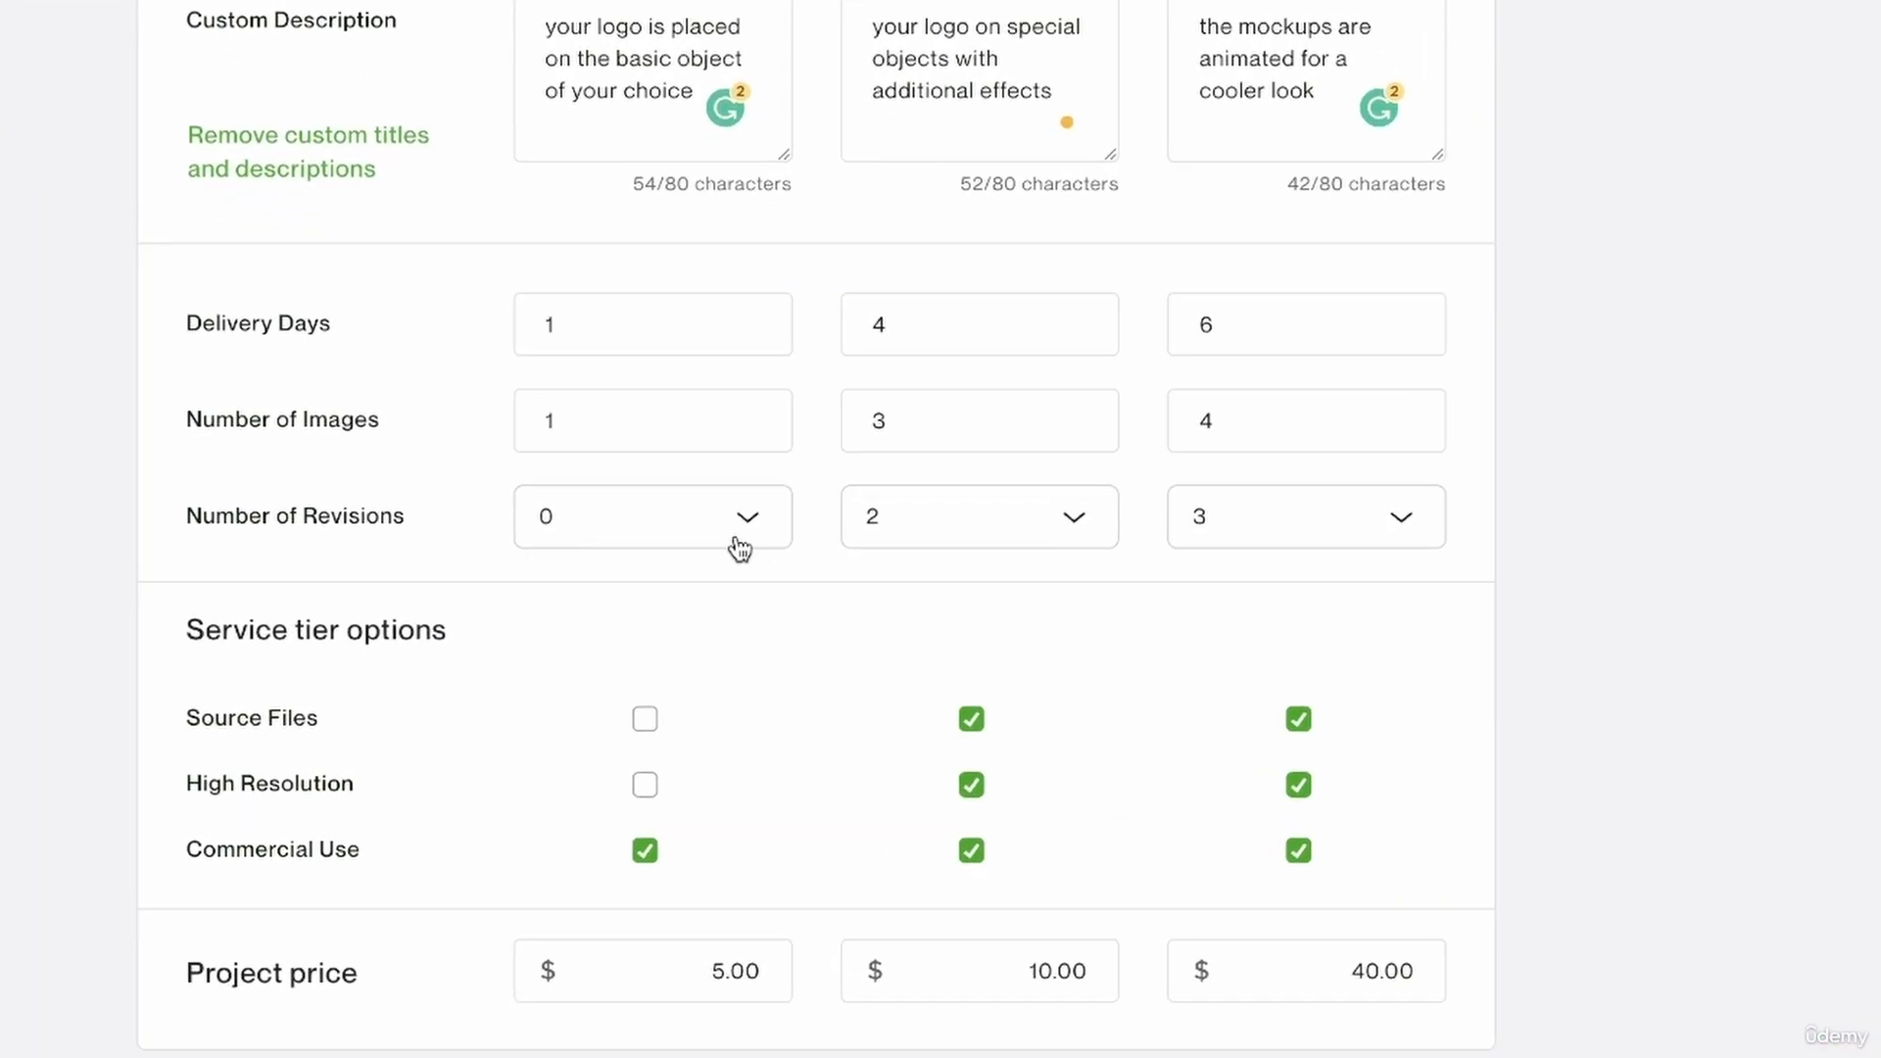
Enable the Fast Delivery add-on for the project.
{"action": "scroll", "coordinate": [696, 663], "scroll_direction": "up", "scroll_amount": 5}
{"action": "left_click", "coordinate": [702, 560]}
{"action": "scroll", "coordinate": [704, 566], "scroll_direction": "down", "scroll_amount": 6}
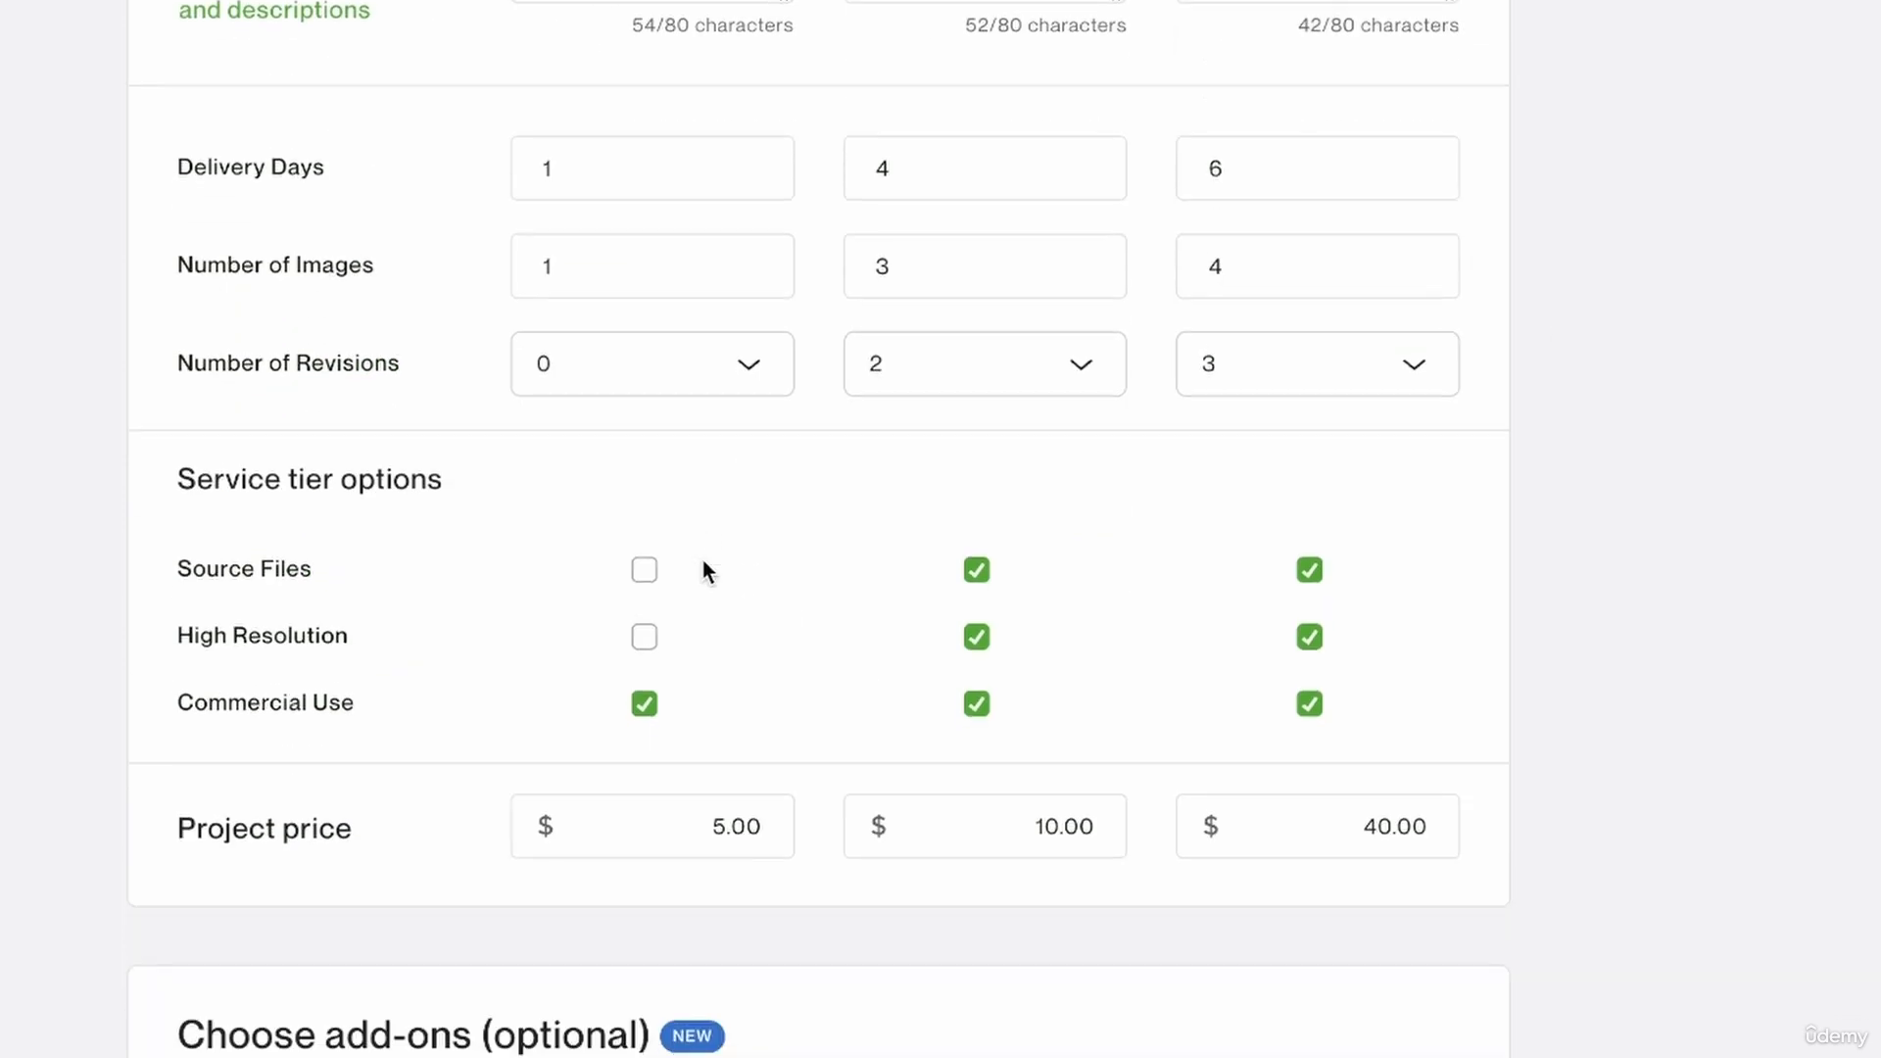
{"action": "left_click", "coordinate": [760, 829]}
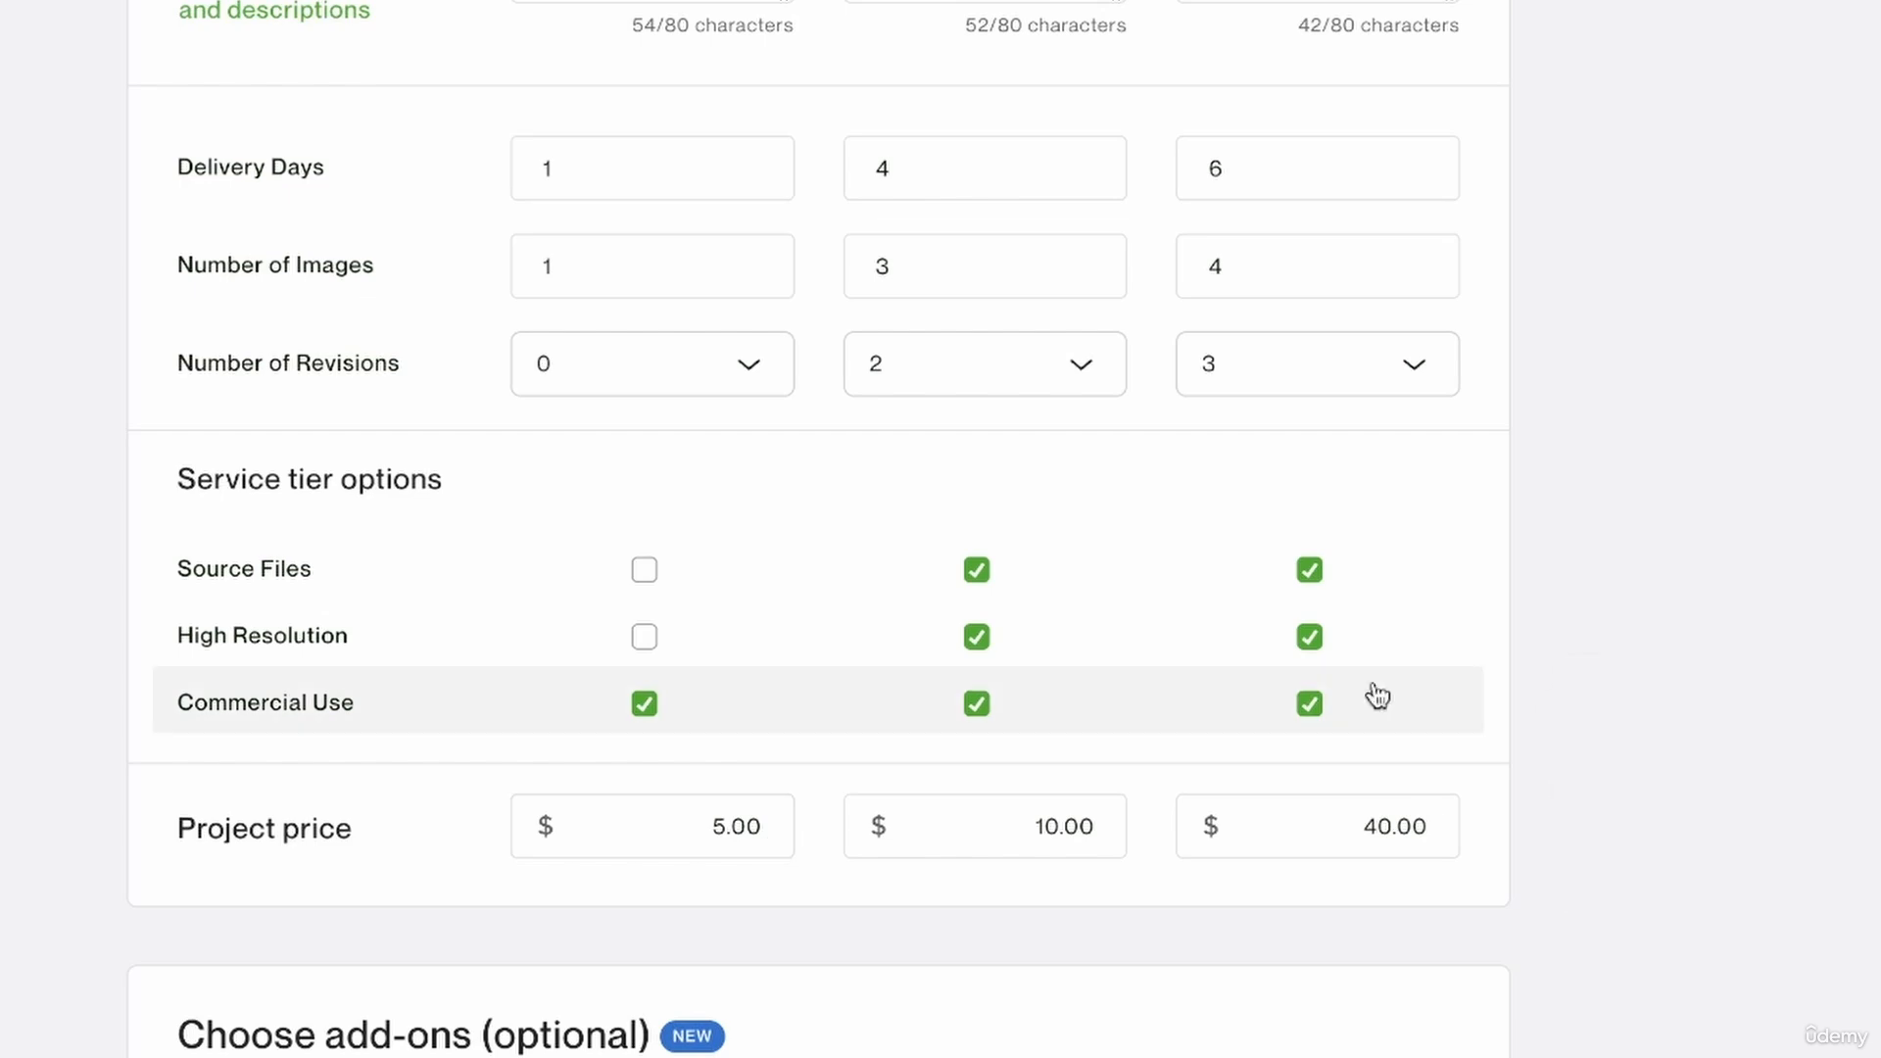
{"action": "scroll", "coordinate": [1478, 676], "scroll_direction": "down", "scroll_amount": 5}
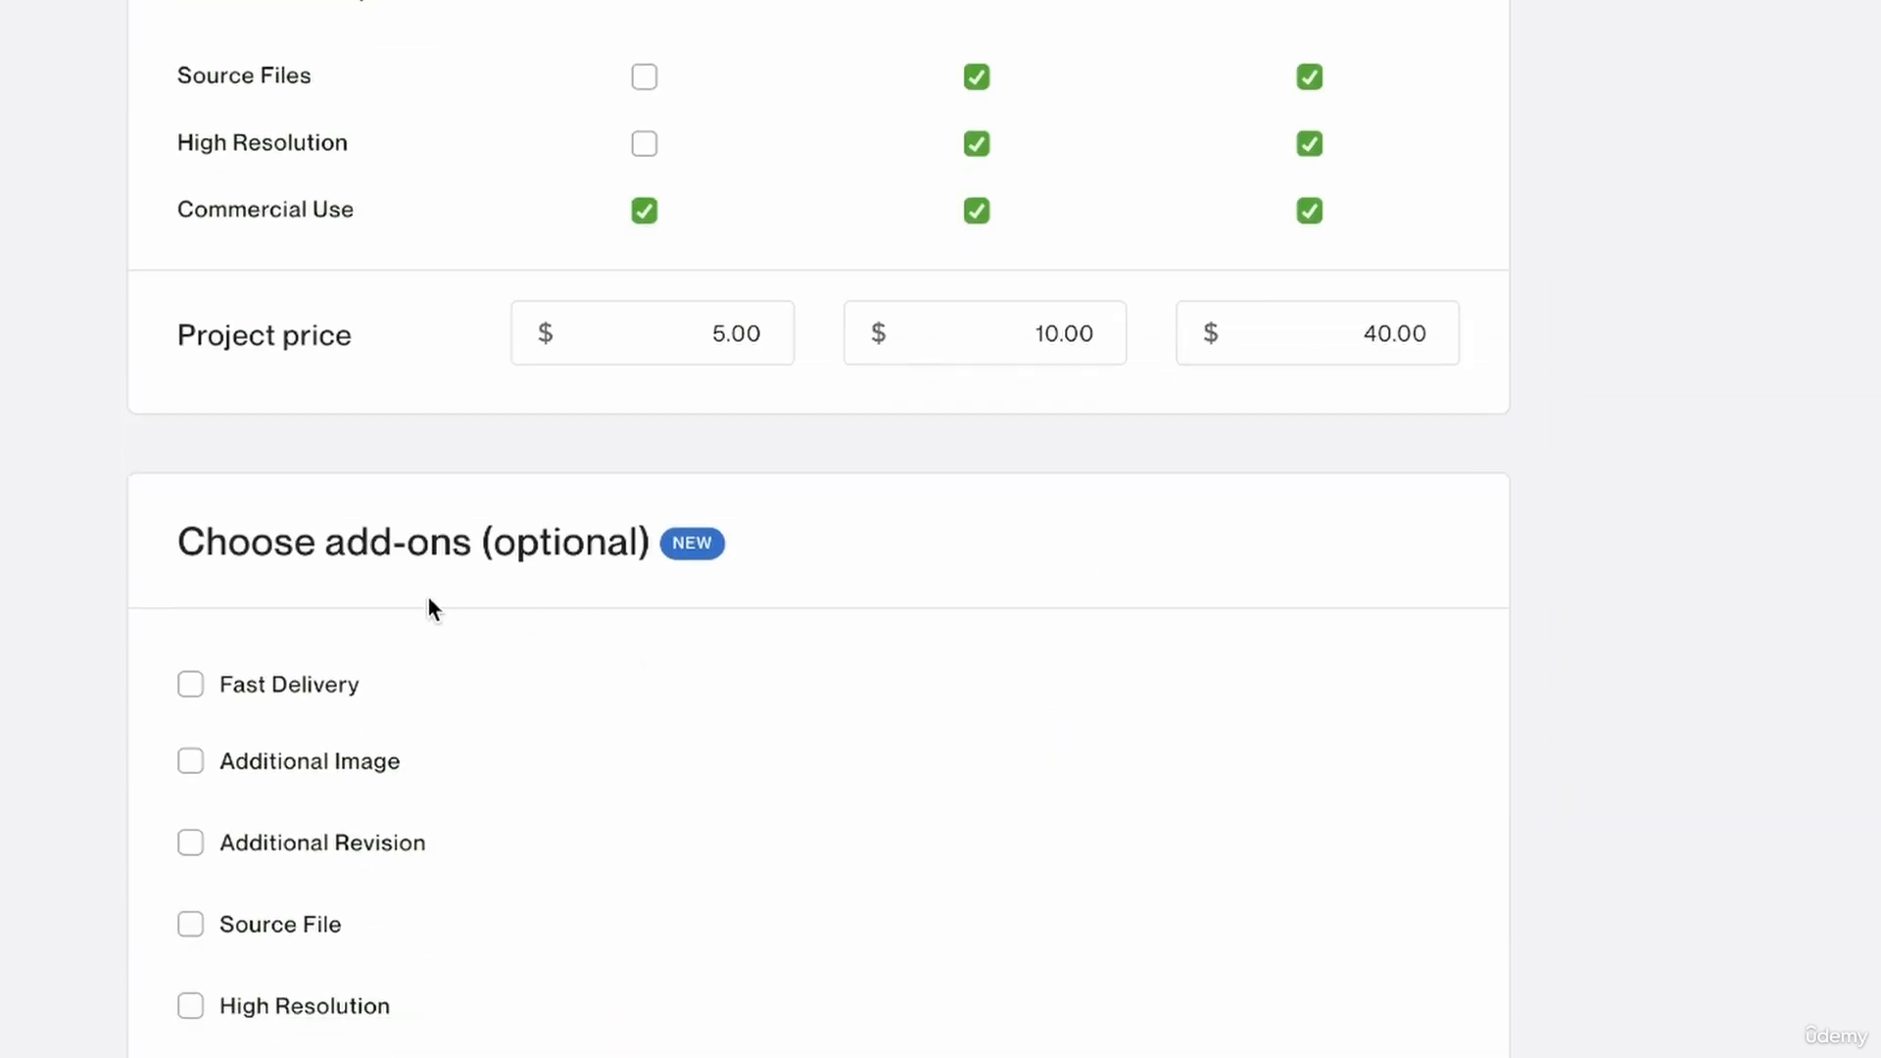
{"action": "scroll", "coordinate": [527, 649], "scroll_direction": "down", "scroll_amount": 4}
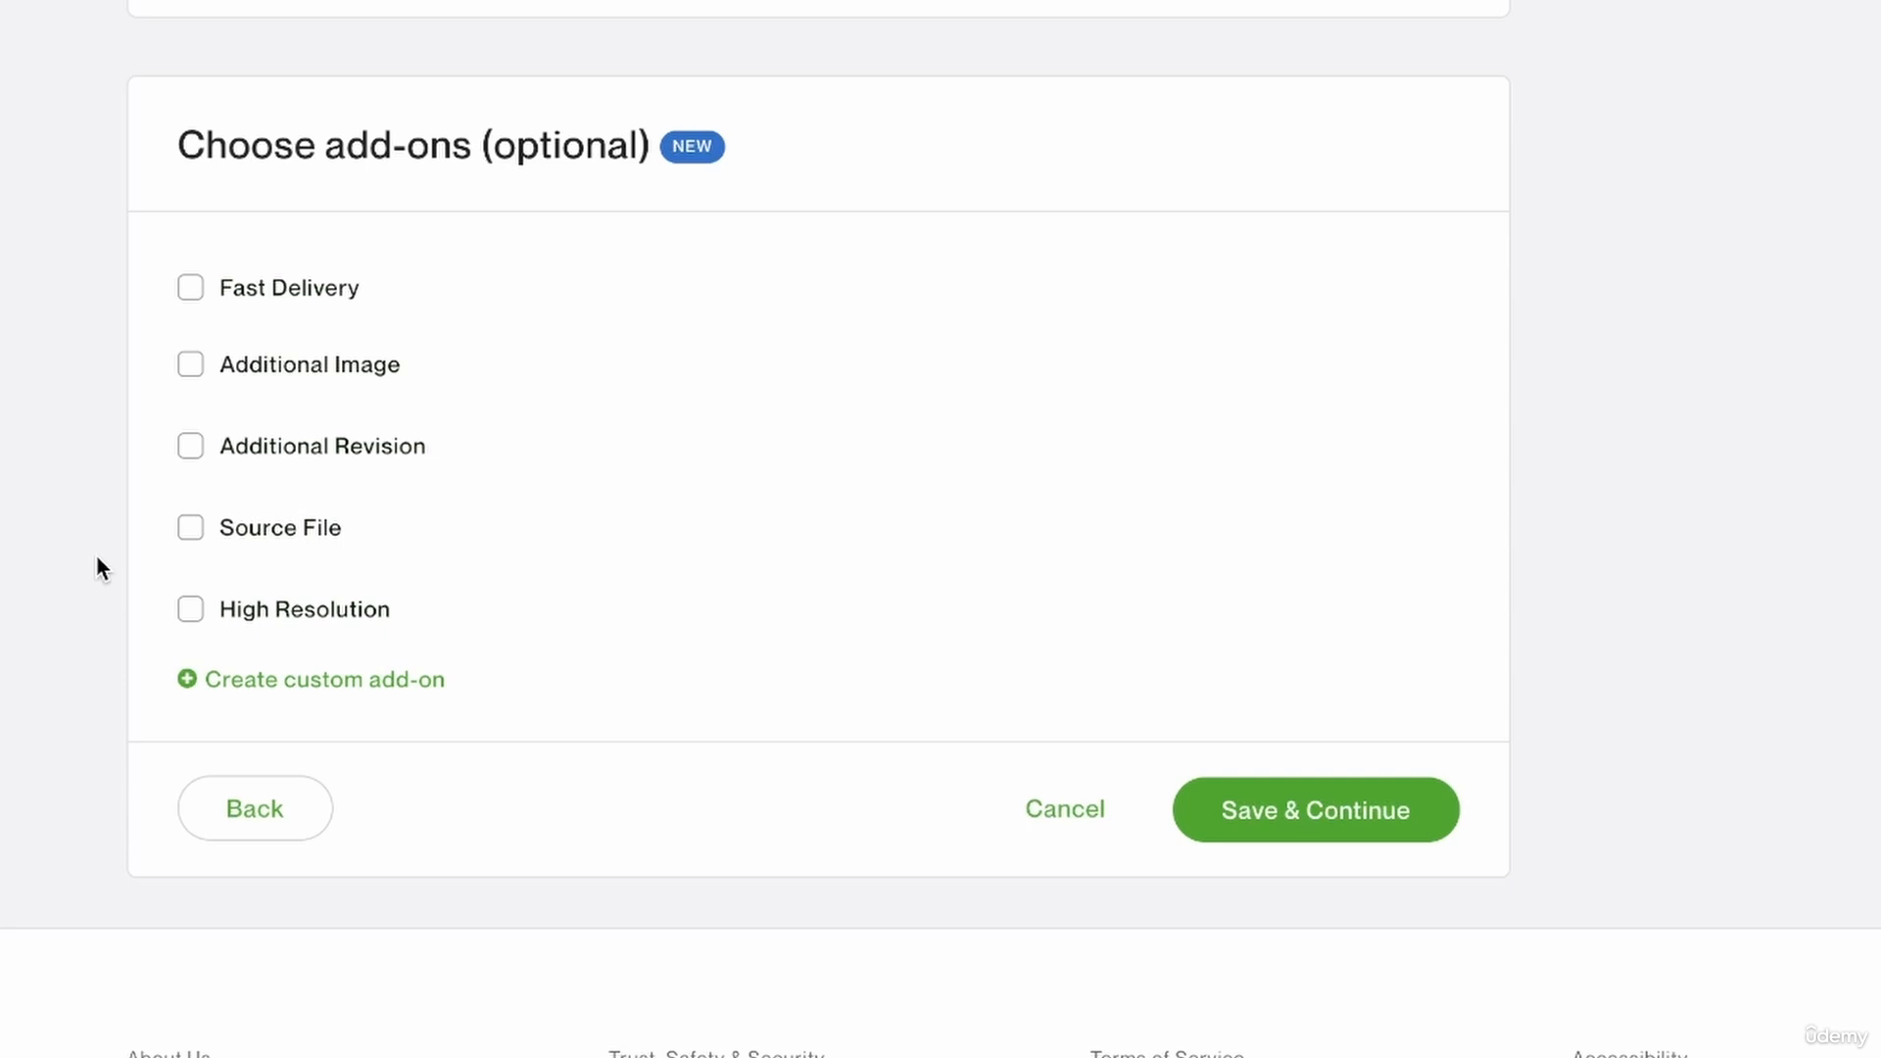
{"action": "left_click", "coordinate": [192, 288]}
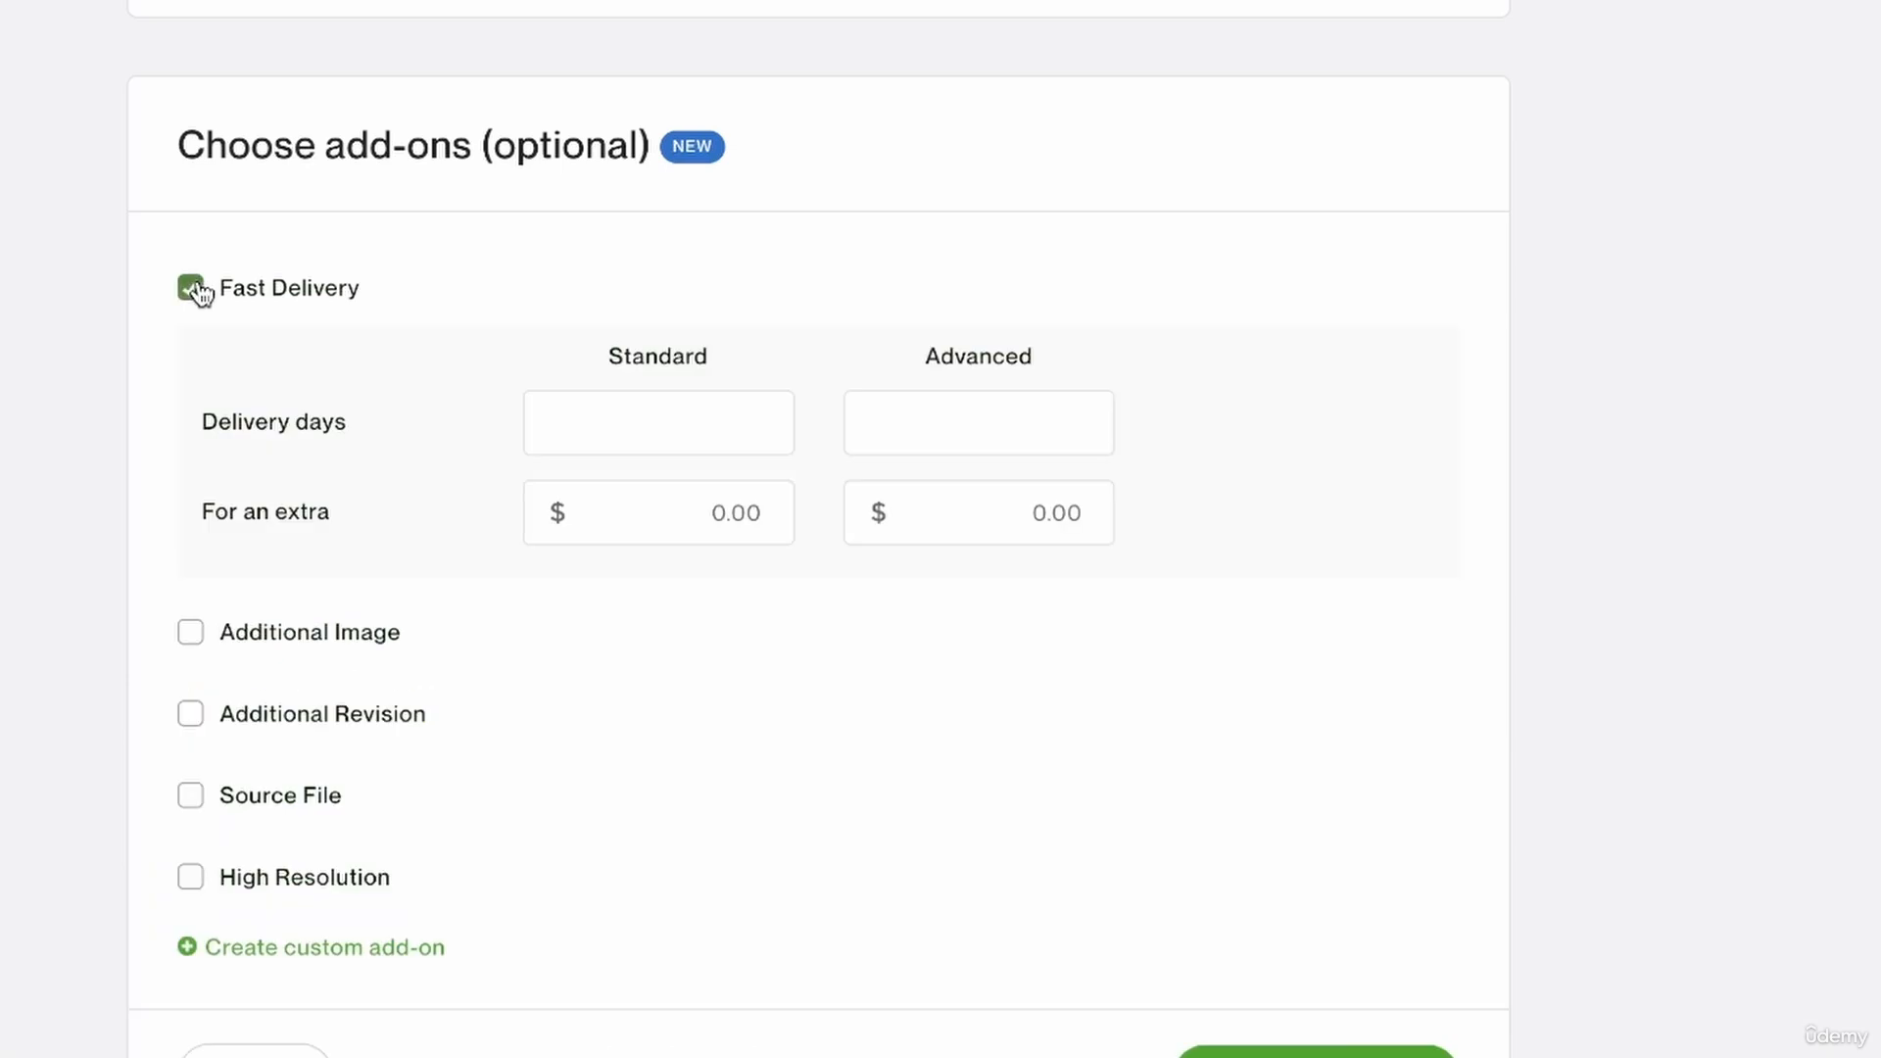
Set the Standard tier's fast delivery to 2 days for an extra $8.
{"action": "scroll", "coordinate": [820, 331], "scroll_direction": "up", "scroll_amount": 2}
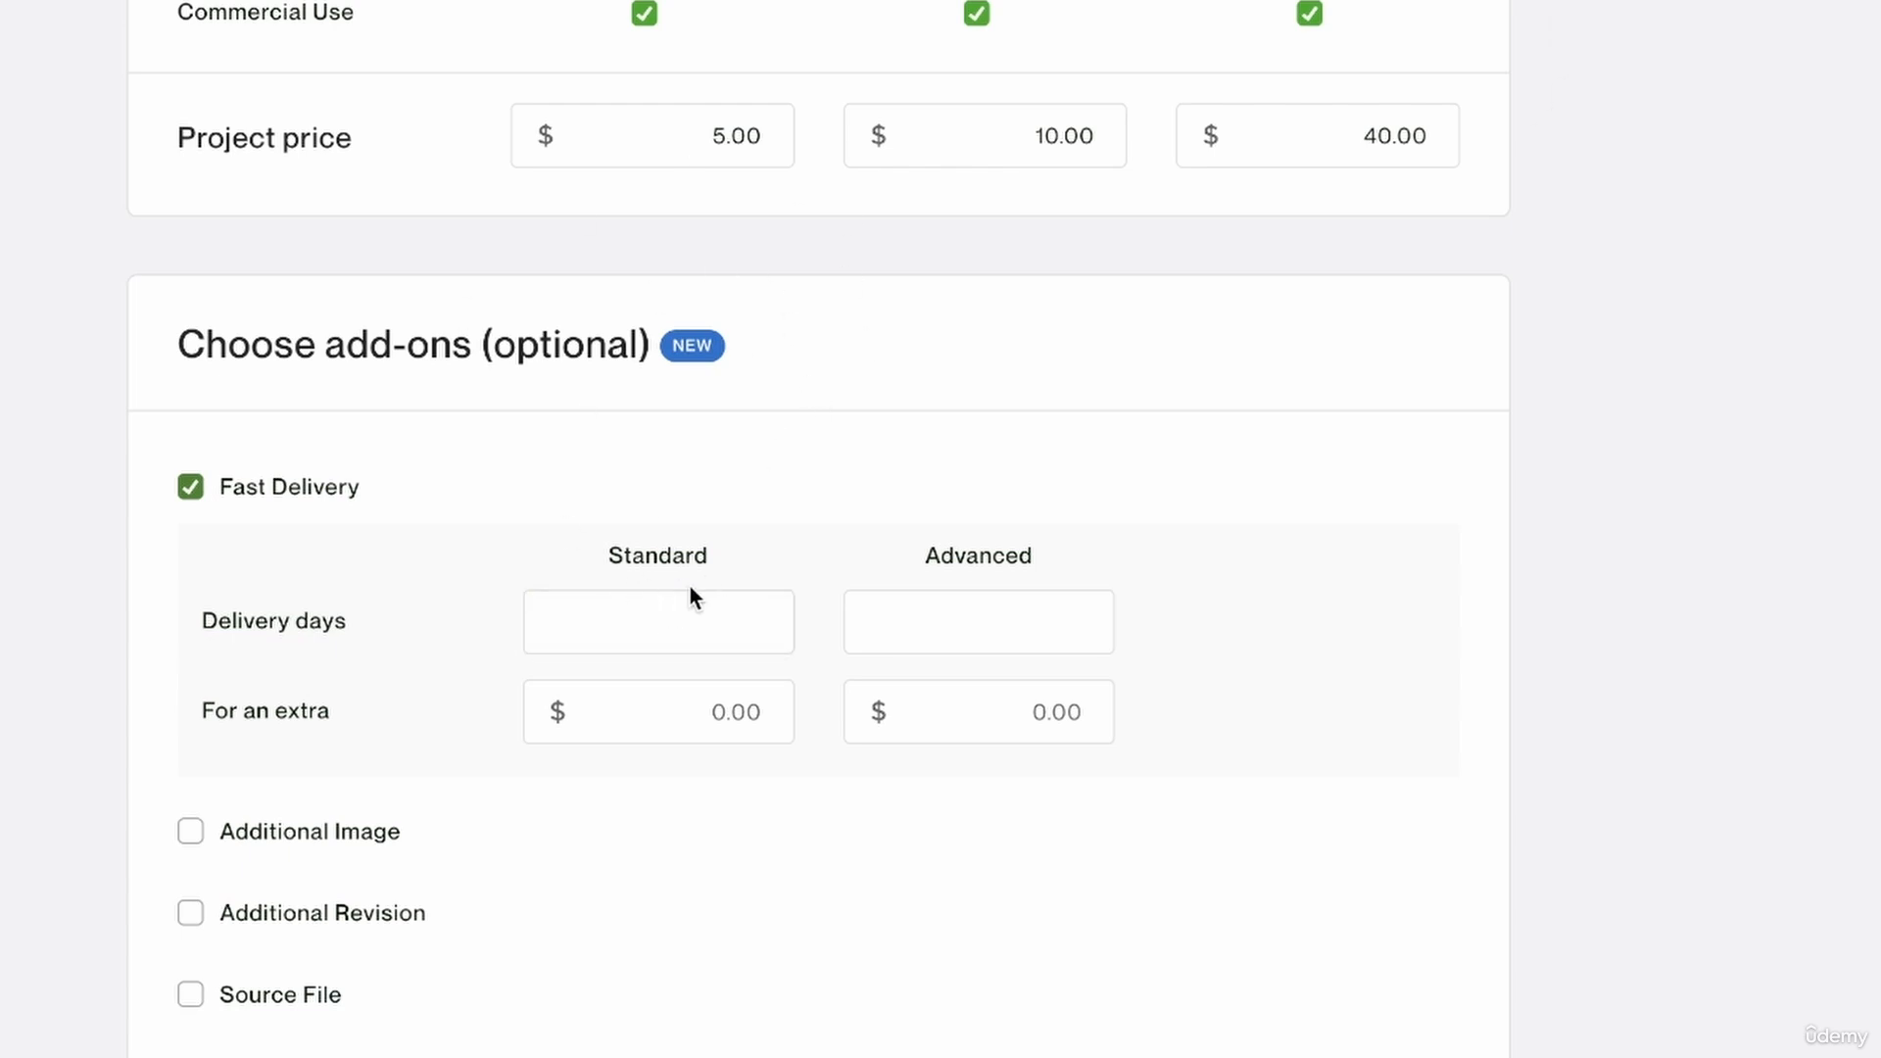
{"action": "scroll", "coordinate": [698, 563], "scroll_direction": "up", "scroll_amount": 12}
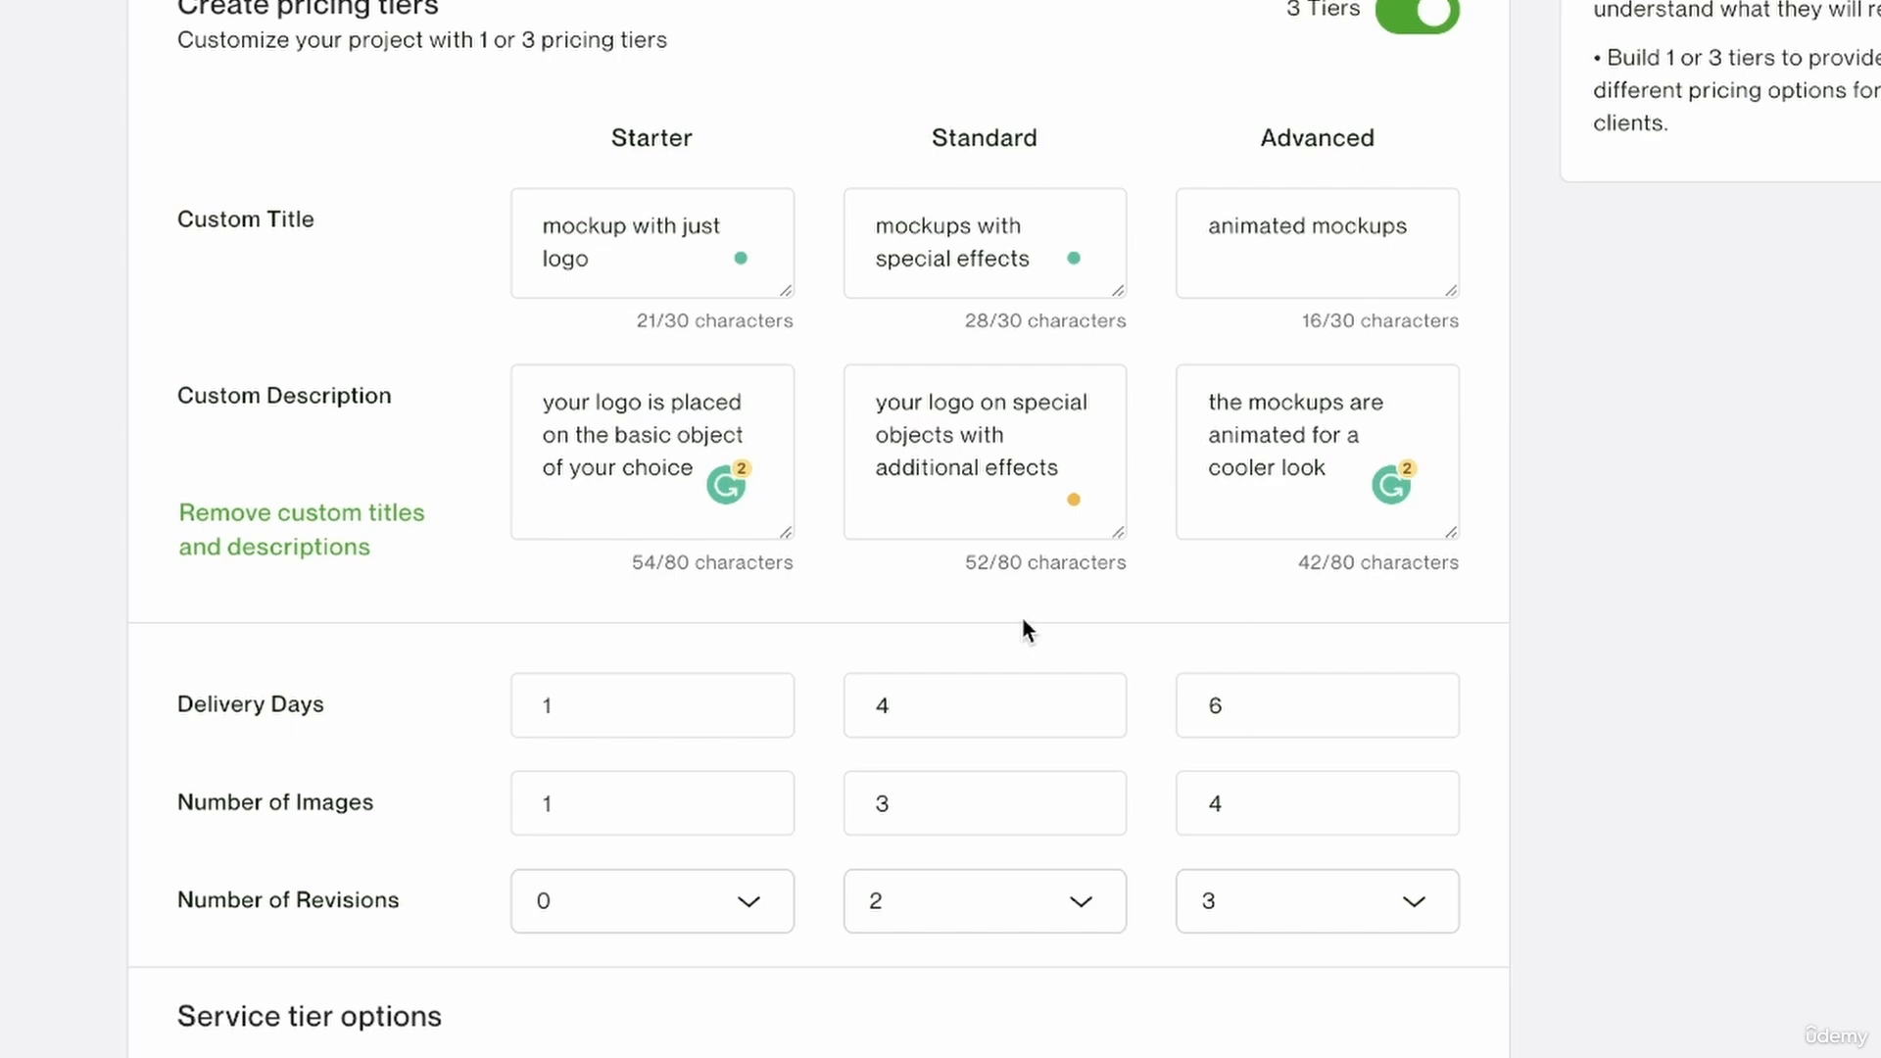
{"action": "scroll", "coordinate": [1020, 615], "scroll_direction": "down", "scroll_amount": 4}
{"action": "left_click", "coordinate": [1008, 336]}
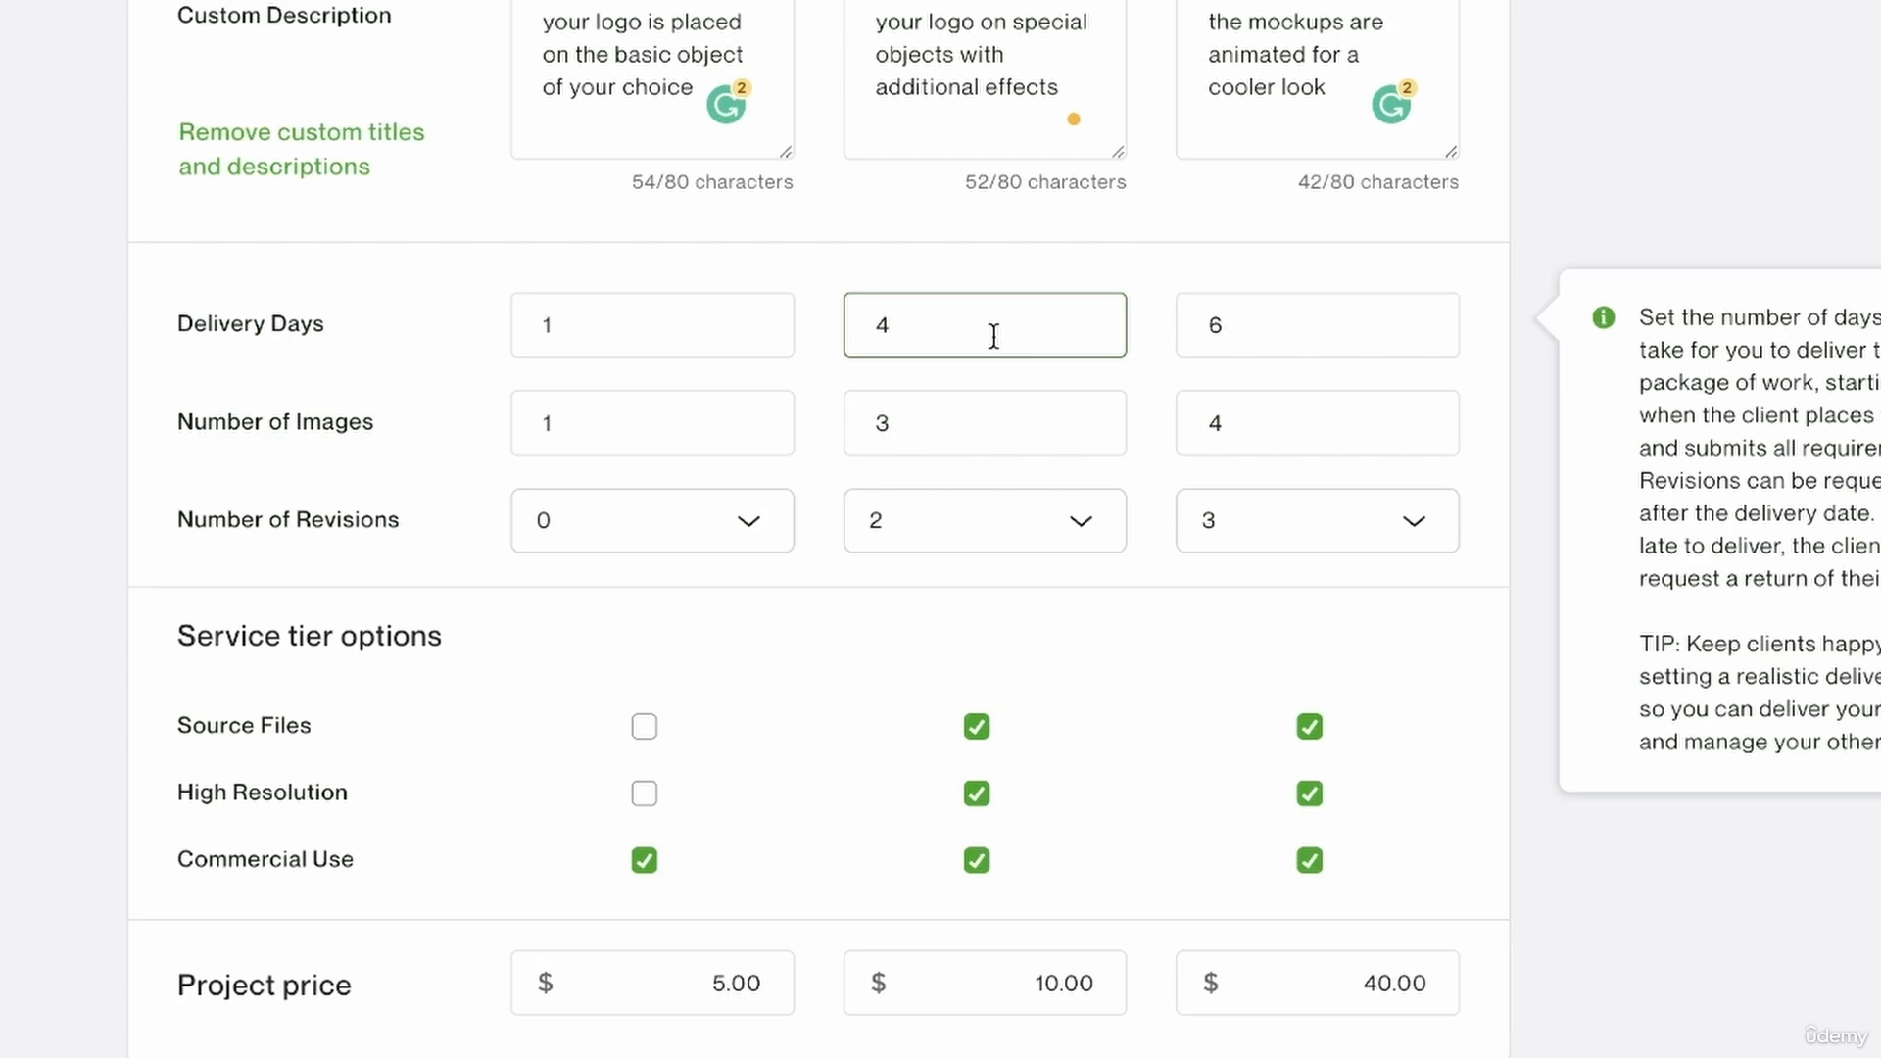
{"action": "scroll", "coordinate": [993, 336], "scroll_direction": "down", "scroll_amount": 10}
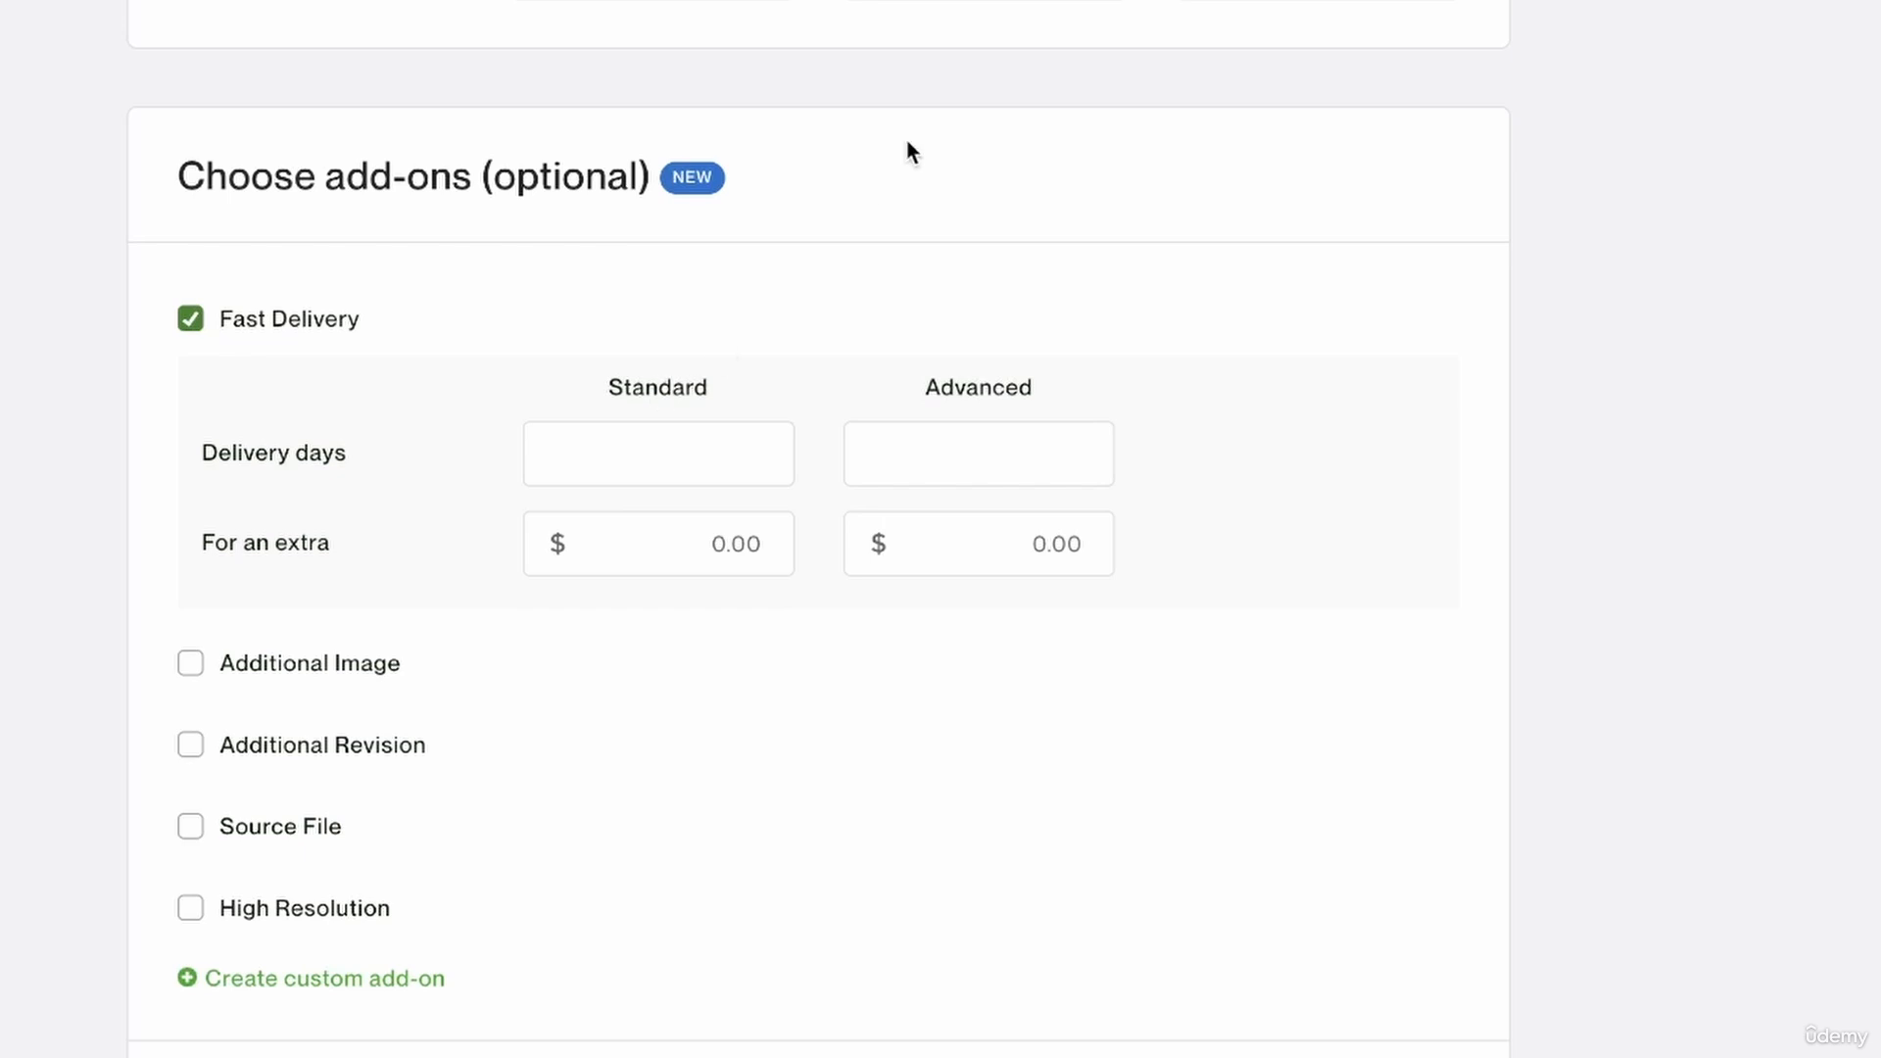
{"action": "left_click", "coordinate": [663, 453]}
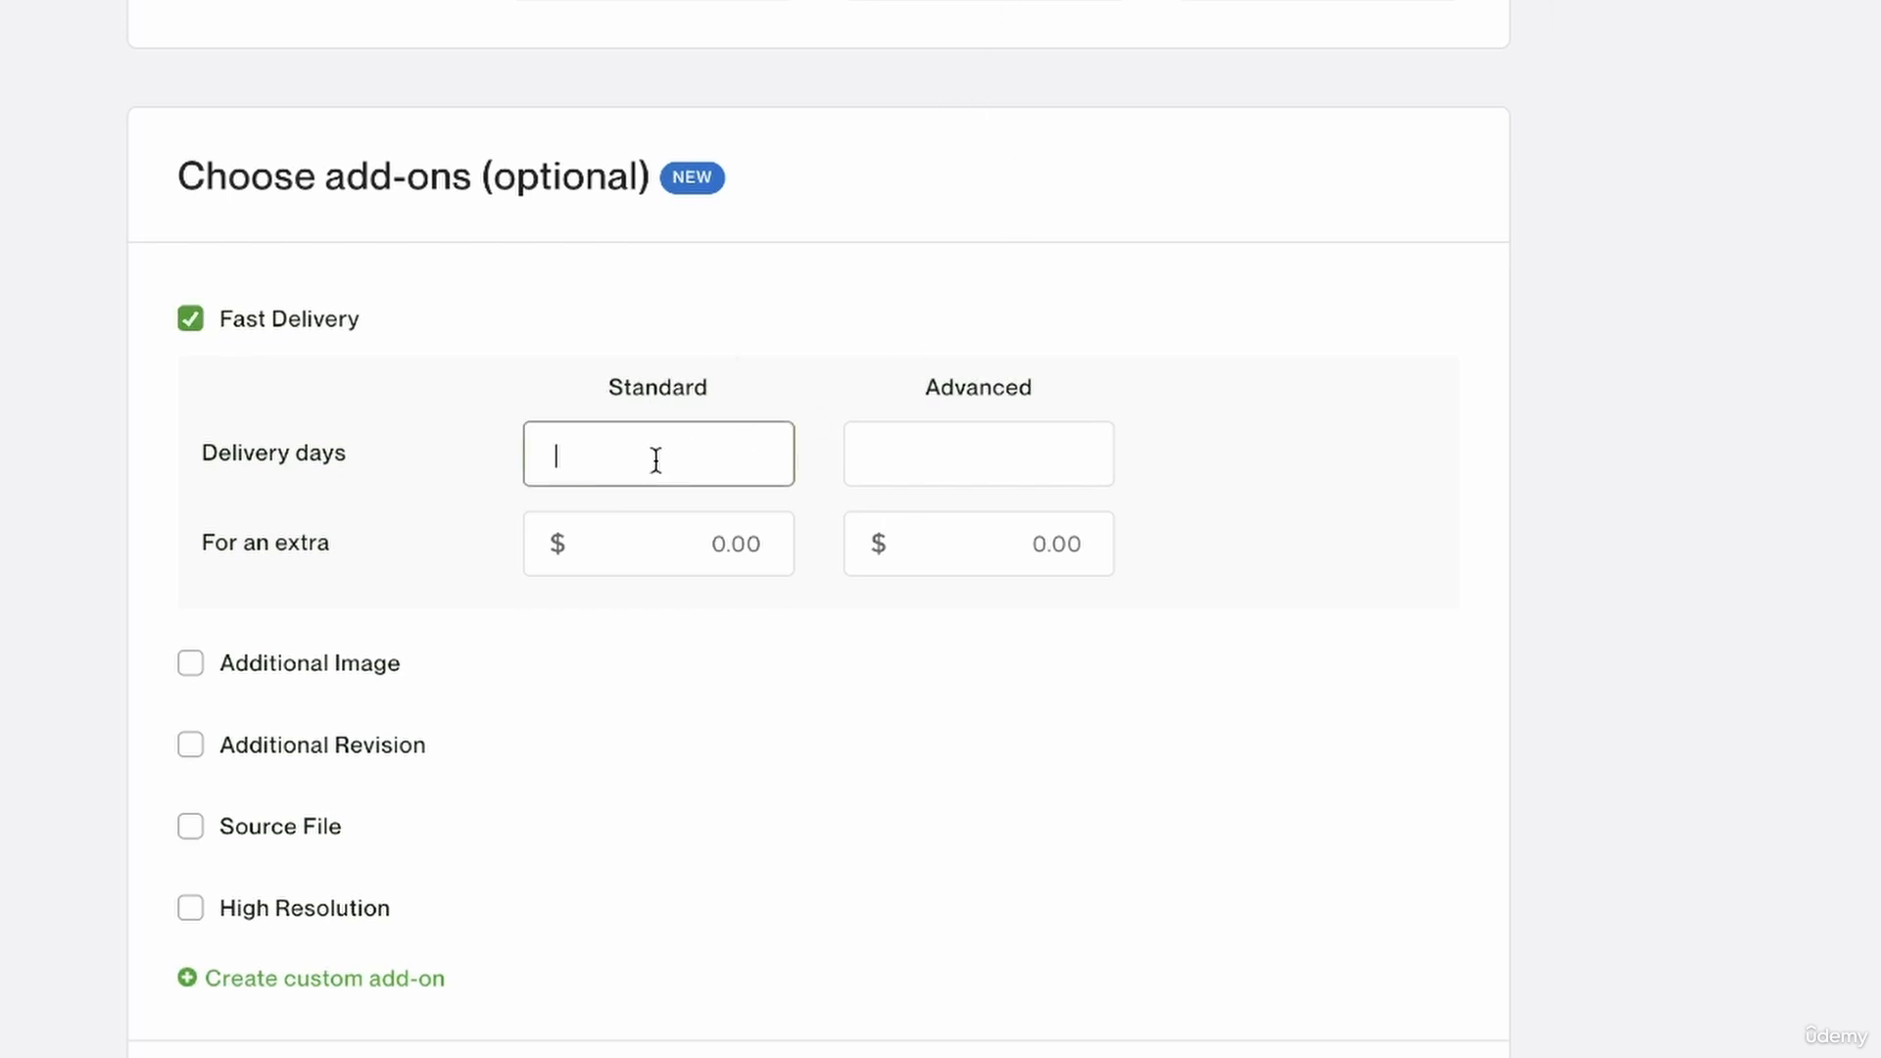
{"action": "type", "text": "2"}
{"action": "left_click", "coordinate": [693, 529]}
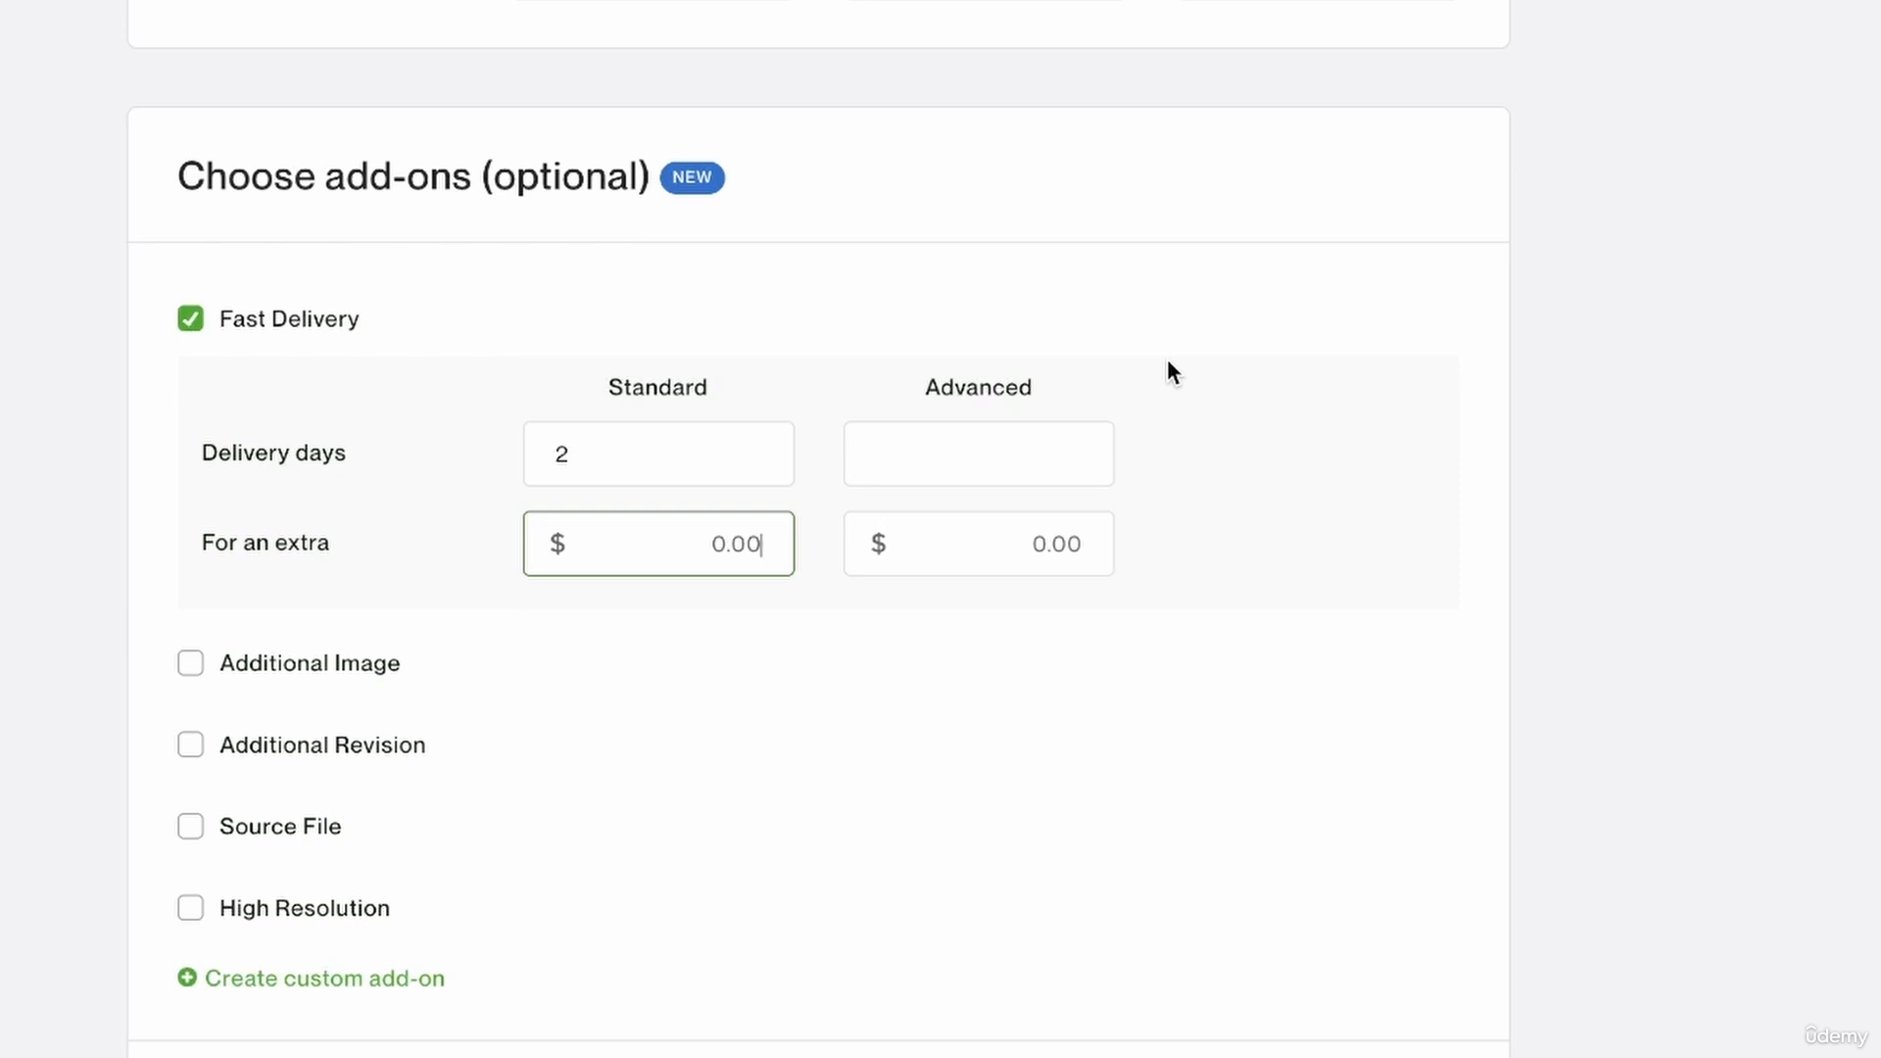
{"action": "type", "text": "8"}
Set the Advanced tier's fast delivery to 4 days for an extra $12.
{"action": "left_click", "coordinate": [1067, 429]}
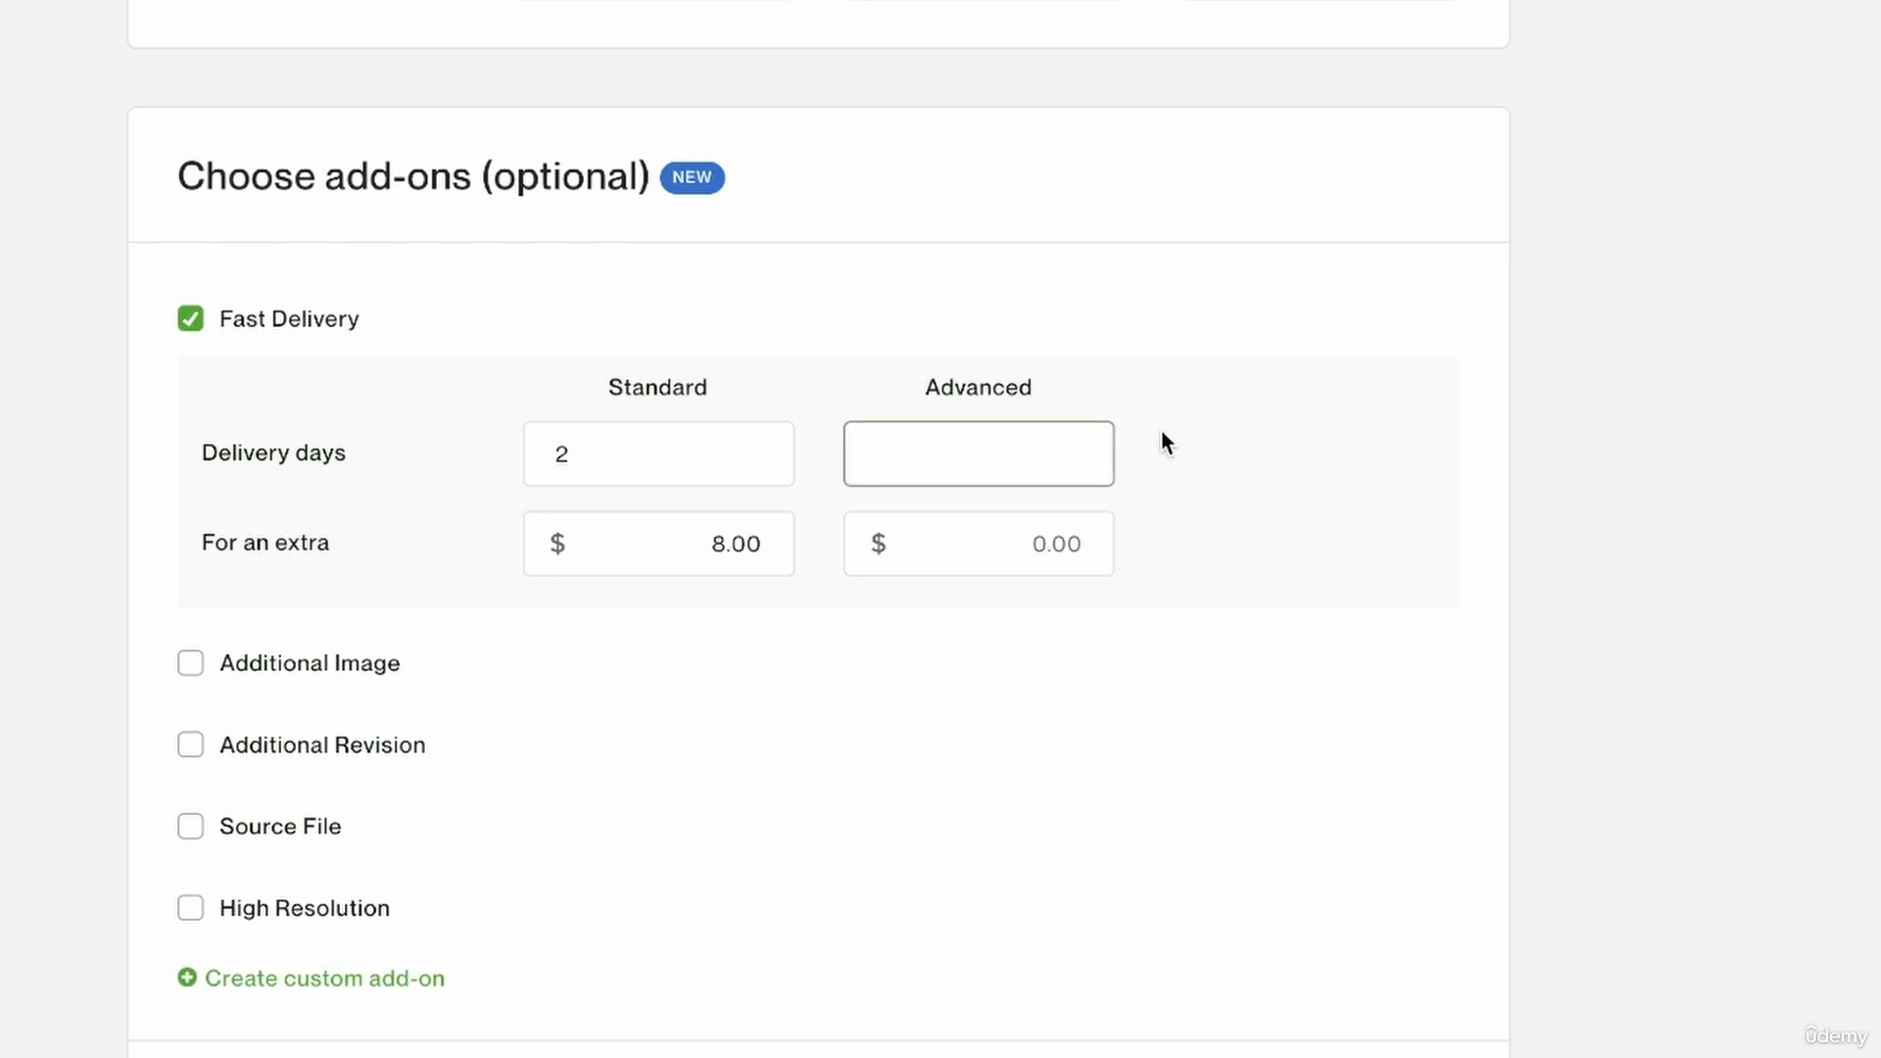
{"action": "type", "text": "4"}
{"action": "left_click", "coordinate": [1068, 538]}
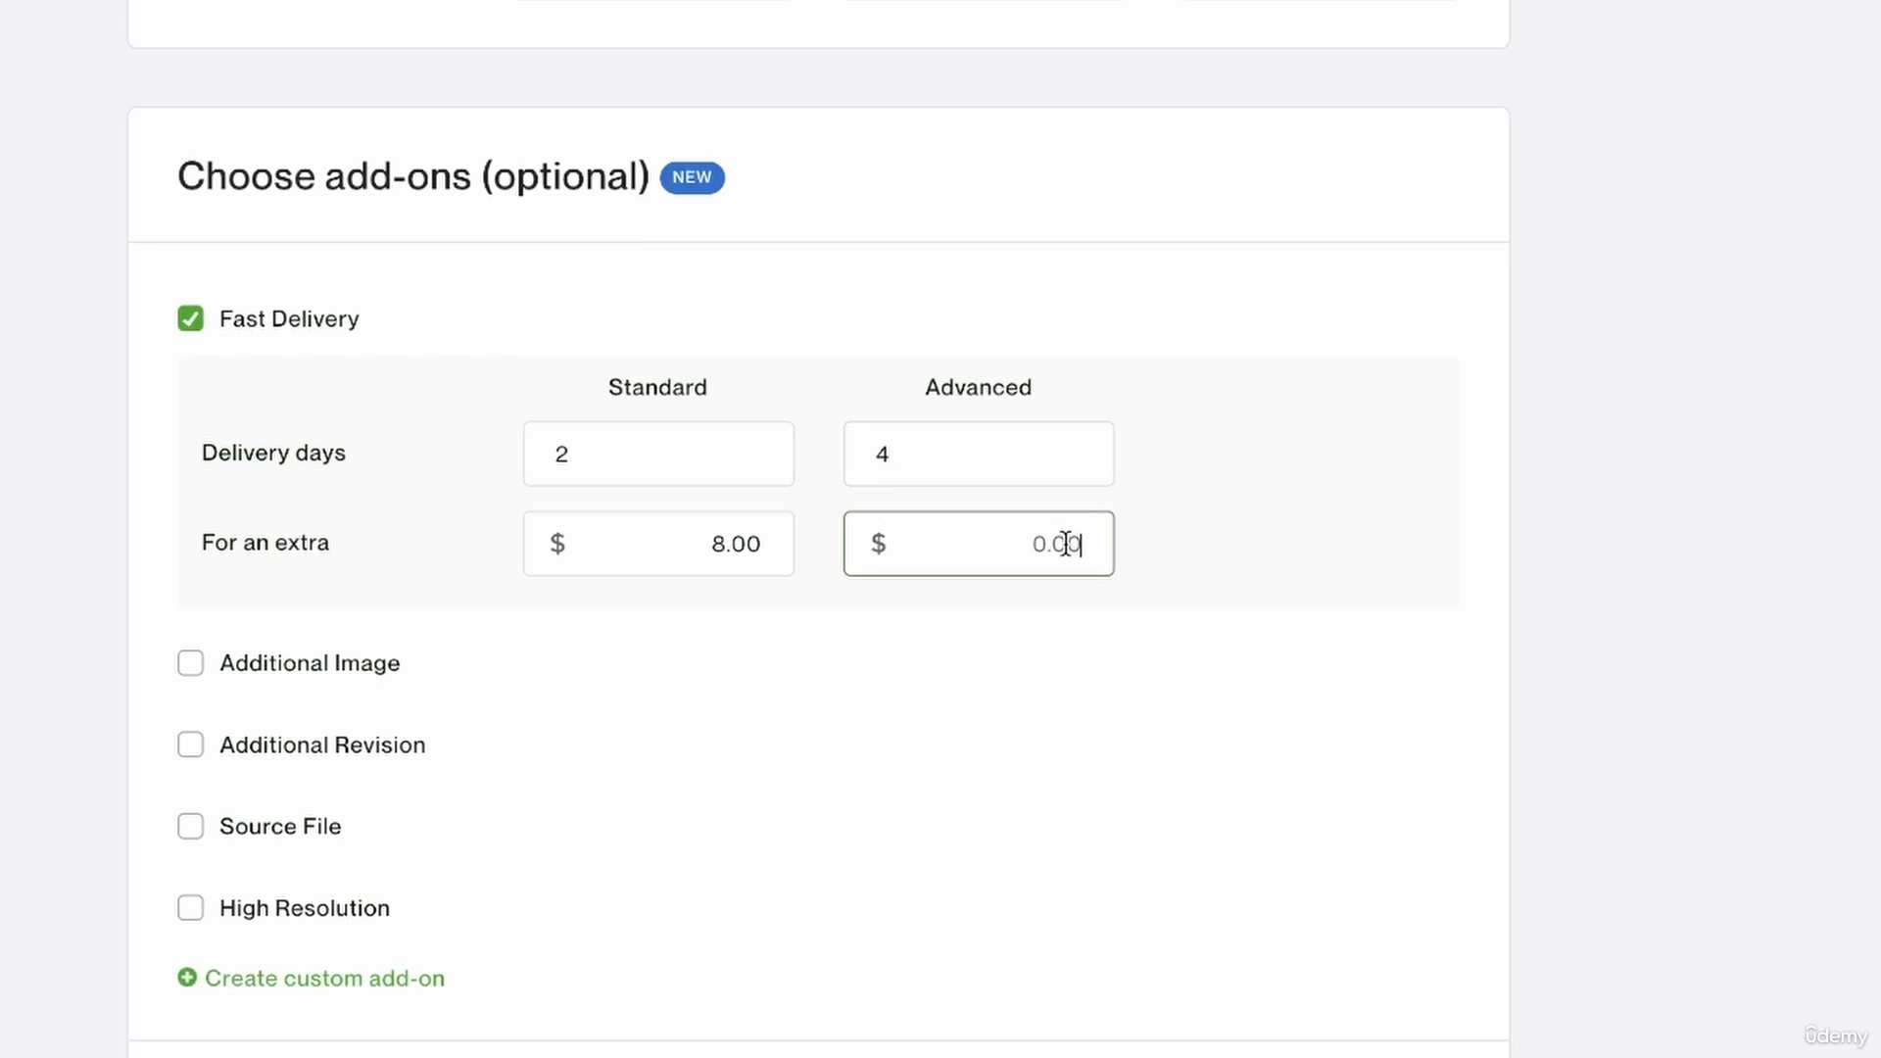
{"action": "type", "text": "12"}
{"action": "left_click", "coordinate": [1287, 625]}
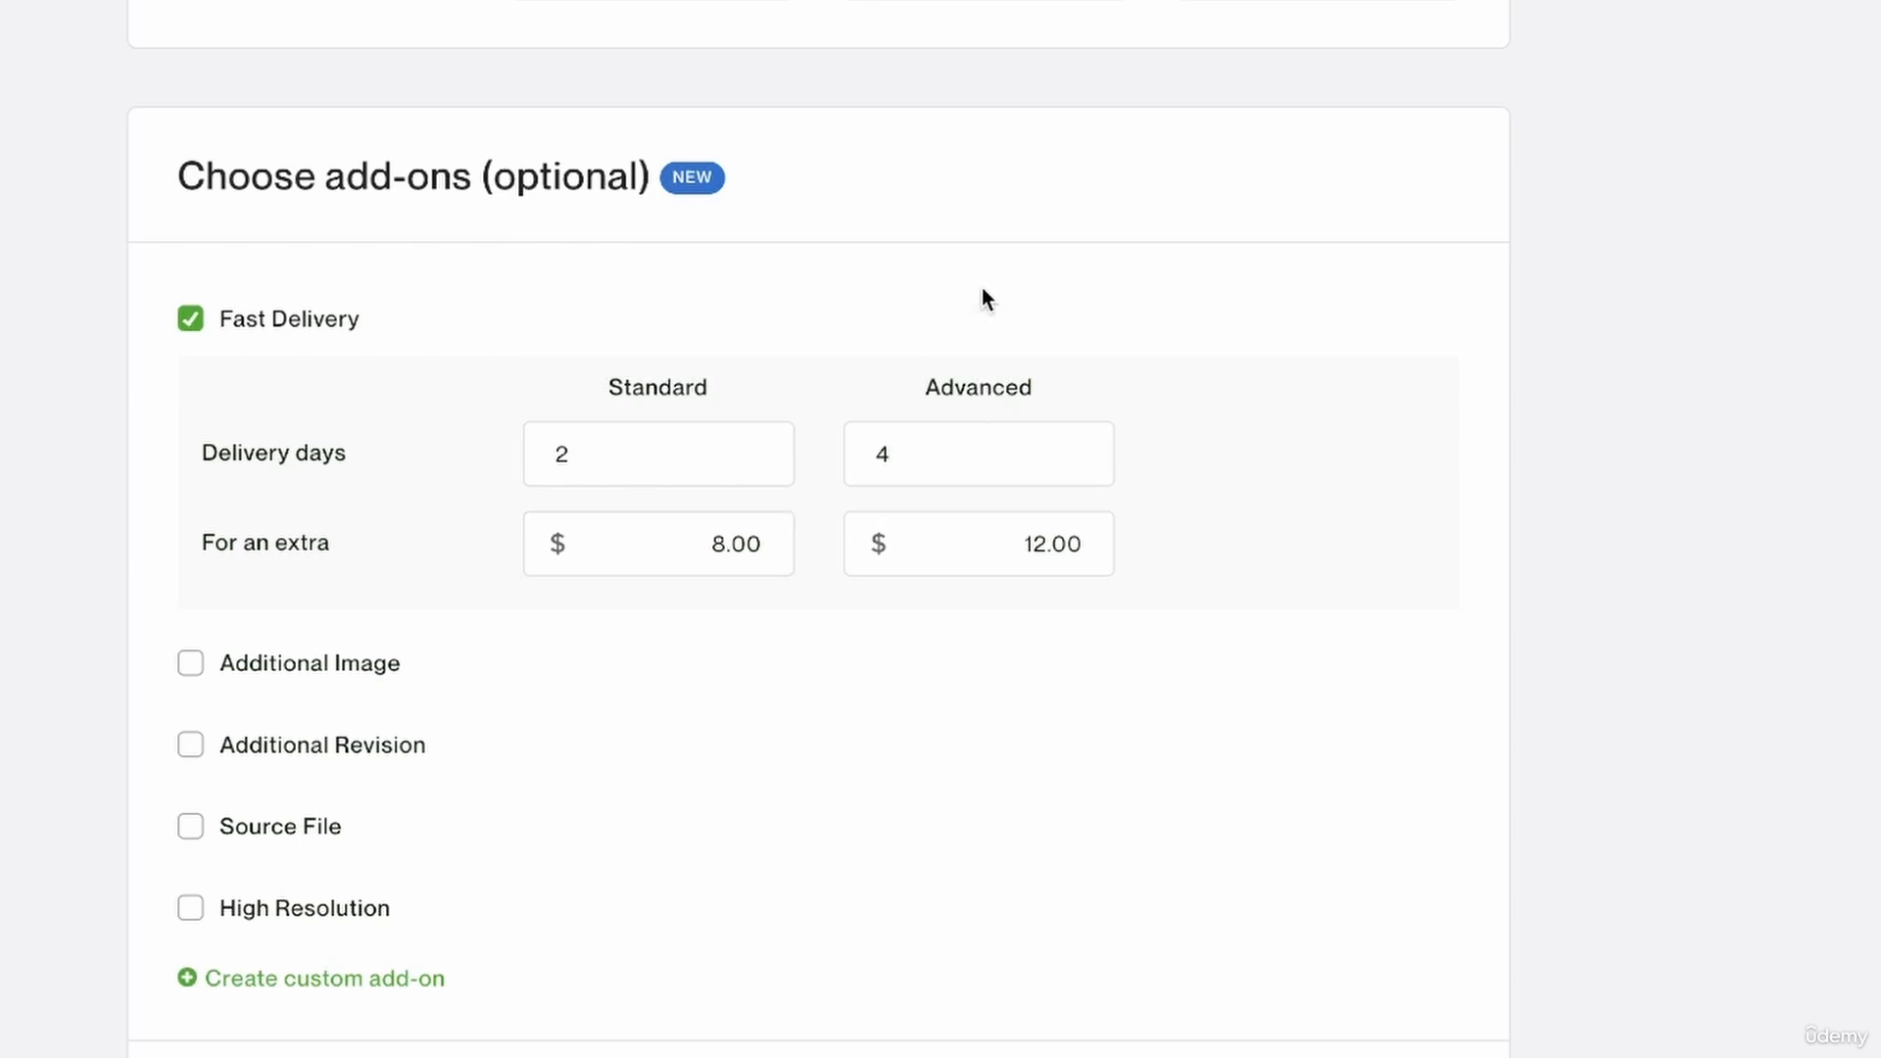
{"action": "left_click", "coordinate": [982, 474]}
{"action": "left_click", "coordinate": [880, 586]}
Check the number of images included in each pricing tier and return to the optional add-ons.
{"action": "scroll", "coordinate": [383, 698], "scroll_direction": "up", "scroll_amount": 3}
{"action": "scroll", "coordinate": [382, 708], "scroll_direction": "up", "scroll_amount": 10}
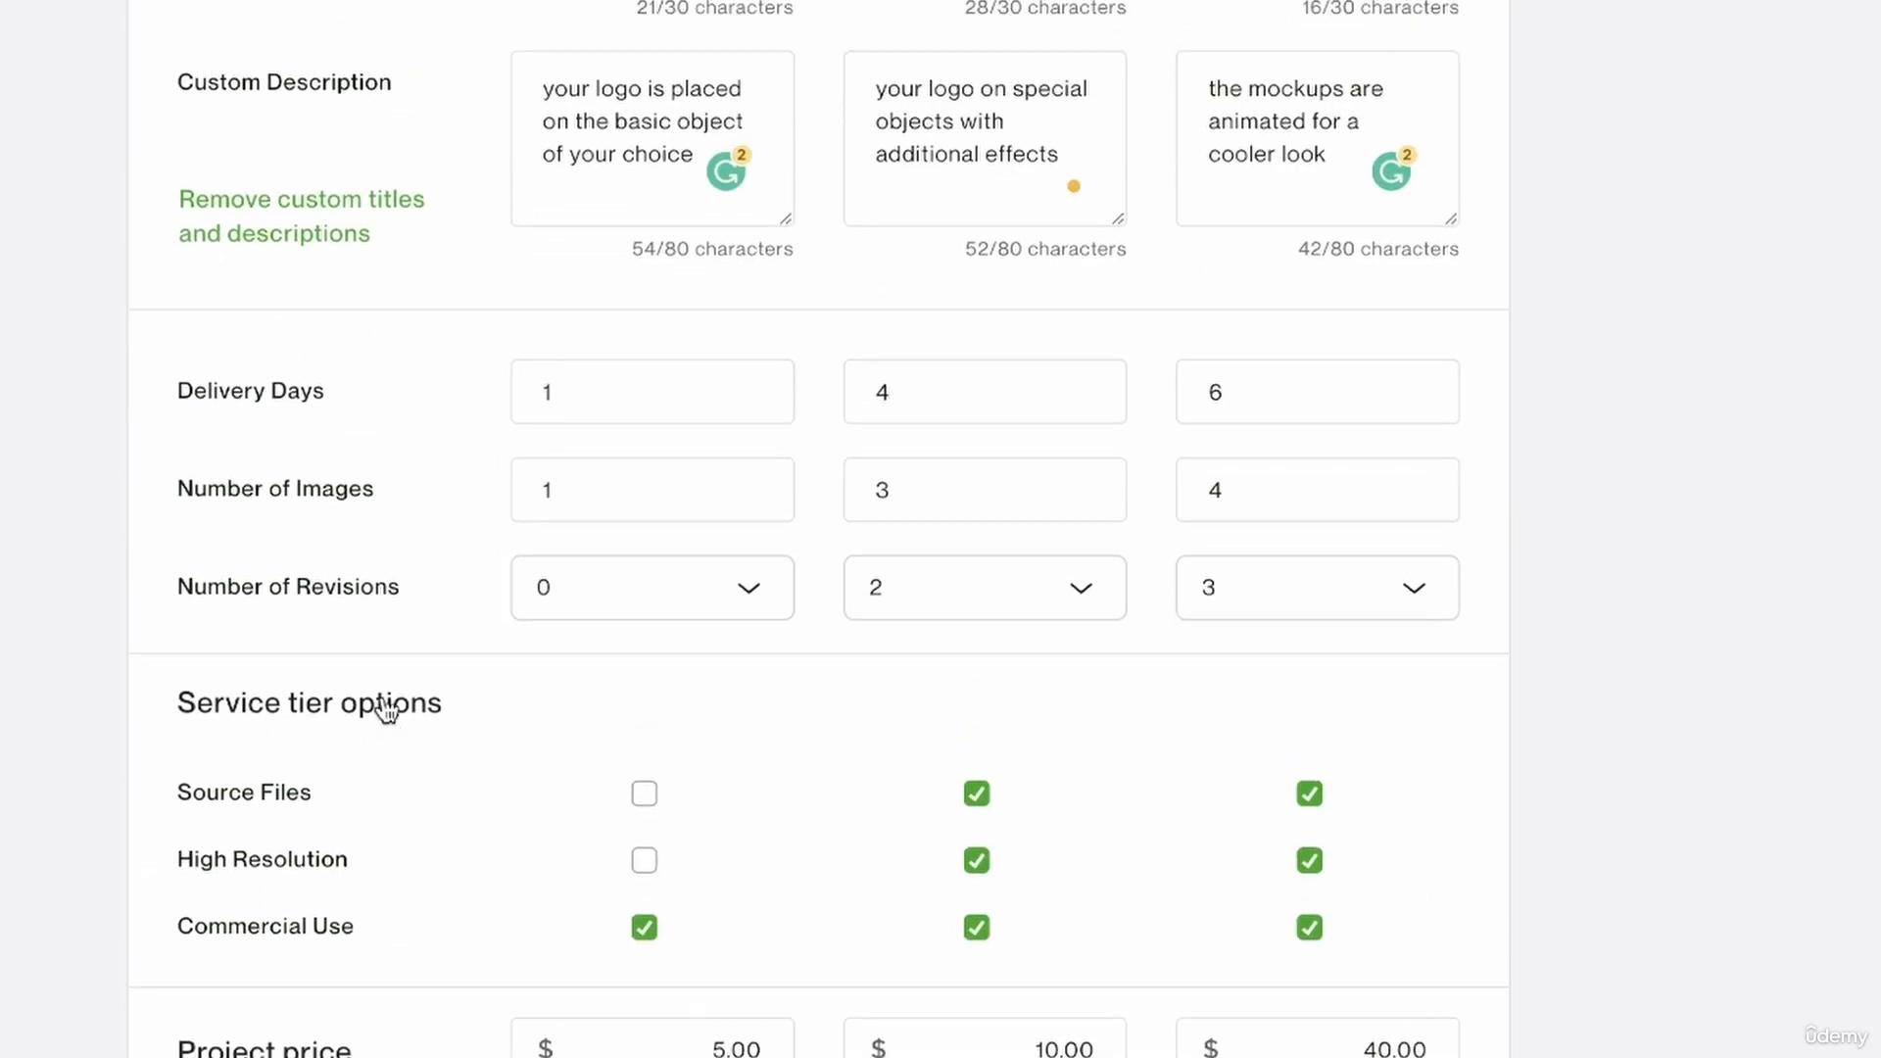
{"action": "left_click", "coordinate": [613, 460]}
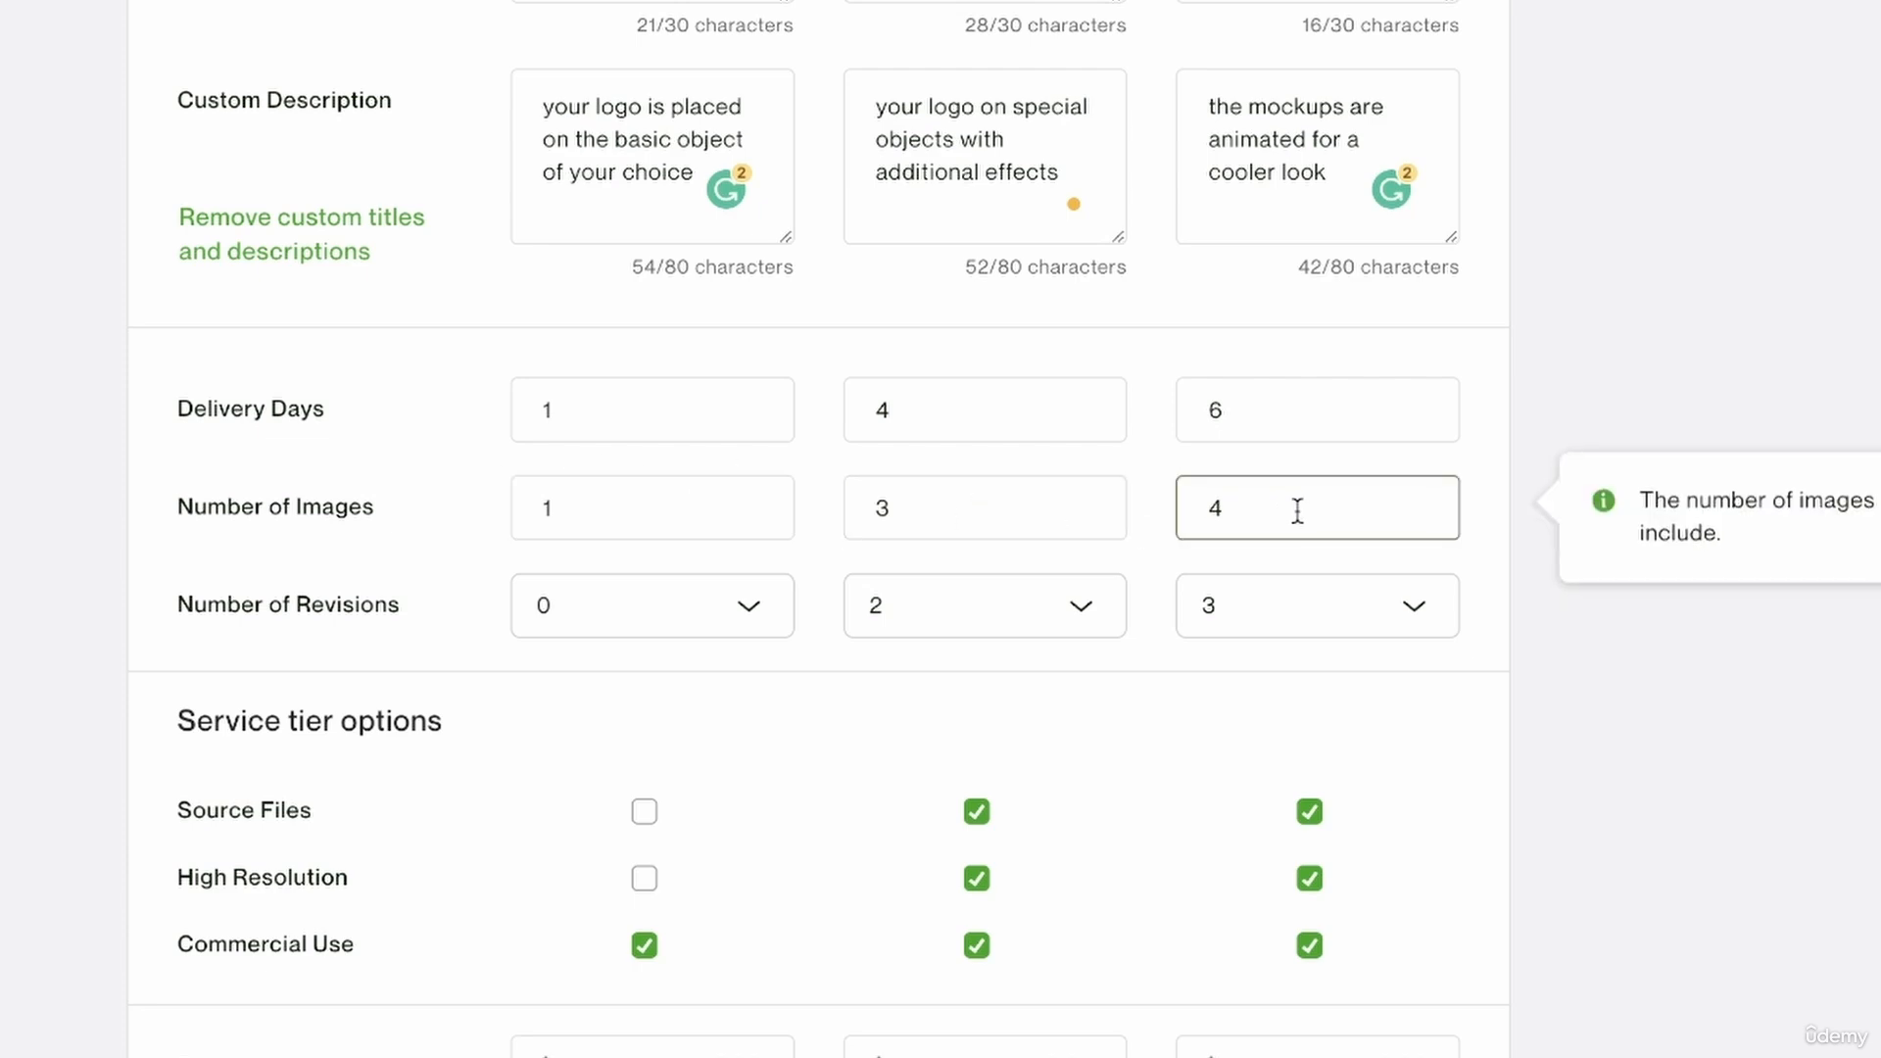
{"action": "scroll", "coordinate": [854, 512], "scroll_direction": "down", "scroll_amount": 5}
{"action": "scroll", "coordinate": [854, 513], "scroll_direction": "down", "scroll_amount": 9}
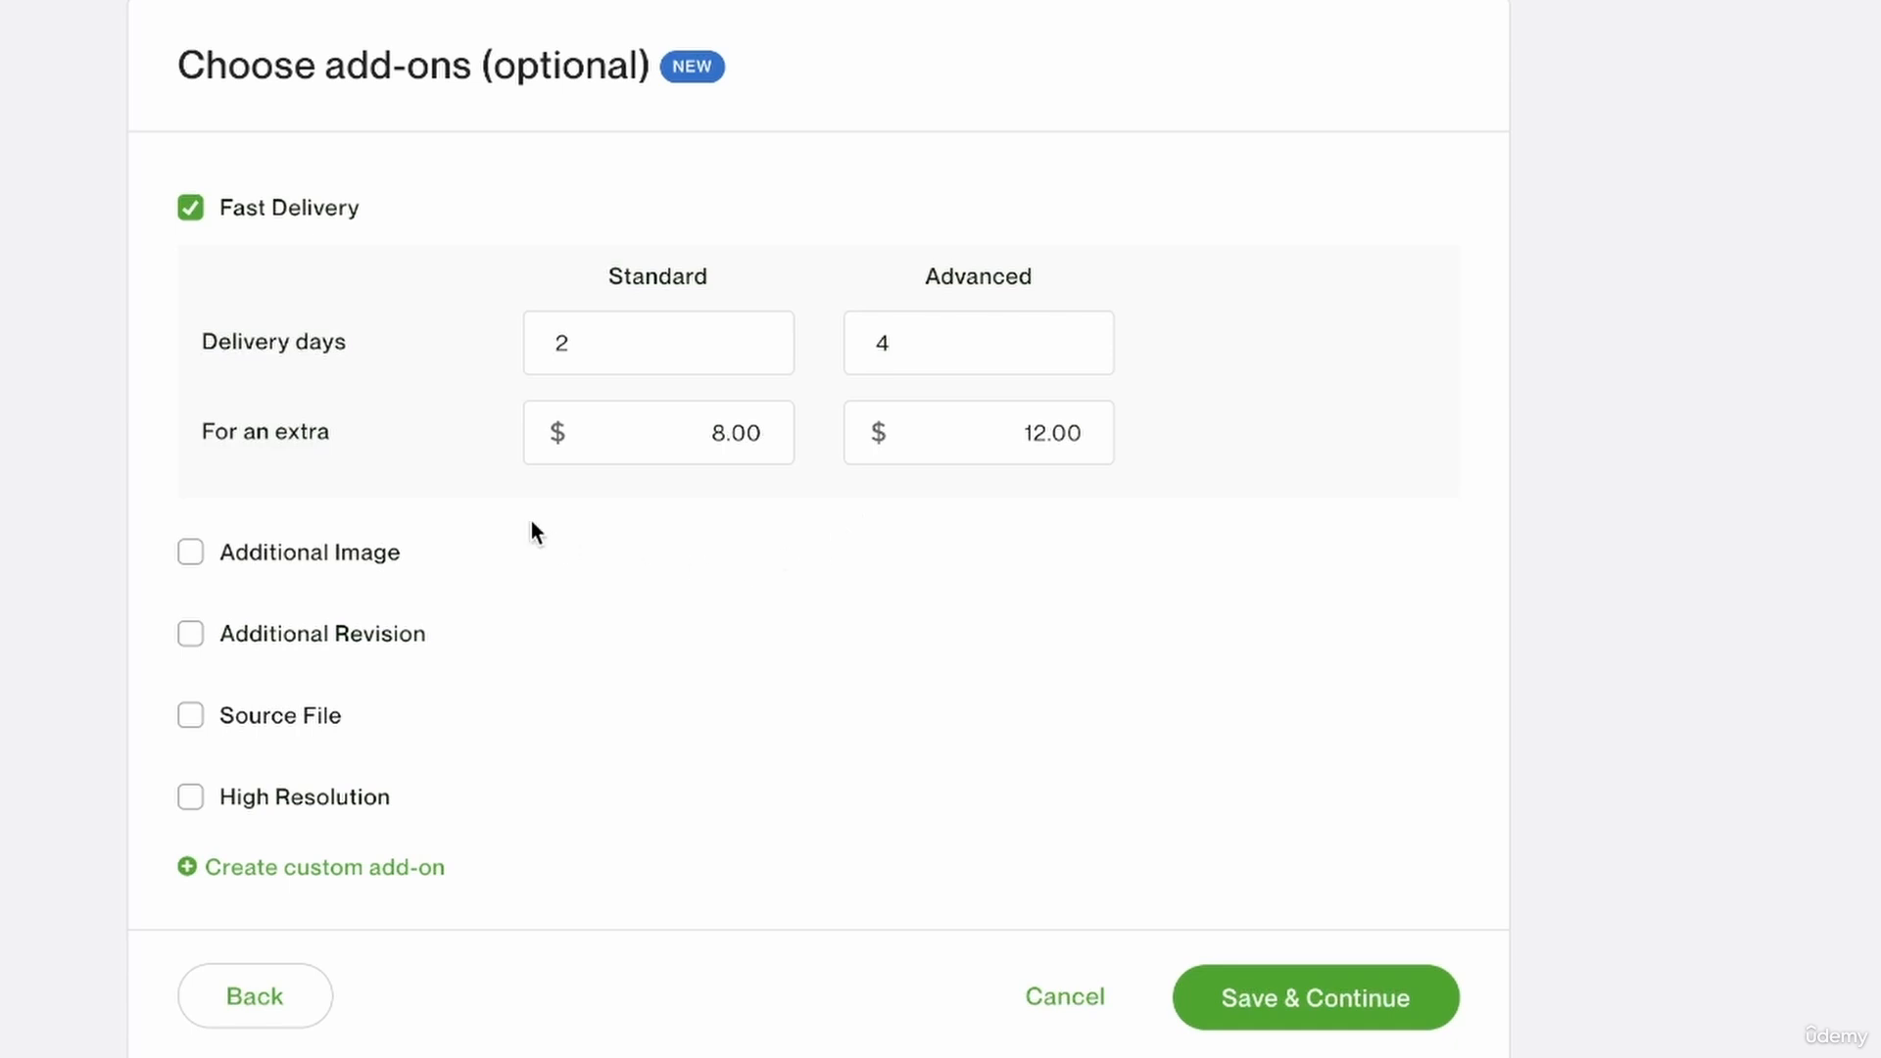
Enable the Additional Image add-on for an extra $10 with 2 additional days.
{"action": "left_click", "coordinate": [192, 553]}
{"action": "left_click", "coordinate": [828, 563]}
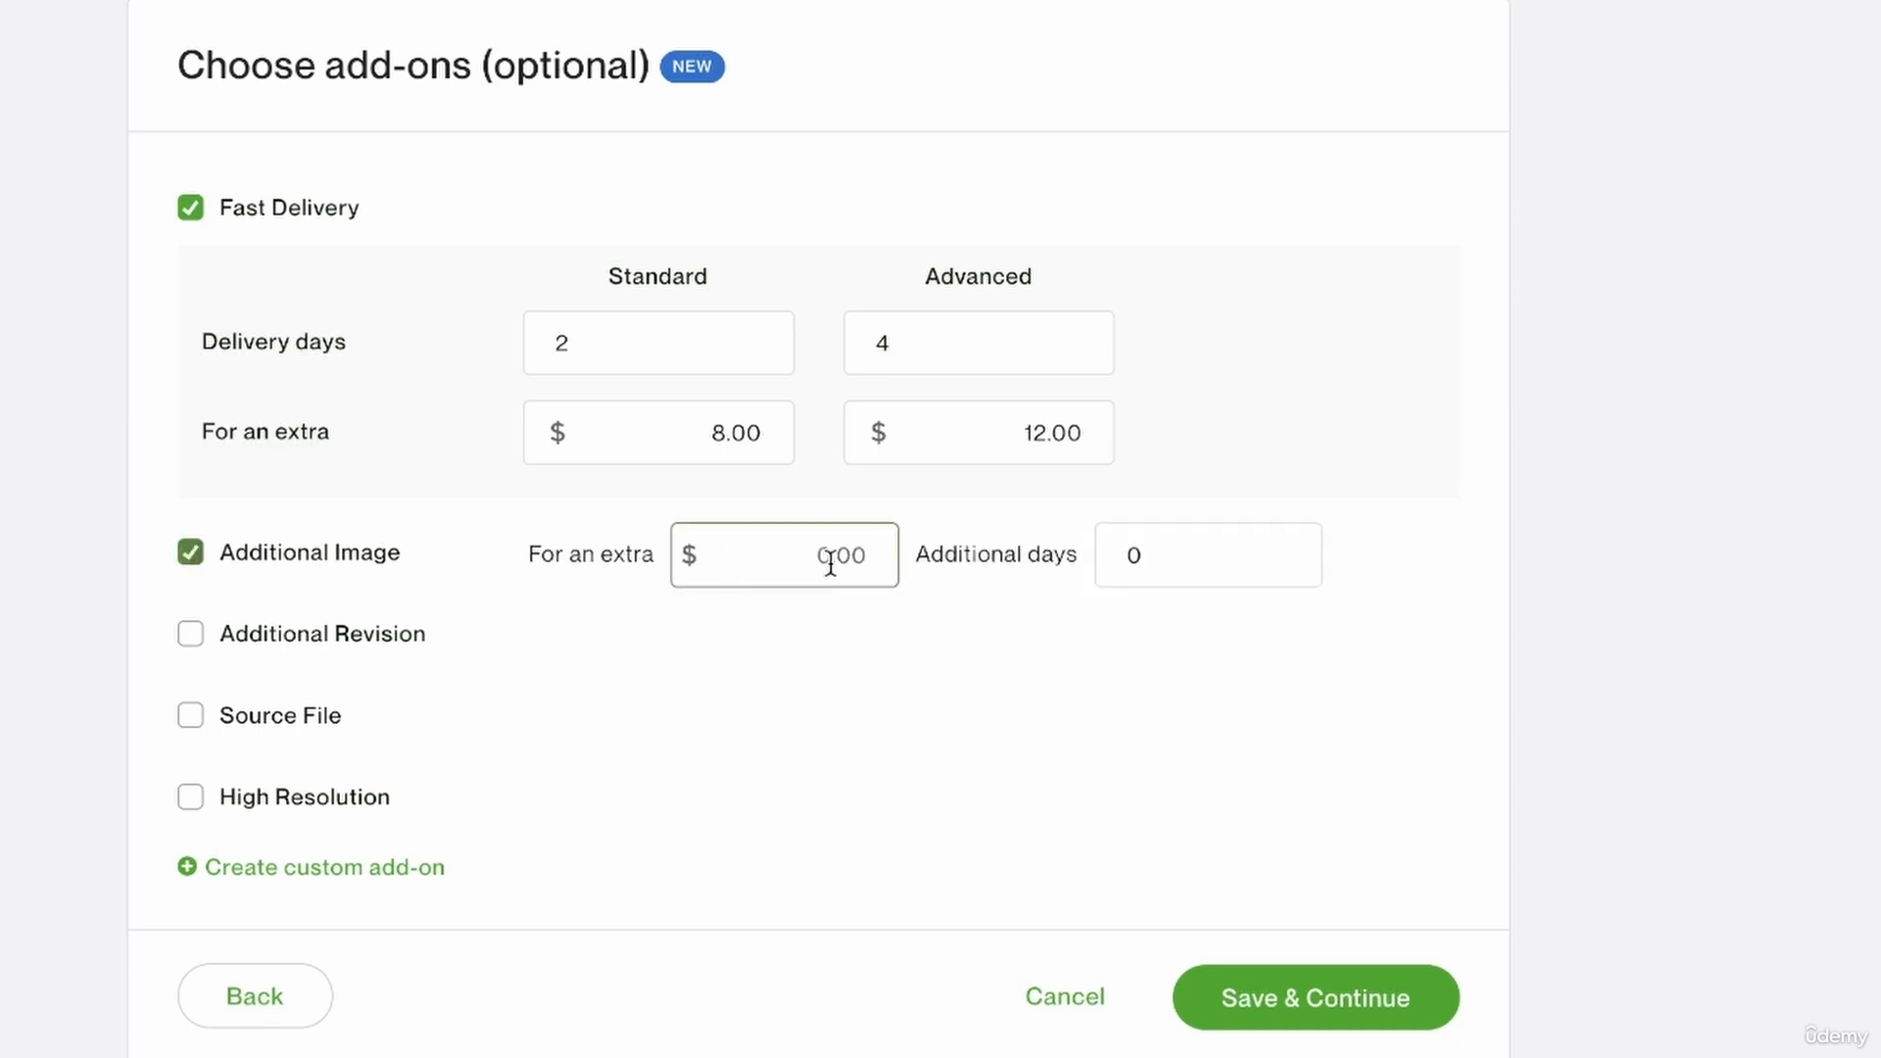
{"action": "key", "text": "BackSpace"}
{"action": "key", "text": "BackSpace"}
{"action": "key", "text": "BackSpace"}
{"action": "key", "text": "BackSpace"}
{"action": "type", "text": "10"}
{"action": "left_click", "coordinate": [1185, 578]}
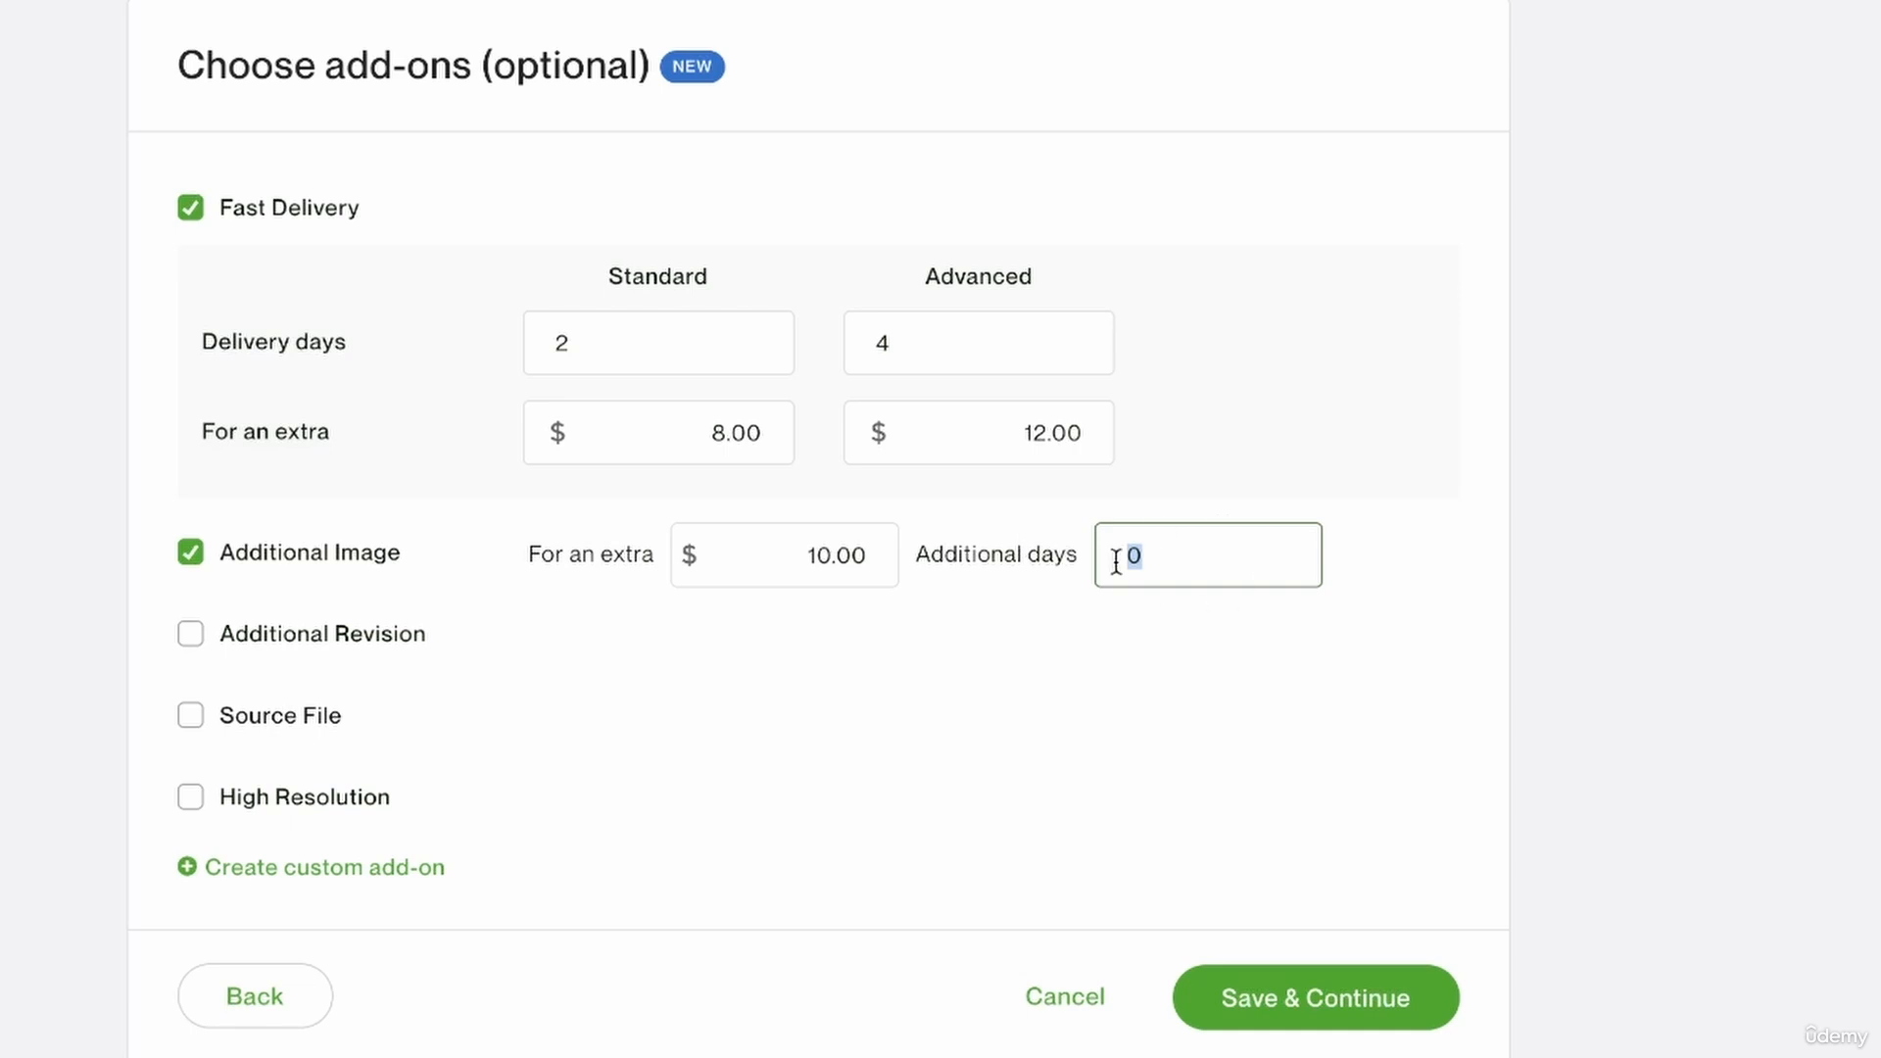
{"action": "type", "text": "2"}
{"action": "left_click", "coordinate": [1008, 664]}
Check the revisions and source files included in each pricing tier against the add-ons still available.
{"action": "scroll", "coordinate": [399, 507], "scroll_direction": "down", "scroll_amount": 2}
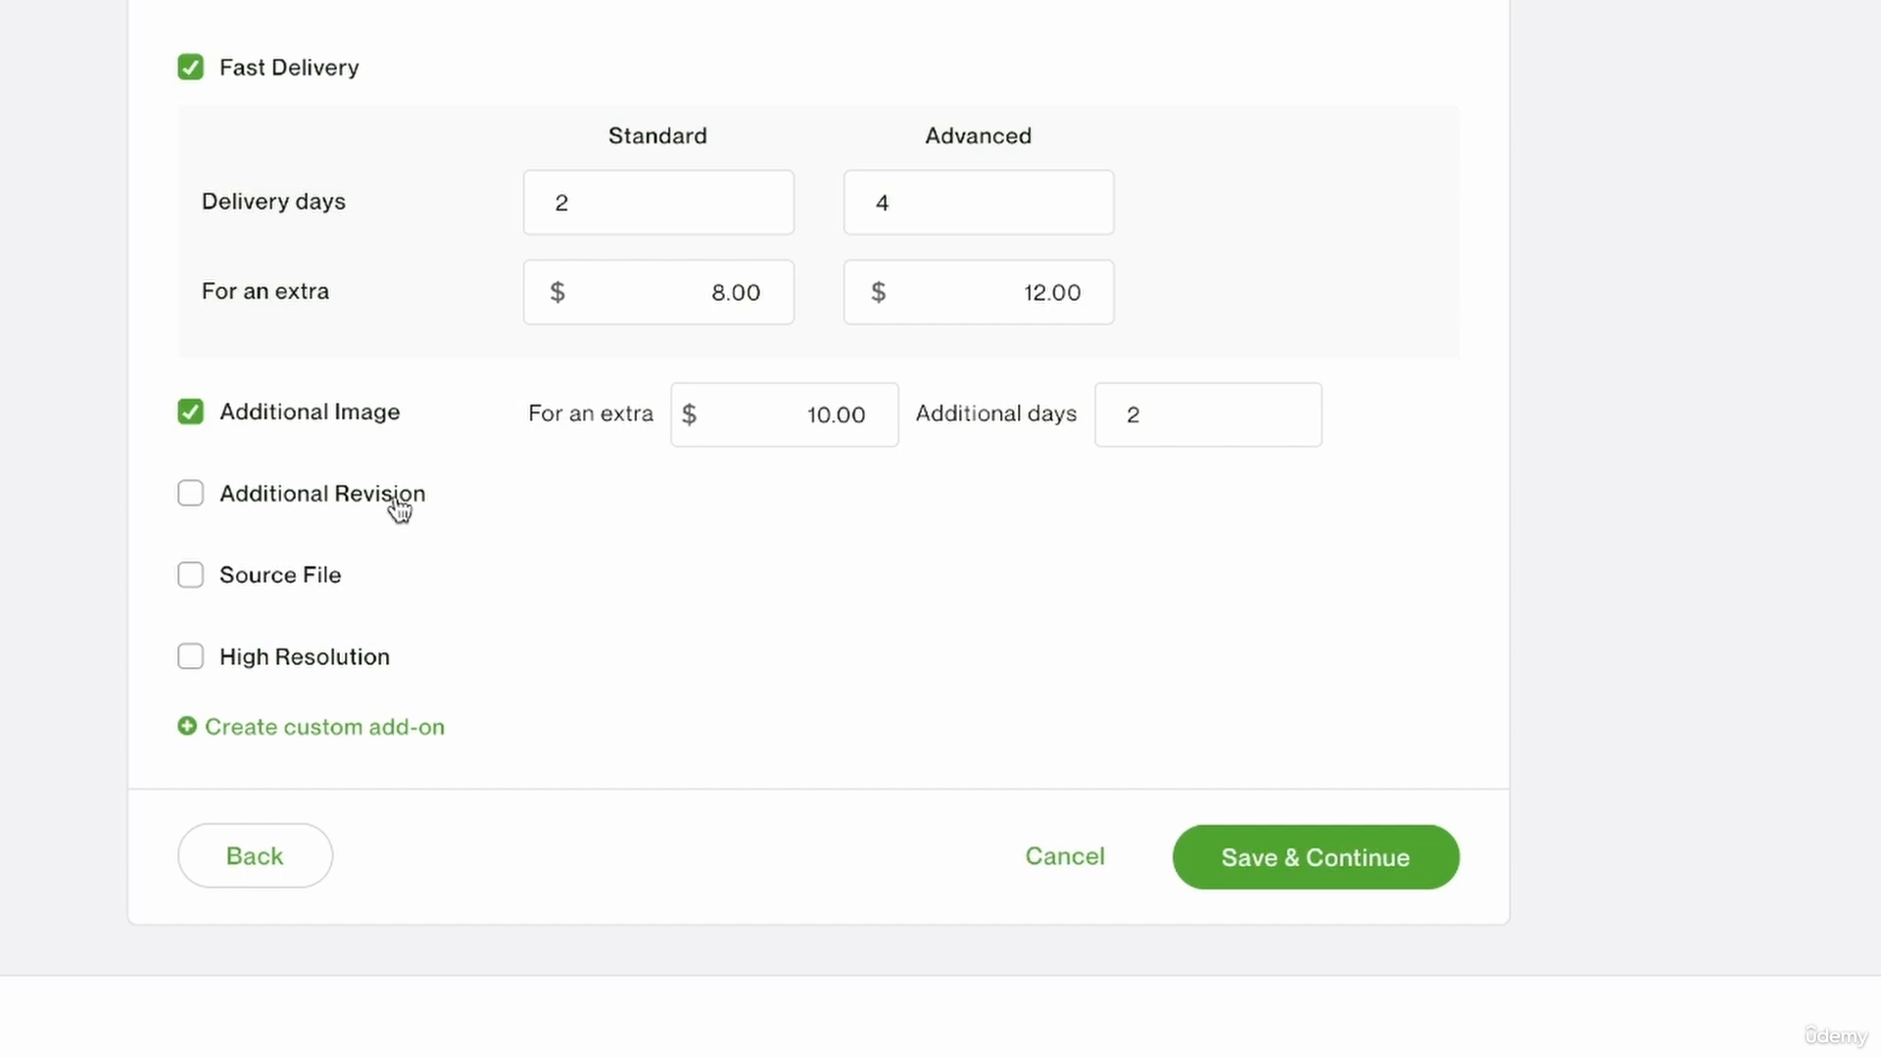
{"action": "scroll", "coordinate": [307, 516], "scroll_direction": "up", "scroll_amount": 15}
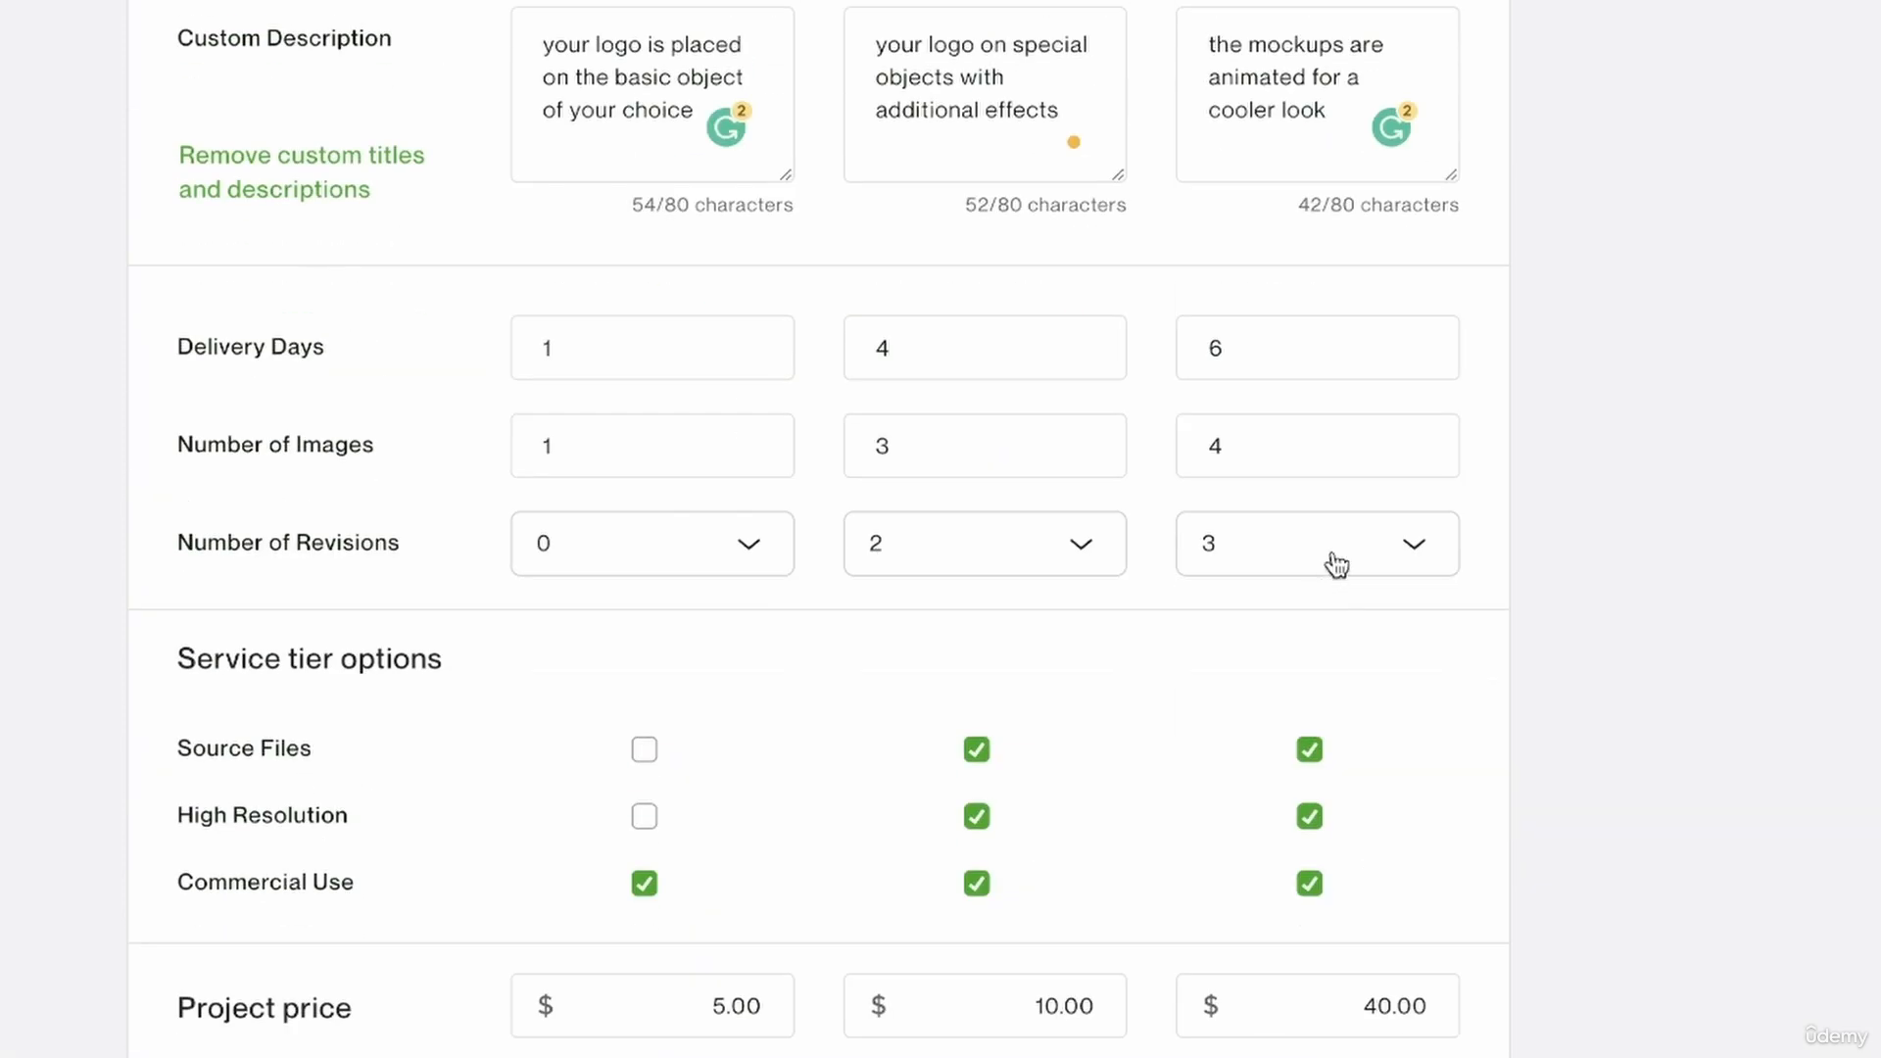
{"action": "mouse_move", "coordinate": [1360, 554]}
{"action": "scroll", "coordinate": [1273, 588], "scroll_direction": "down", "scroll_amount": 10}
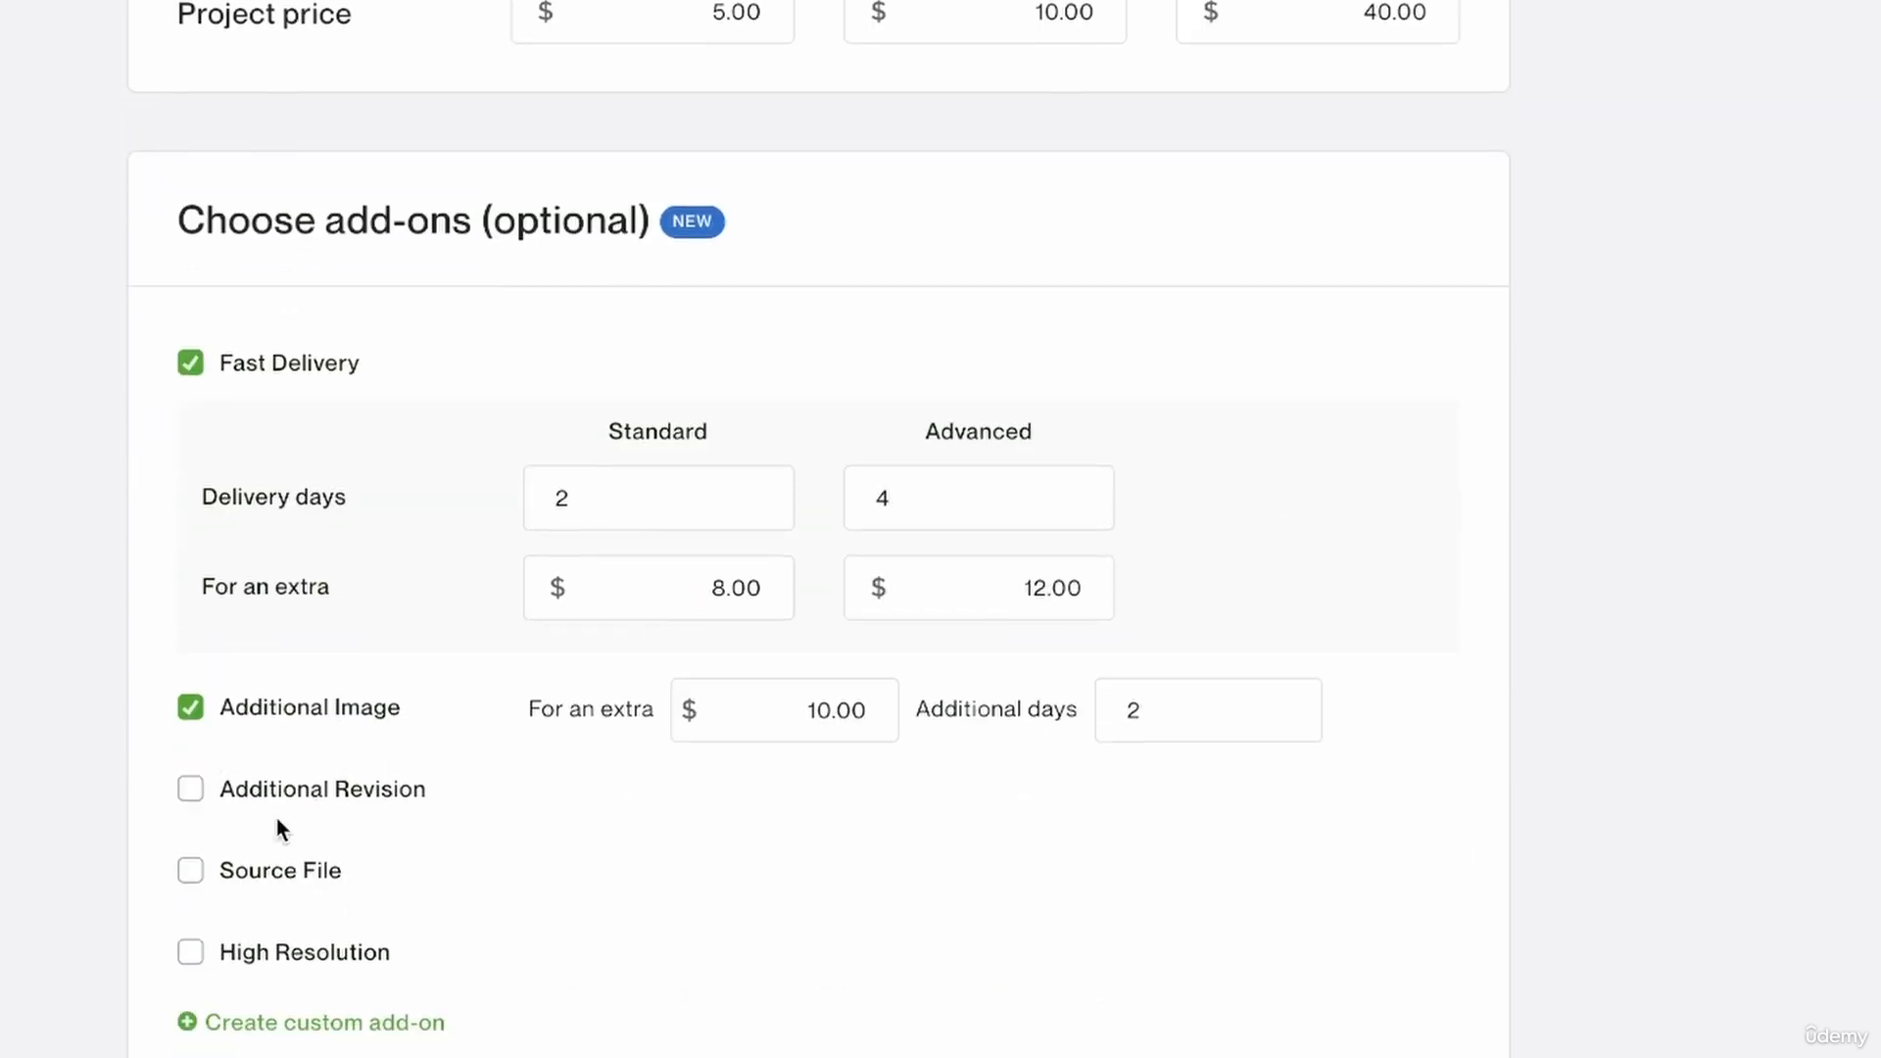
{"action": "scroll", "coordinate": [57, 808], "scroll_direction": "down", "scroll_amount": 4}
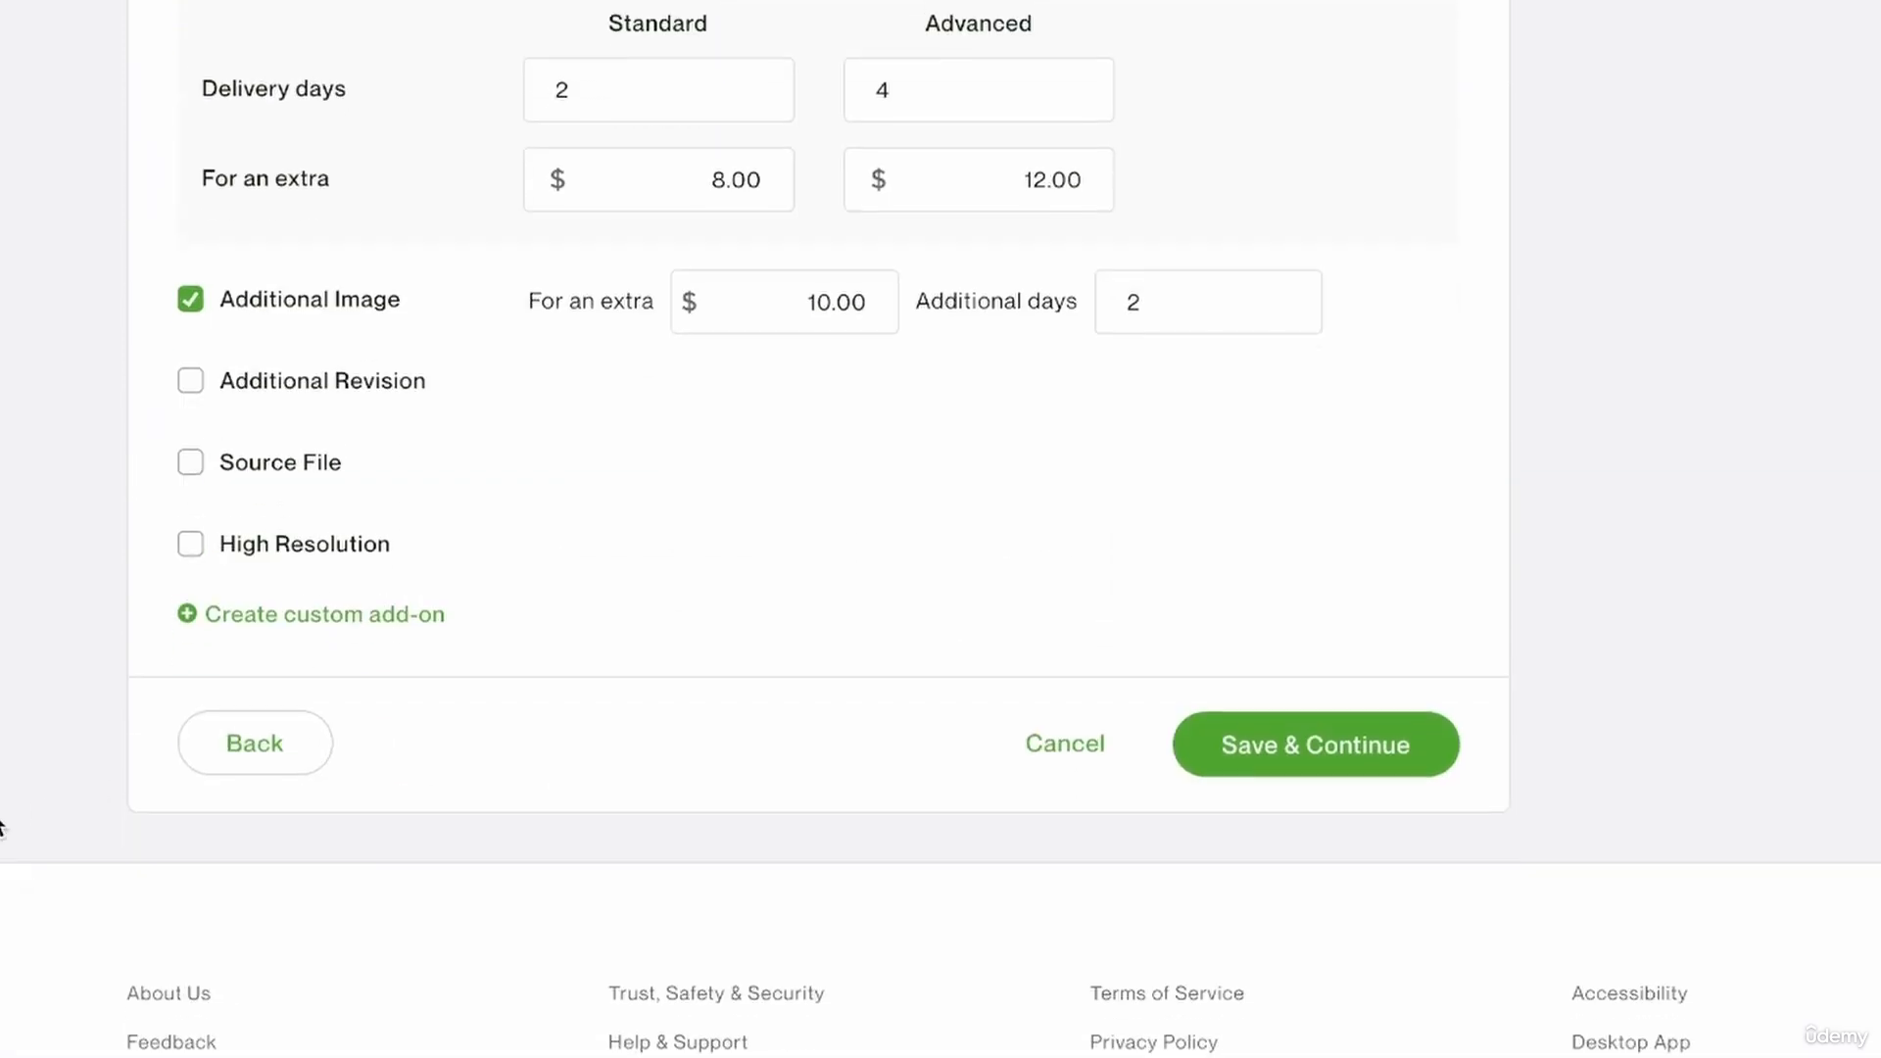
{"action": "scroll", "coordinate": [201, 450], "scroll_direction": "up", "scroll_amount": 15}
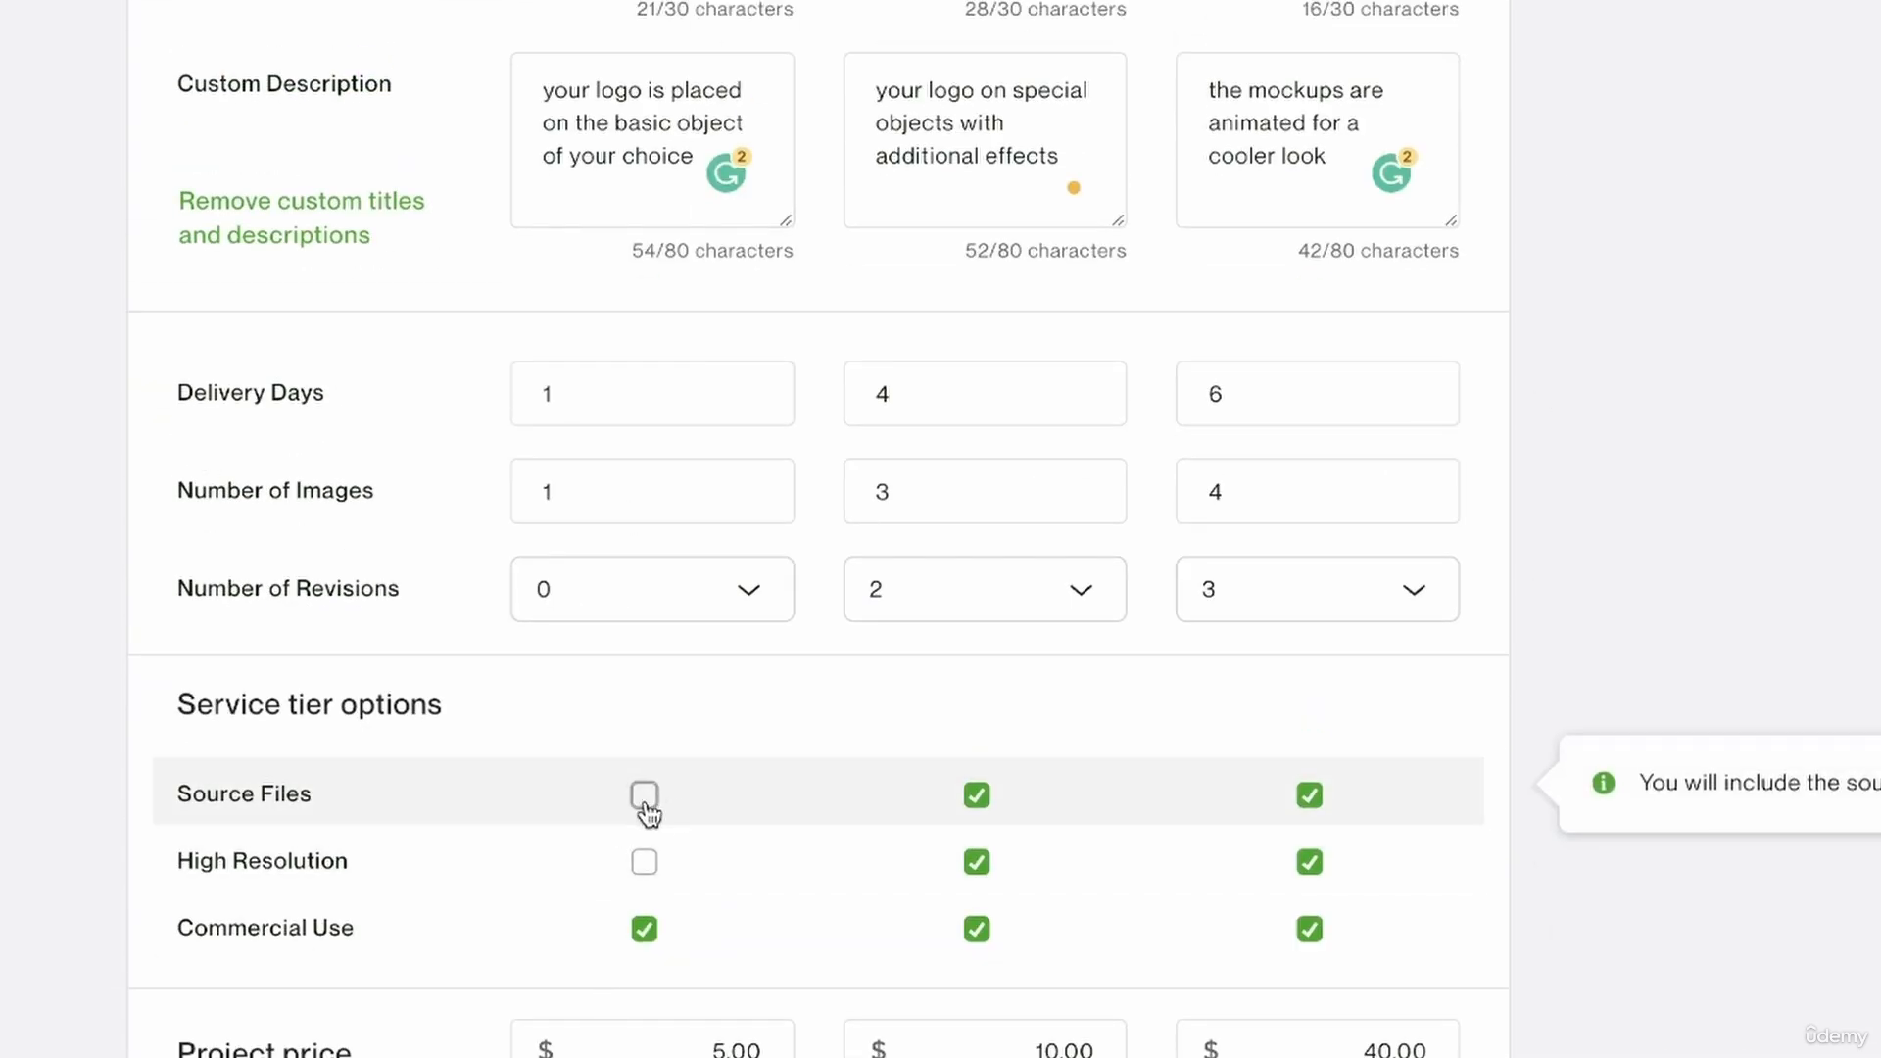
{"action": "scroll", "coordinate": [646, 814], "scroll_direction": "down", "scroll_amount": 18}
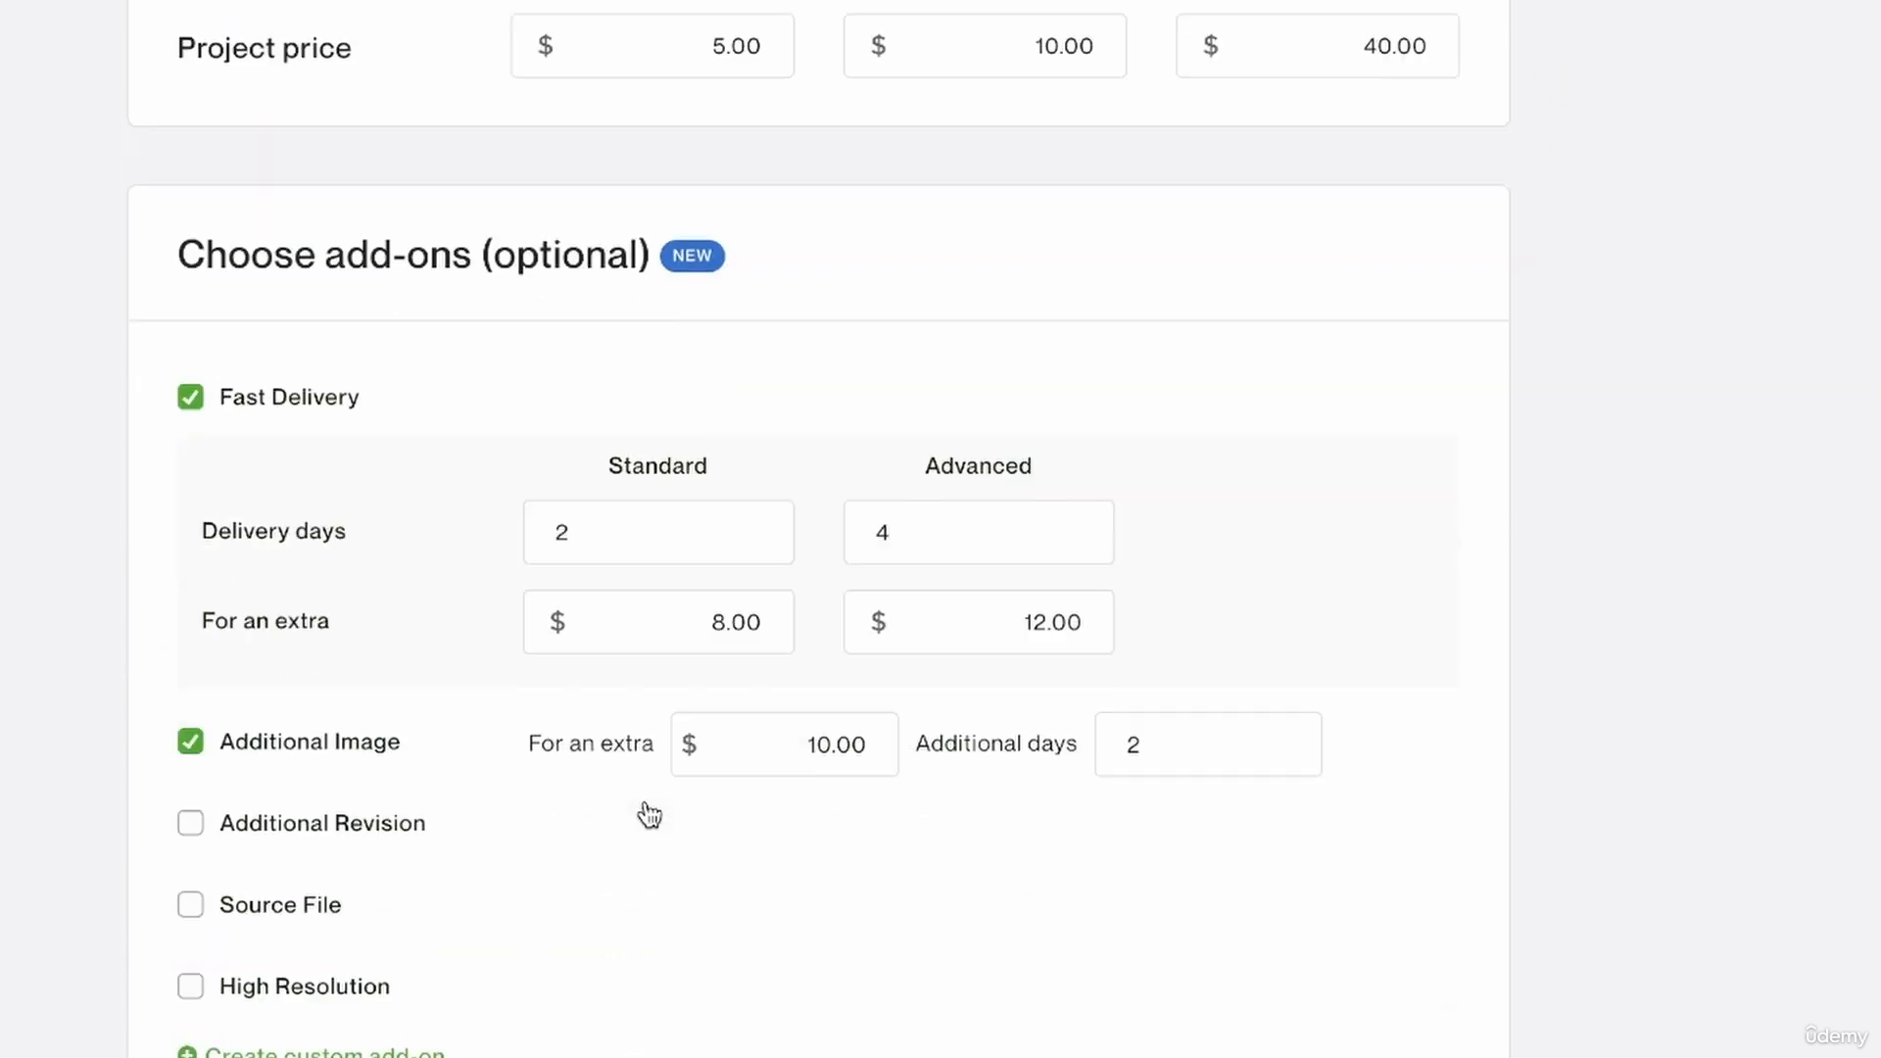
{"action": "scroll", "coordinate": [646, 815], "scroll_direction": "up", "scroll_amount": 2}
Enable the Source File add-on for an extra $5 with 2 additional days.
{"action": "left_click", "coordinate": [292, 383]}
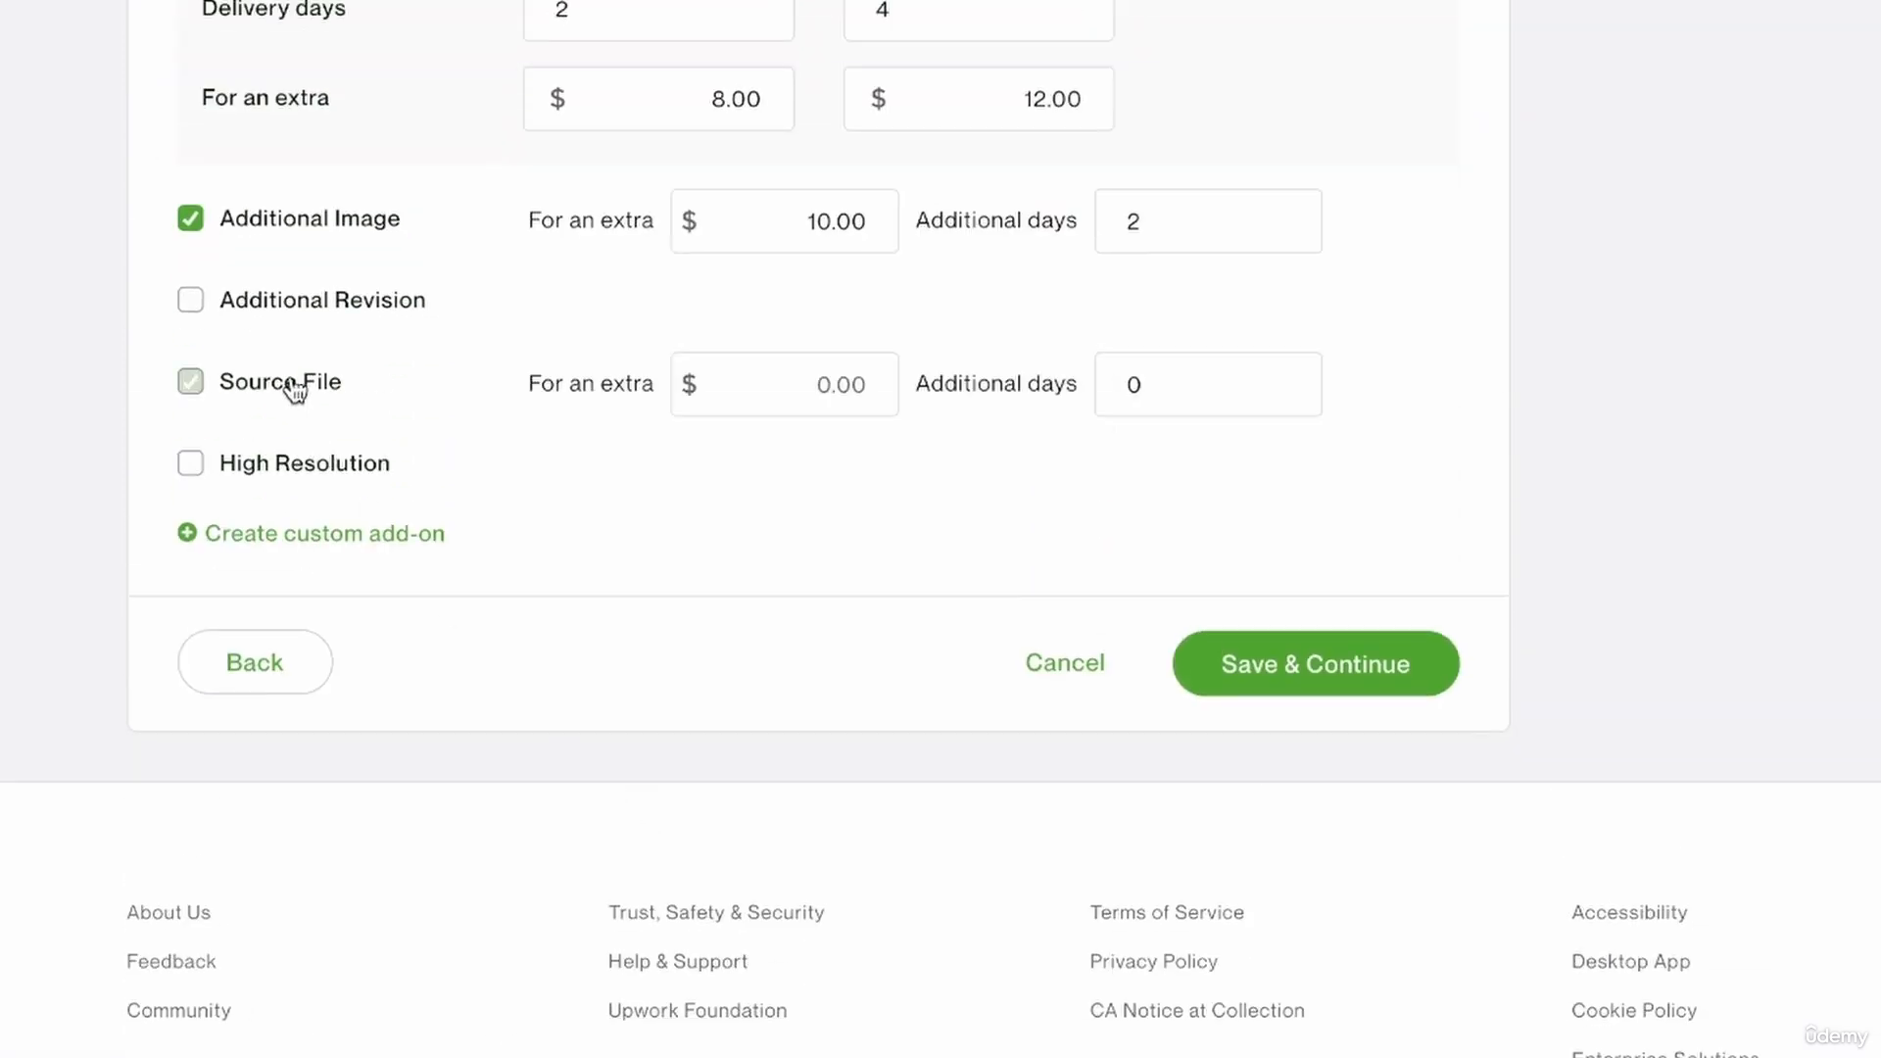
{"action": "left_click", "coordinate": [818, 374]}
{"action": "type", "text": "5"}
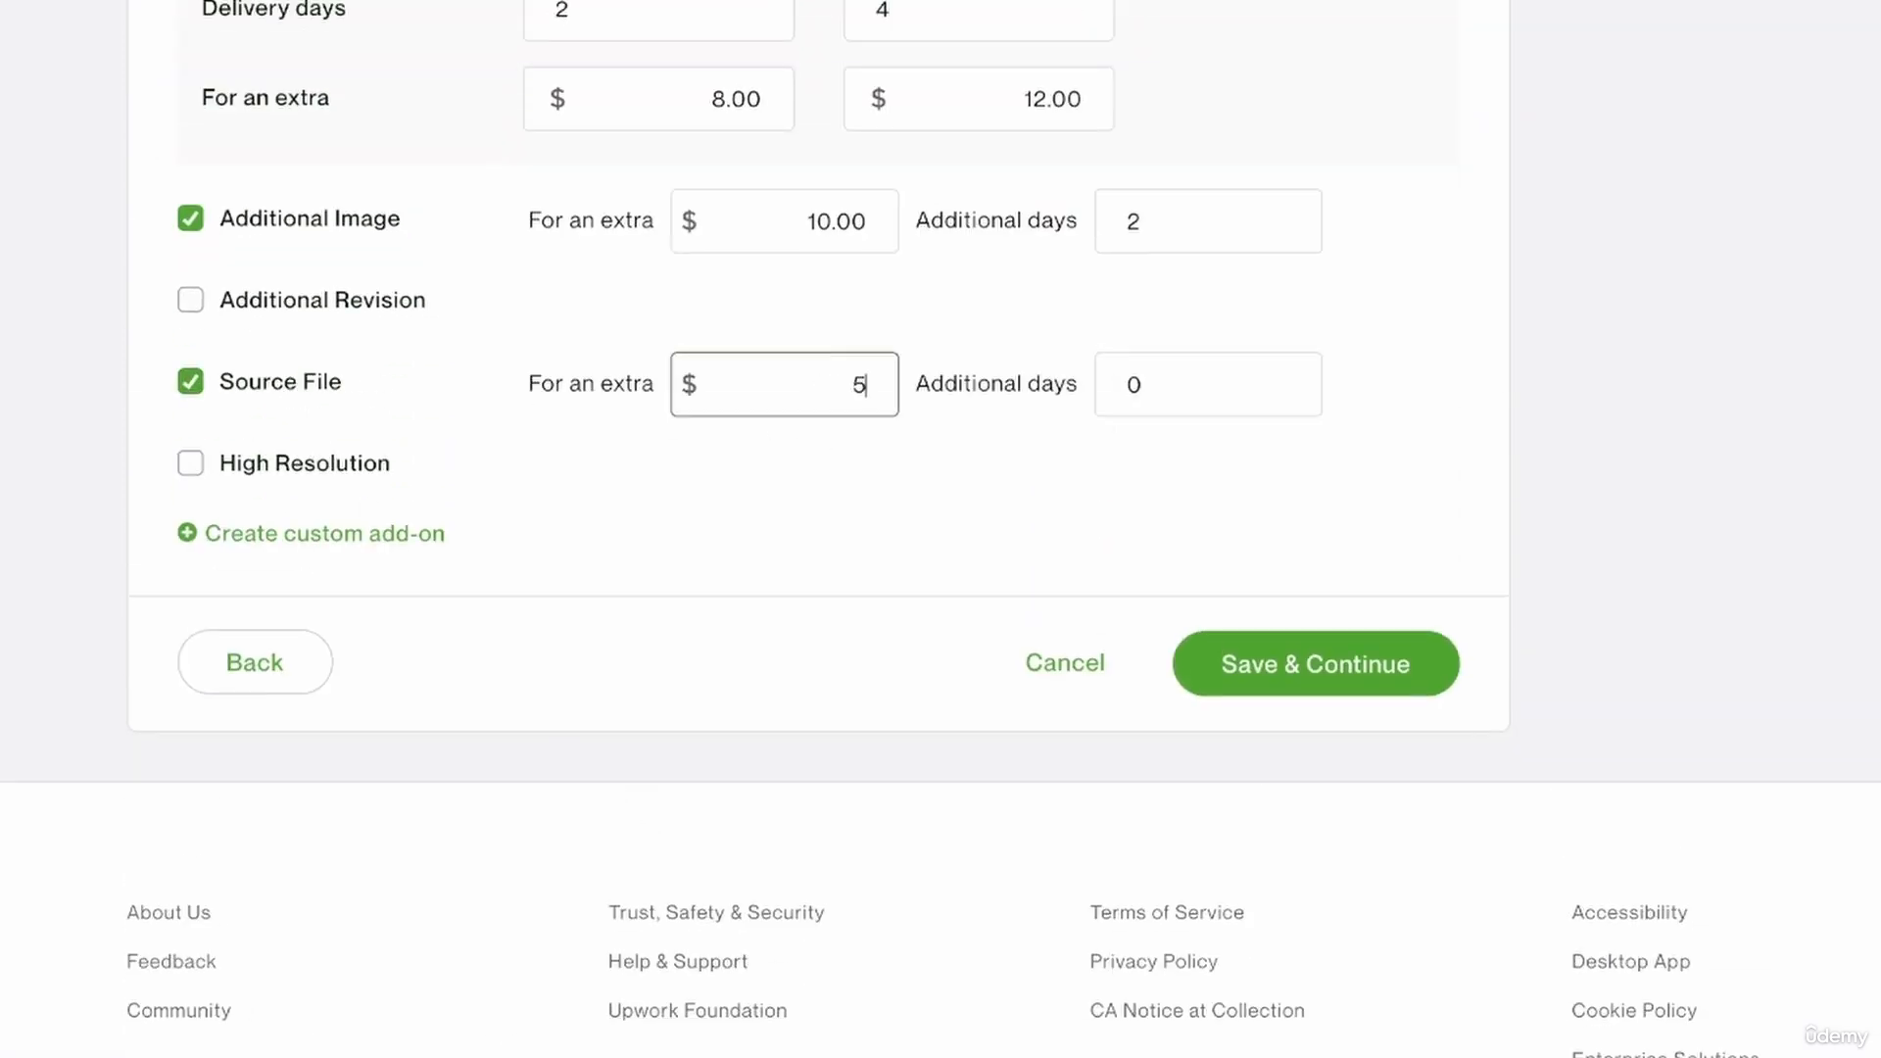
{"action": "left_click", "coordinate": [1193, 413]}
{"action": "type", "text": "2"}
{"action": "left_click", "coordinate": [1045, 554]}
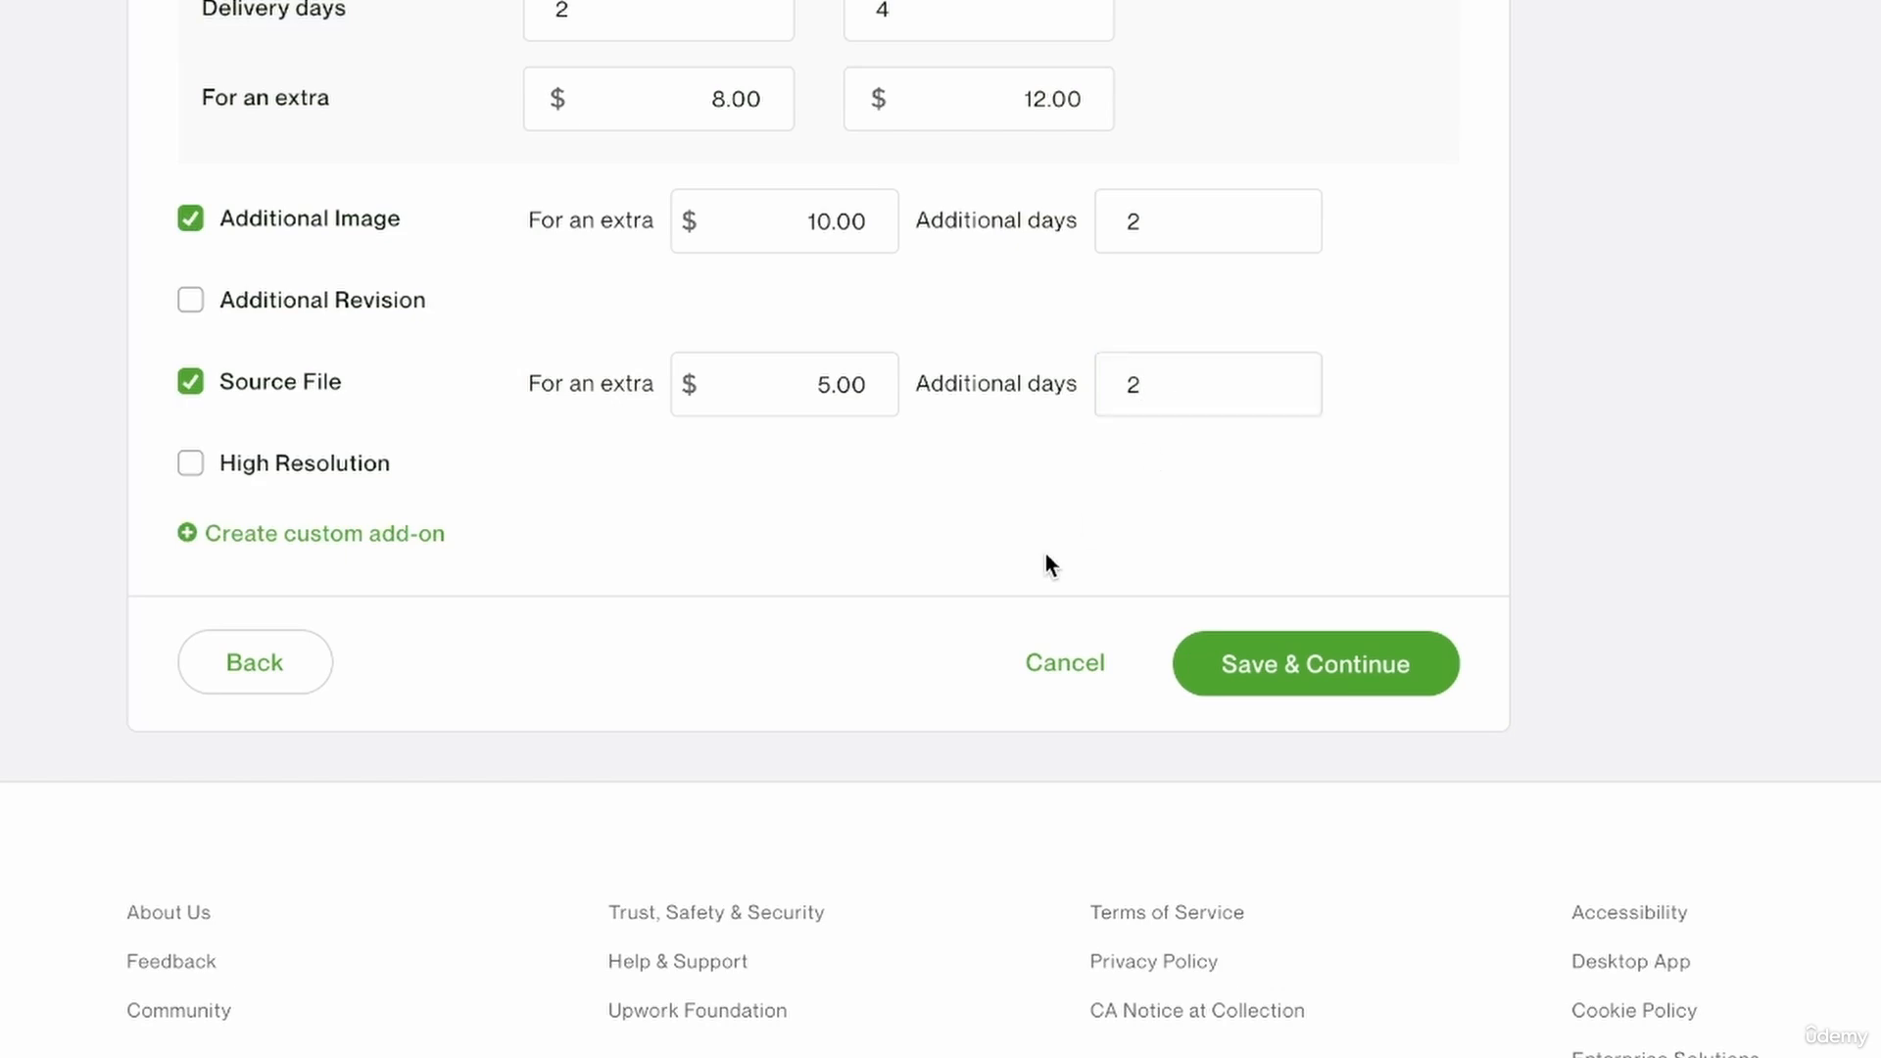
Review the tiers' service options and set the Source File add-on's additional days to 0.
{"action": "scroll", "coordinate": [1044, 554], "scroll_direction": "up", "scroll_amount": 15}
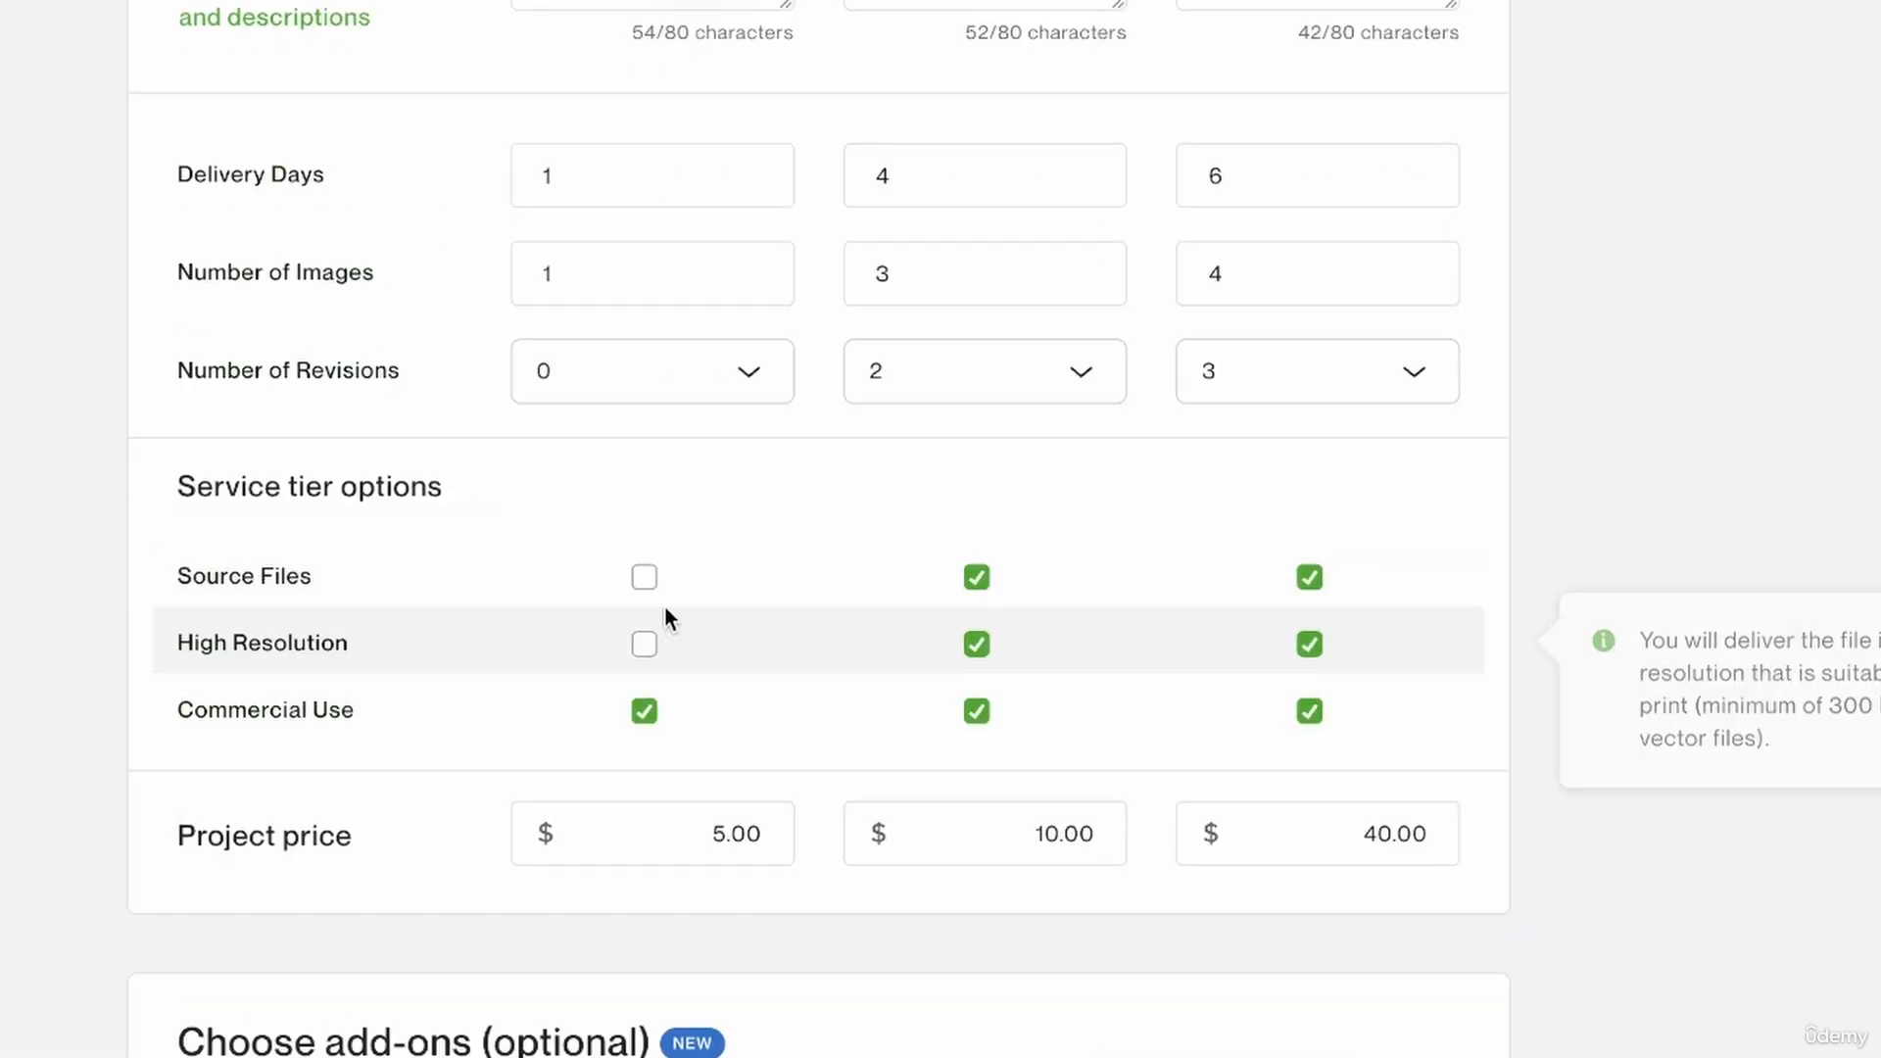
{"action": "scroll", "coordinate": [664, 605], "scroll_direction": "down", "scroll_amount": 8}
{"action": "scroll", "coordinate": [664, 606], "scroll_direction": "down", "scroll_amount": 1}
{"action": "left_click_drag", "start_coordinate": [1225, 911], "coordinate": [1074, 885]}
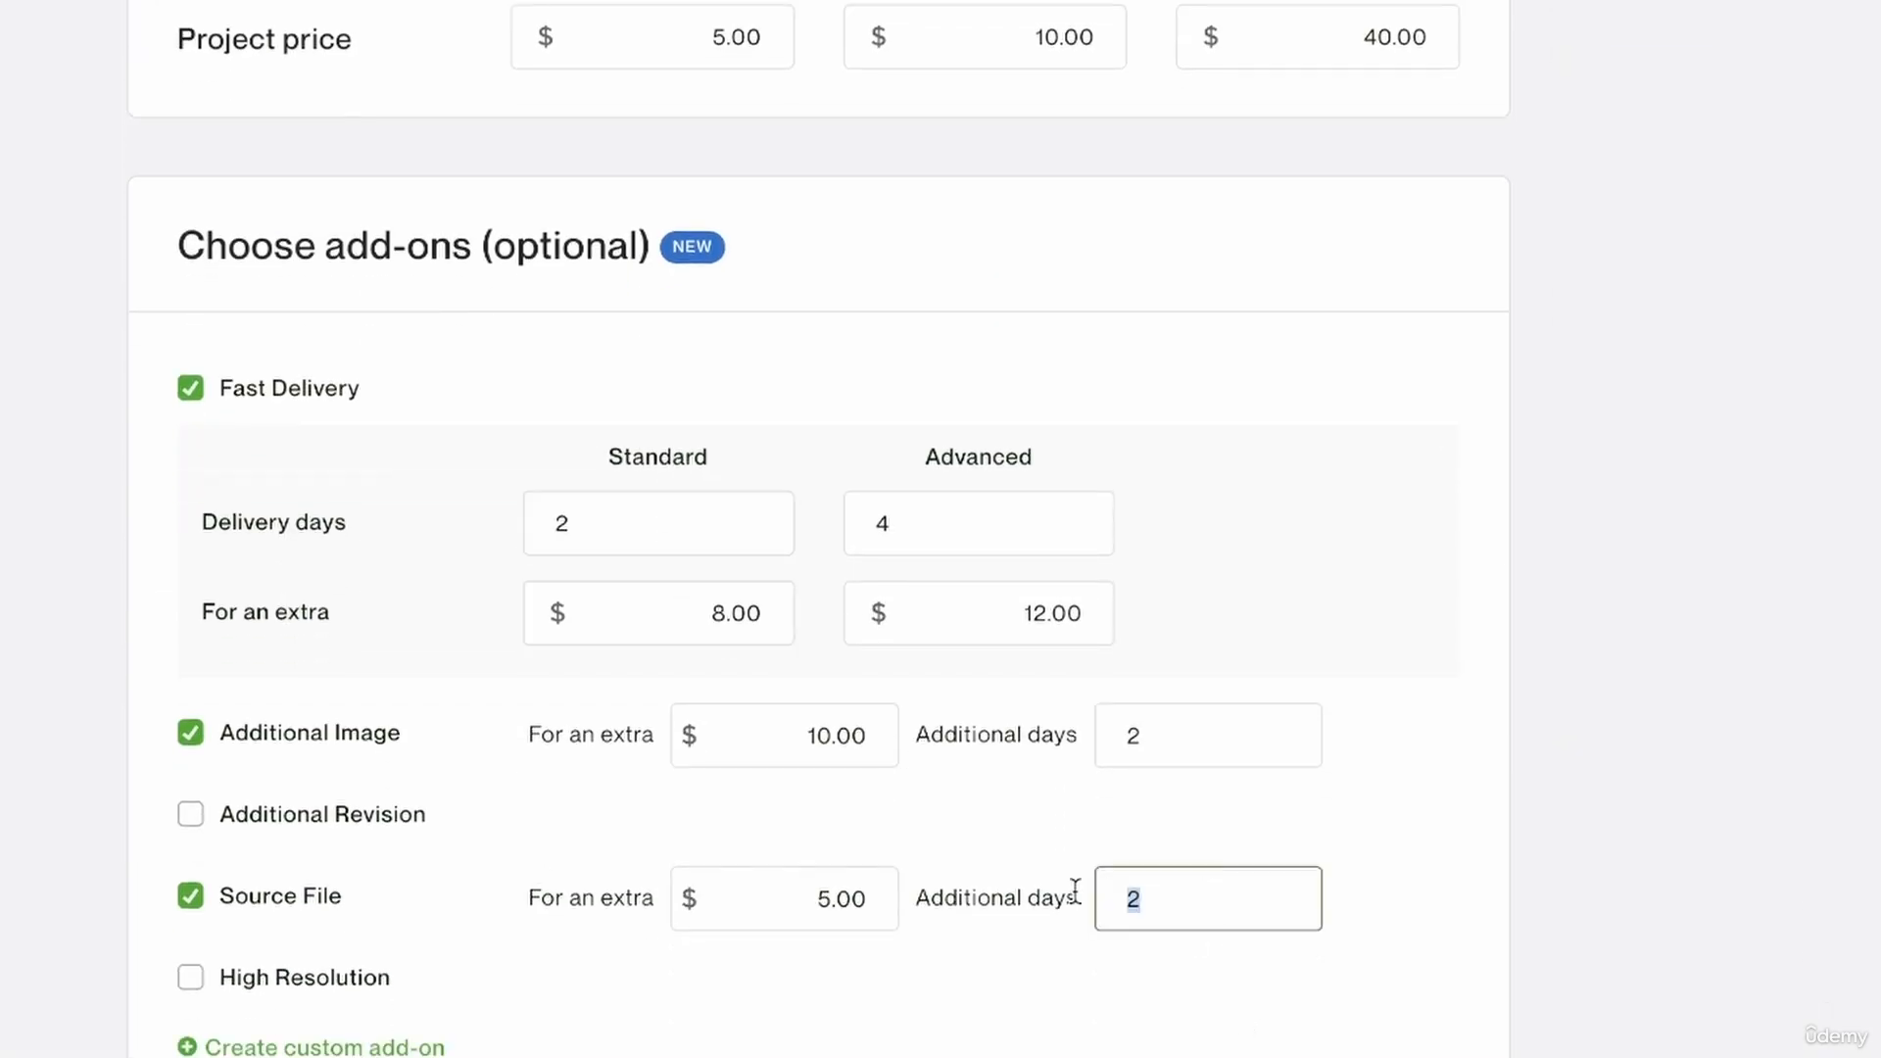
{"action": "type", "text": "0"}
{"action": "left_click", "coordinate": [1024, 1031]}
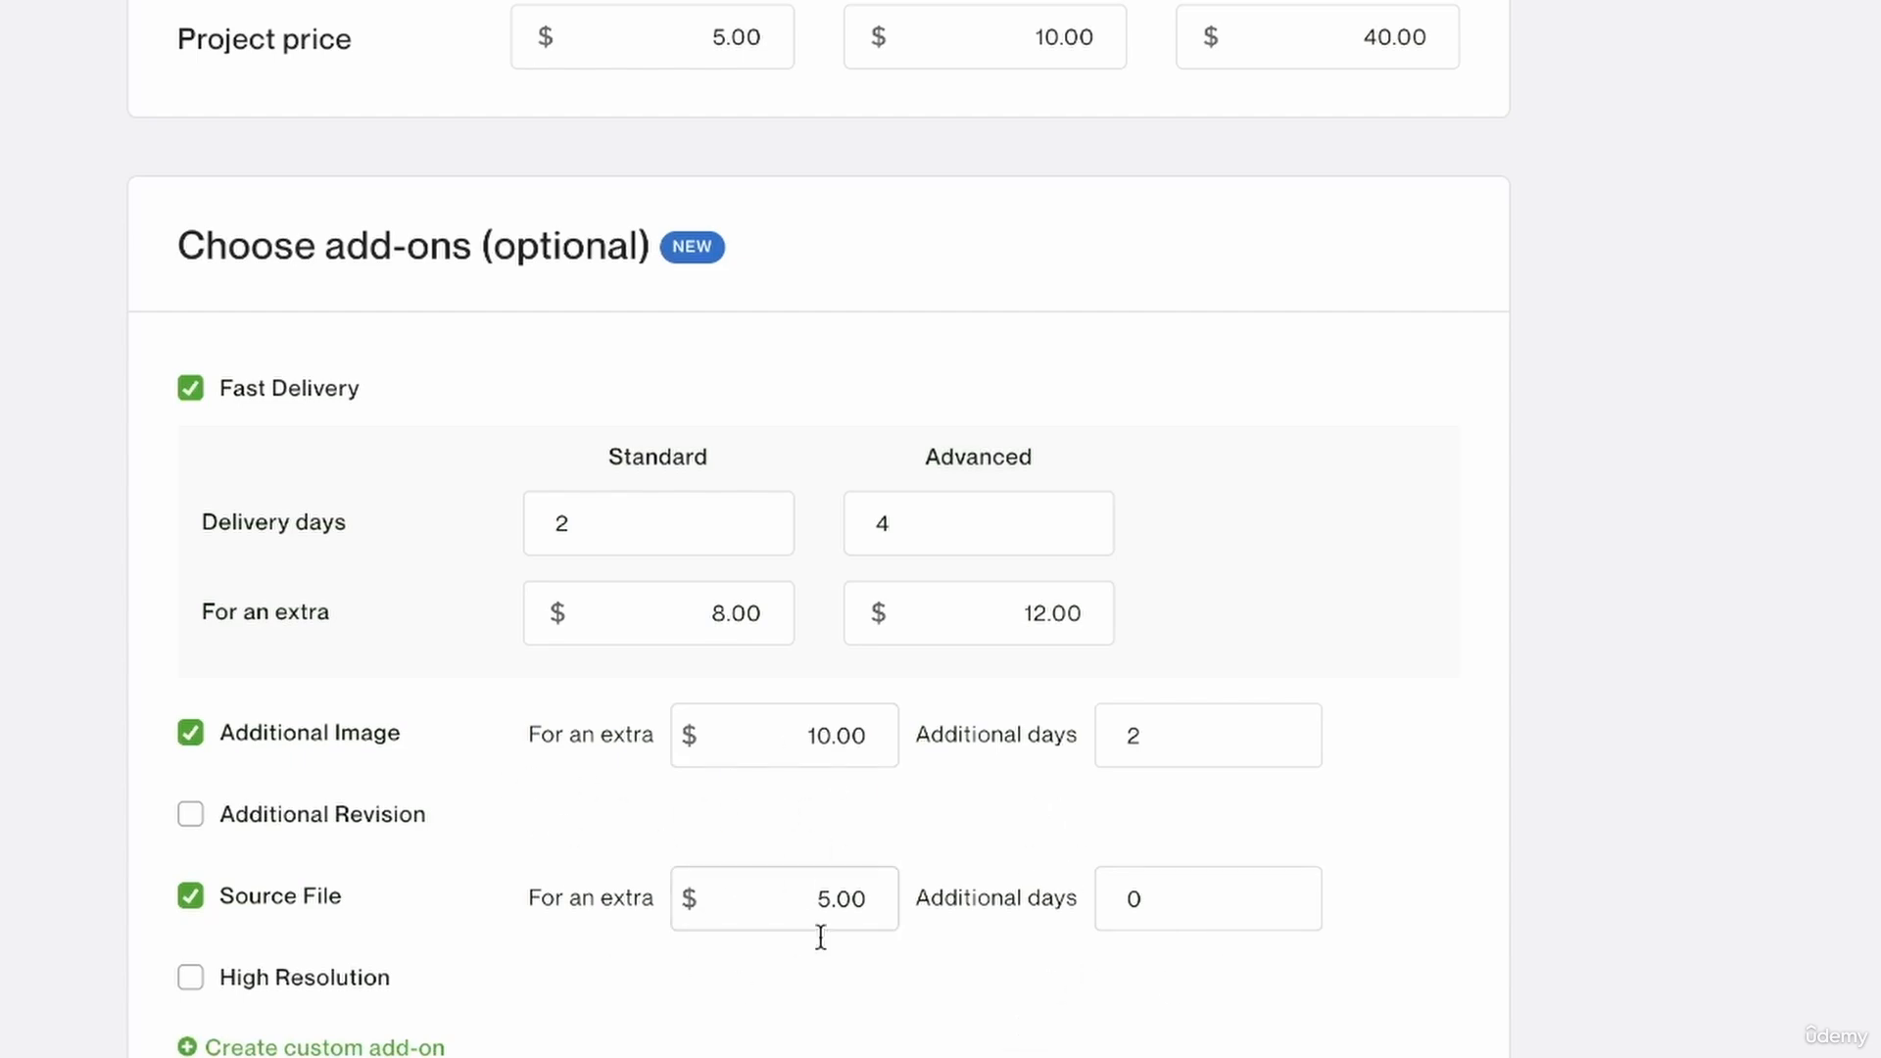
Enable the High Resolution add-on for an extra $6 with 1 additional day.
{"action": "scroll", "coordinate": [848, 895], "scroll_direction": "up", "scroll_amount": 5}
{"action": "scroll", "coordinate": [848, 895], "scroll_direction": "down", "scroll_amount": 6}
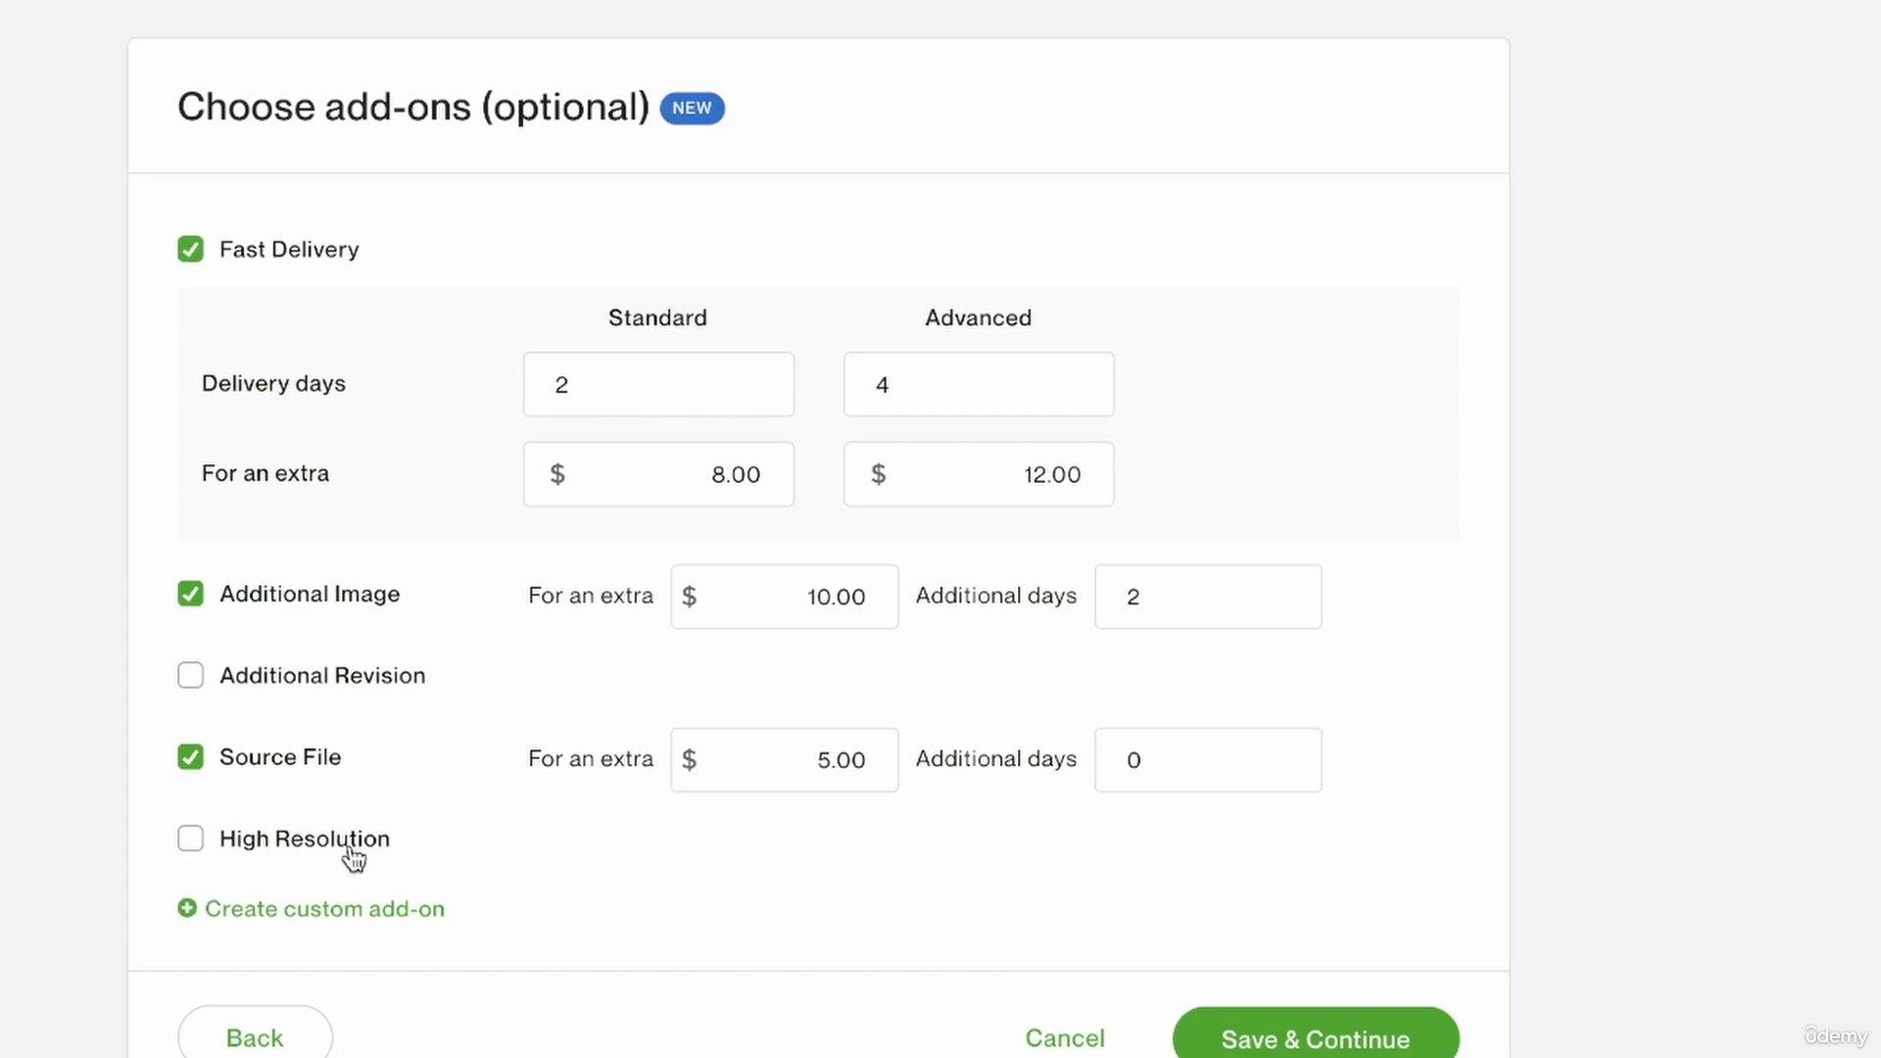
{"action": "scroll", "coordinate": [638, 330], "scroll_direction": "up", "scroll_amount": 1}
{"action": "scroll", "coordinate": [638, 330], "scroll_direction": "up", "scroll_amount": 8}
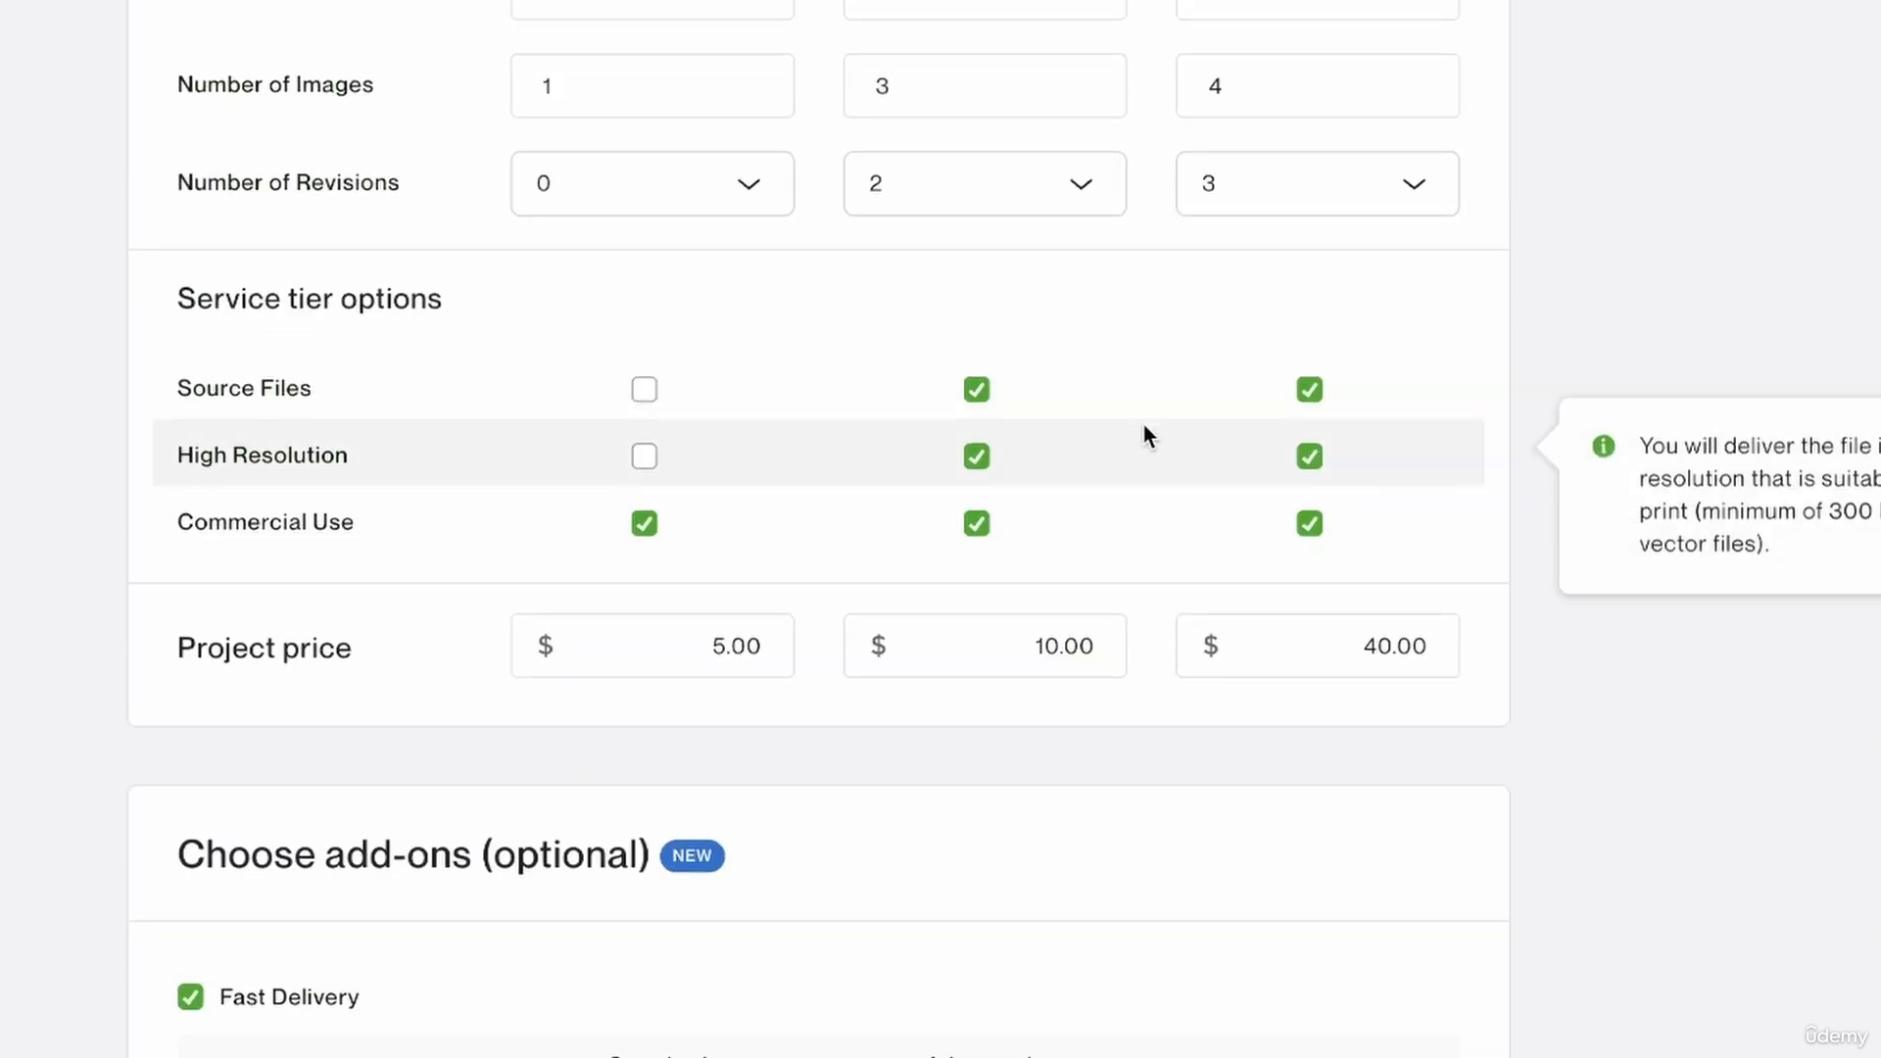
{"action": "scroll", "coordinate": [1143, 433], "scroll_direction": "down", "scroll_amount": 12}
{"action": "left_click", "coordinate": [286, 470]}
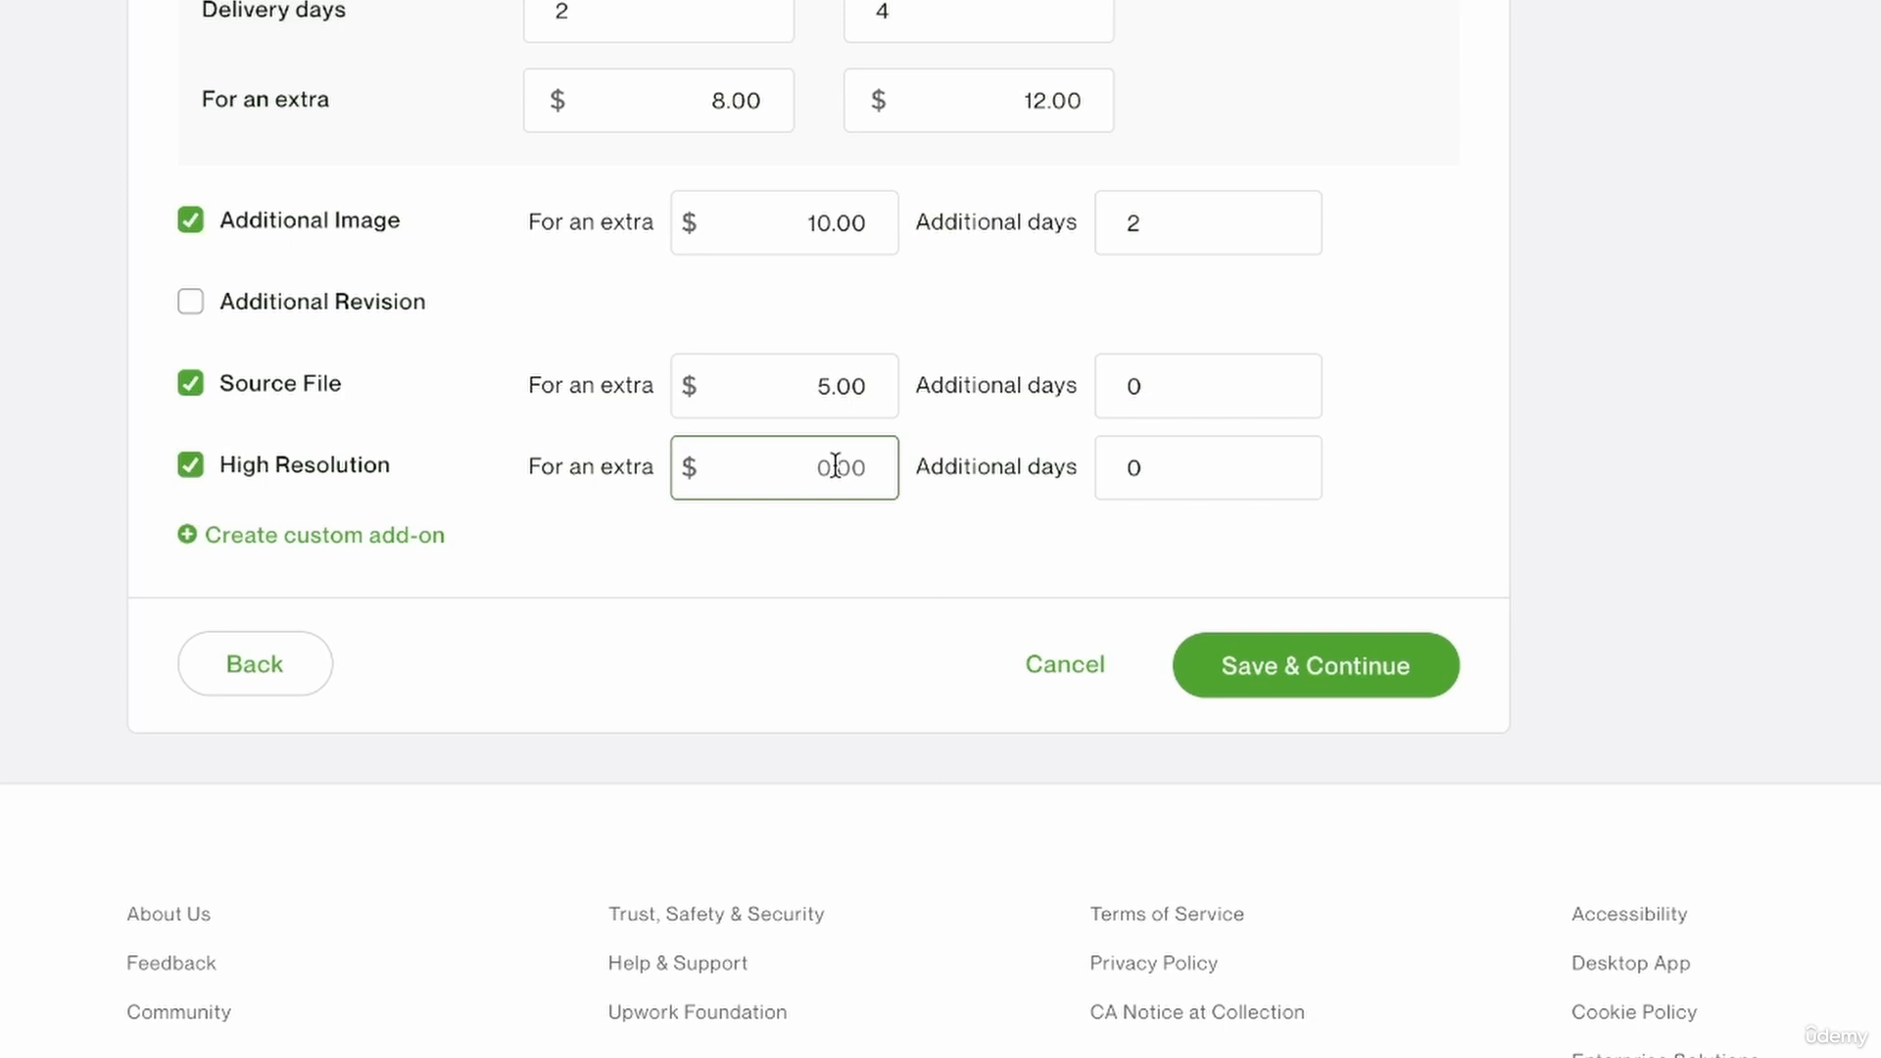
{"action": "type", "text": "6"}
{"action": "left_click", "coordinate": [1198, 470]}
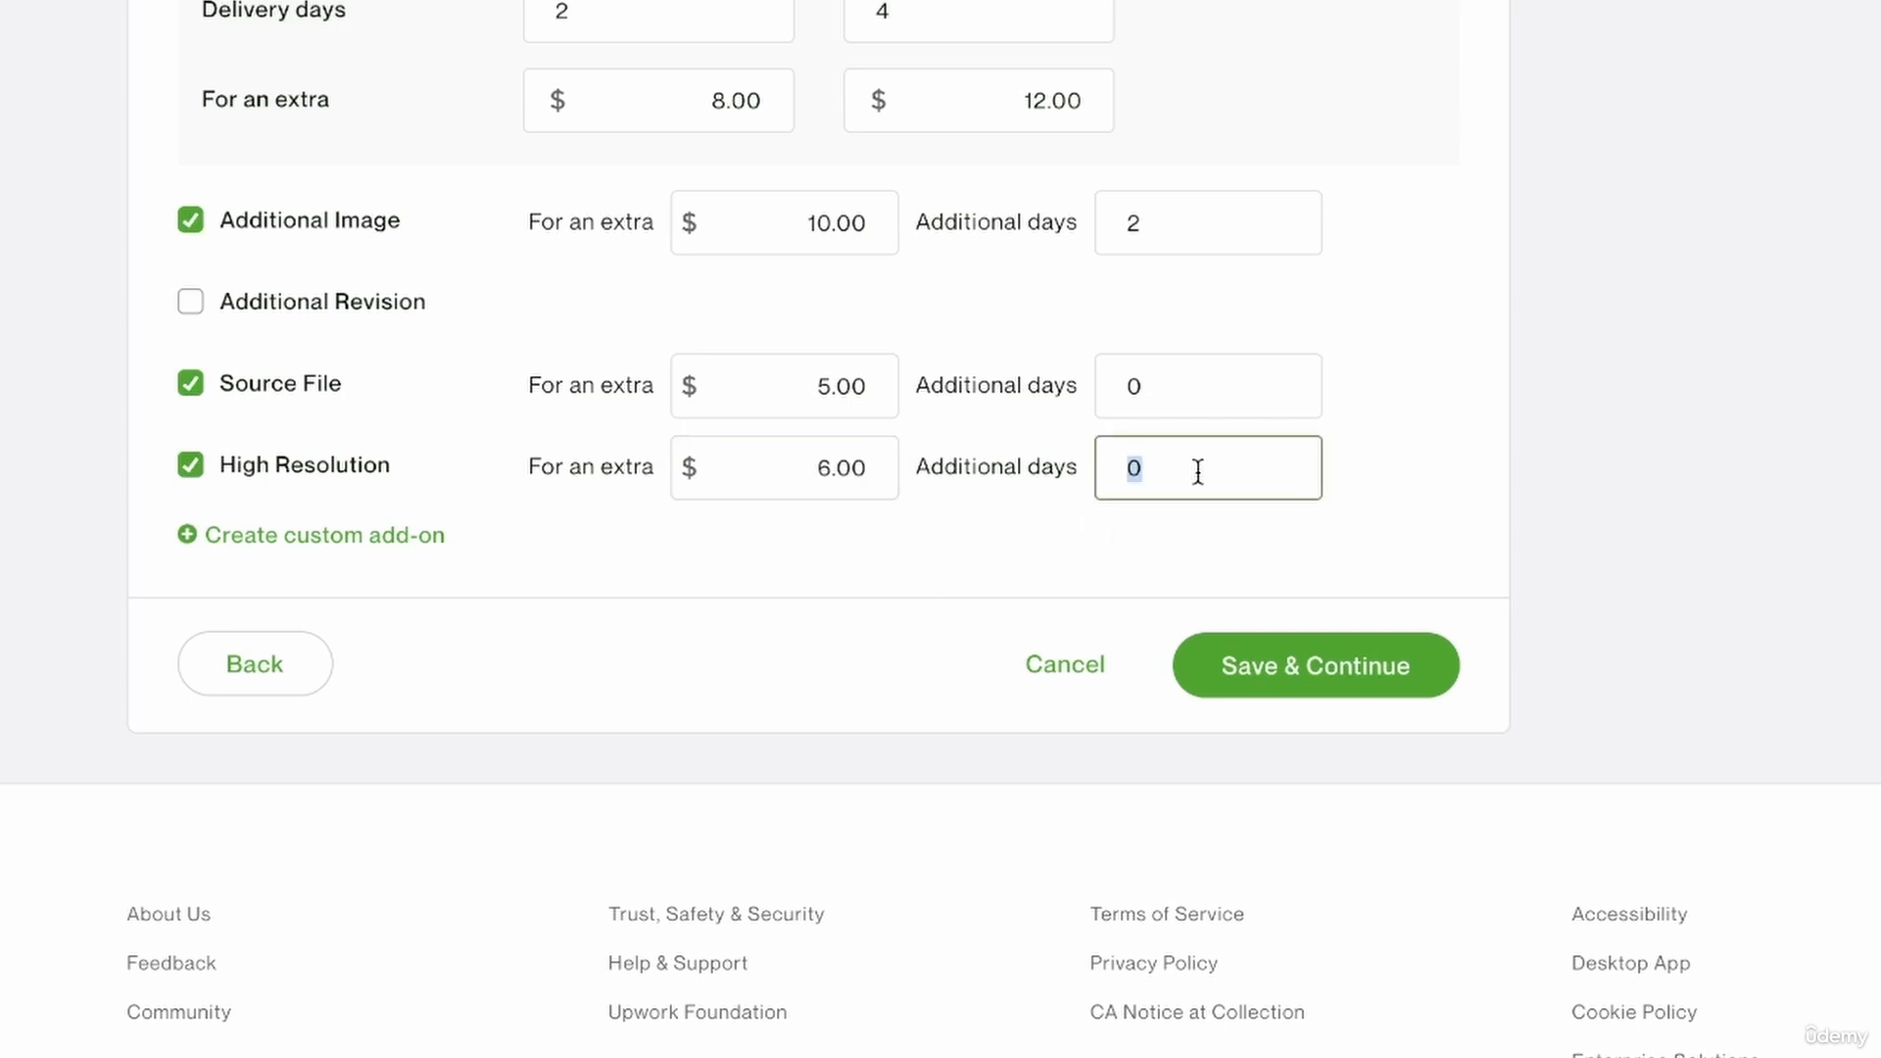
{"action": "type", "text": "1"}
Create a custom add-on titled "custom colour change".
{"action": "left_click", "coordinate": [395, 546]}
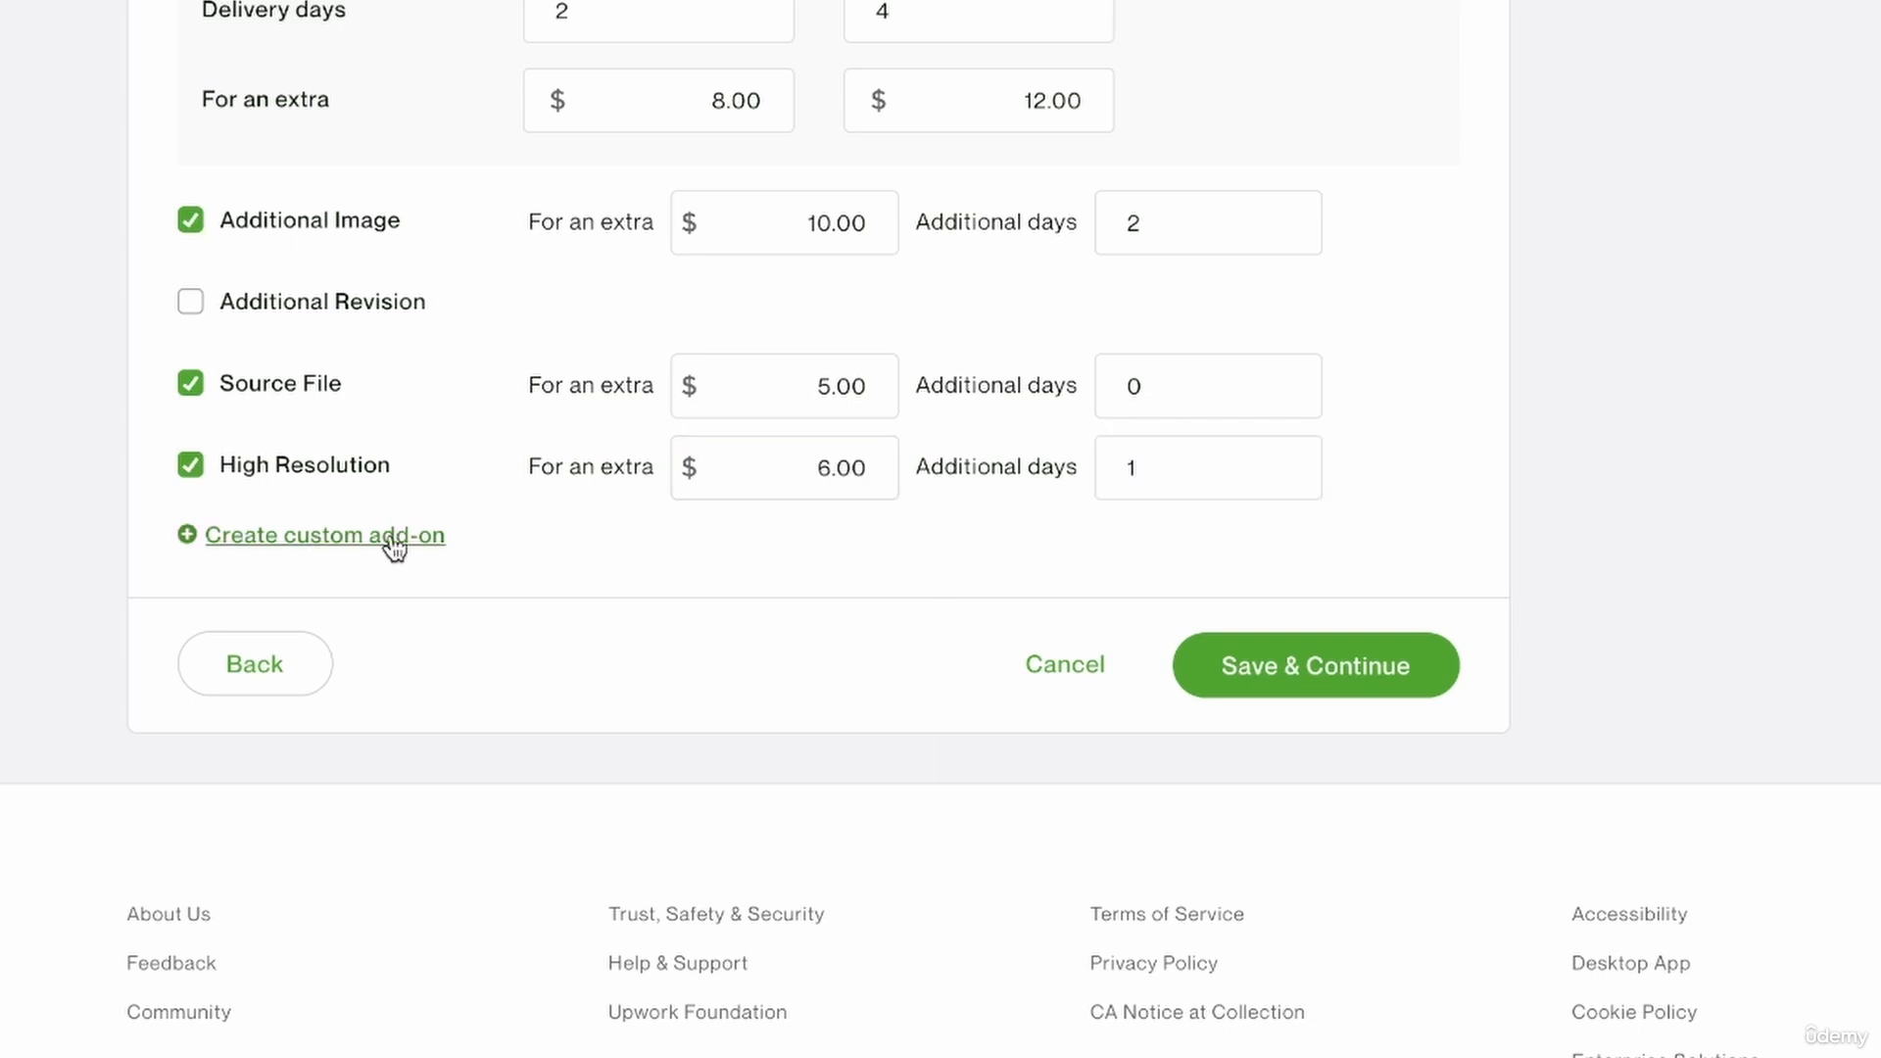
{"action": "left_click", "coordinate": [395, 546]}
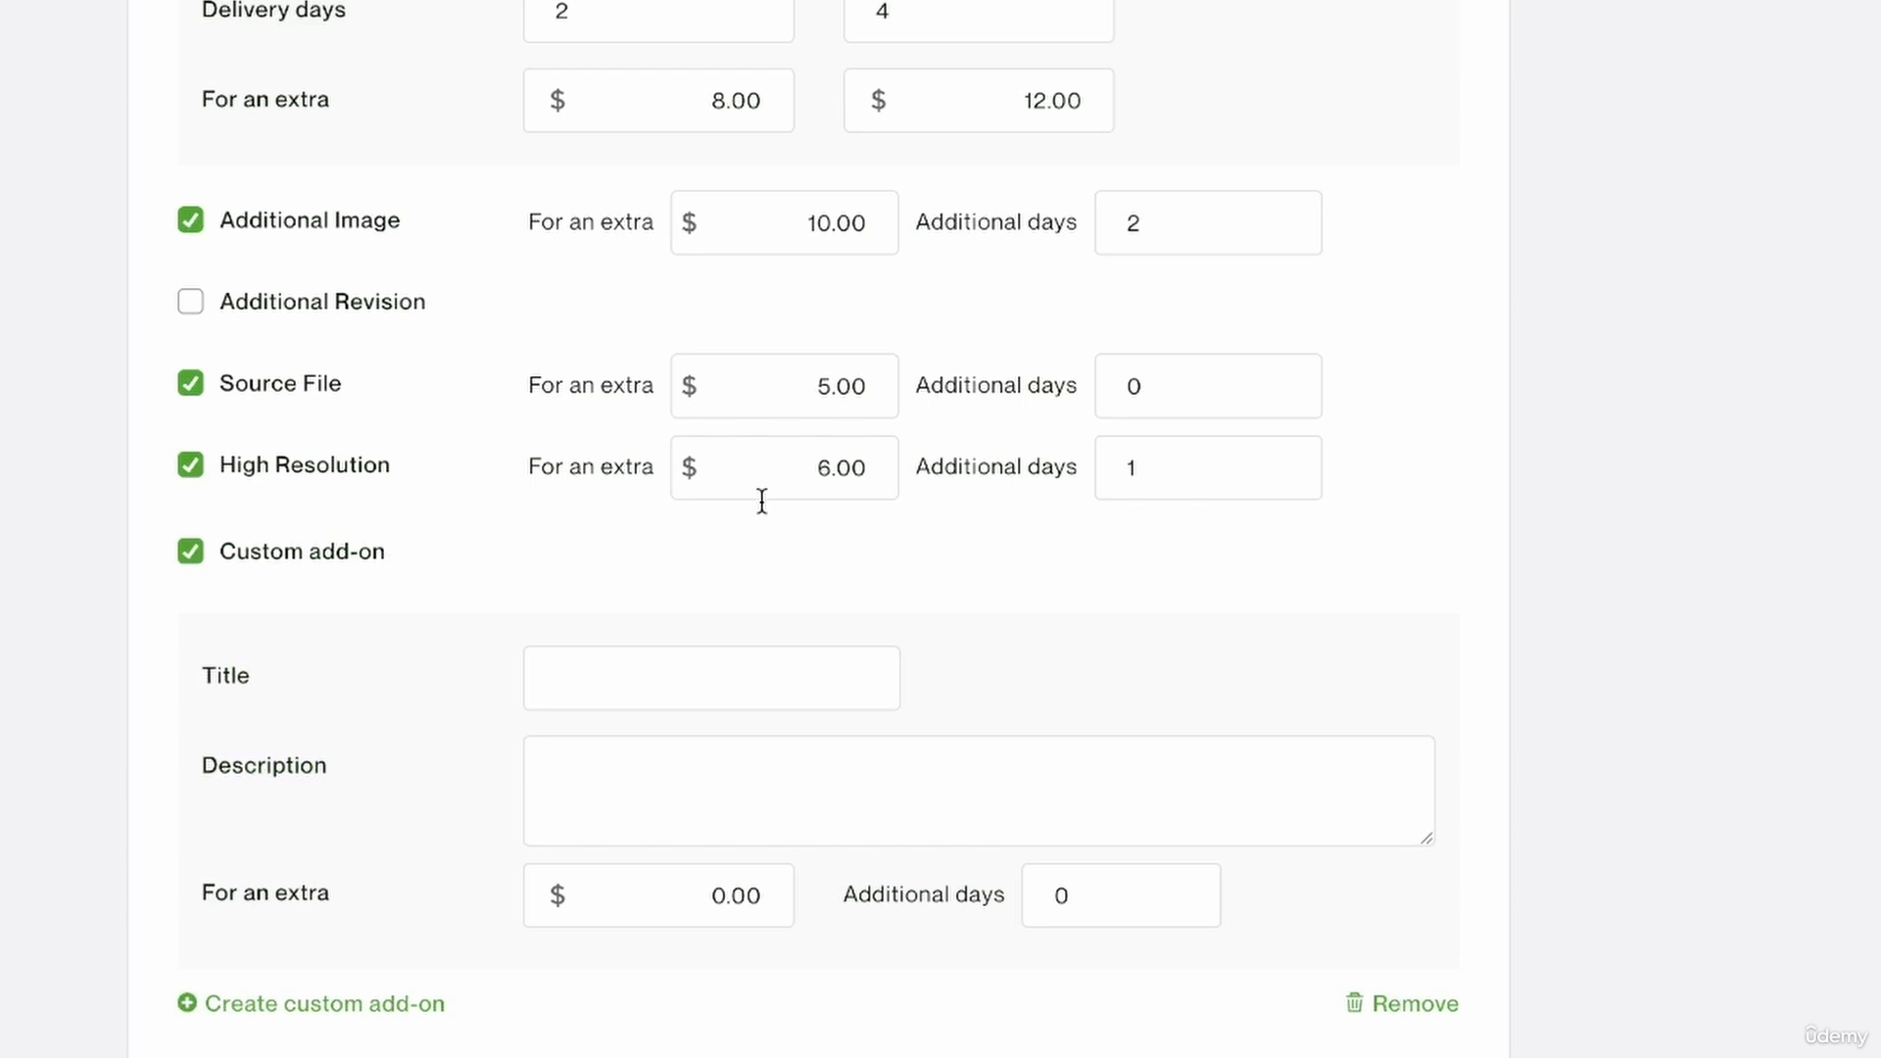
{"action": "scroll", "coordinate": [996, 405], "scroll_direction": "down", "scroll_amount": 5}
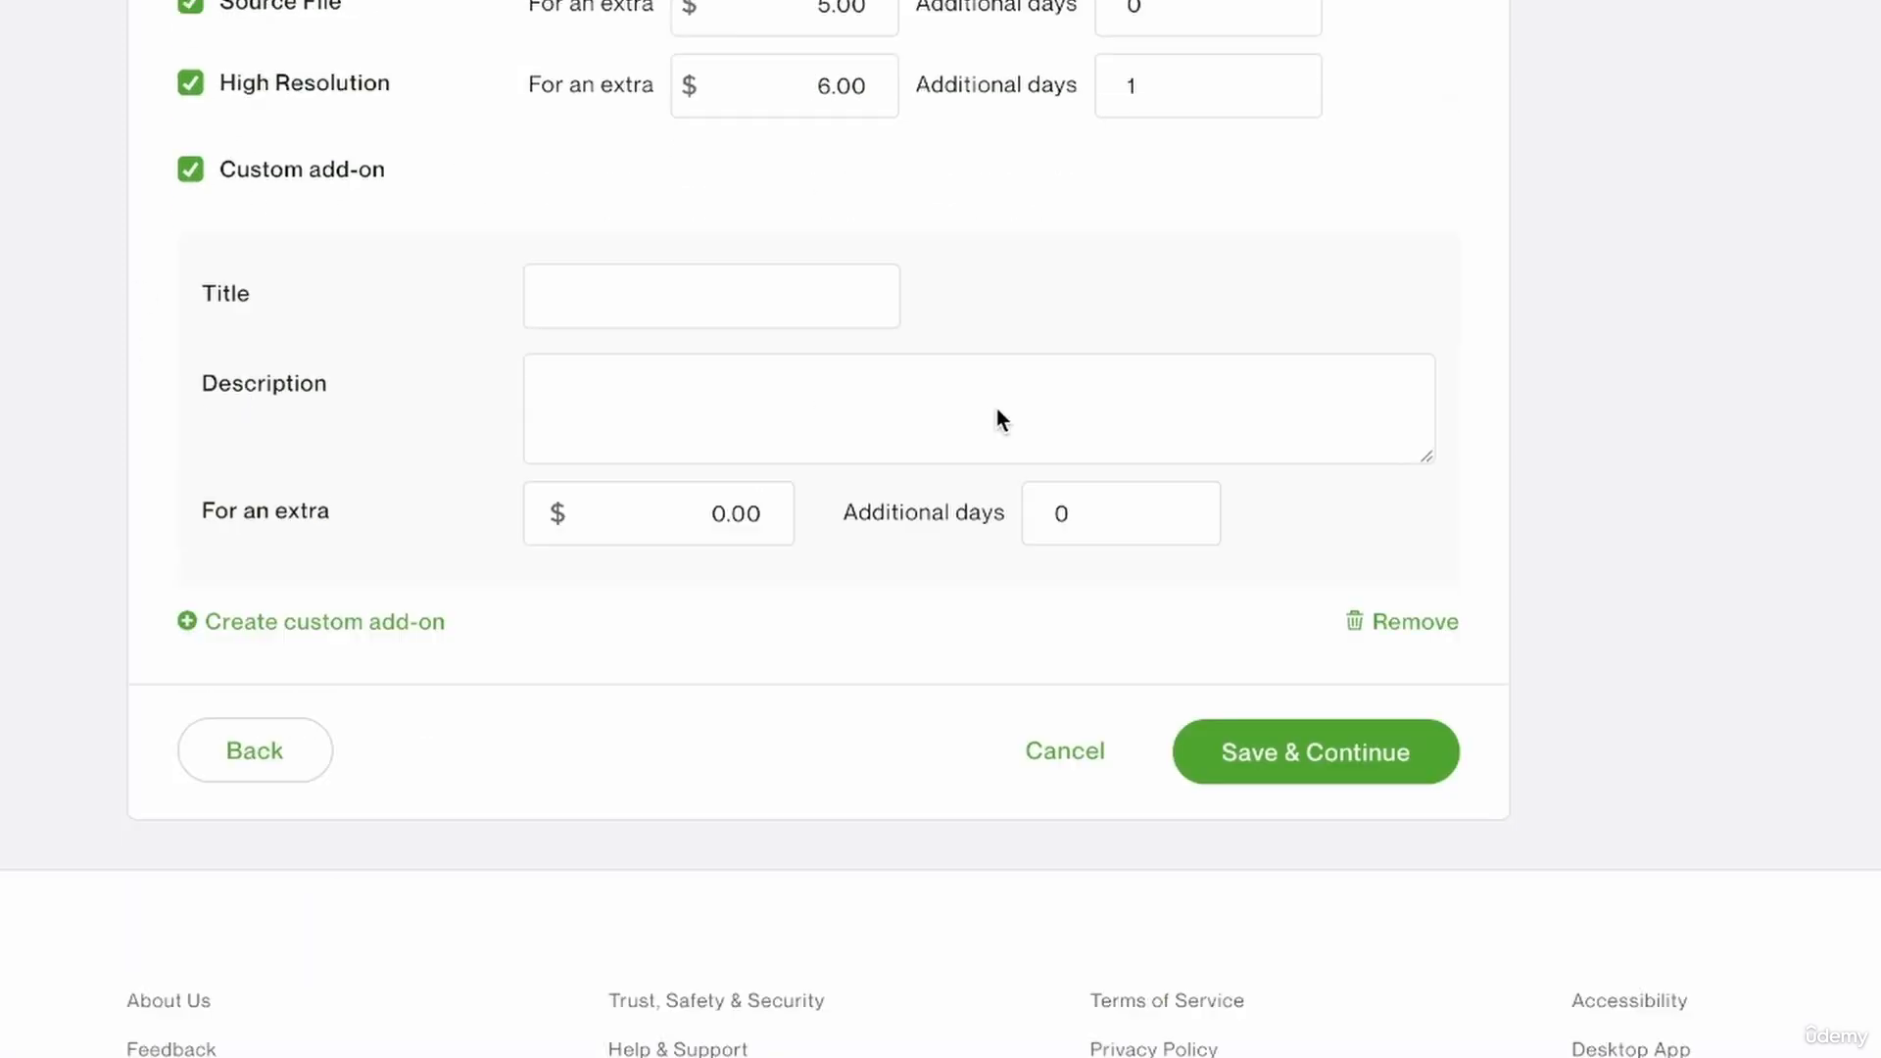
{"action": "left_click", "coordinate": [711, 122]}
{"action": "type", "text": "custom c"}
{"action": "type", "text": "olour change"}
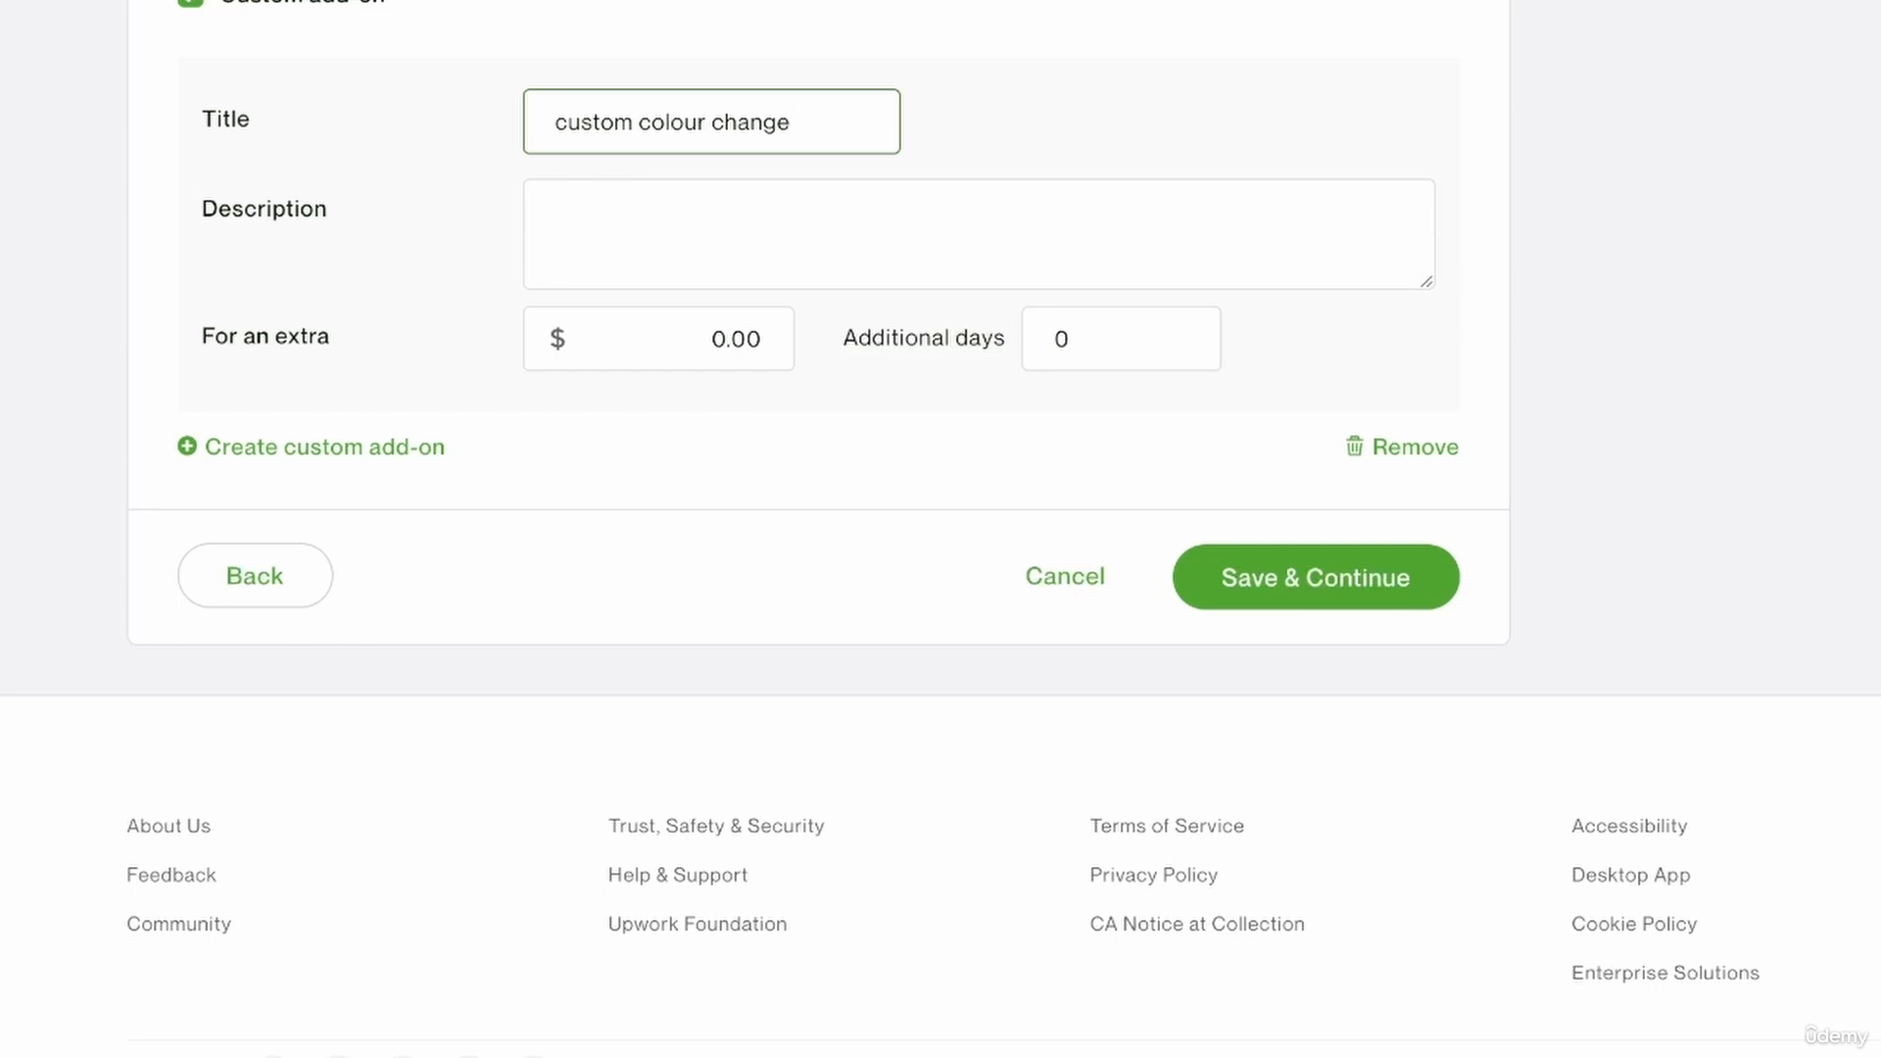
Describe the custom add-on as "I will change the color of your logo to match a certain mockup".
{"action": "left_click", "coordinate": [638, 210]}
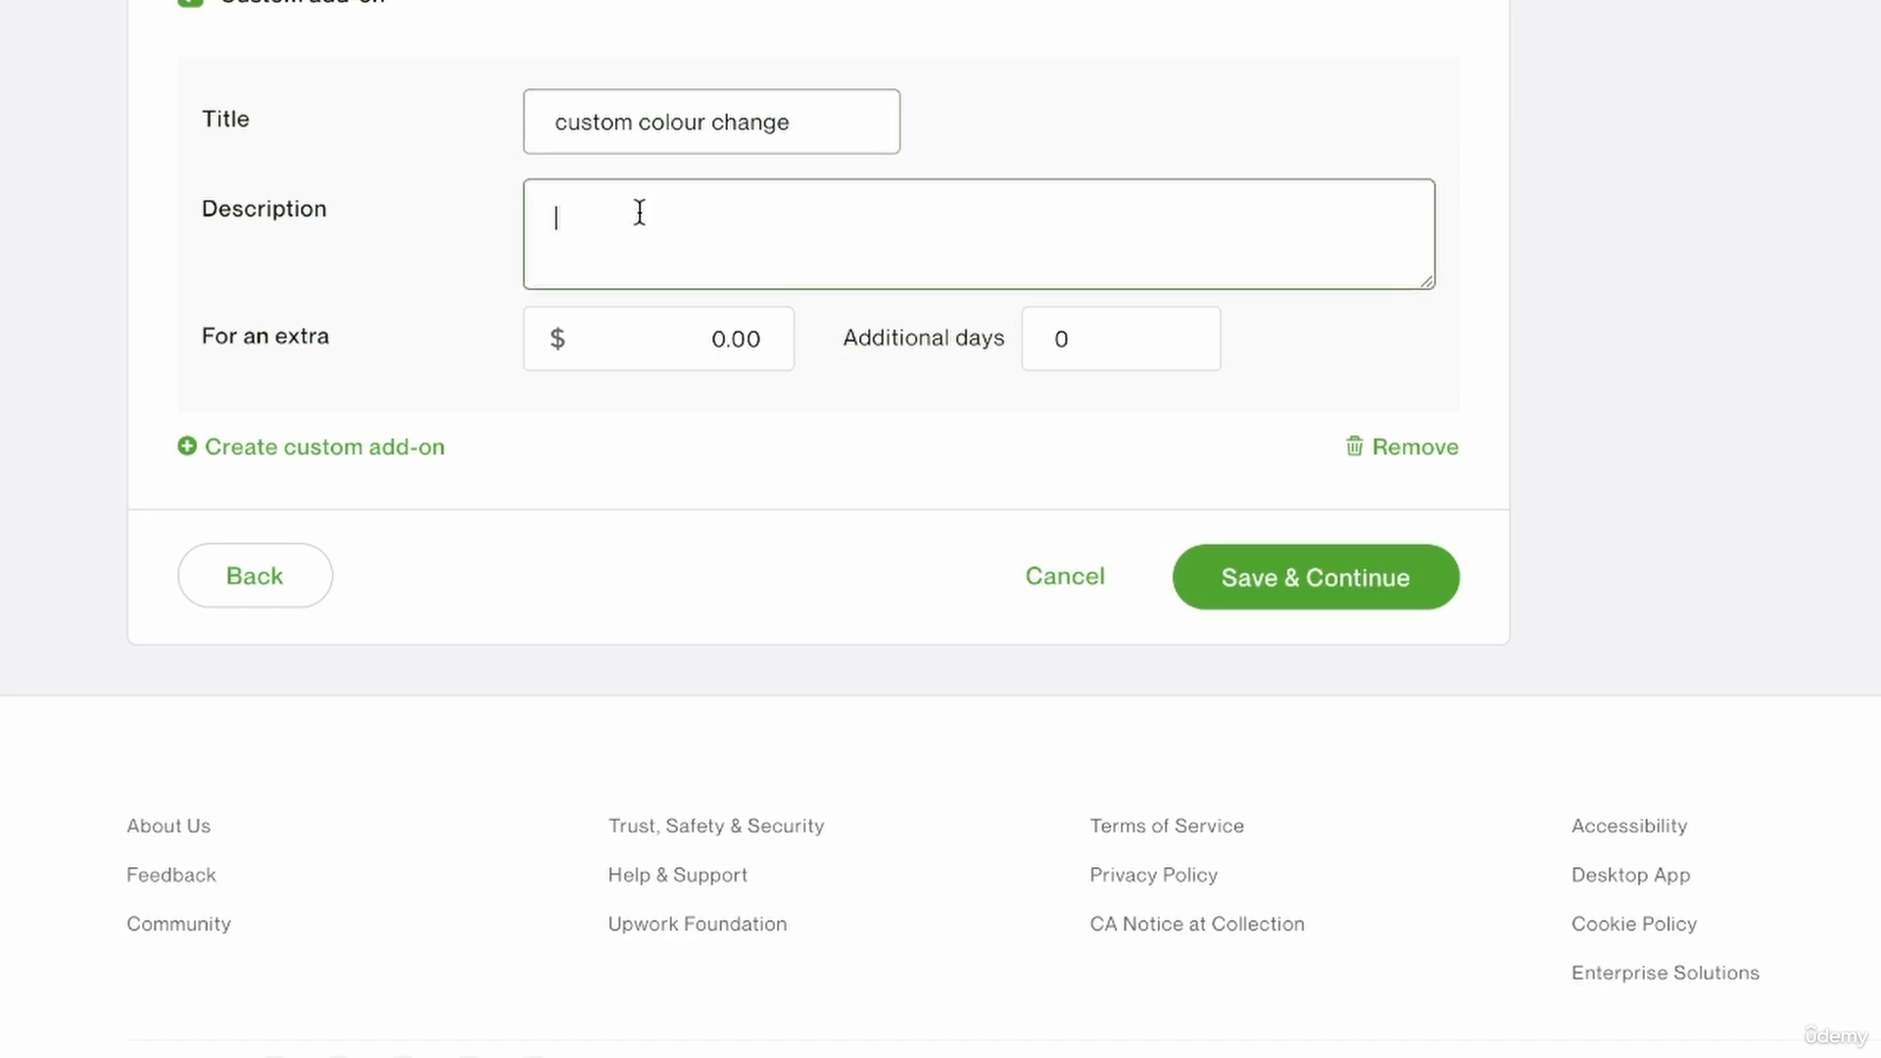
{"action": "type", "text": "I will chan"}
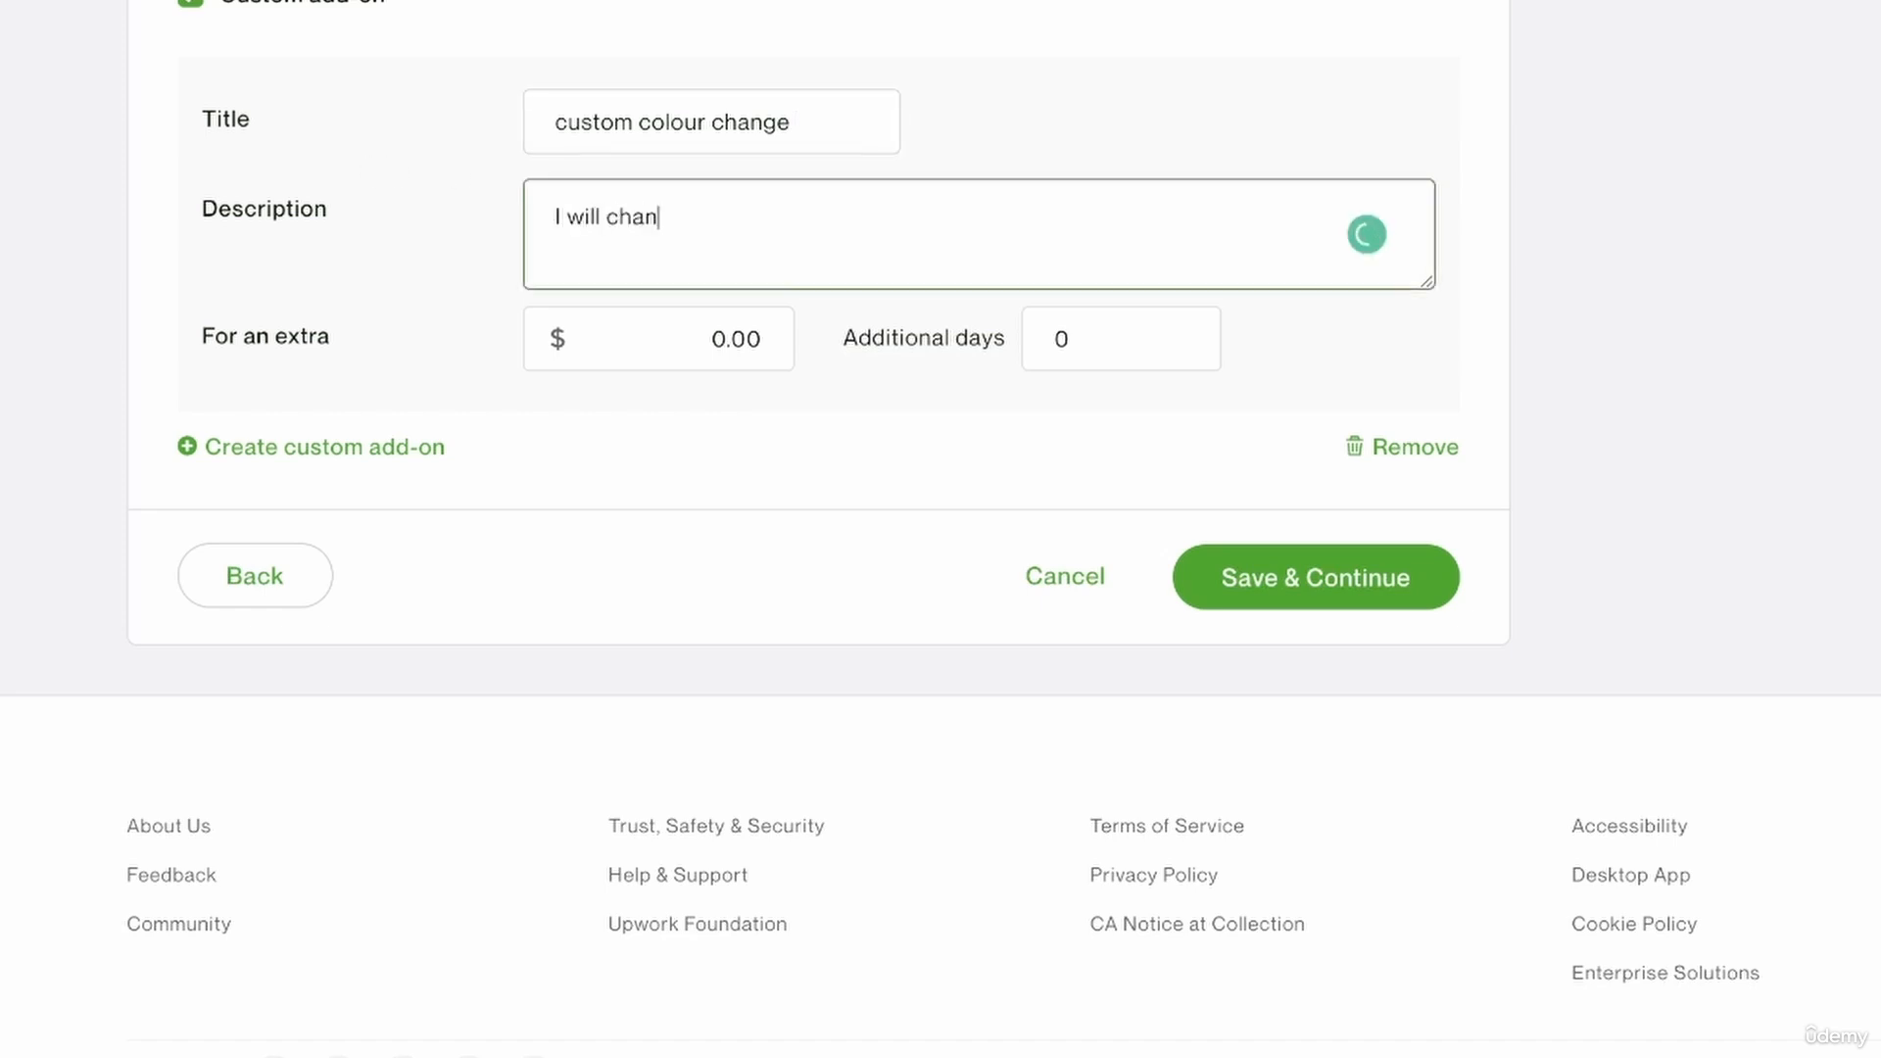
{"action": "type", "text": "ge the color of y"}
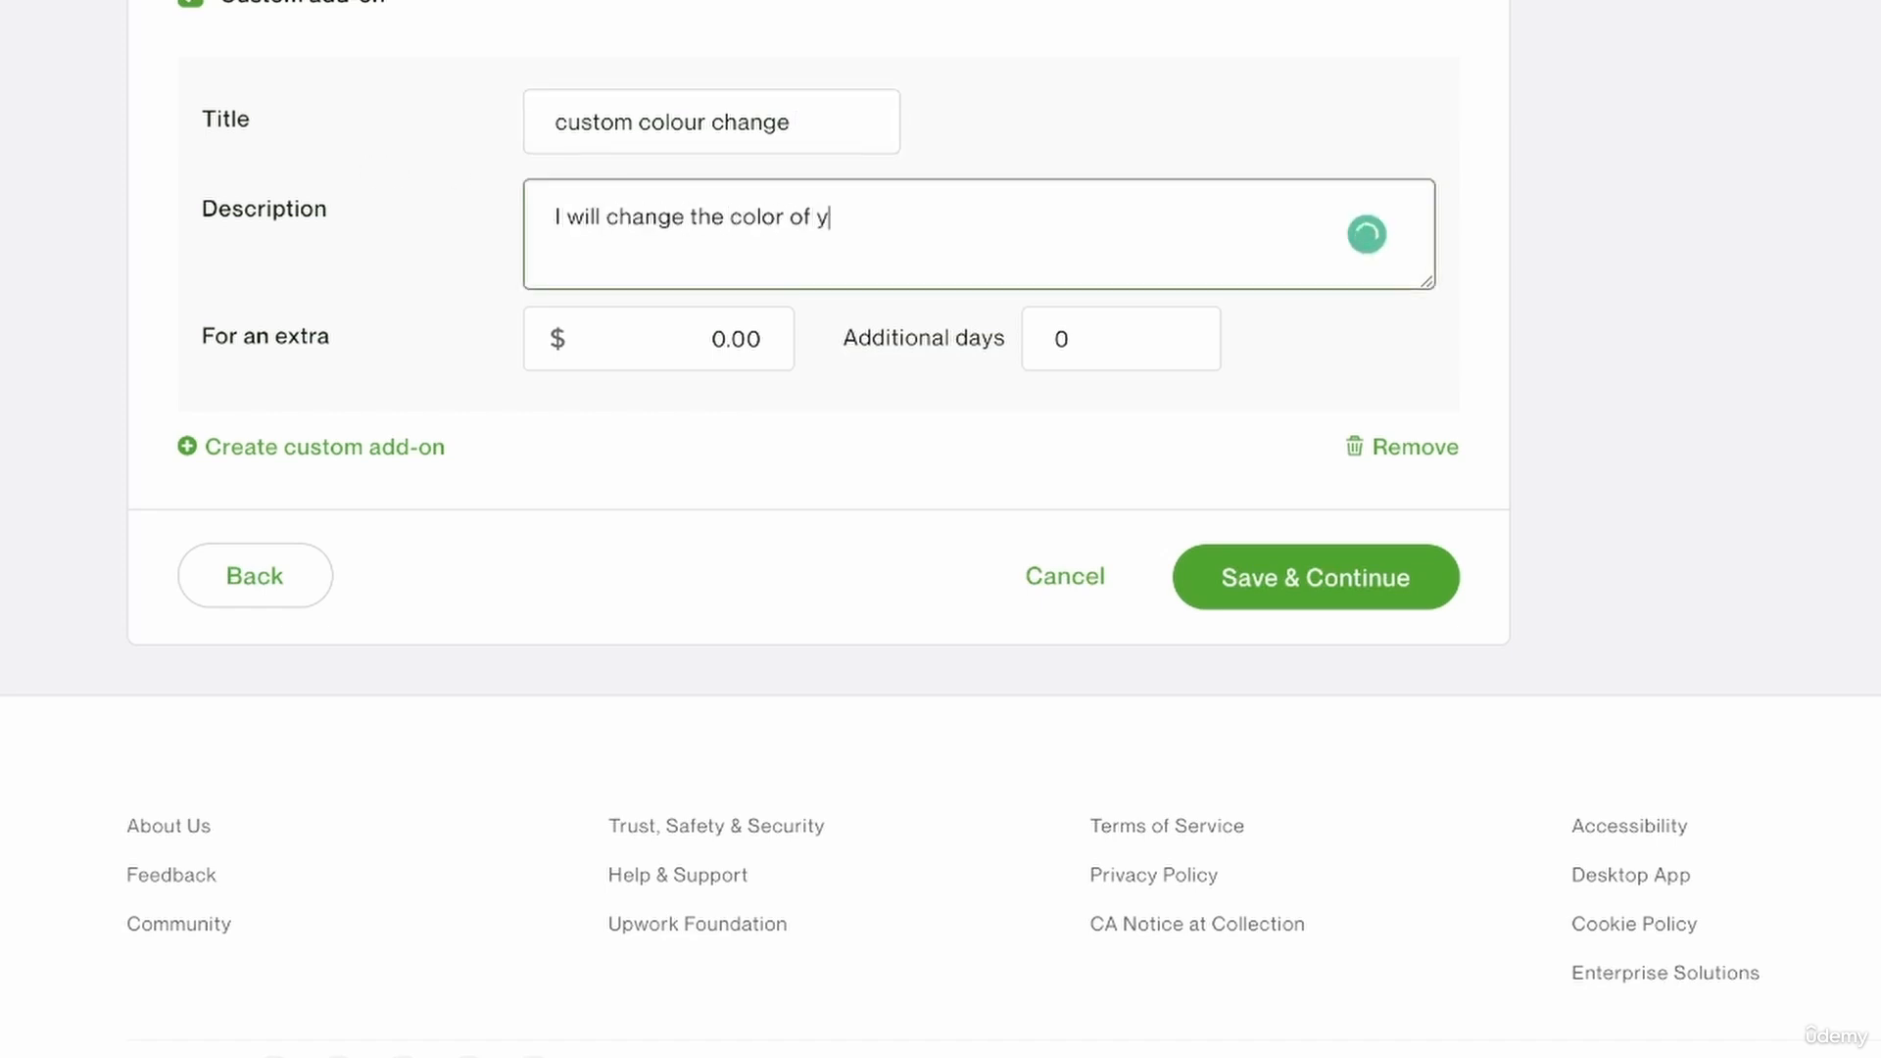
{"action": "type", "text": "our logo to match a"}
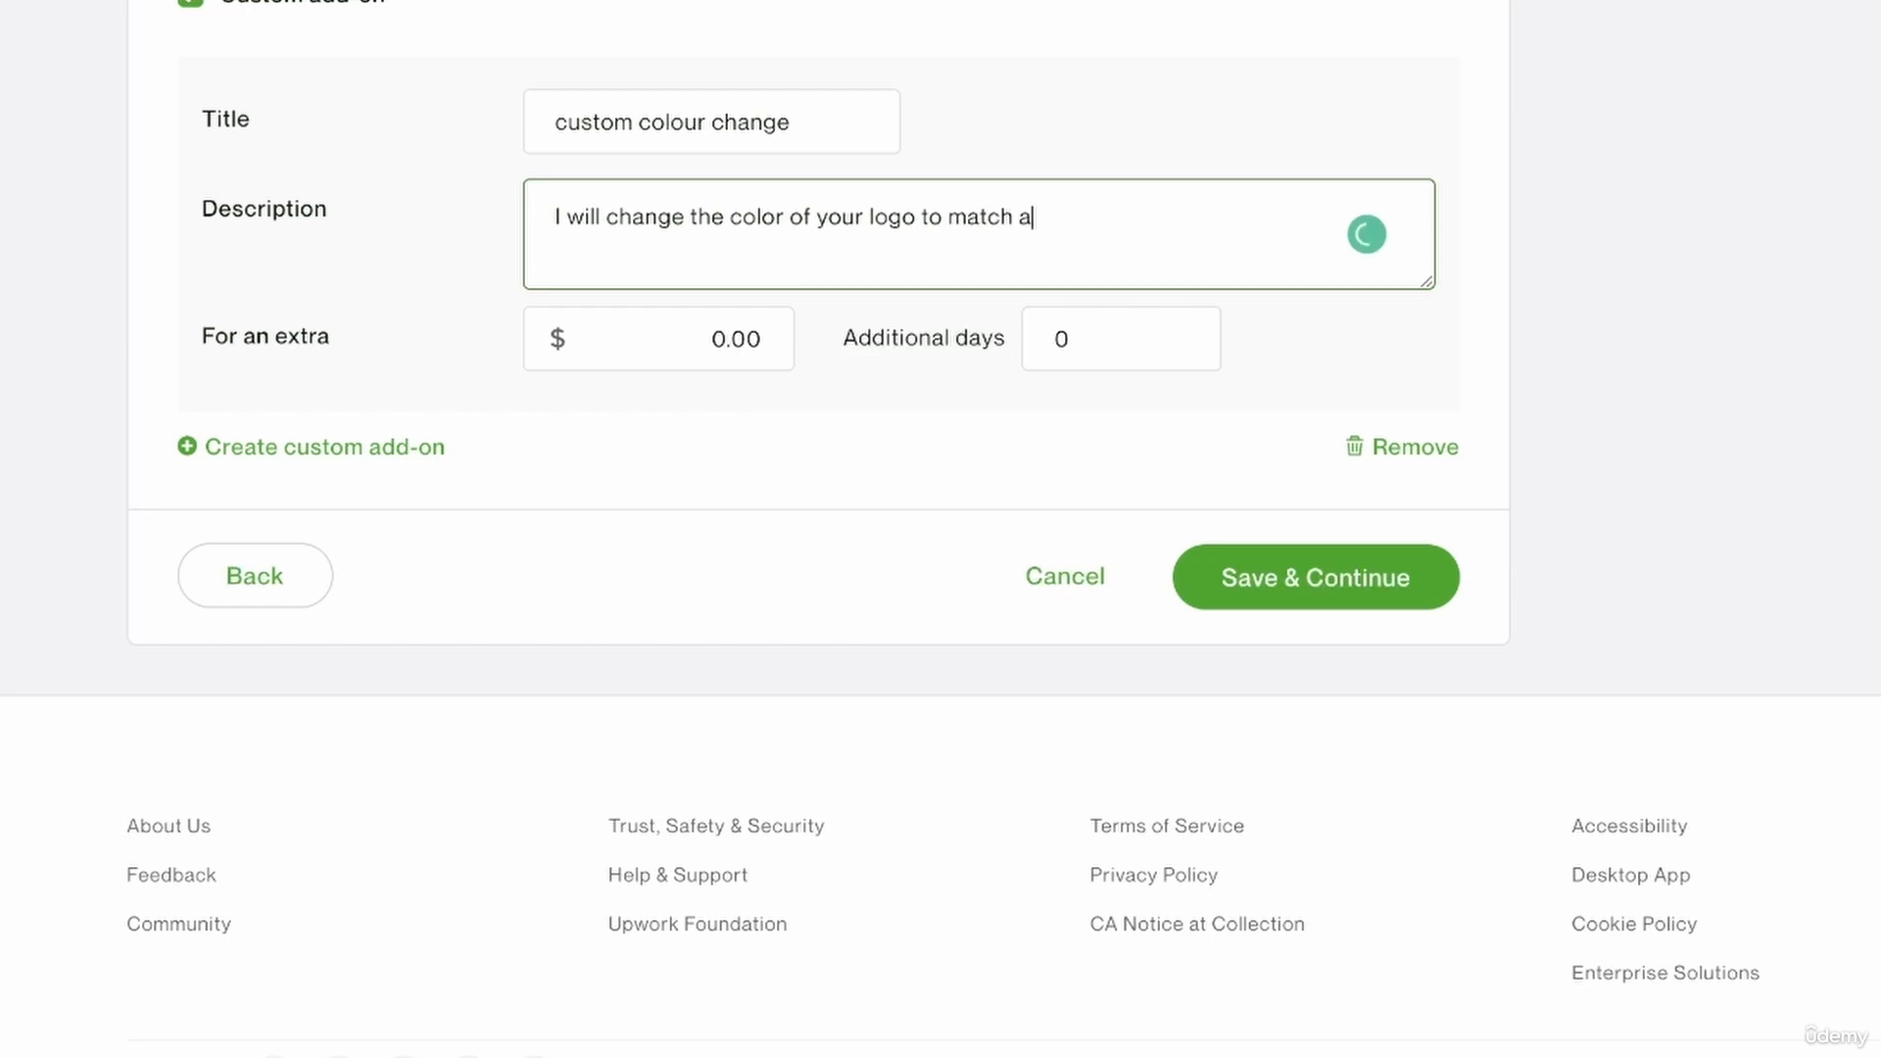
{"action": "type", "text": " certain mockup"}
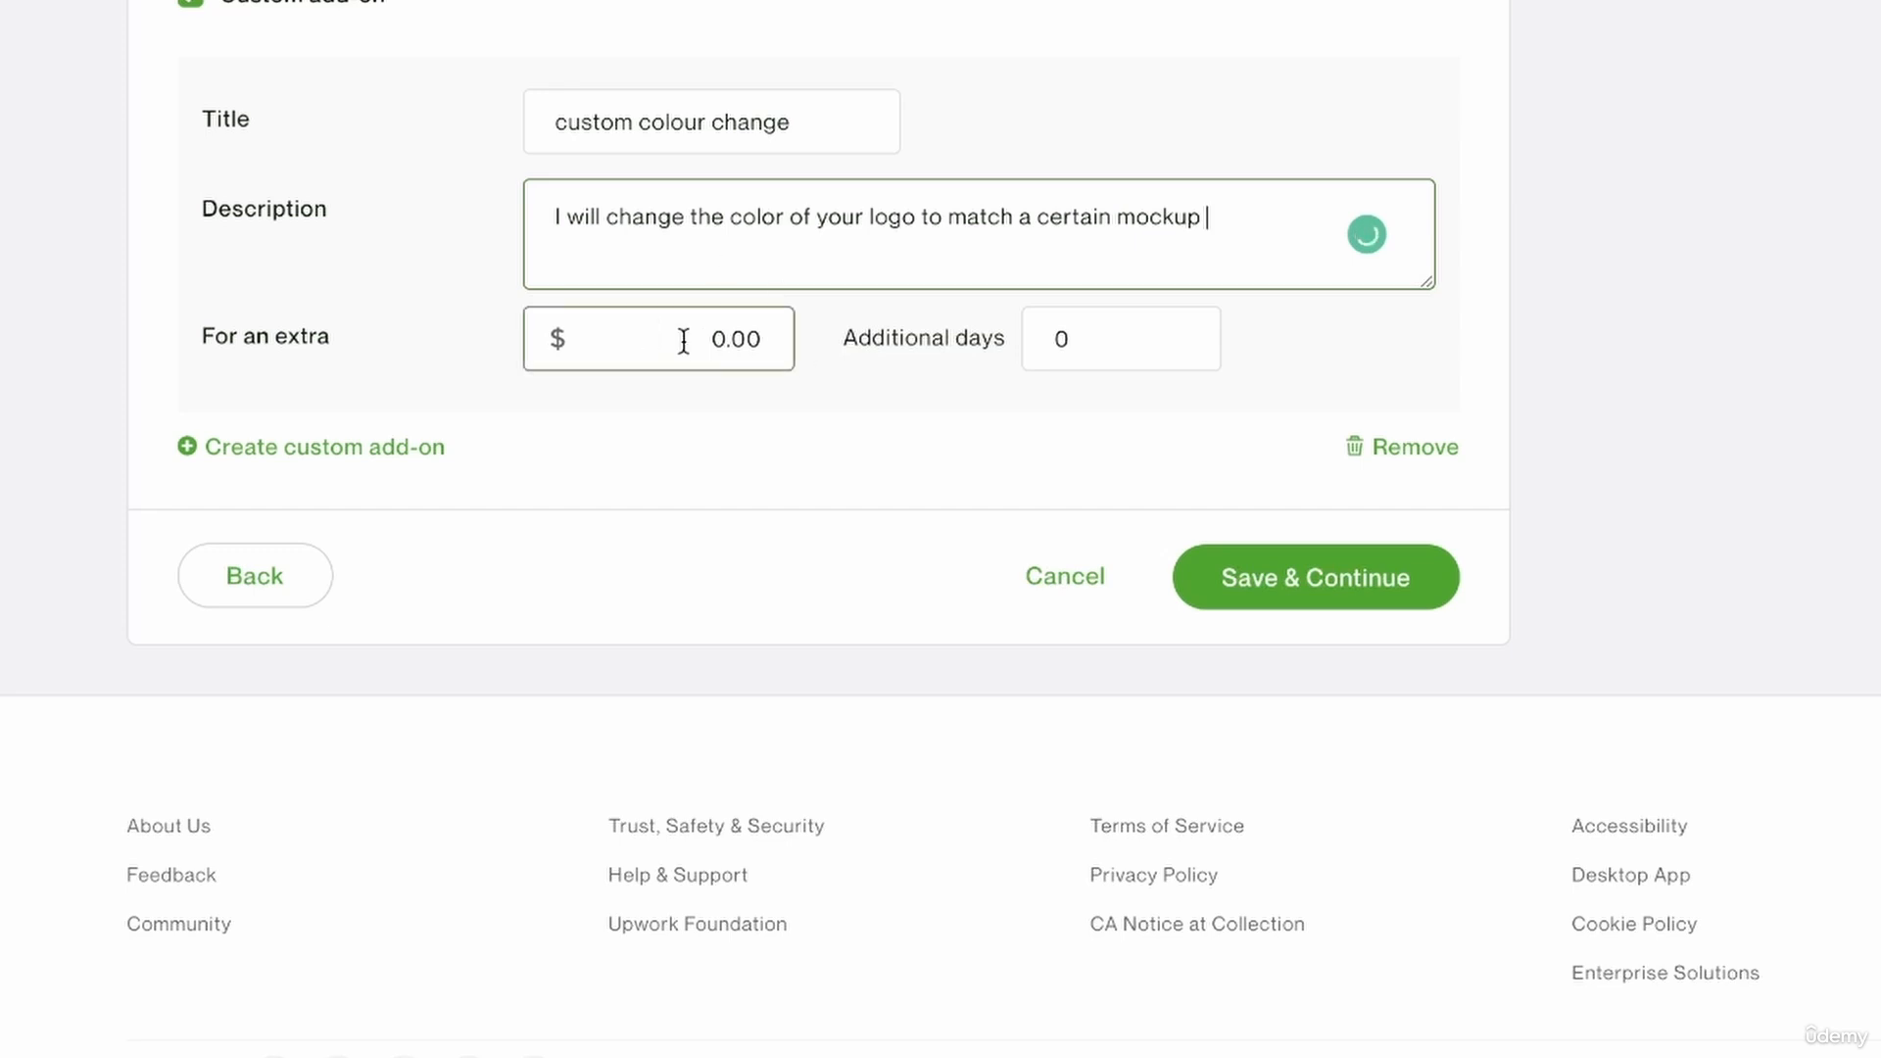
Price the custom colour change add-on at an extra $5 with 1 additional day.
{"action": "left_click", "coordinate": [735, 325]}
{"action": "double_click", "coordinate": [733, 324]}
{"action": "type", "text": "5"}
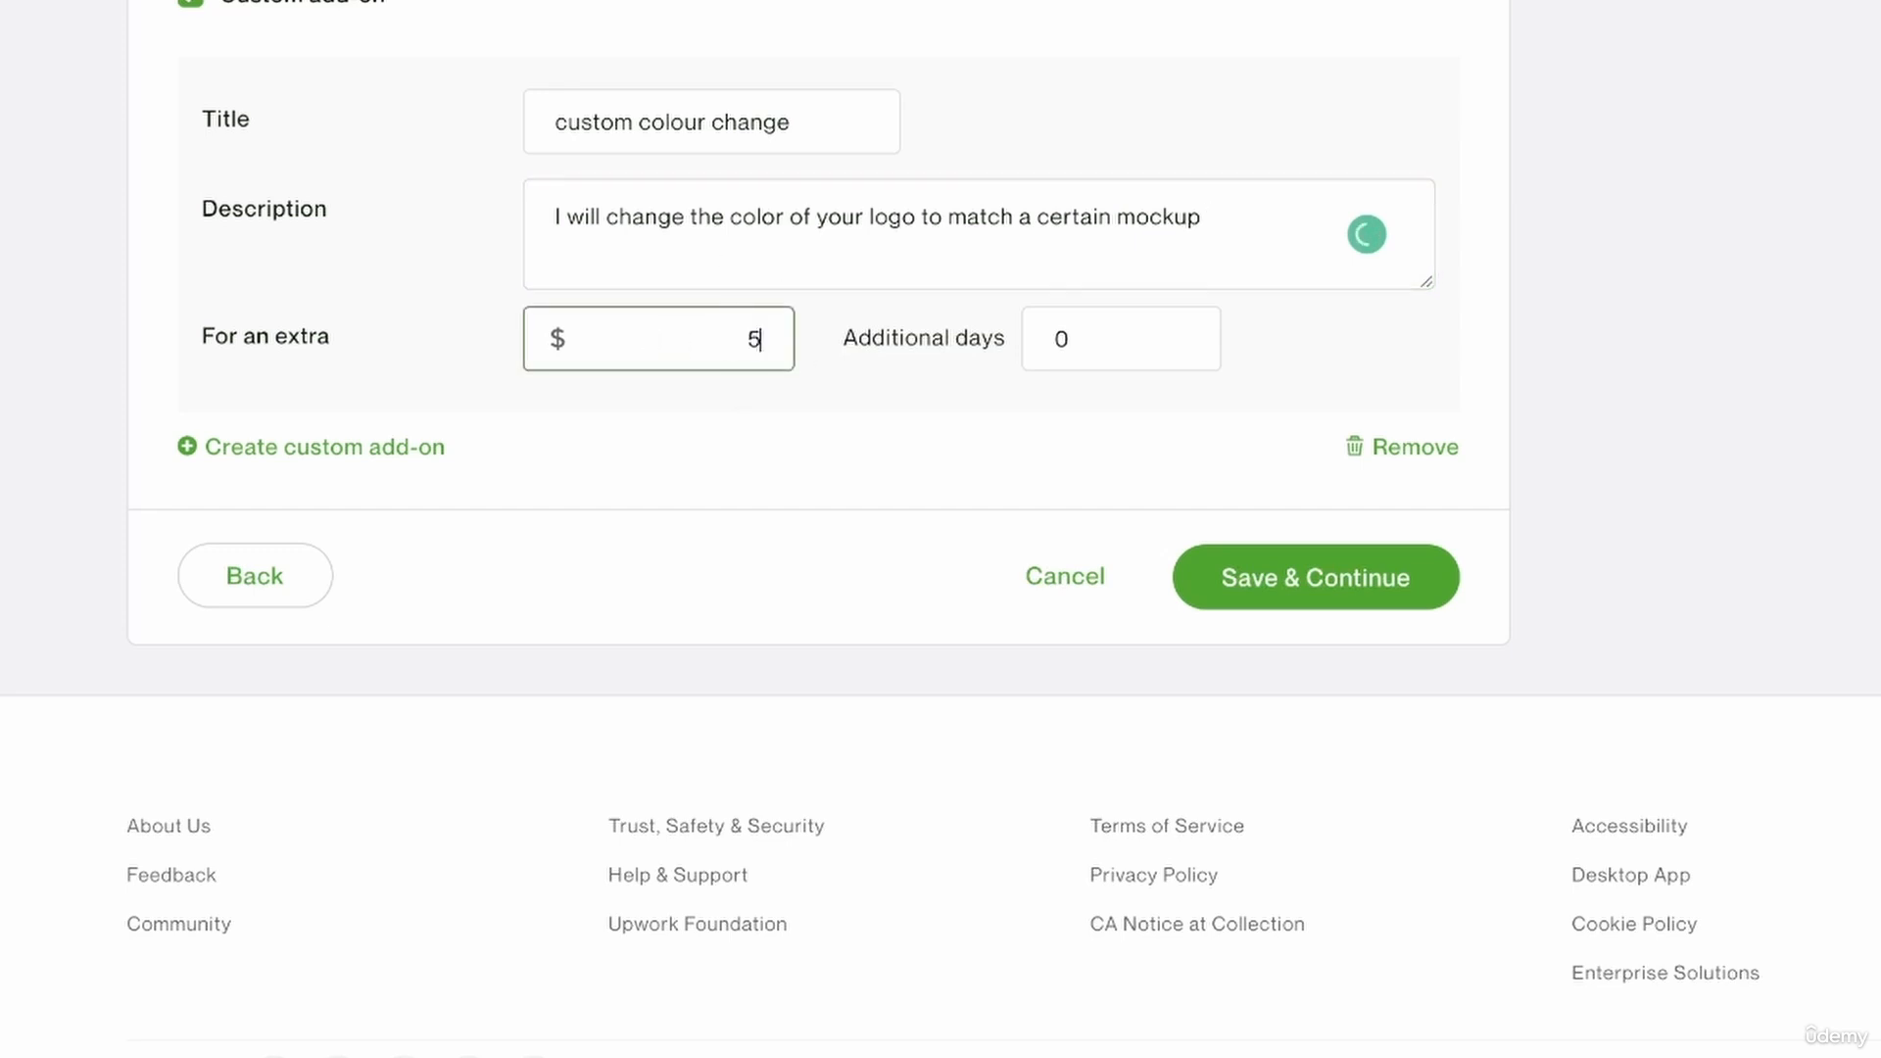
{"action": "type", "text": "1"}
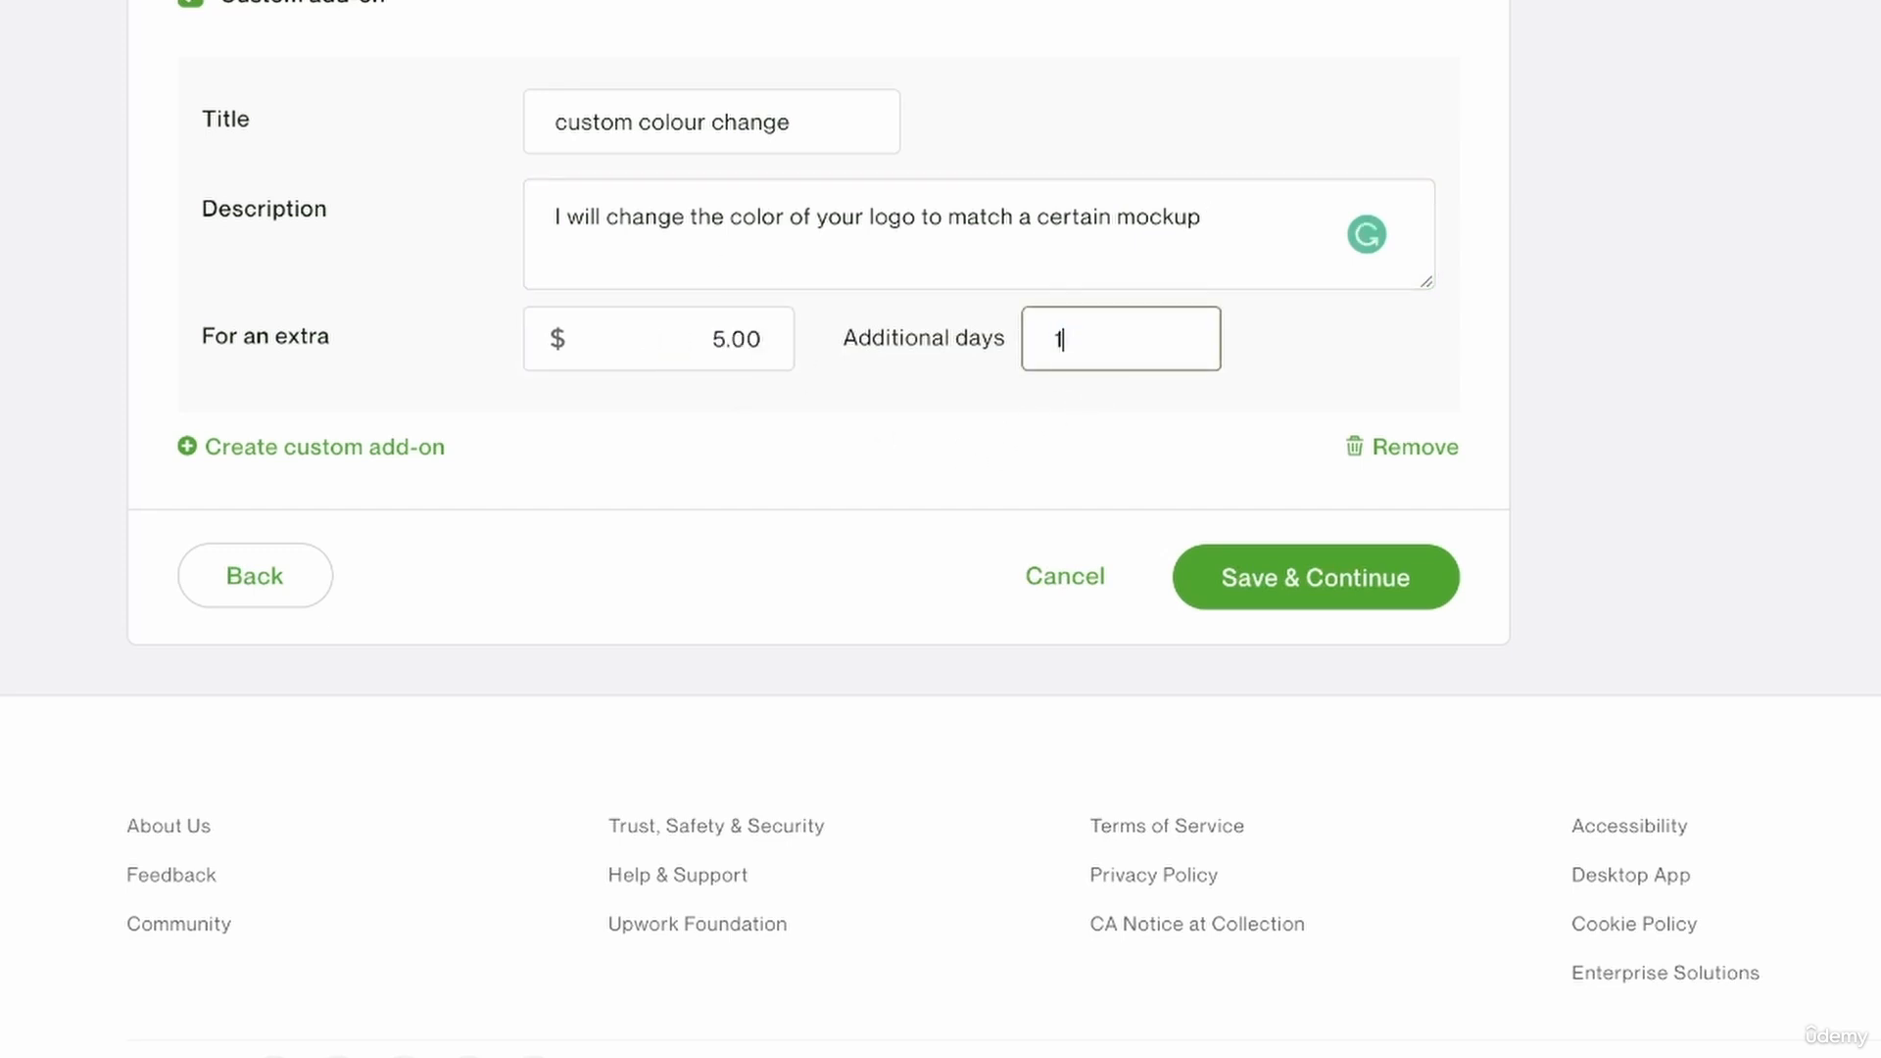
Add and discard a second blank custom add-on, and save the pricing and add-ons to continue to the gallery step.
{"action": "left_click", "coordinate": [391, 447]}
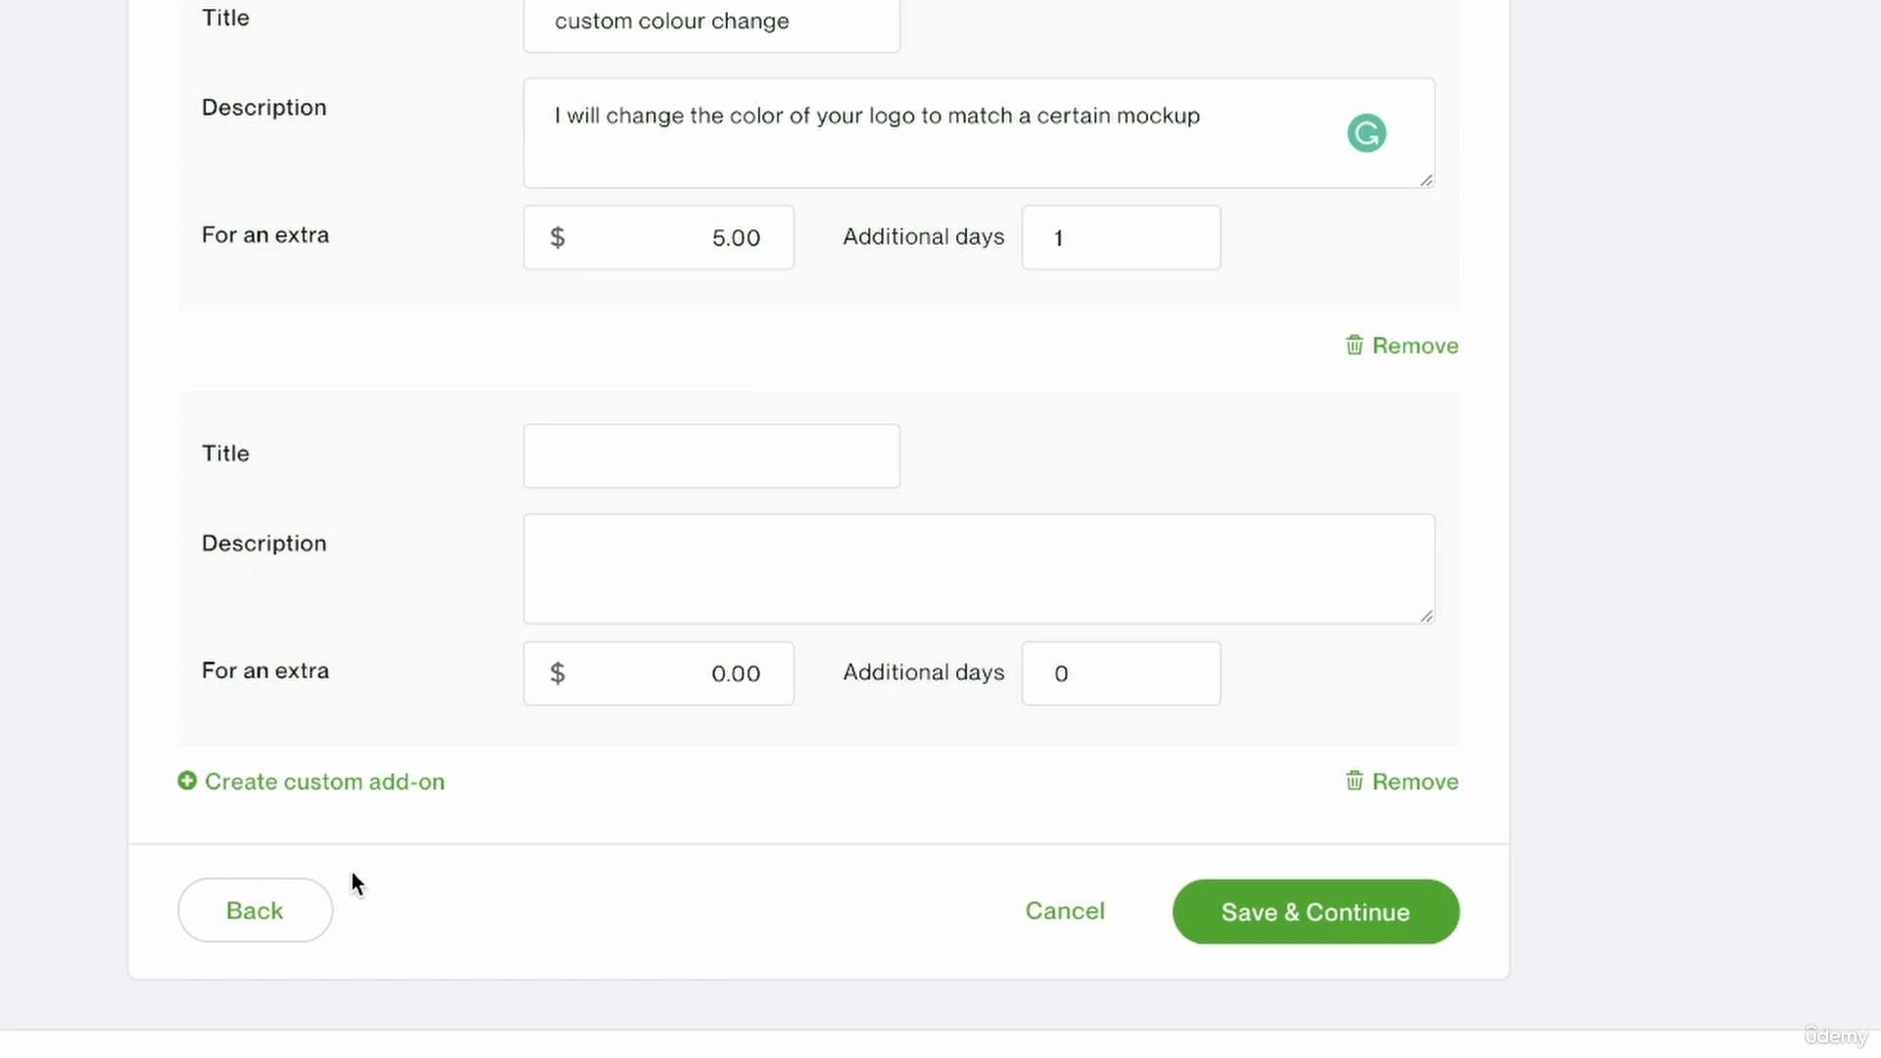
{"action": "left_click", "coordinate": [1415, 784]}
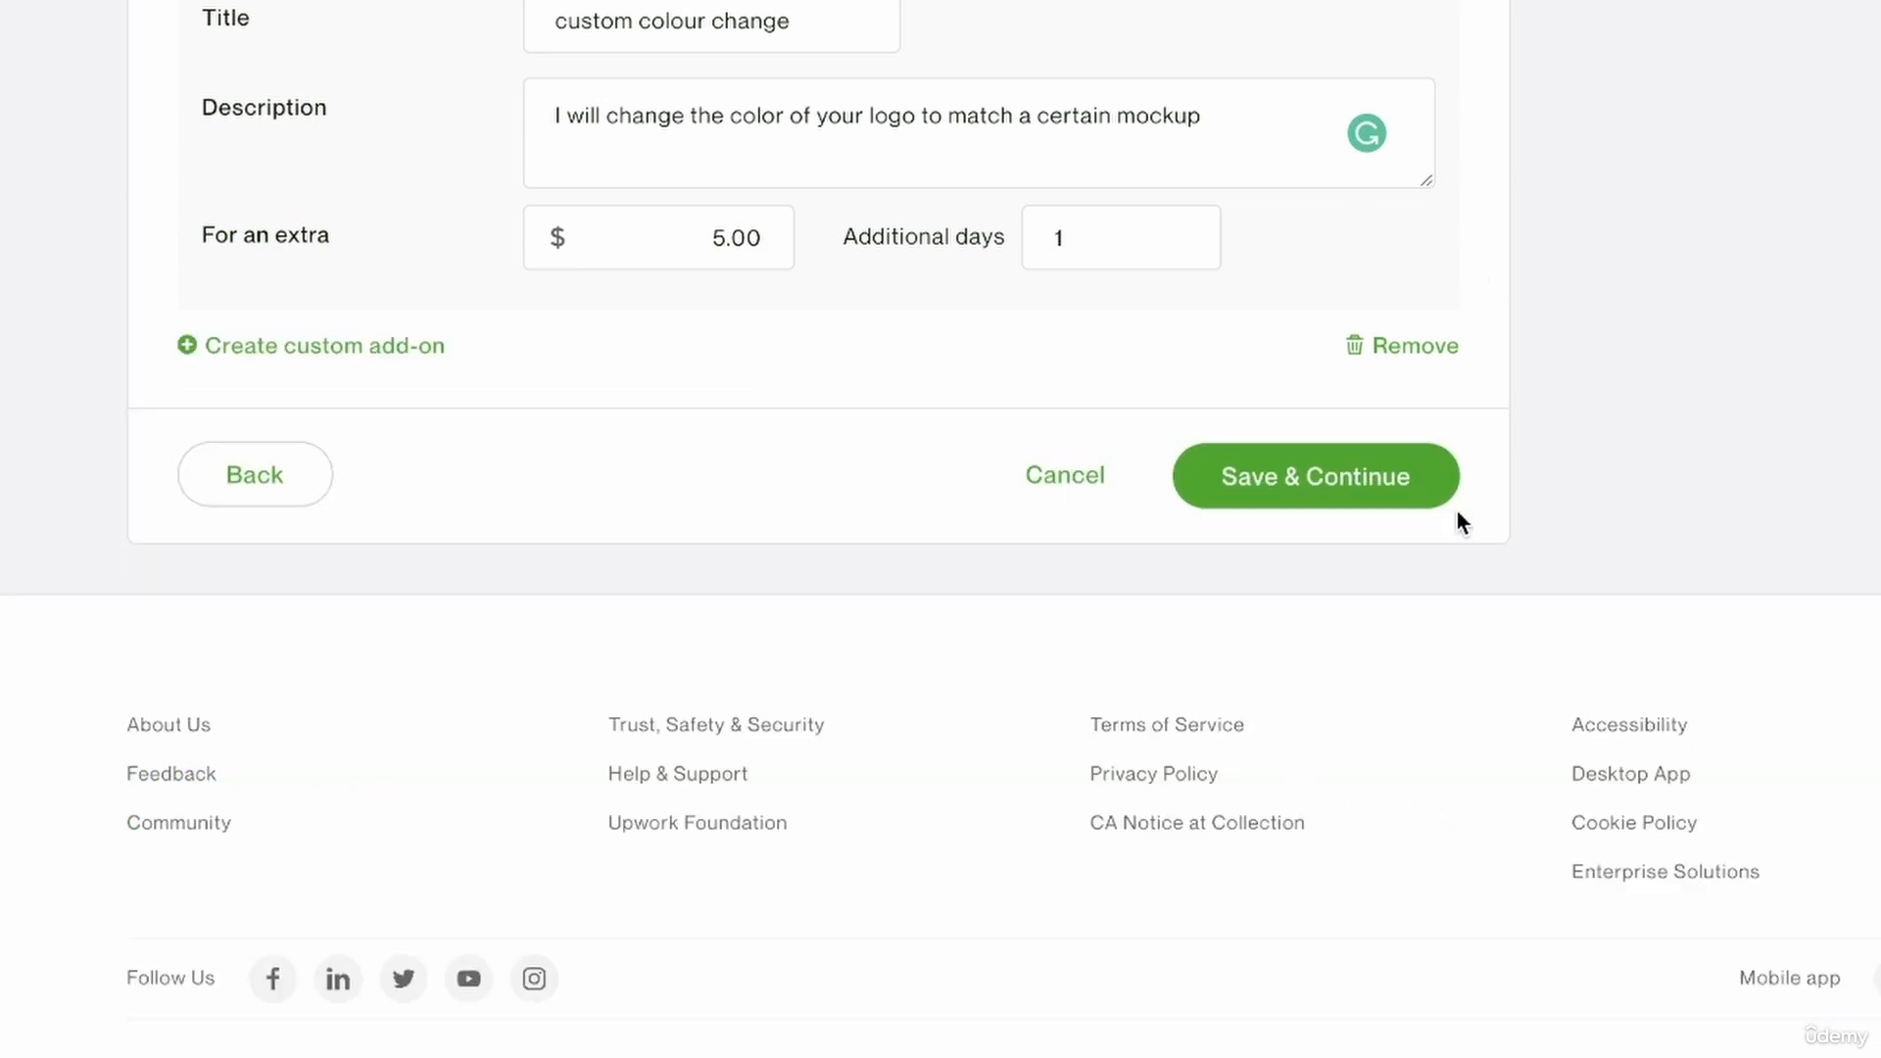
{"action": "left_click", "coordinate": [1406, 480]}
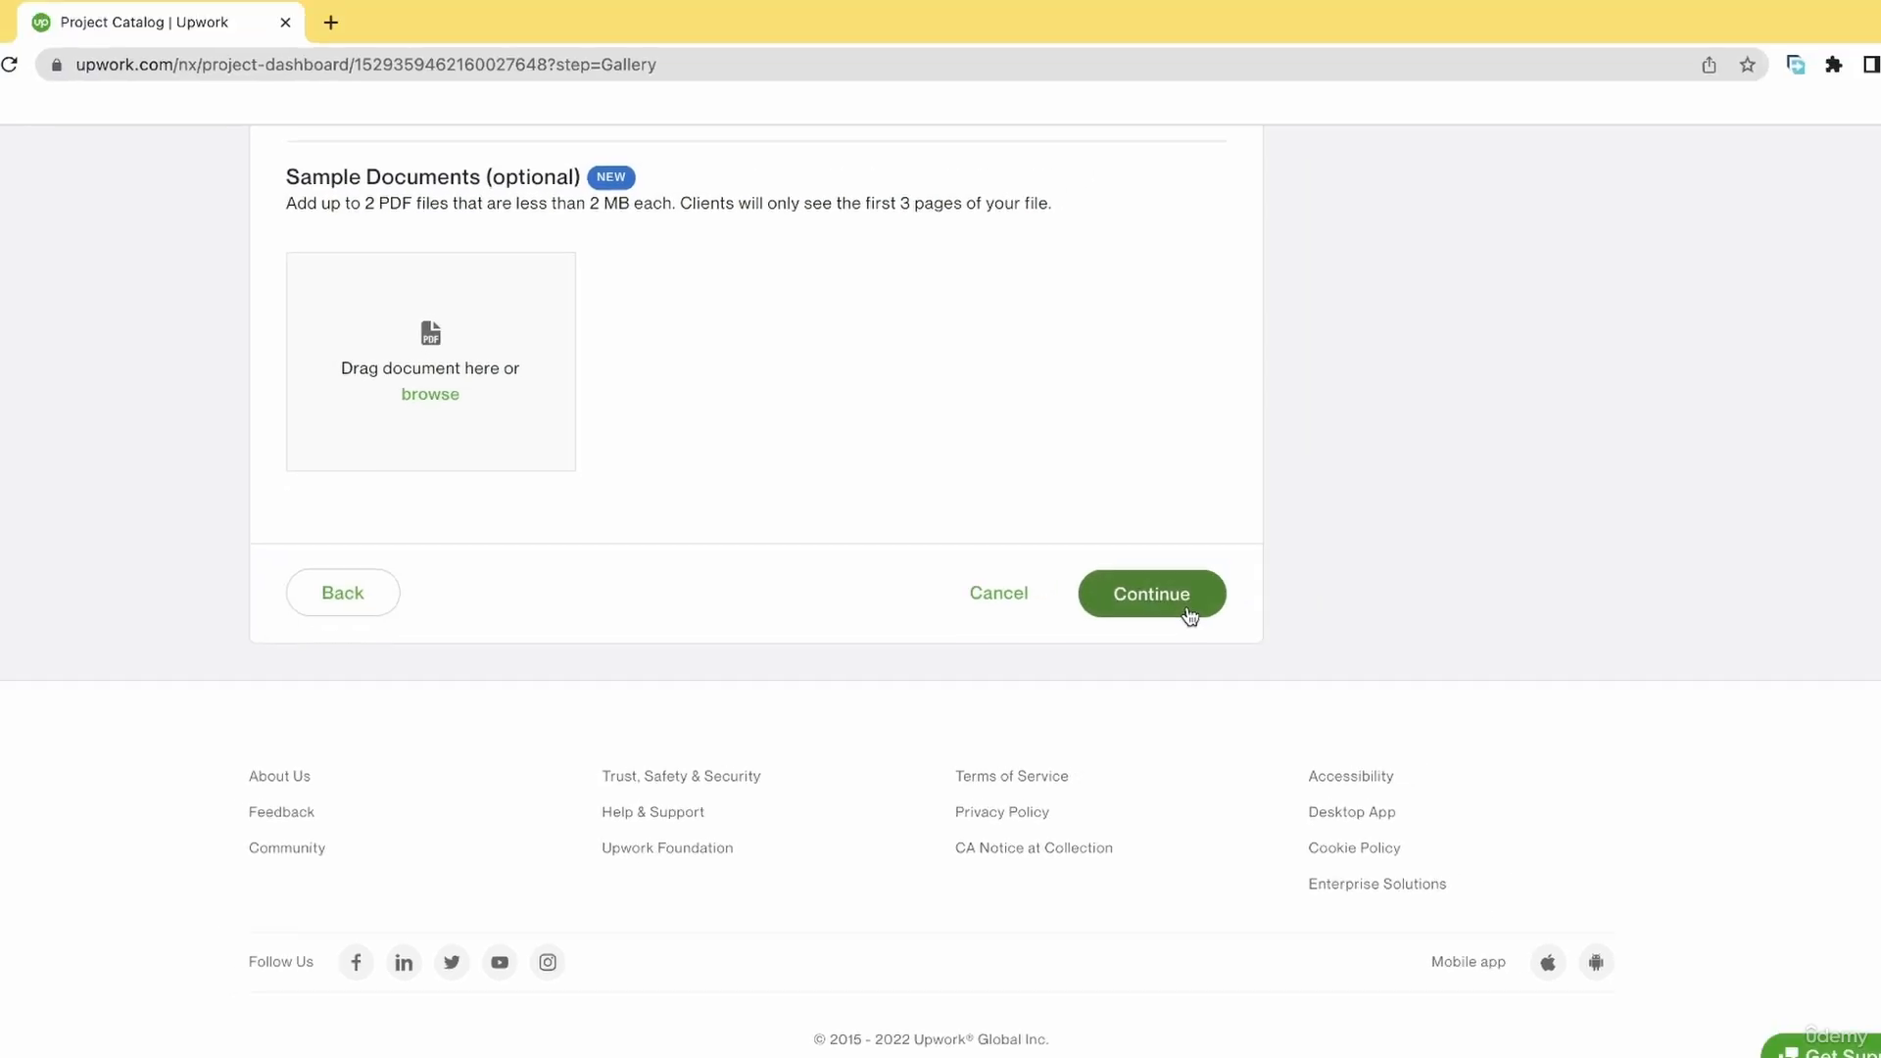
{"action": "scroll", "coordinate": [825, 396], "scroll_direction": "up", "scroll_amount": 10}
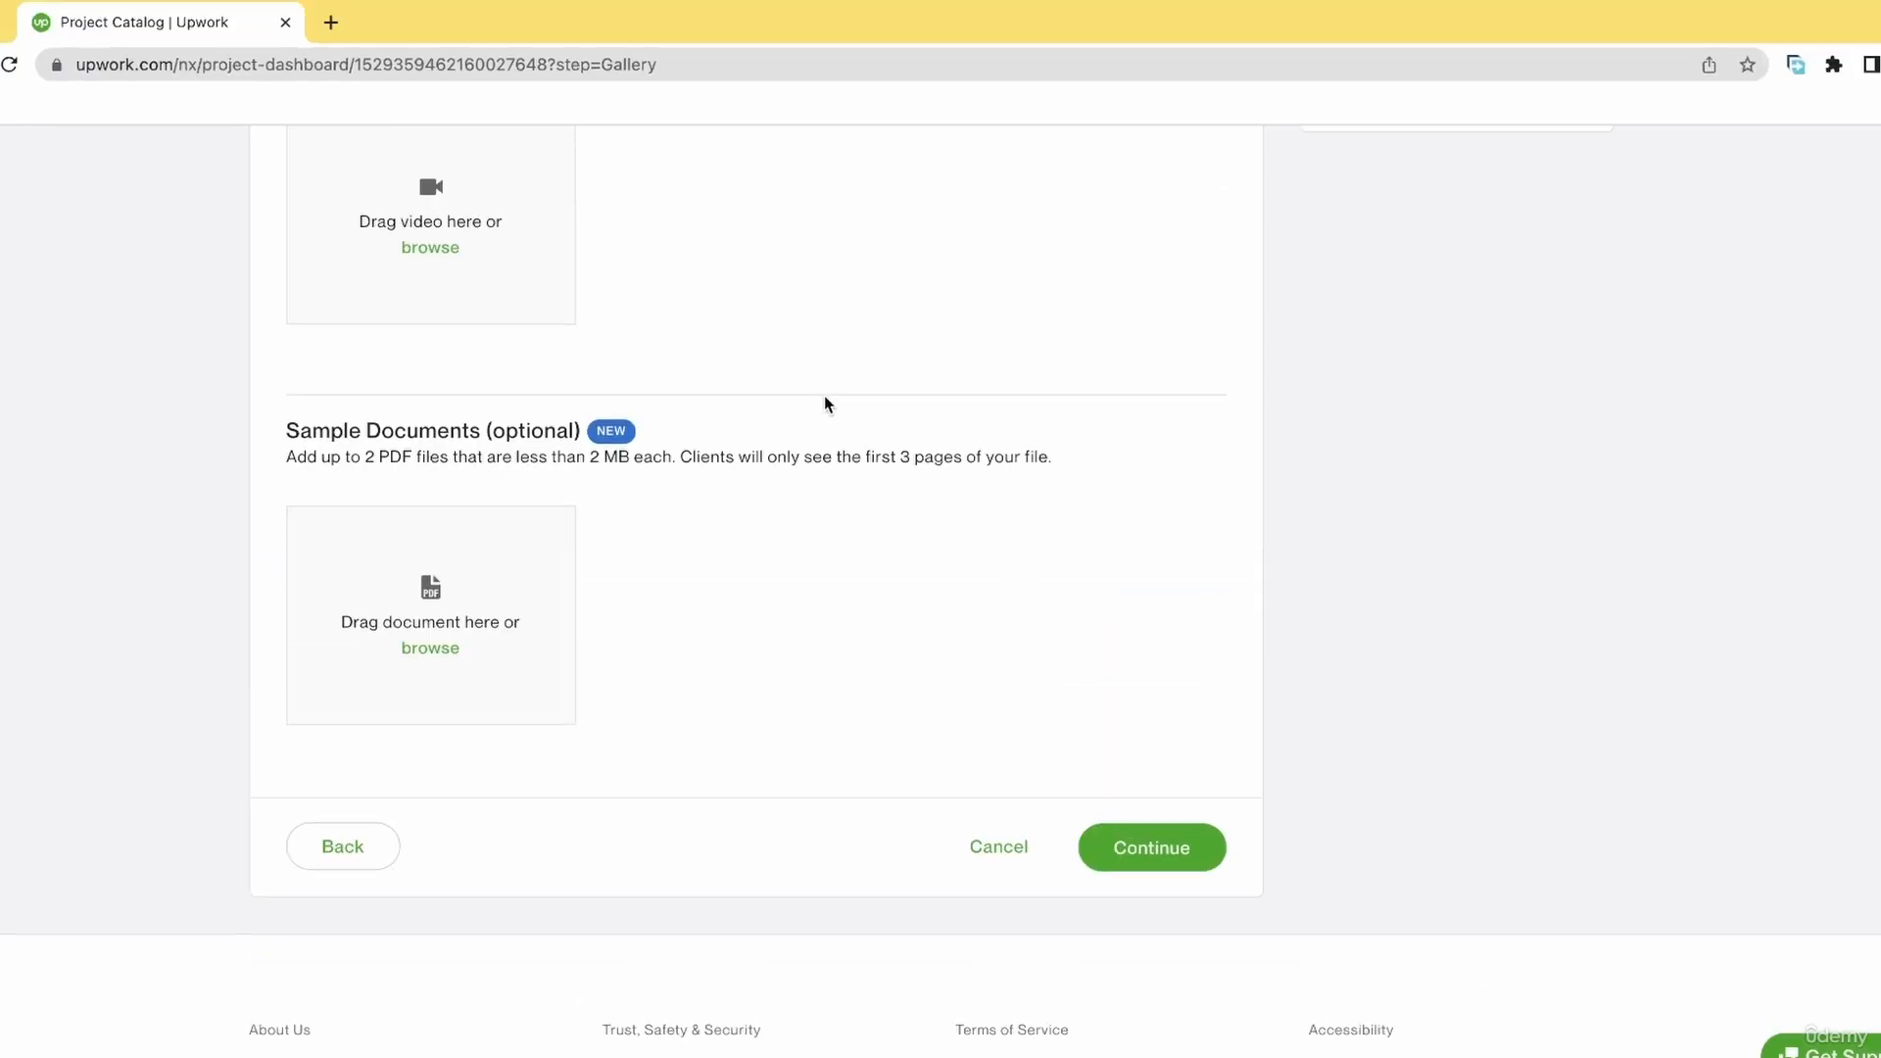